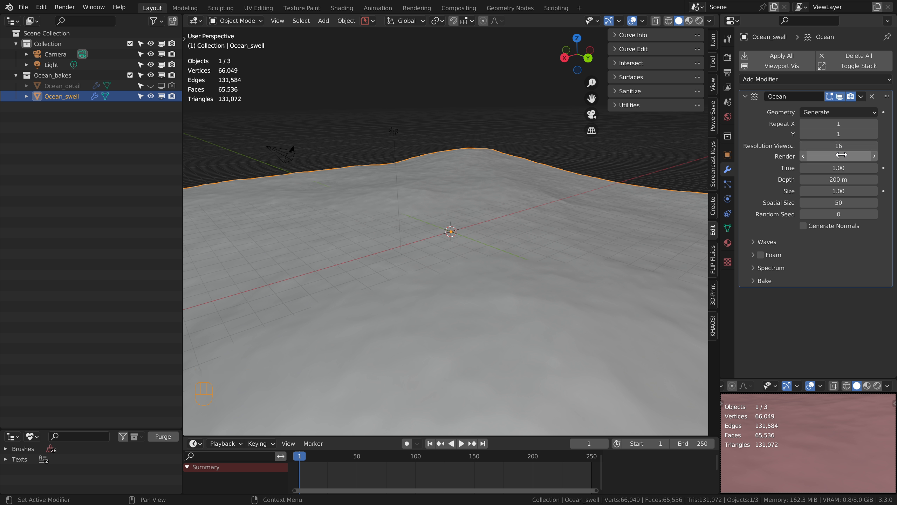
# - Set the Ocean_swell modifier's render resolution to 32 and spatial size to 300, and reveal its wave settings
pyautogui.click(840, 156)
pyautogui.write('32')
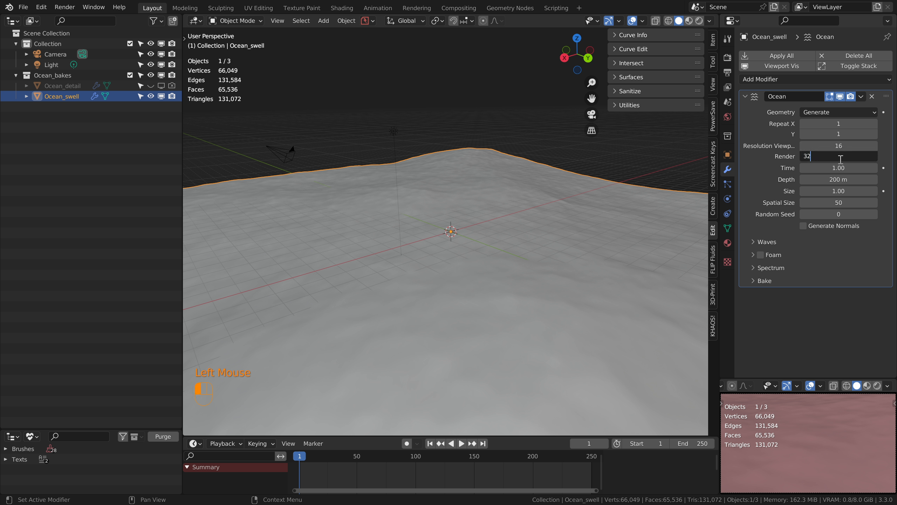
pyautogui.press('Return')
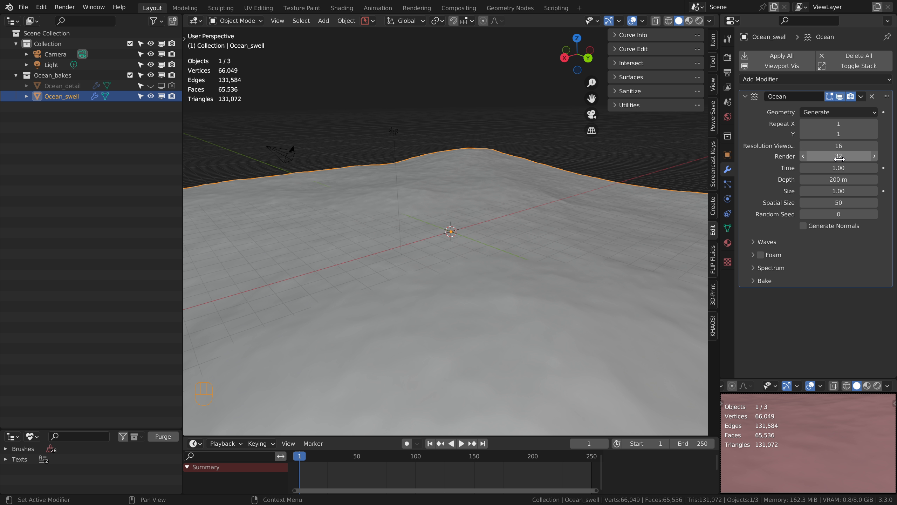
pyautogui.click(839, 203)
pyautogui.write('500')
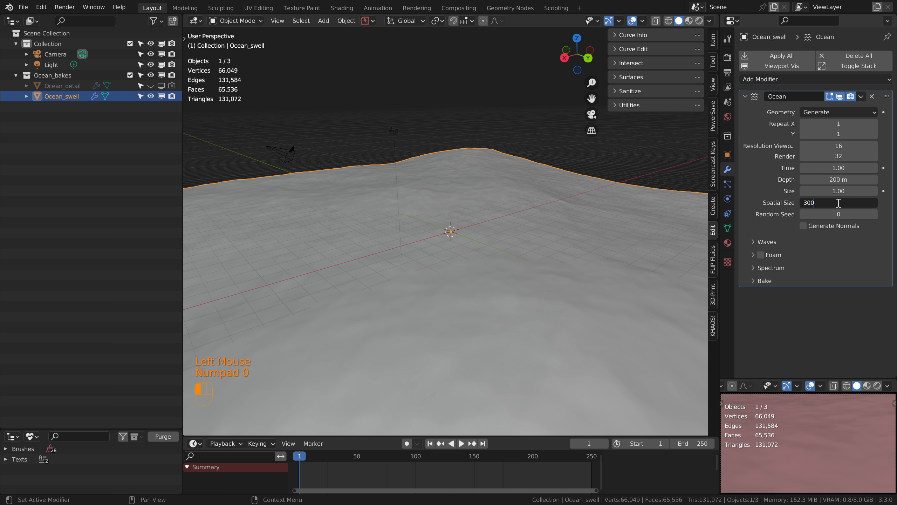
pyautogui.press('Return')
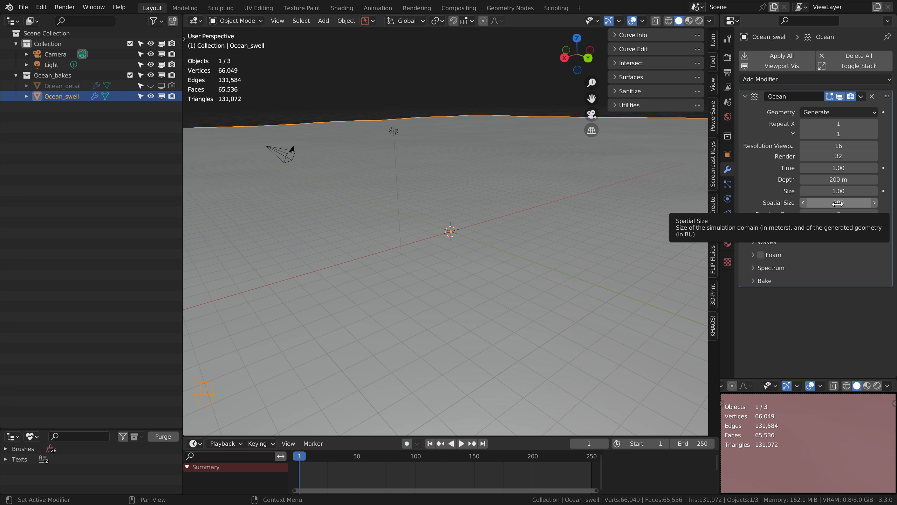
pyautogui.scroll(-2, 812, 250)
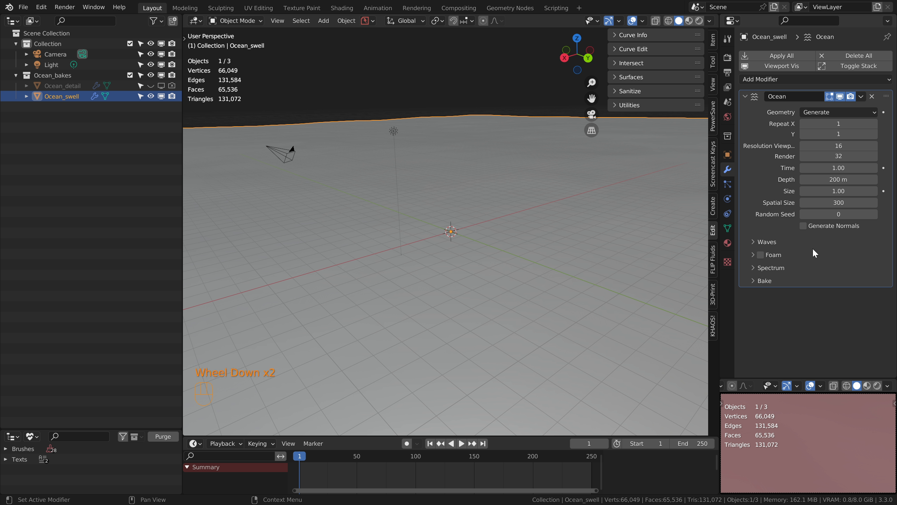
pyautogui.click(753, 242)
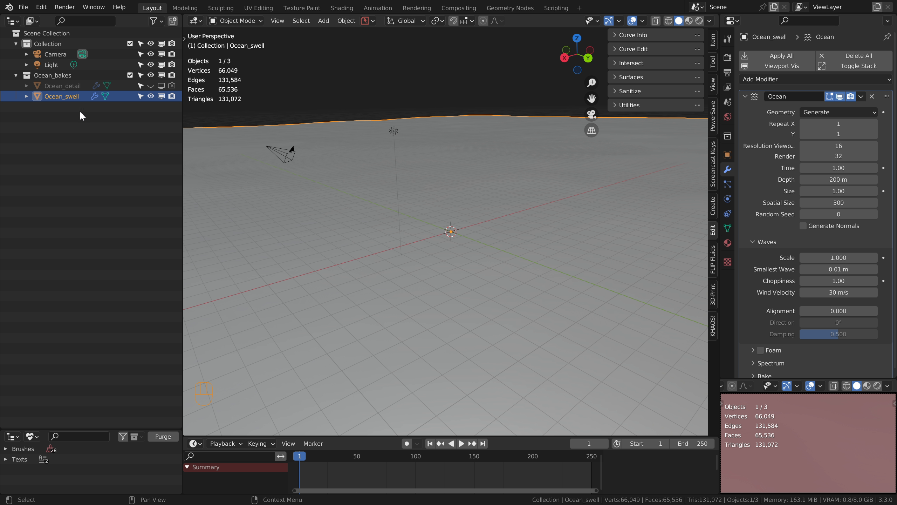
# - Add a cube mesh to the main Collection rather than the Ocean_bakes collection
pyautogui.click(52, 44)
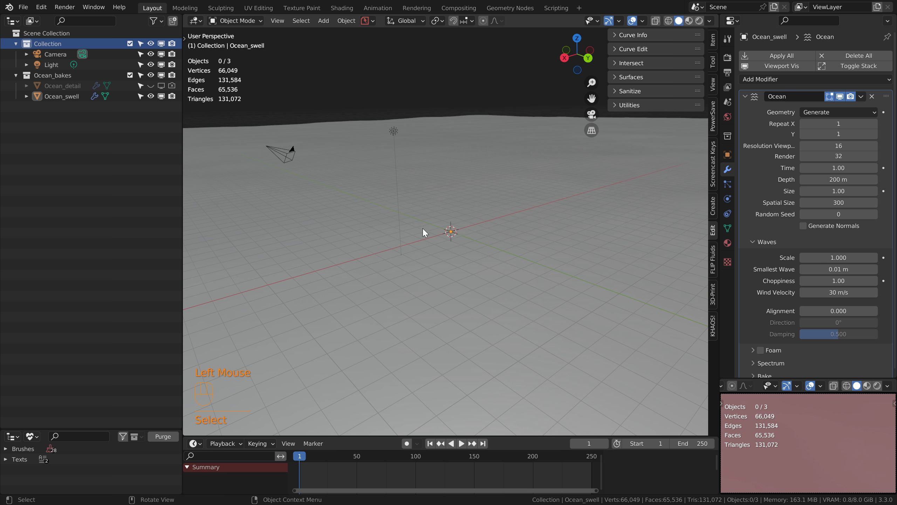
pyautogui.hotkey('shift', 'a')
pyautogui.moveTo(422, 231)
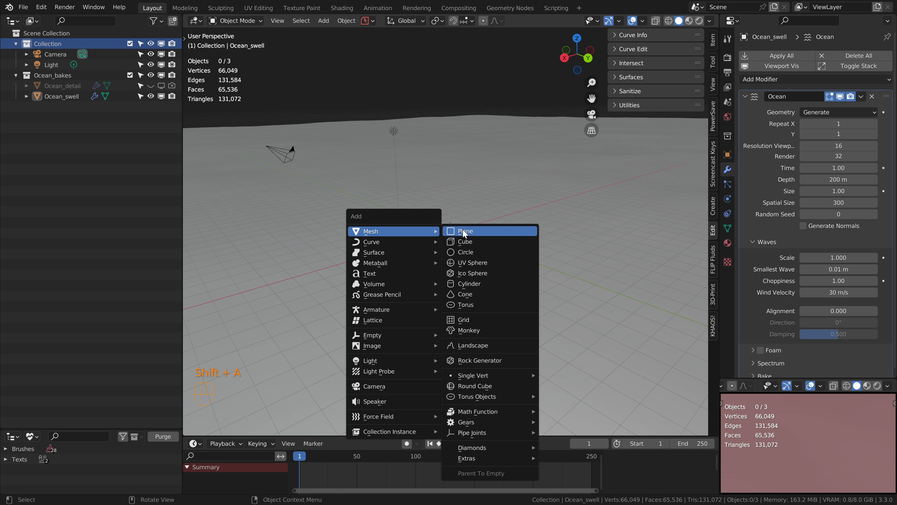
pyautogui.click(476, 241)
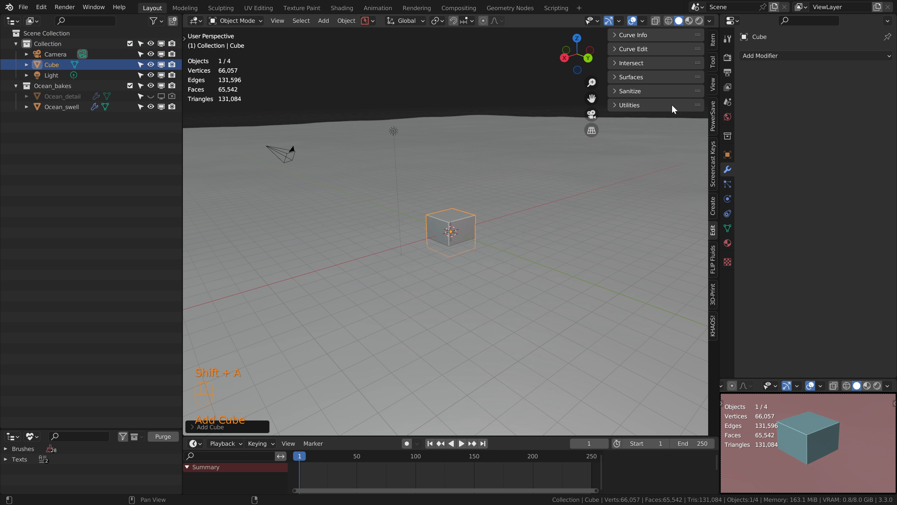
# - Set the cube's dimensions to 4 m in X, 10 m in Y and 3 m in Z
pyautogui.click(715, 40)
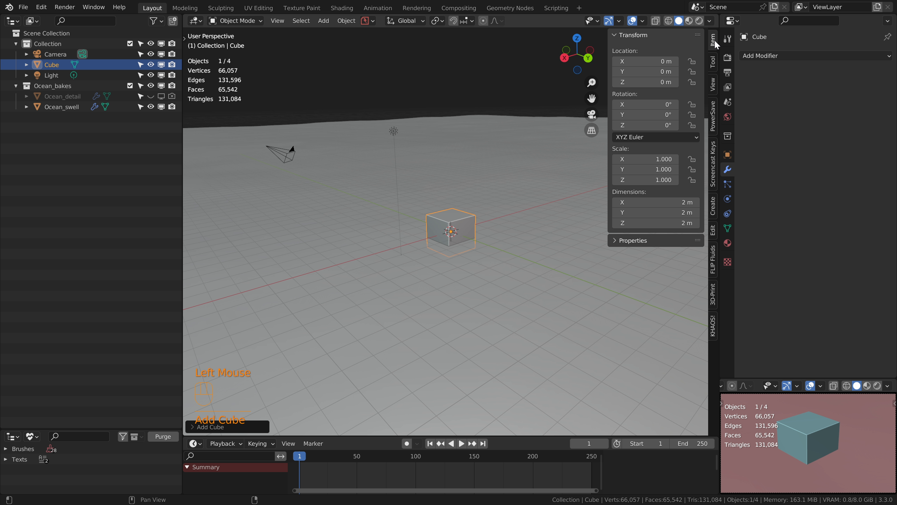
pyautogui.doubleClick(681, 212)
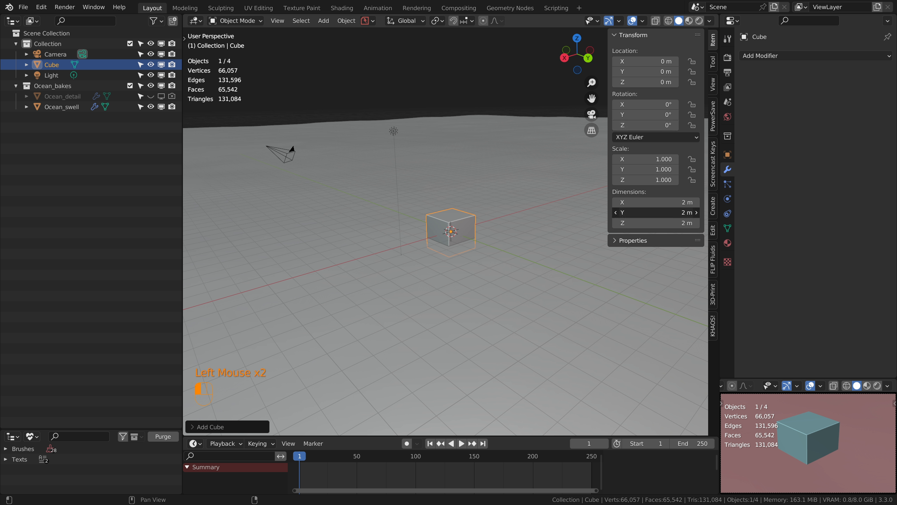
pyautogui.write('10')
pyautogui.press('Return')
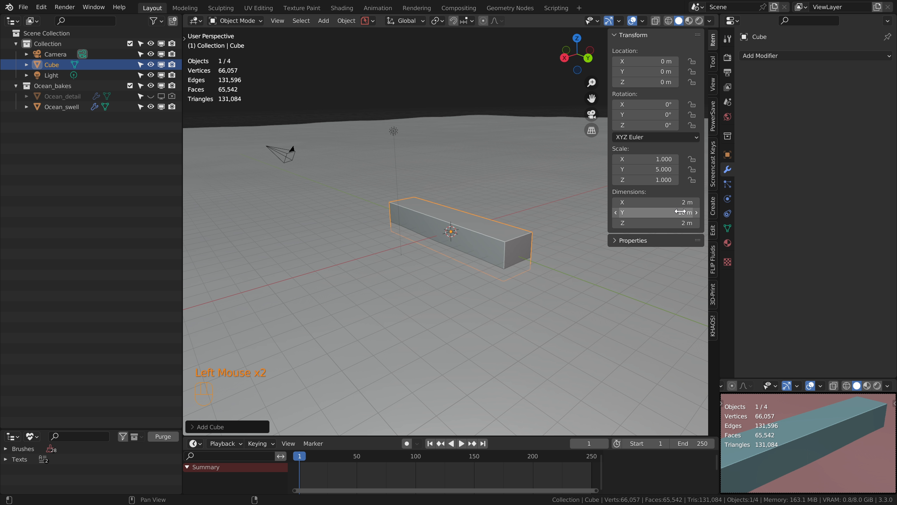
pyautogui.click(683, 203)
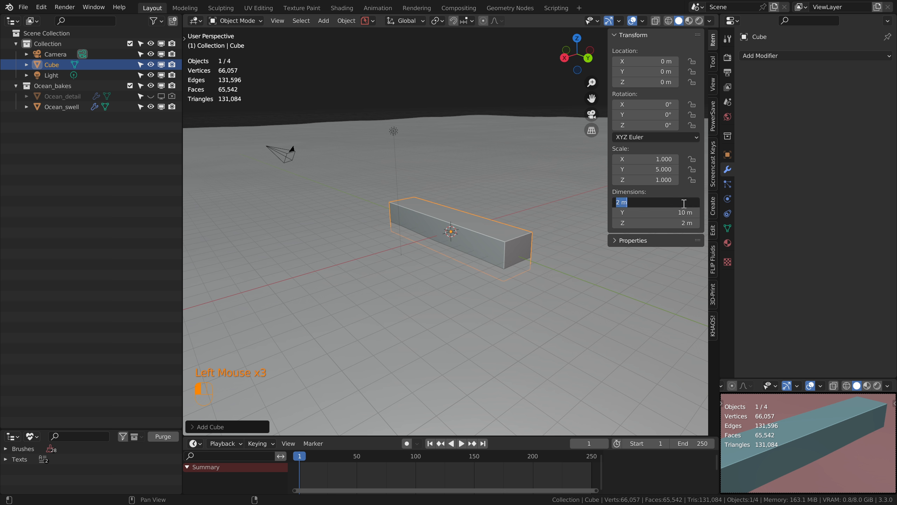
pyautogui.write('4')
pyautogui.press('Return')
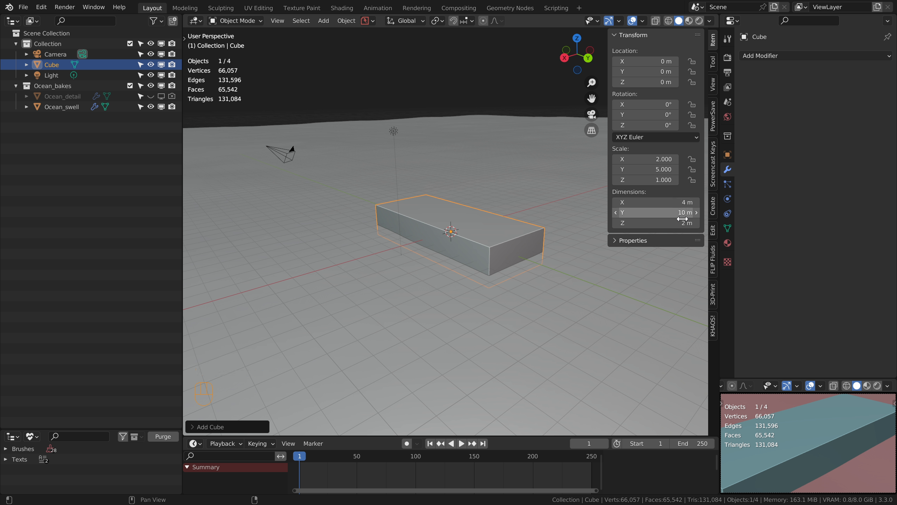
pyautogui.click(683, 224)
pyautogui.write('3')
pyautogui.press('Return')
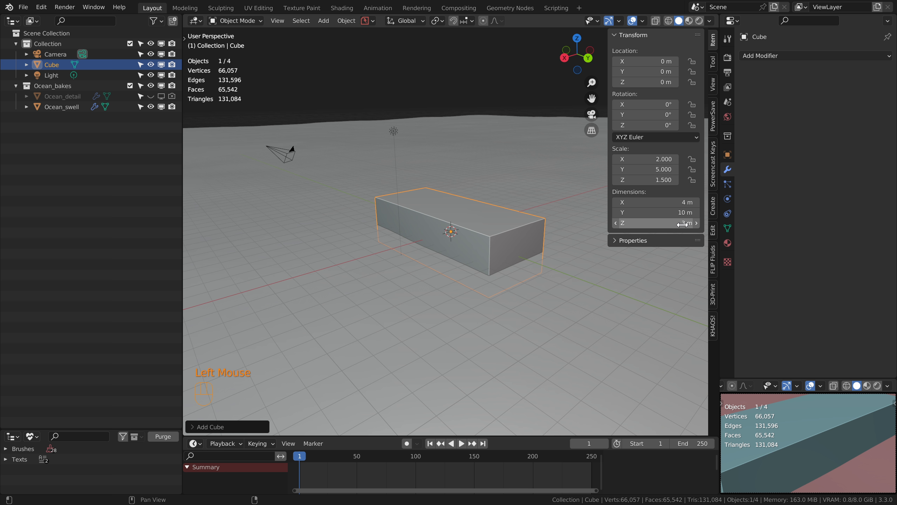
# - Rename the cube as Boat_reference and make the Ocean_swell surface the active object
pyautogui.moveTo(478, 287); pyautogui.dragTo(482, 255, button='middle')
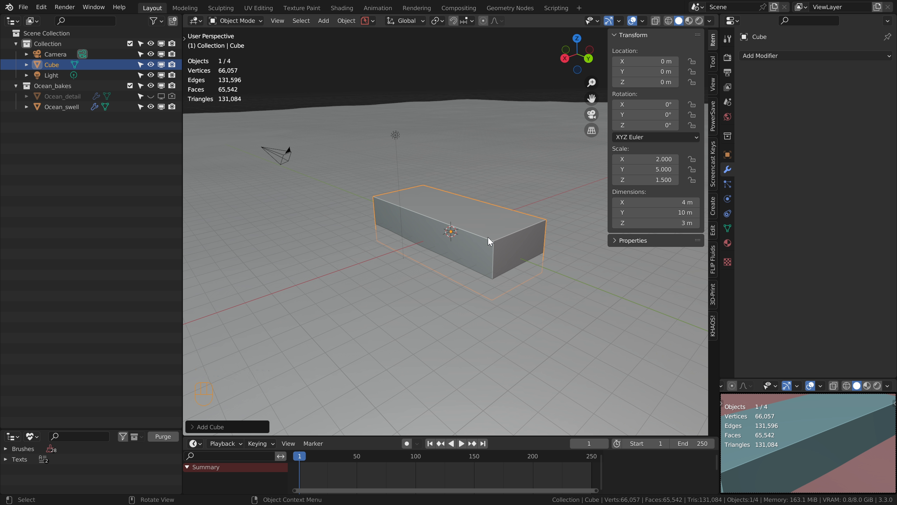
pyautogui.scroll(-5, 488, 237)
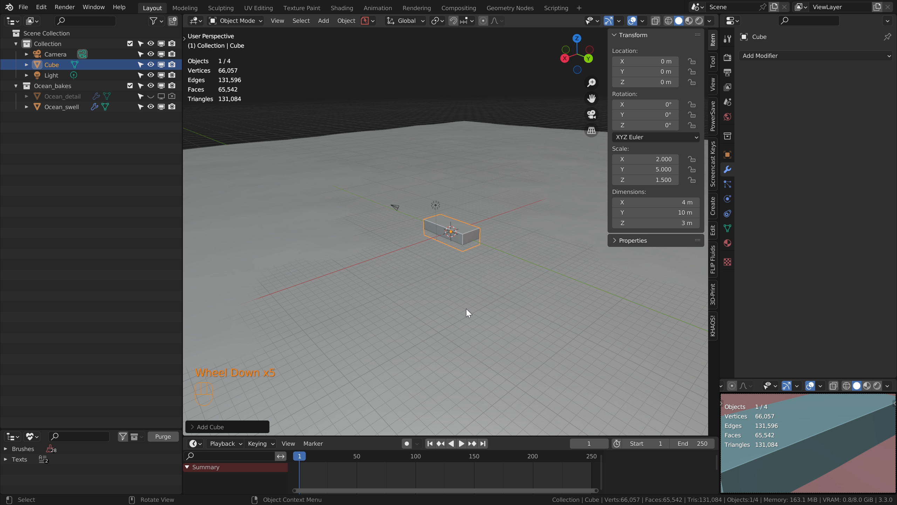
pyautogui.moveTo(466, 308)
pyautogui.mouseDown(button='middle')
pyautogui.moveTo(455, 294)
pyautogui.moveTo(466, 301)
pyautogui.mouseUp(button='middle')
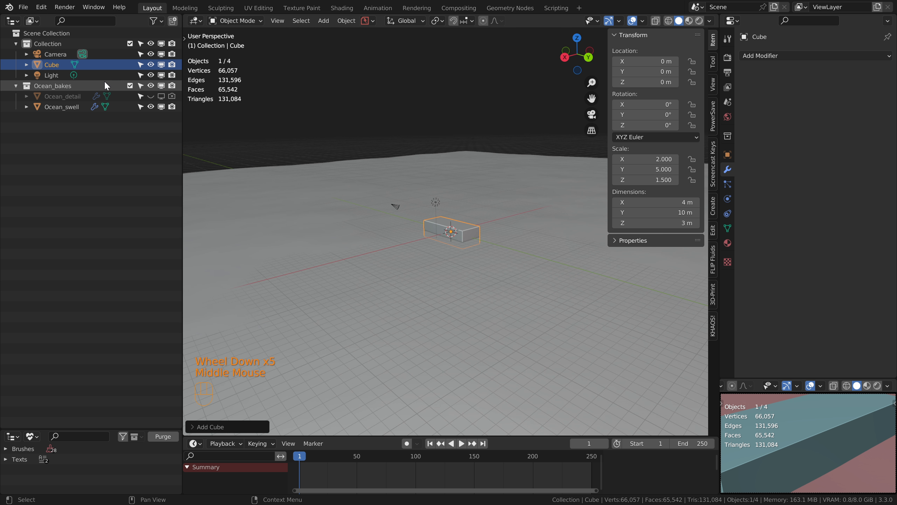
pyautogui.doubleClick(53, 65)
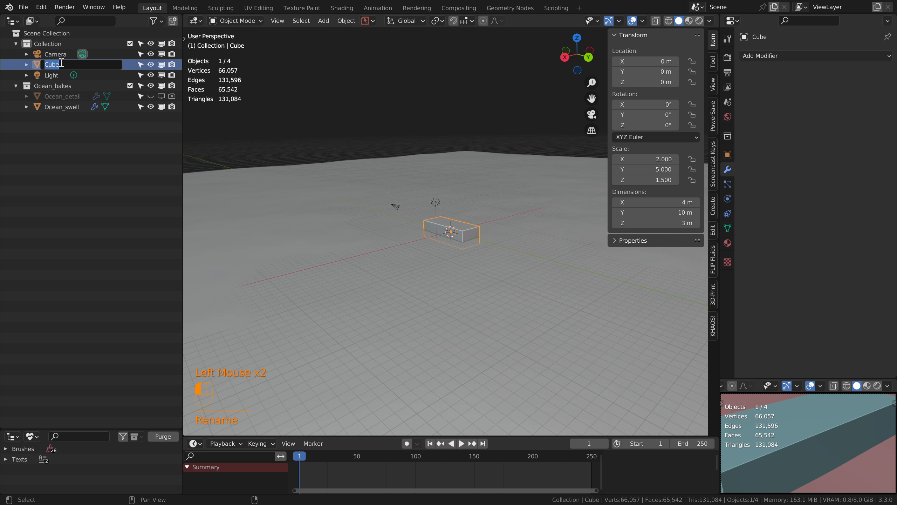
pyautogui.press('shift')
pyautogui.write('Boat_reference')
pyautogui.press('Return')
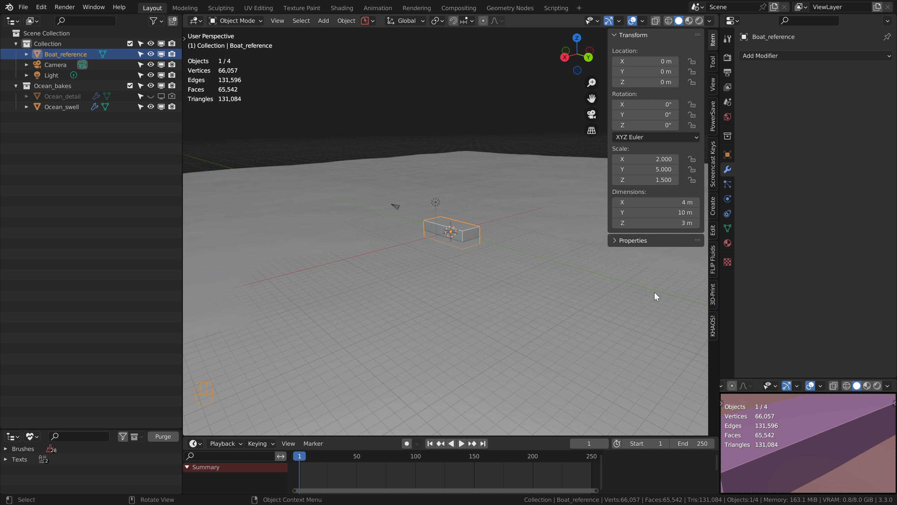
pyautogui.click(551, 323)
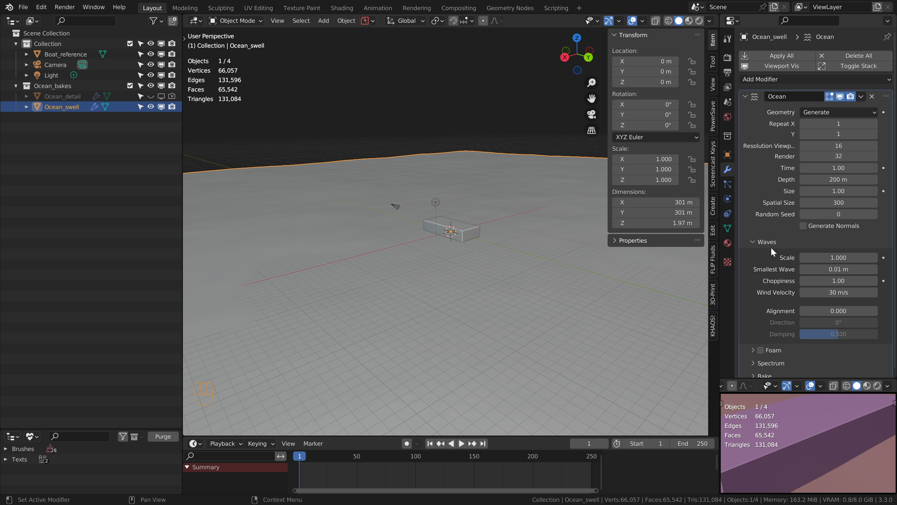
# - Try an ocean wave scale of about 16.2 against the boat reference and reset the scale to 1
pyautogui.click(839, 258)
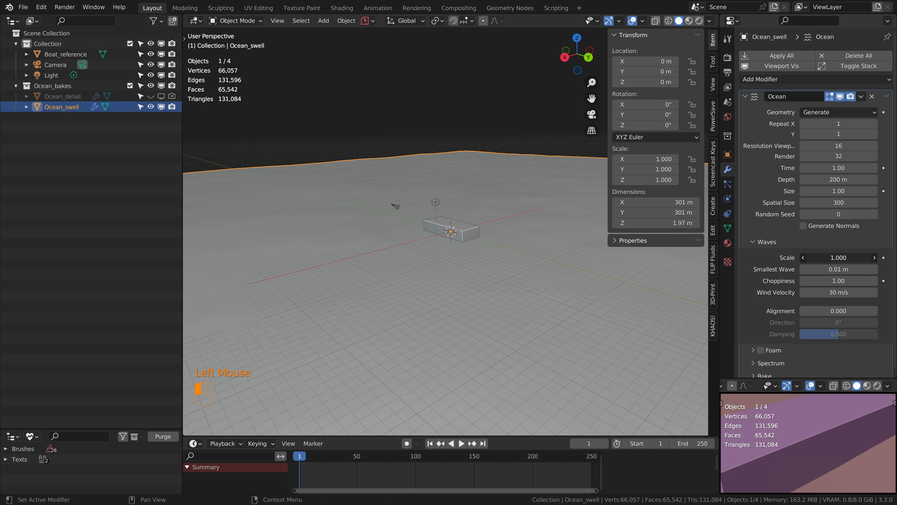
pyautogui.moveTo(838, 257); pyautogui.dragTo(881, 258)
pyautogui.moveTo(406, 281); pyautogui.dragTo(376, 277, button='middle')
pyautogui.click(838, 257)
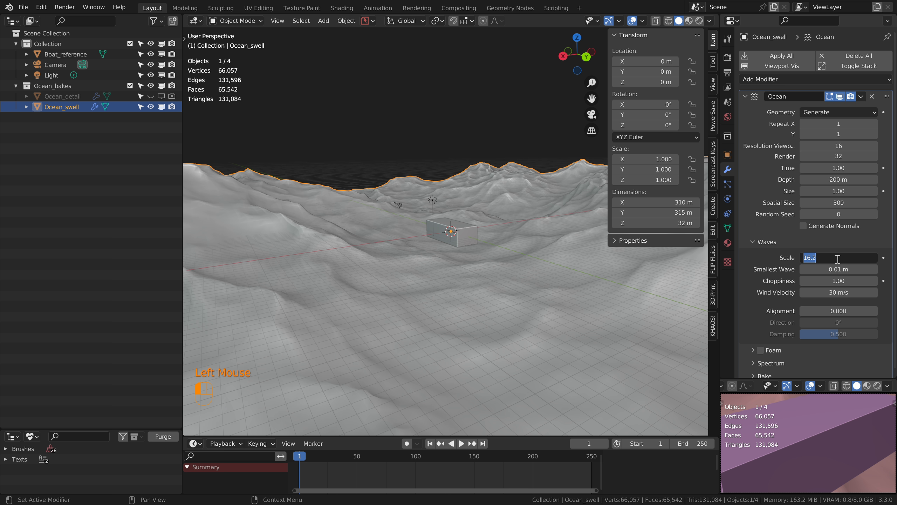
pyautogui.write('1')
pyautogui.press('Return')
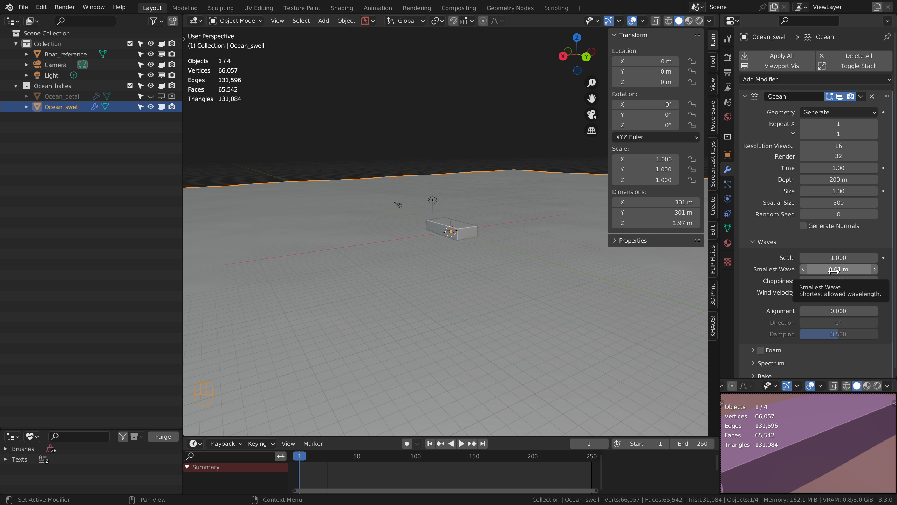
# - Set the ocean swell's smallest wave to 0.2 m and its choppiness to 0.7
pyautogui.doubleClick(835, 269)
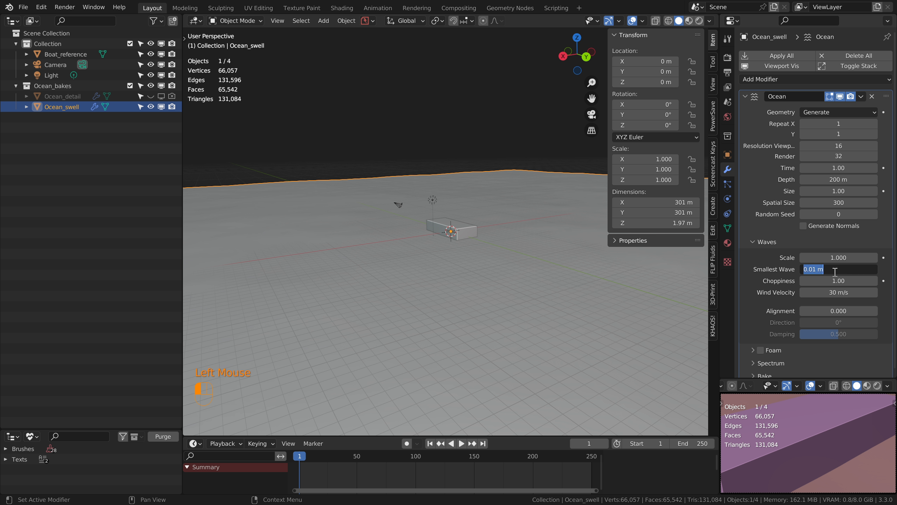
pyautogui.write('0.2')
pyautogui.press('Return')
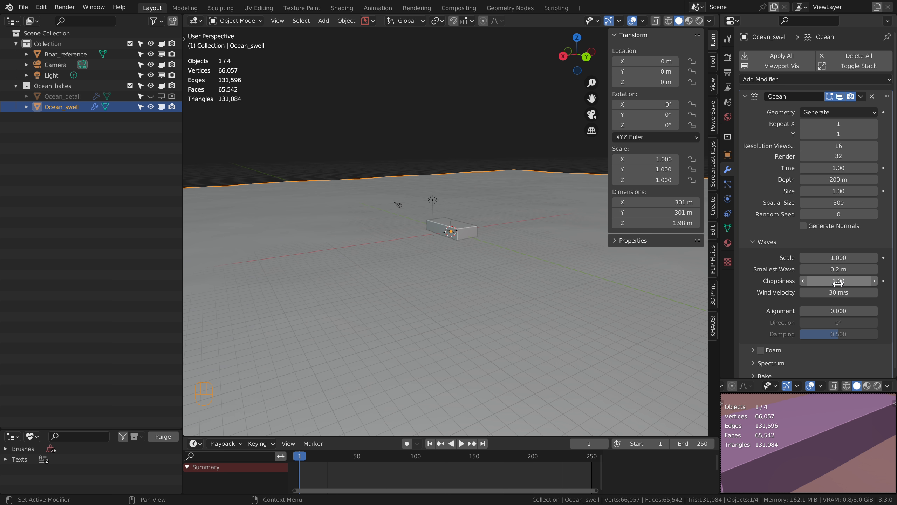
pyautogui.click(835, 282)
pyautogui.write('0.7')
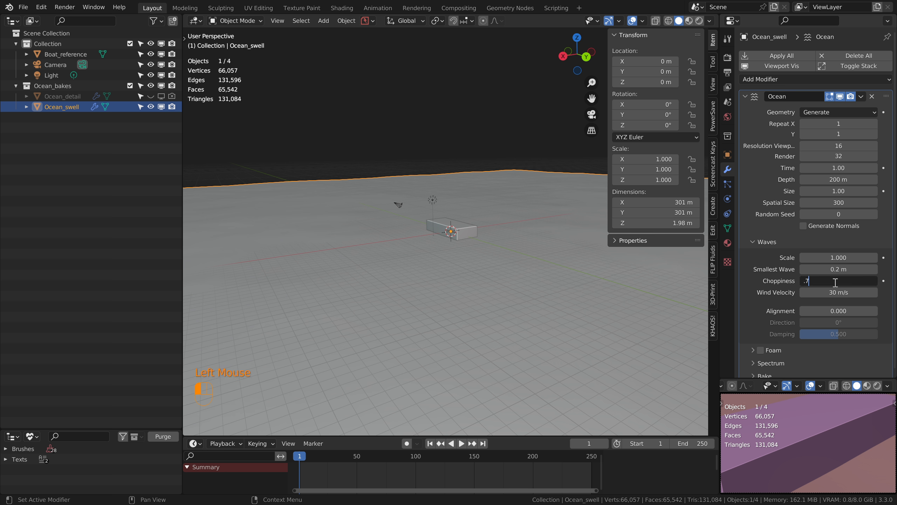
pyautogui.press('Return')
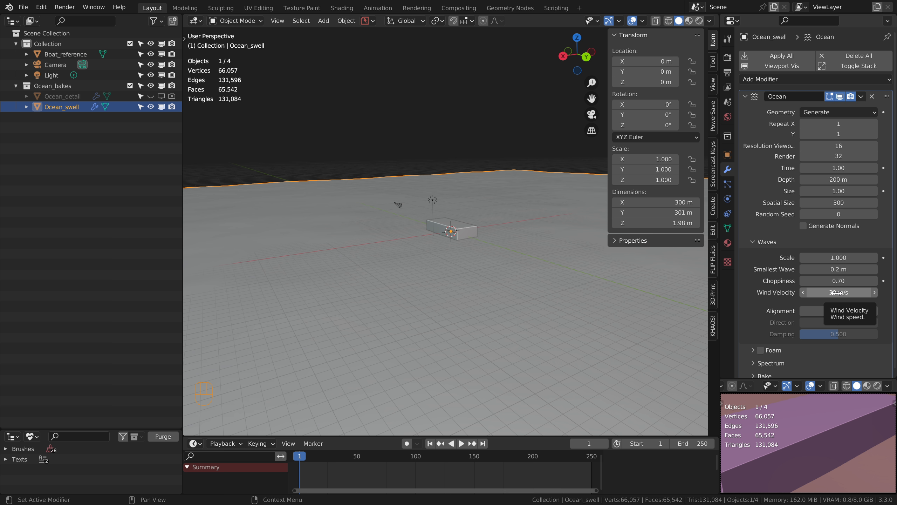
# - Try a wind velocity of about 4.5 m/s for the ocean swell and settle on 8 m/s
pyautogui.click(836, 293)
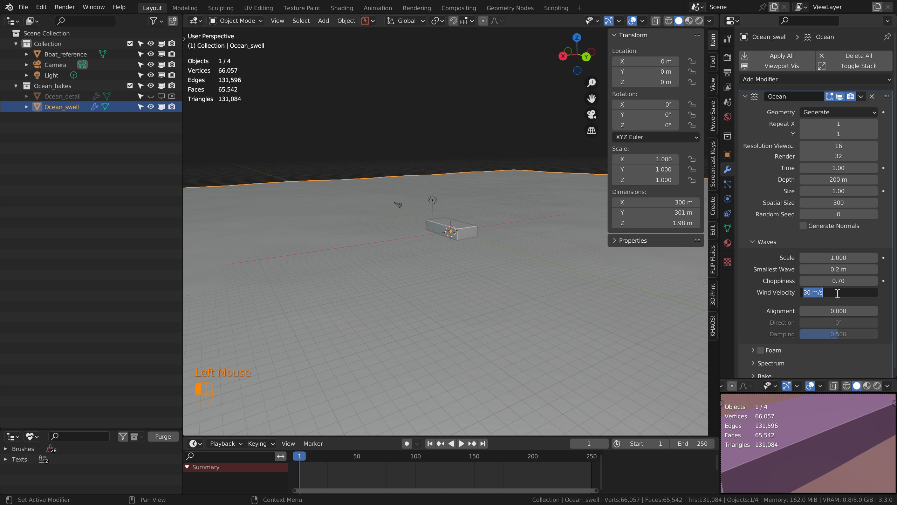
pyautogui.write('20')
pyautogui.press('Return')
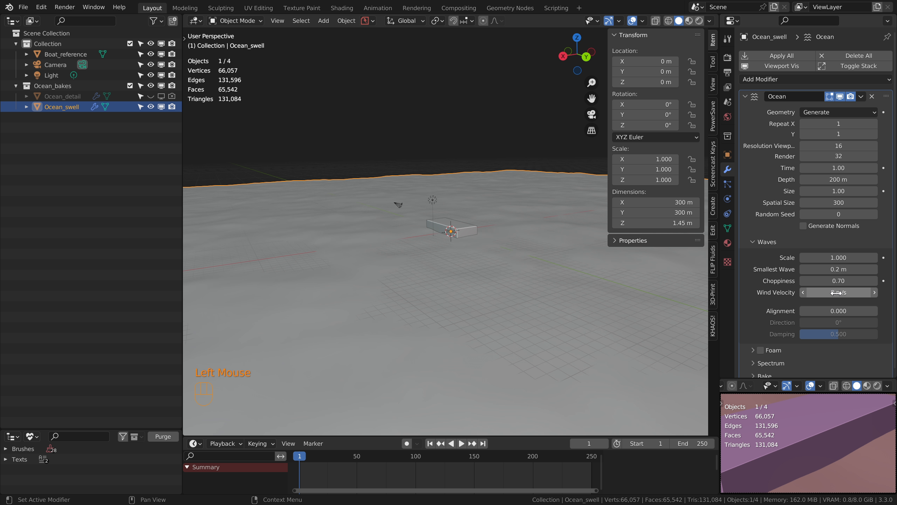
pyautogui.moveTo(836, 293)
pyautogui.mouseDown()
pyautogui.moveTo(812, 292)
pyautogui.moveTo(846, 293)
pyautogui.moveTo(834, 293)
pyautogui.mouseUp()
pyautogui.click(834, 293)
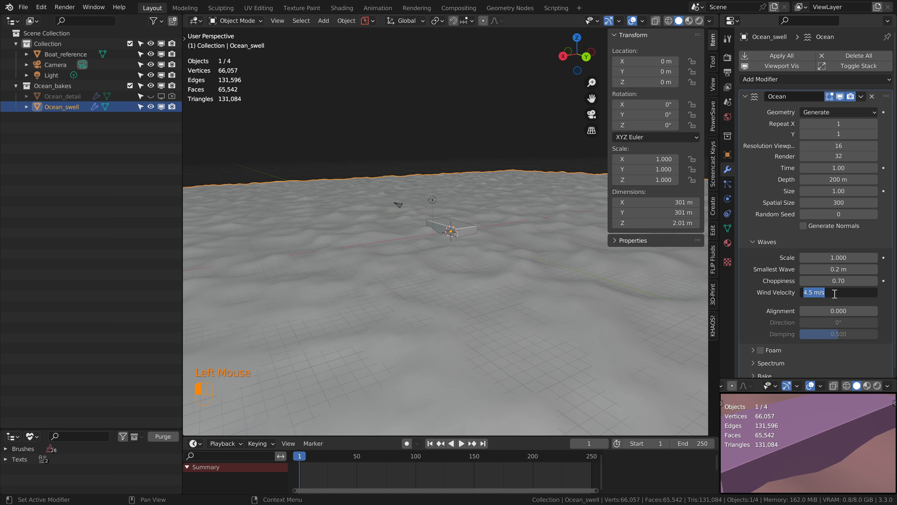
pyautogui.write('8')
pyautogui.press('Return')
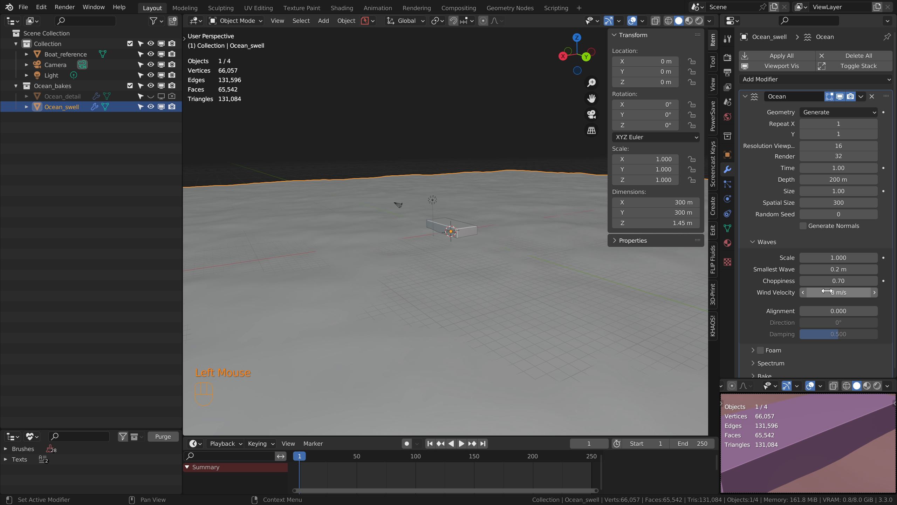
# - Set the ocean swell's wave alignment to 0.5
pyautogui.click(841, 311)
pyautogui.write('.5')
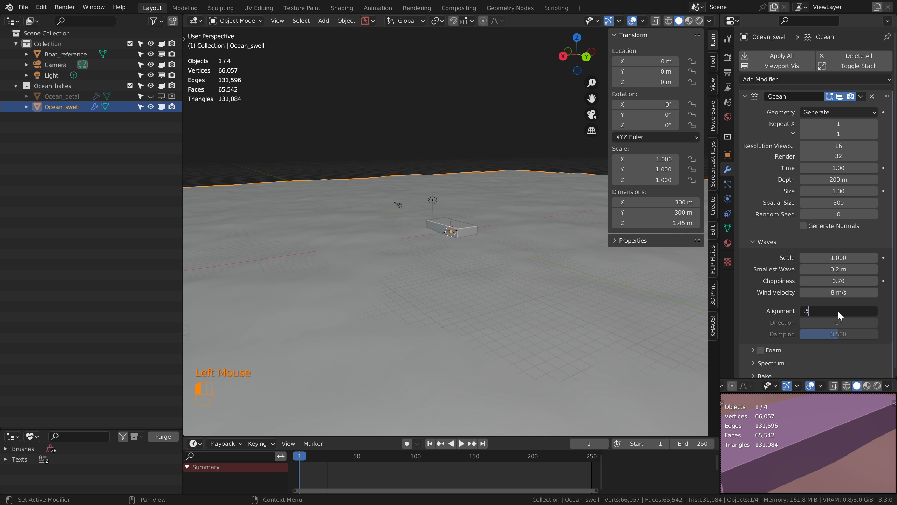
pyautogui.press('Return')
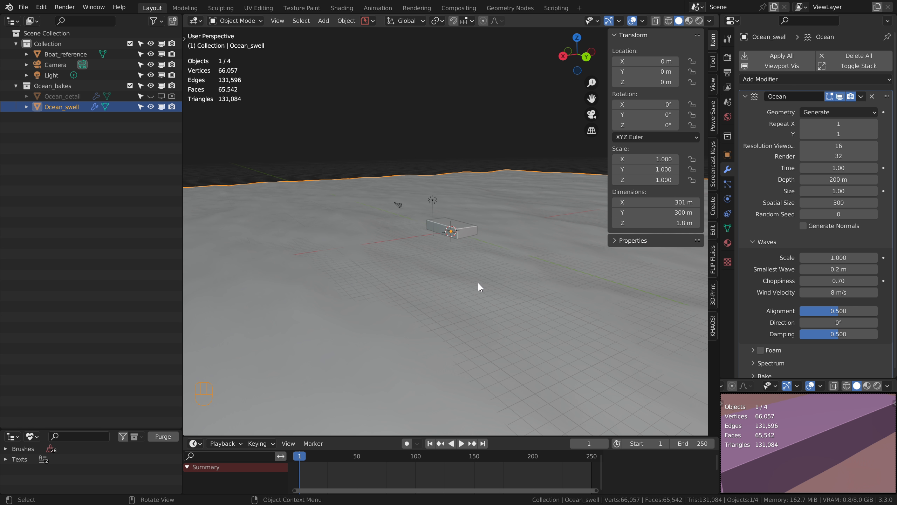
# - Set the ocean swell's wave direction to 20° and its damping to 0.4
pyautogui.click(841, 322)
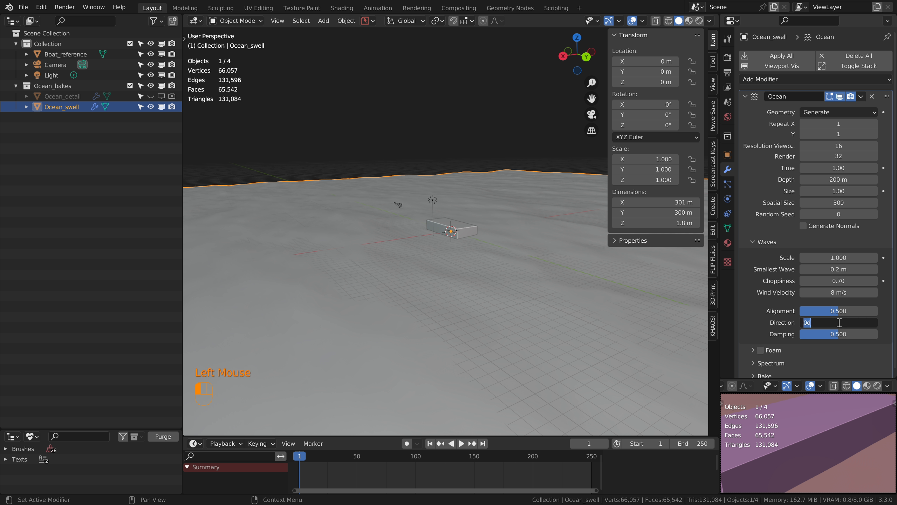
pyautogui.write('45')
pyautogui.press('Return')
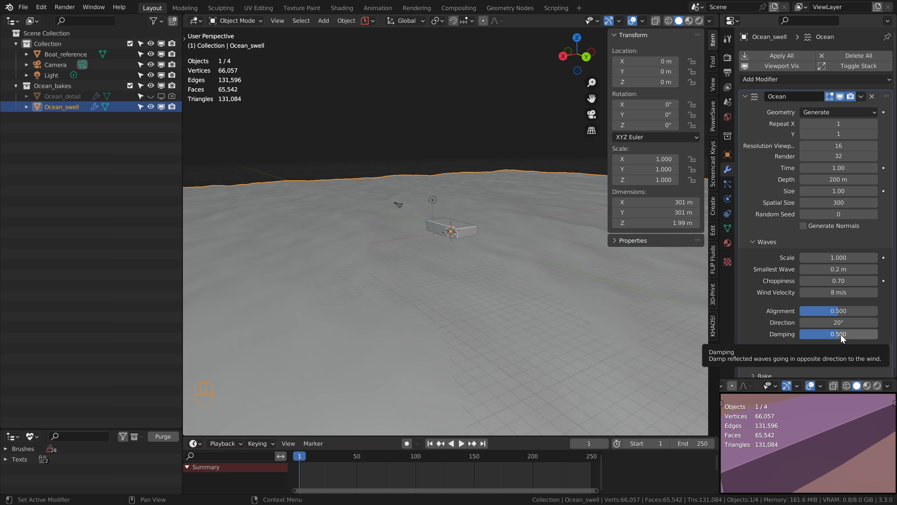
pyautogui.click(840, 334)
pyautogui.write('0.4')
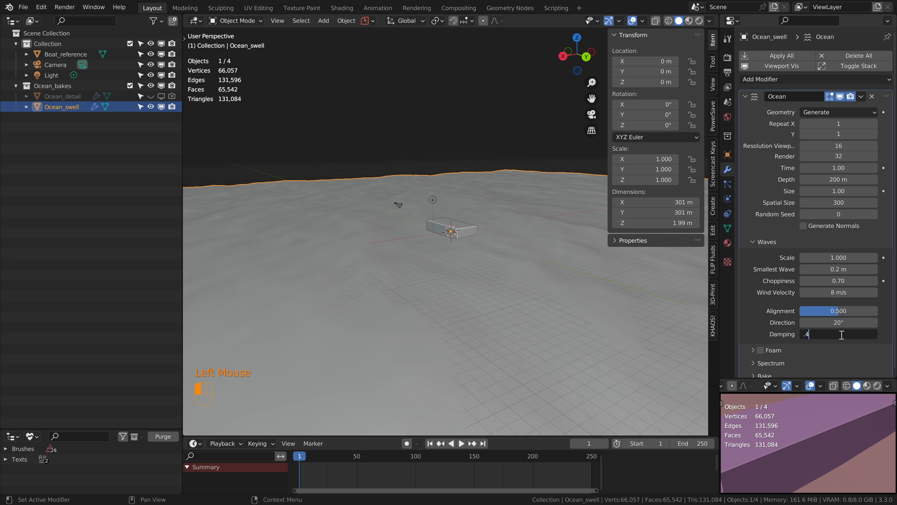
pyautogui.press('Return')
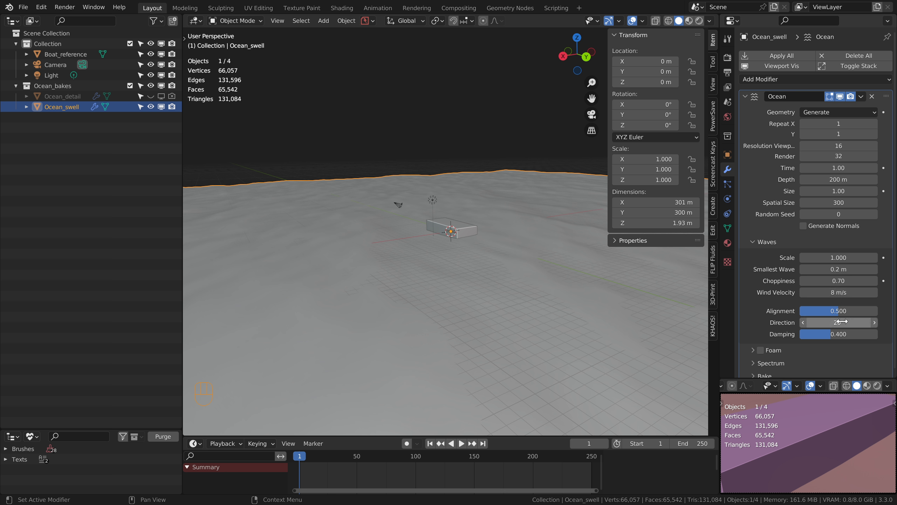
pyautogui.scroll(4, 840, 334)
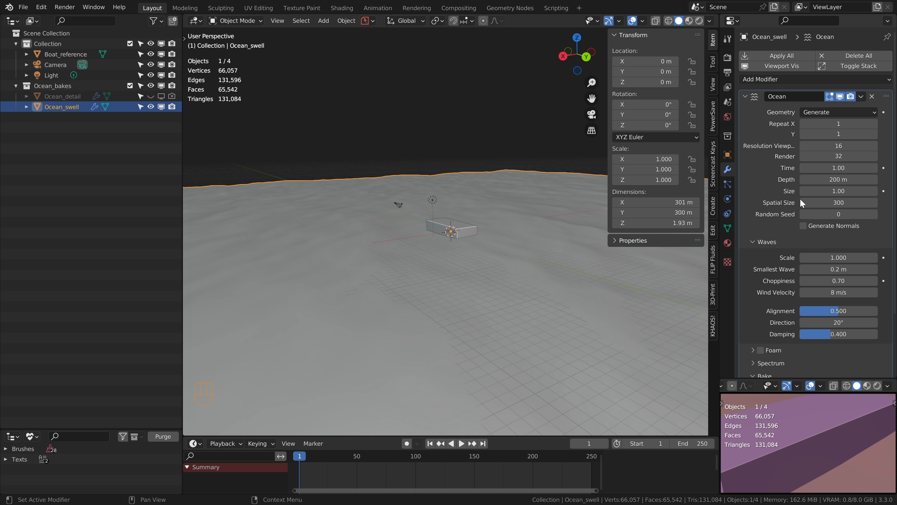
# - Set the ocean modifier's Time to 0 at frame 0 and insert a keyframe for it
pyautogui.click(590, 444)
pyautogui.write('0')
pyautogui.press('Return')
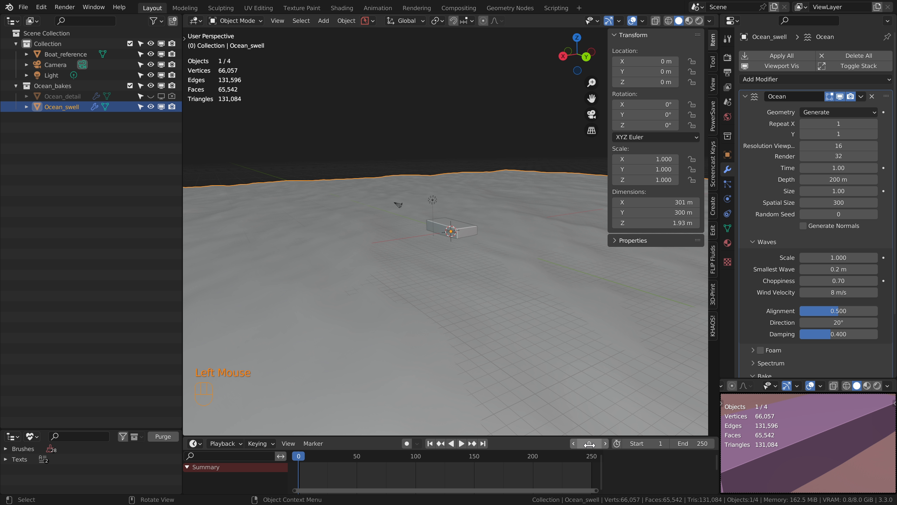
pyautogui.click(838, 169)
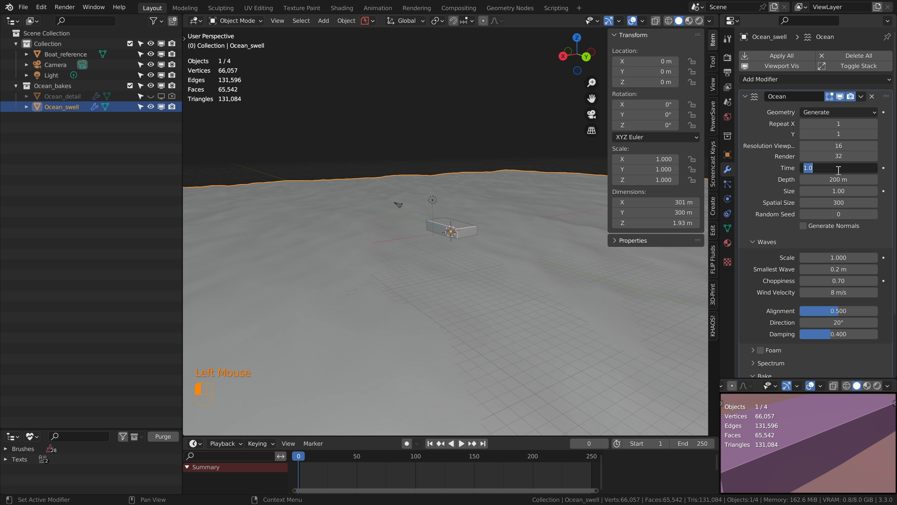
pyautogui.write('0')
pyautogui.press('Return')
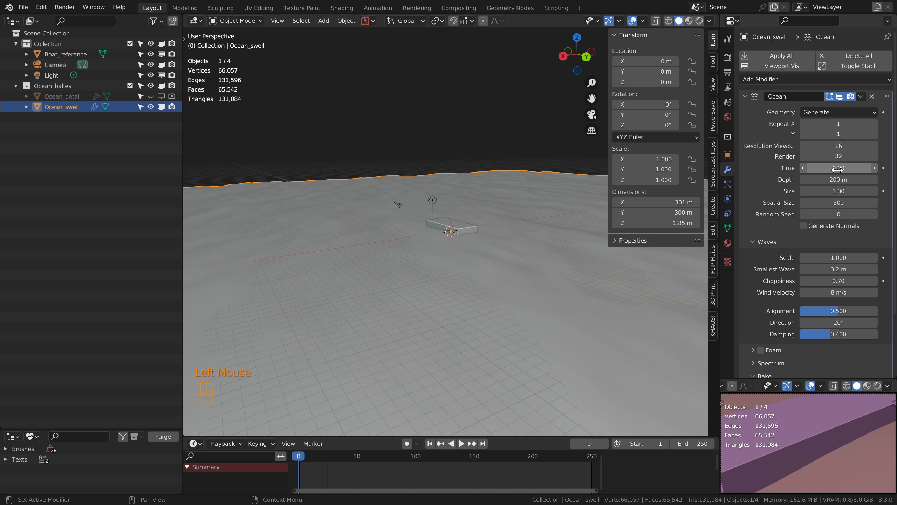
pyautogui.press('i')
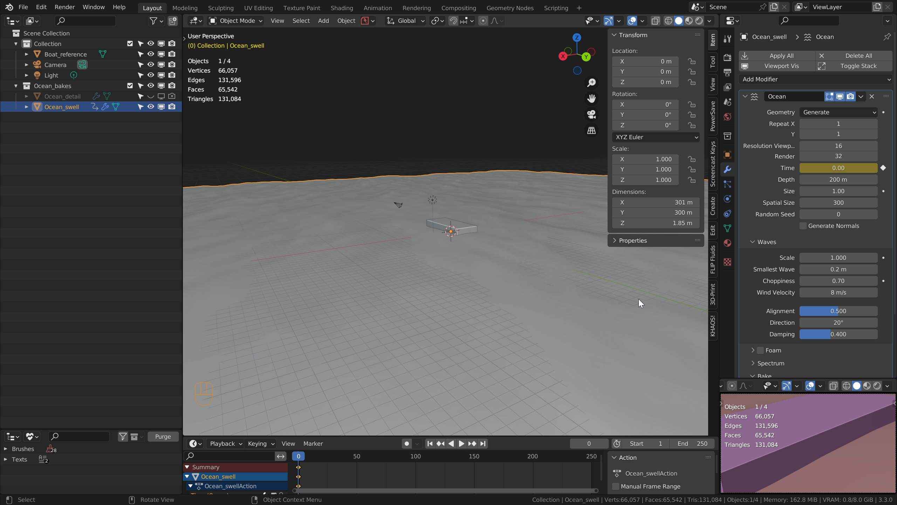
# - Check the scene's frame rate, then set the ocean modifier's Time to 1 at frame 48 and keyframe it
pyautogui.click(727, 72)
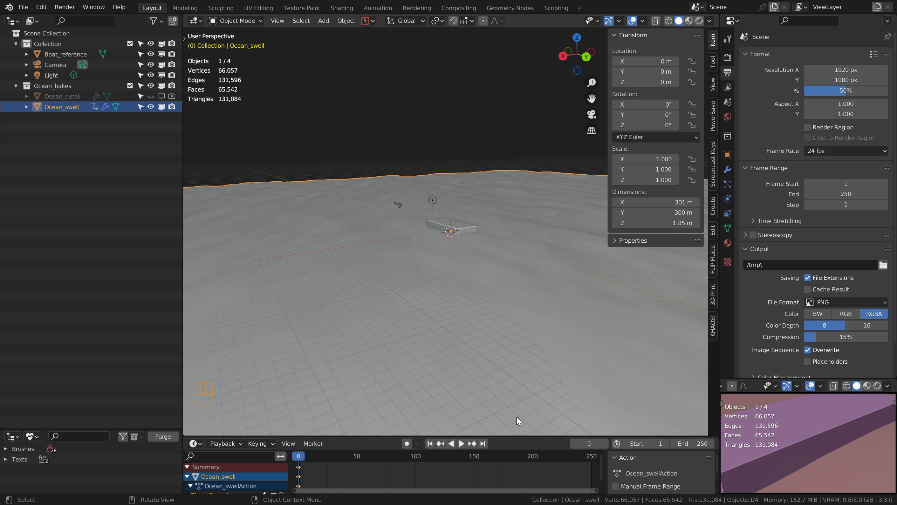
pyautogui.click(727, 169)
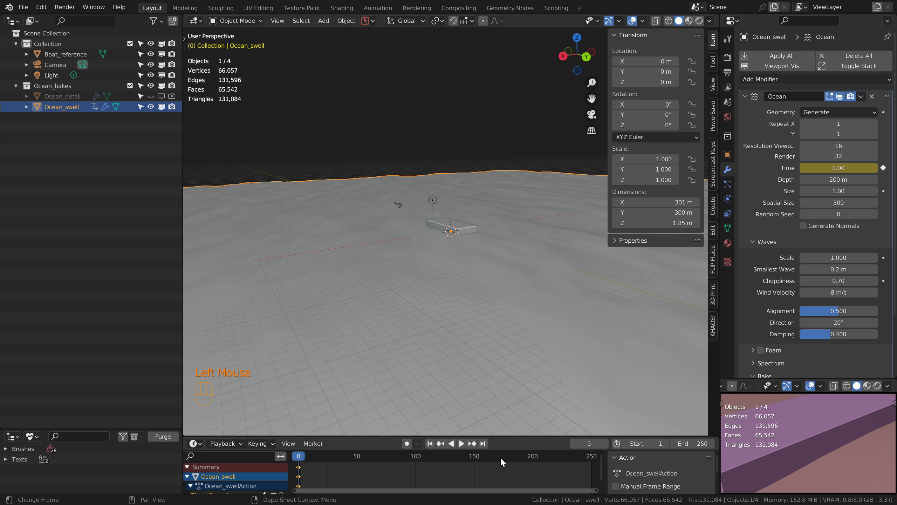
pyautogui.doubleClick(593, 445)
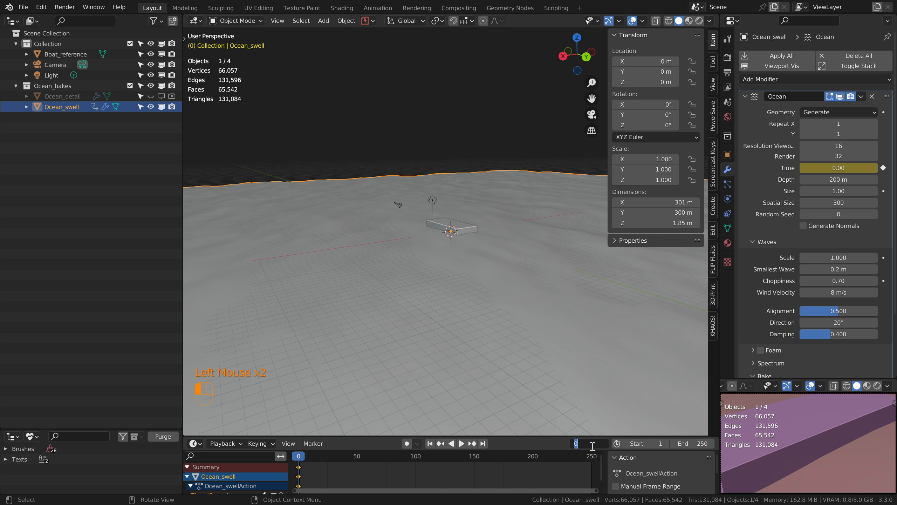
pyautogui.write('48')
pyautogui.press('Return')
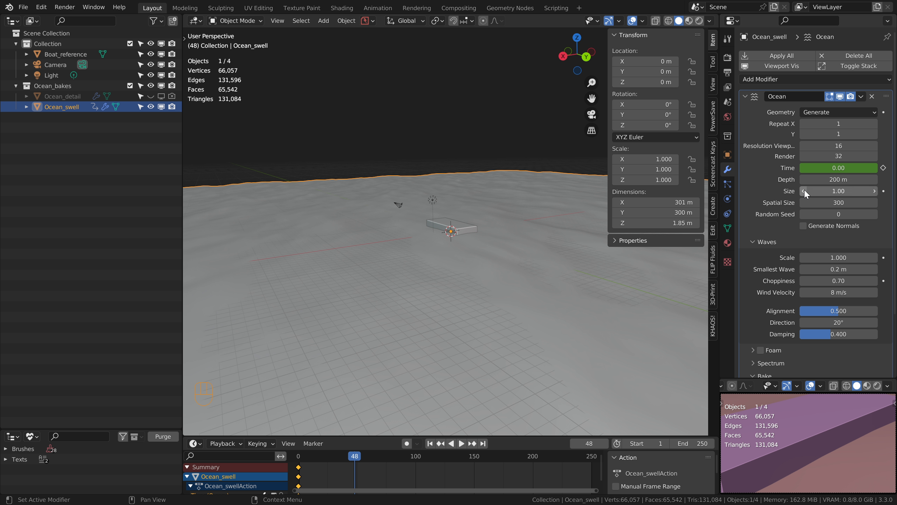
pyautogui.click(837, 167)
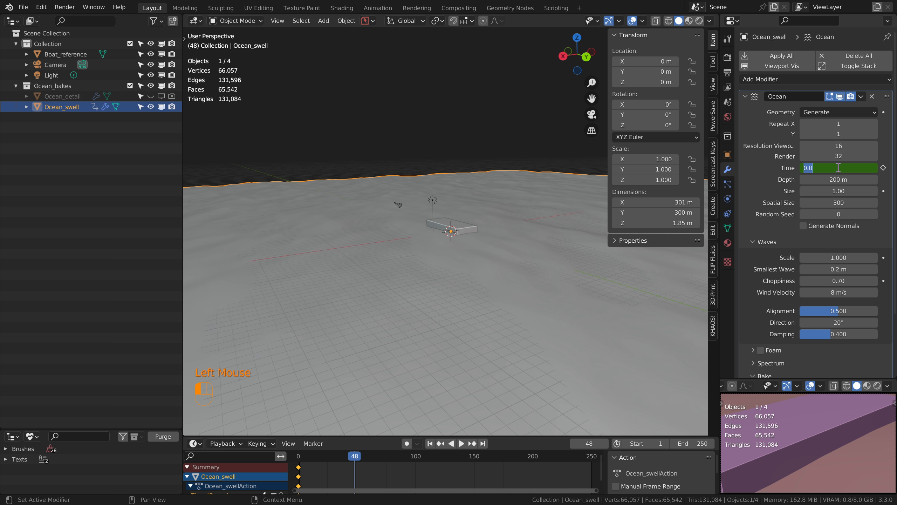
pyautogui.write('1')
pyautogui.press('Return')
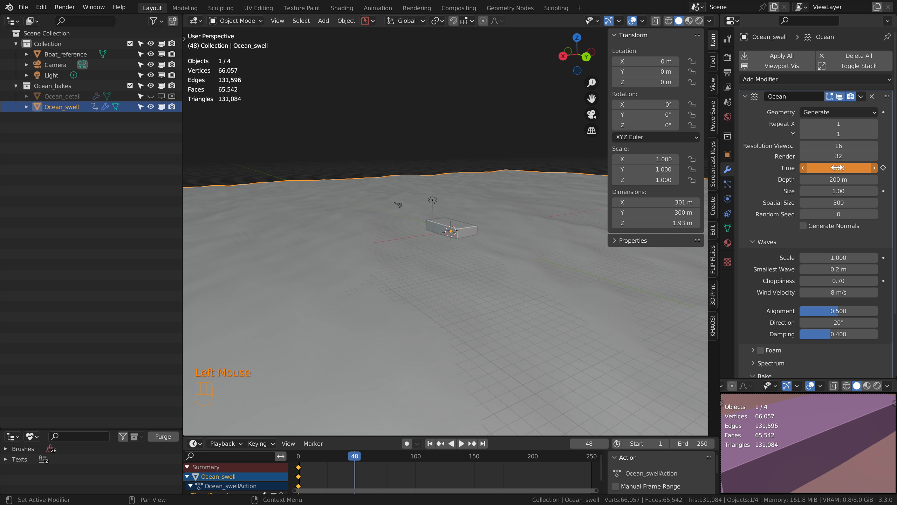
pyautogui.press('i')
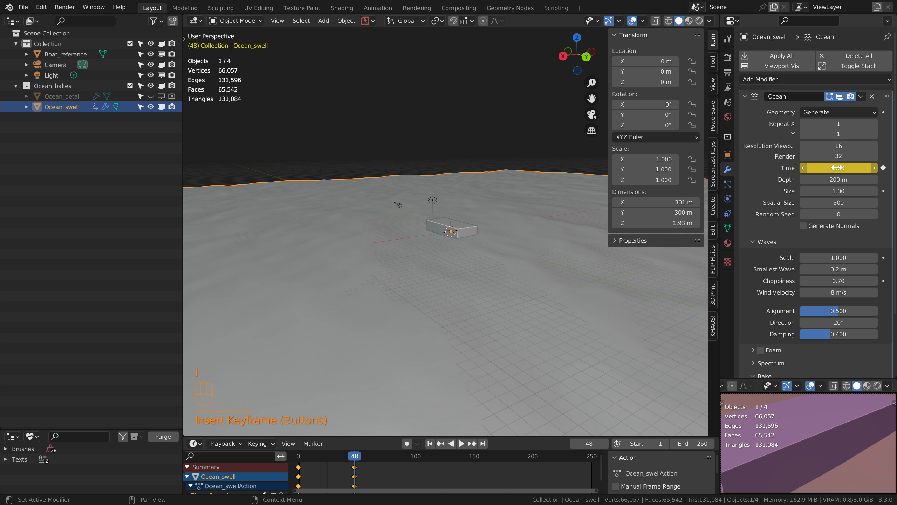
# - Play the ocean animation past the last keyframe, stop it and return to the start frame
pyautogui.click(430, 444)
pyautogui.click(462, 443)
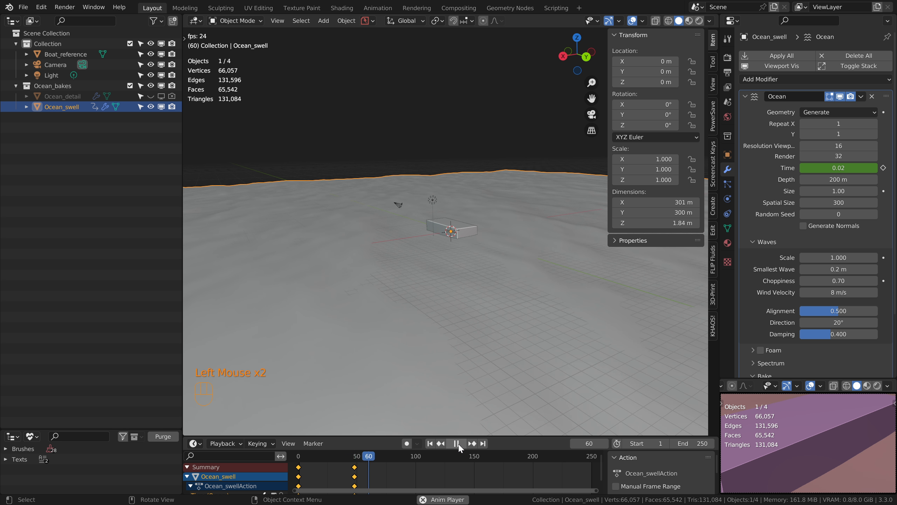
pyautogui.click(456, 444)
pyautogui.click(429, 443)
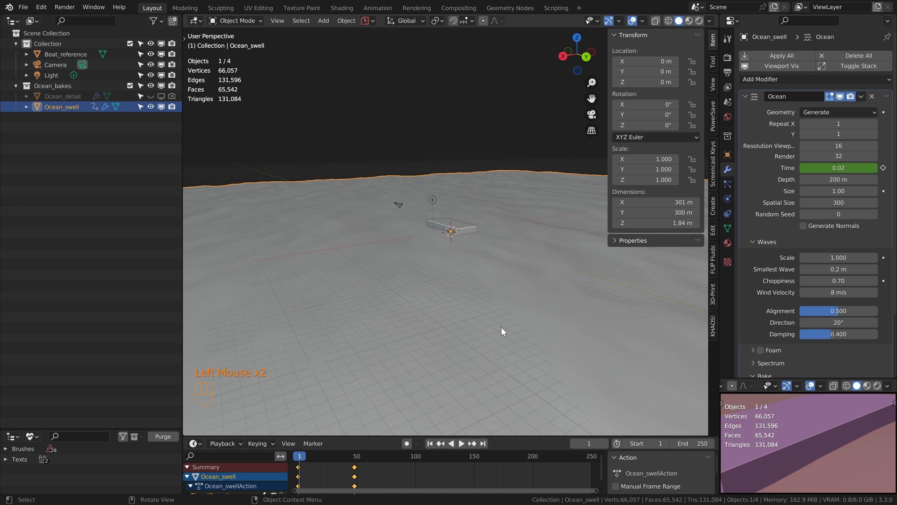
# - Set the Time (Ocean) channel to linear extrapolation and play the animation to preview the continuous wave motion
pyautogui.keyDown('shift'); pyautogui.moveTo(511, 325); pyautogui.dragTo(480, 322, button='middle'); pyautogui.keyUp('shift')
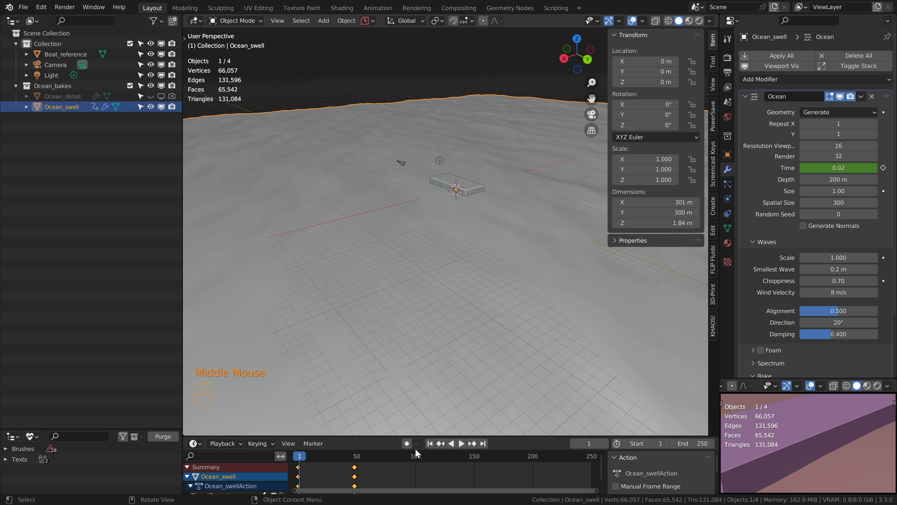
pyautogui.moveTo(300, 437); pyautogui.dragTo(290, 402)
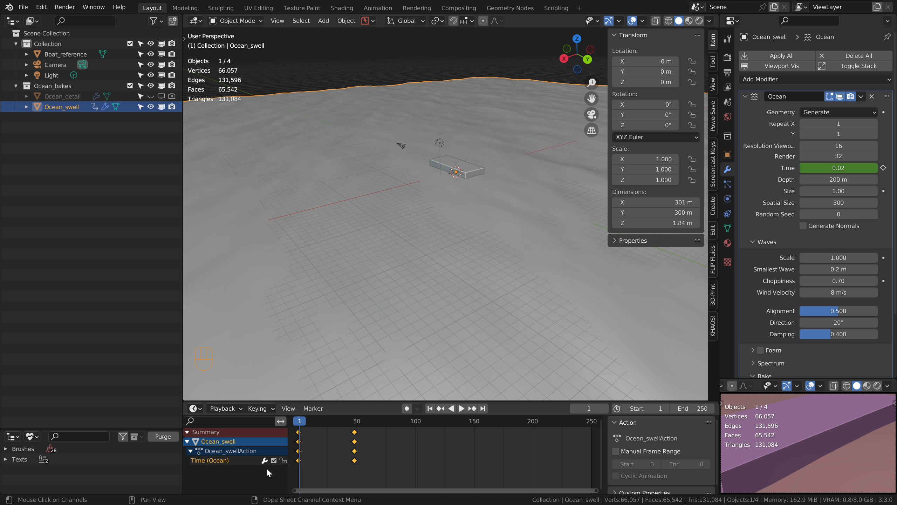
pyautogui.rightClick(228, 460)
pyautogui.moveTo(220, 436)
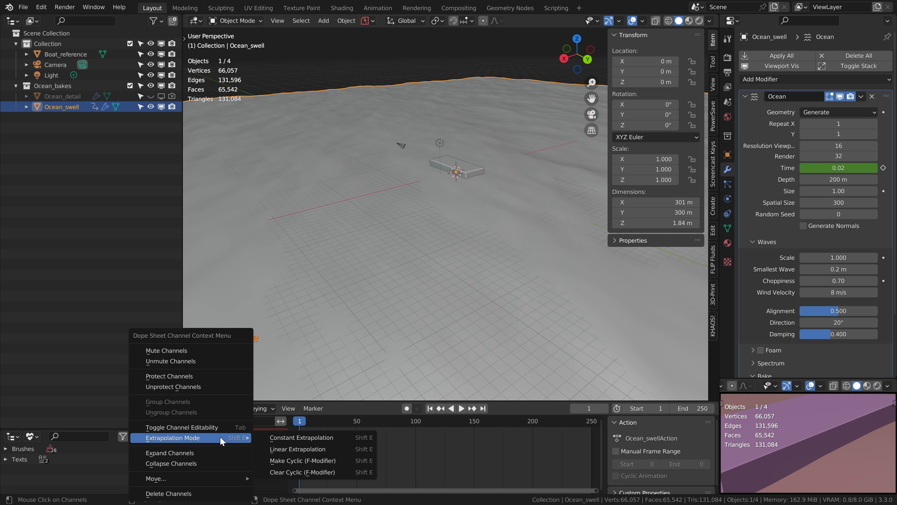
pyautogui.click(305, 452)
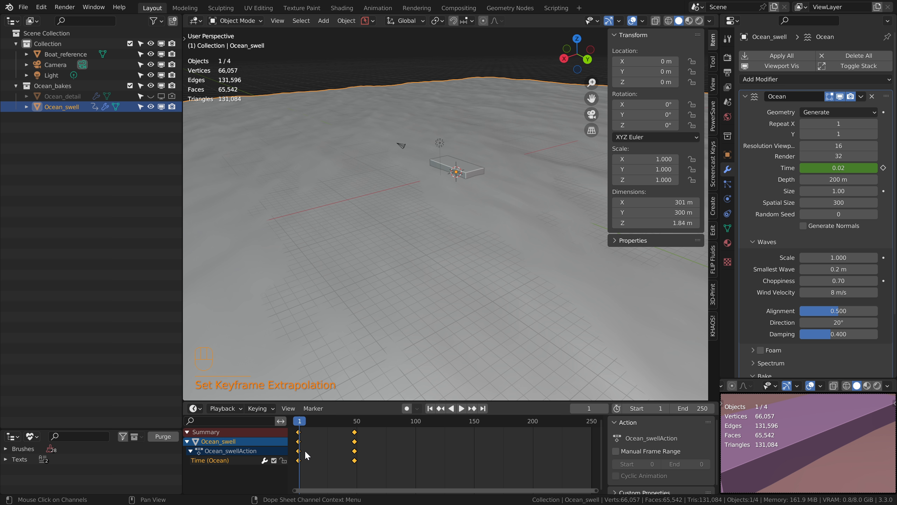
pyautogui.click(461, 408)
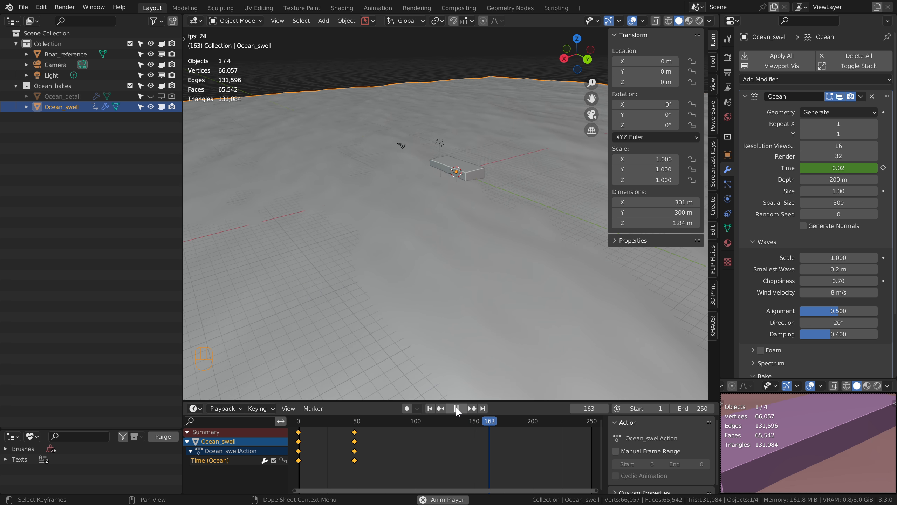
pyautogui.click(456, 408)
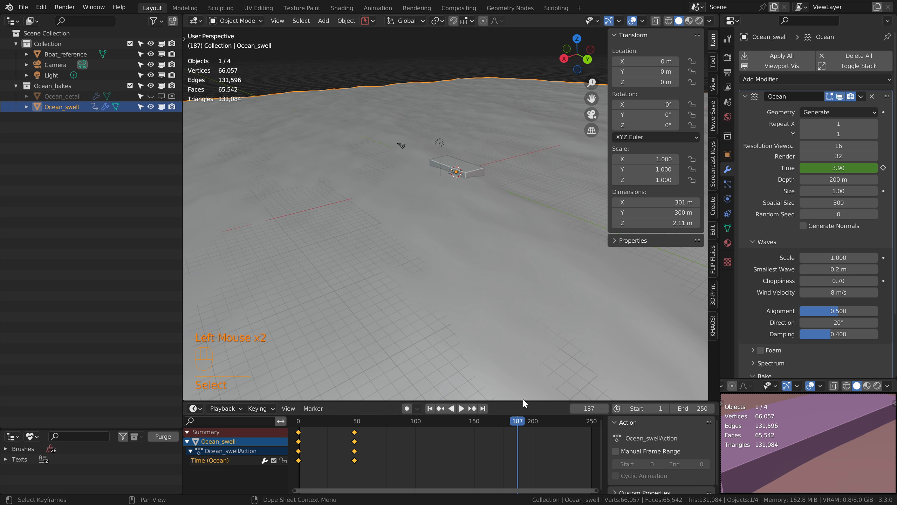
# - Examine the Time (Ocean) curve in the Graph Editor, then restore the Timeline and go back to frame 1
pyautogui.moveTo(522, 402); pyautogui.dragTo(539, 281)
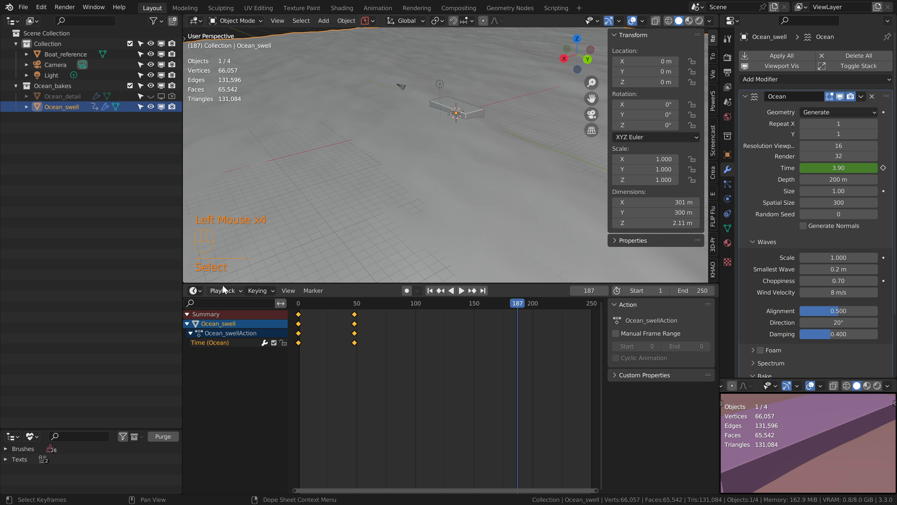
pyautogui.click(193, 290)
pyautogui.click(335, 342)
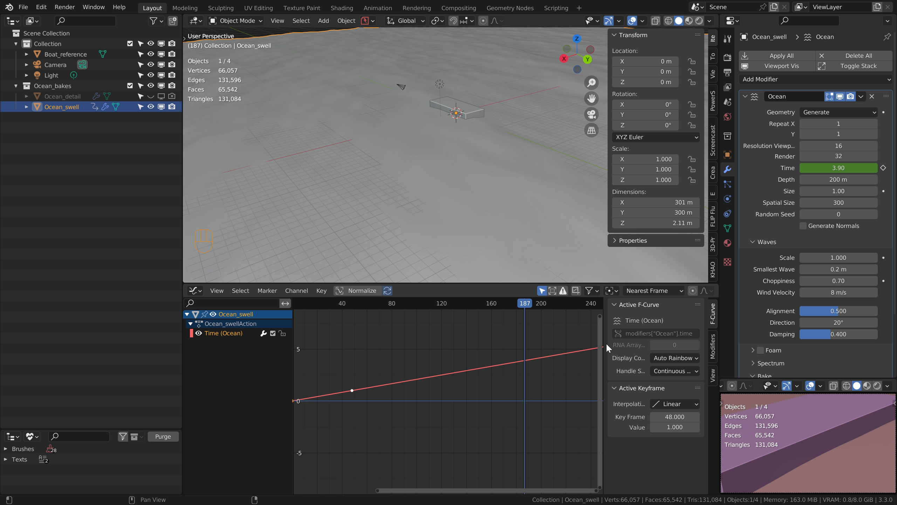
pyautogui.click(198, 292)
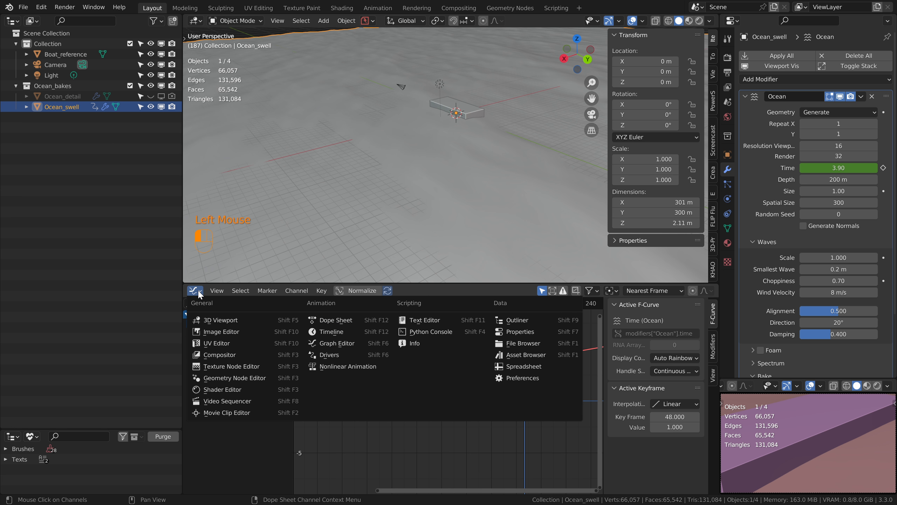
pyautogui.click(337, 332)
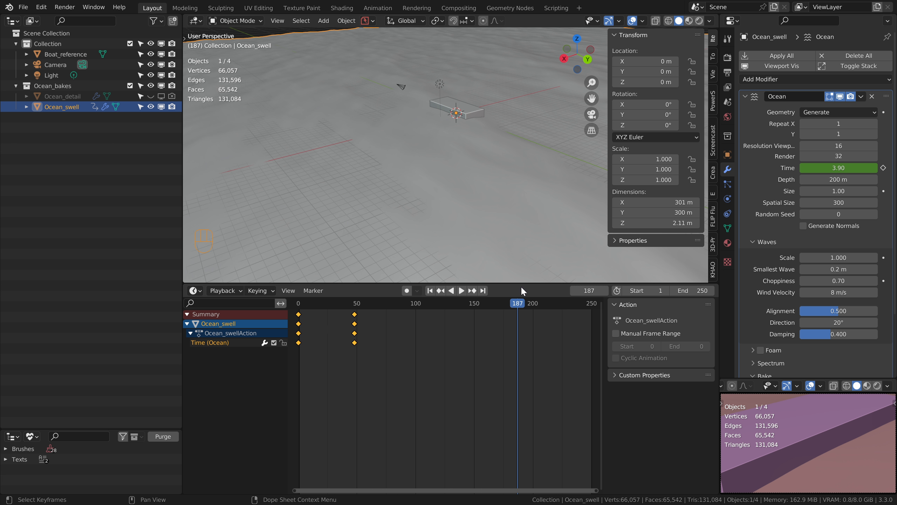
pyautogui.moveTo(524, 282); pyautogui.dragTo(504, 417)
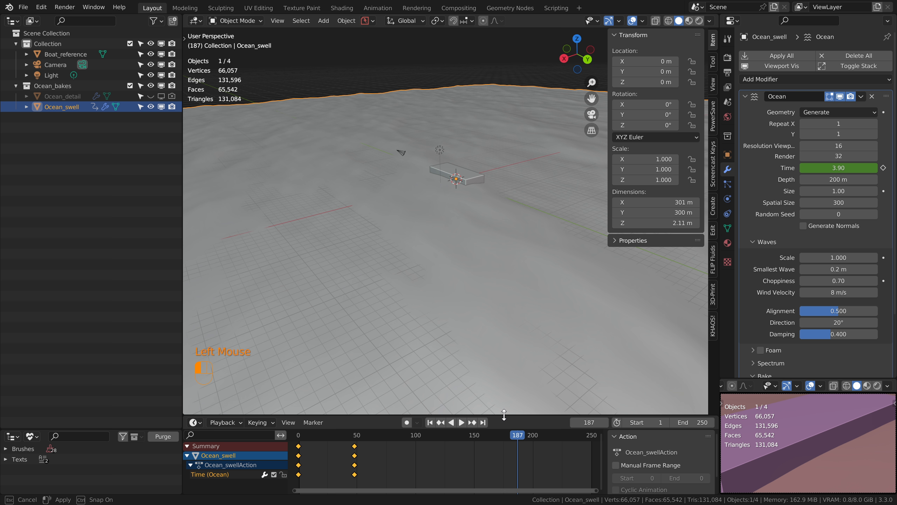
pyautogui.doubleClick(301, 436)
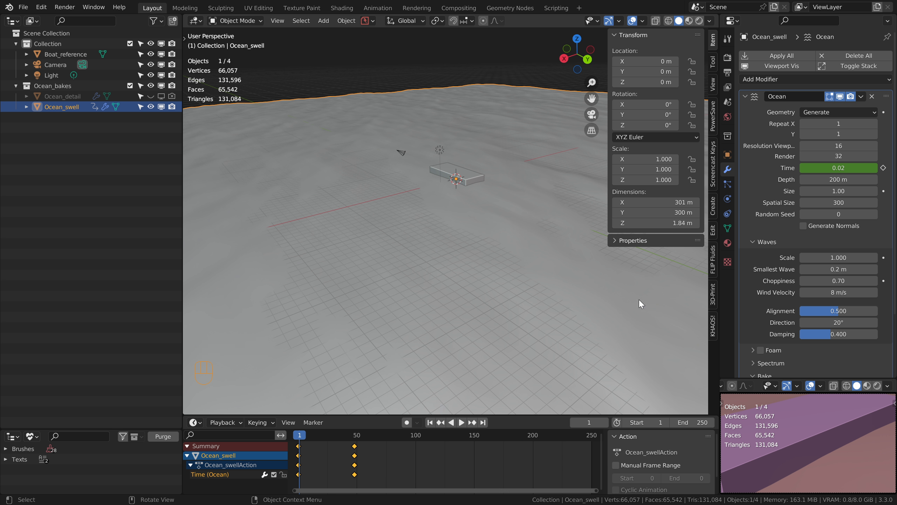
# - Browse for the ocean bake's cache path and create a folder named Ocean_Tutorial on the SSD (D:) drive
pyautogui.scroll(-2, 819, 338)
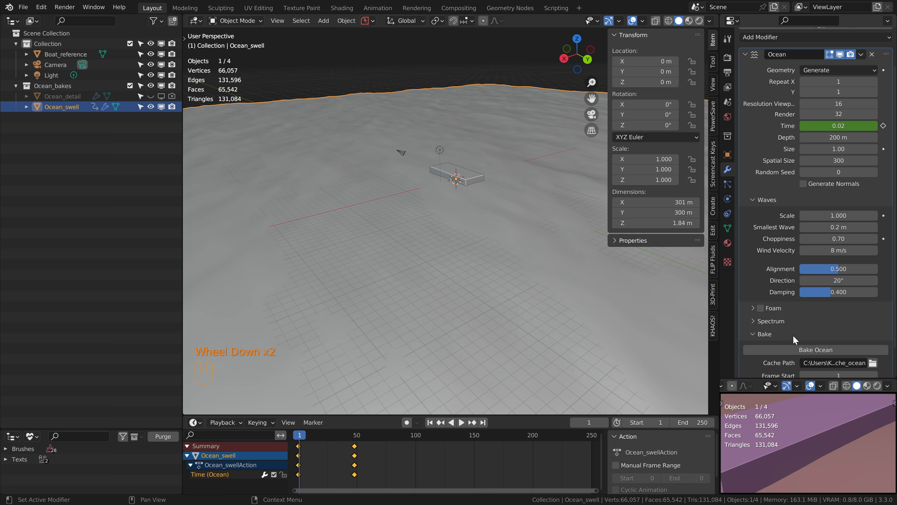
pyautogui.scroll(-2, 802, 325)
pyautogui.scroll(-1, 819, 277)
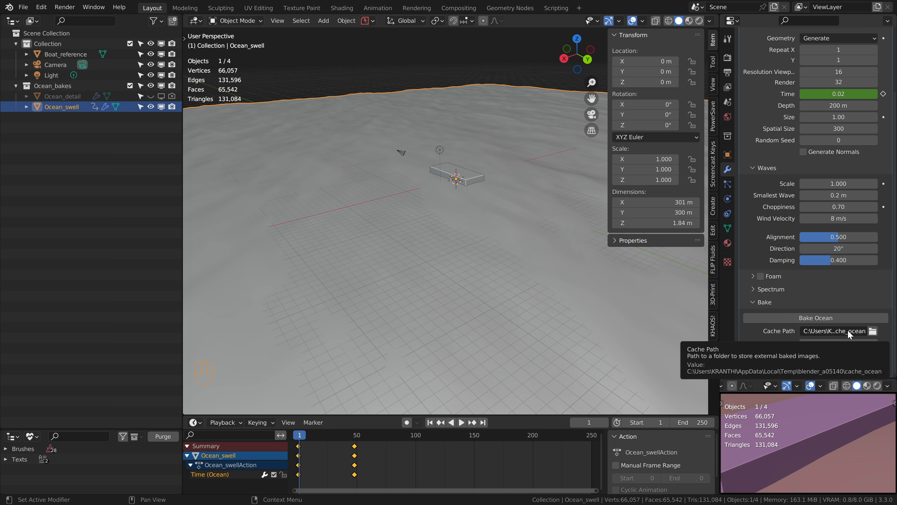
pyautogui.click(872, 331)
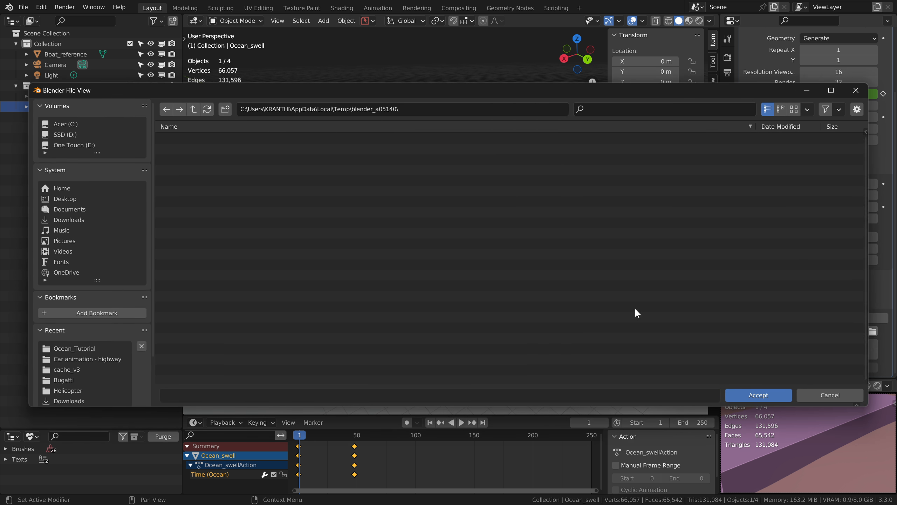
pyautogui.click(63, 125)
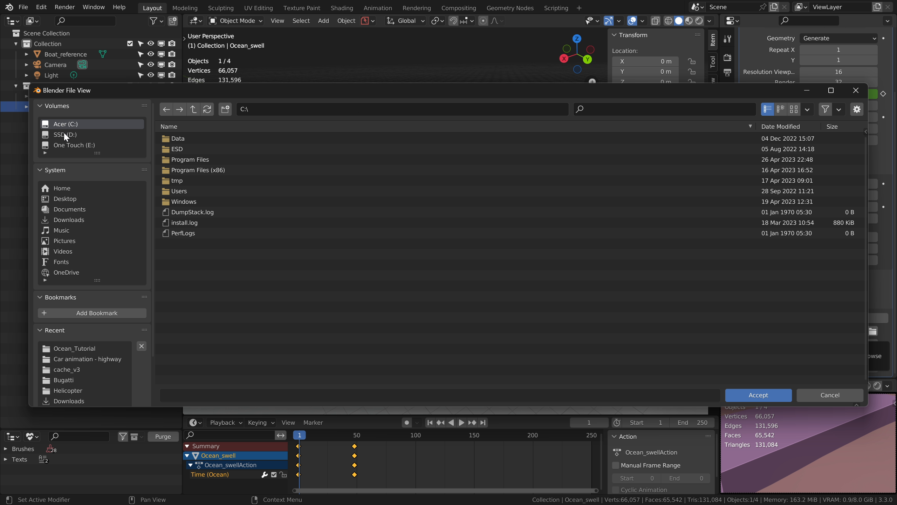
pyautogui.click(64, 133)
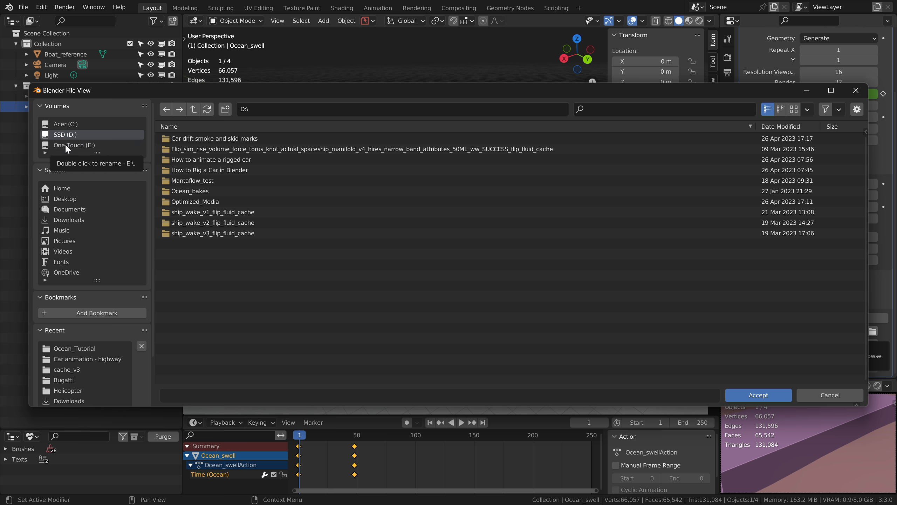
pyautogui.click(65, 145)
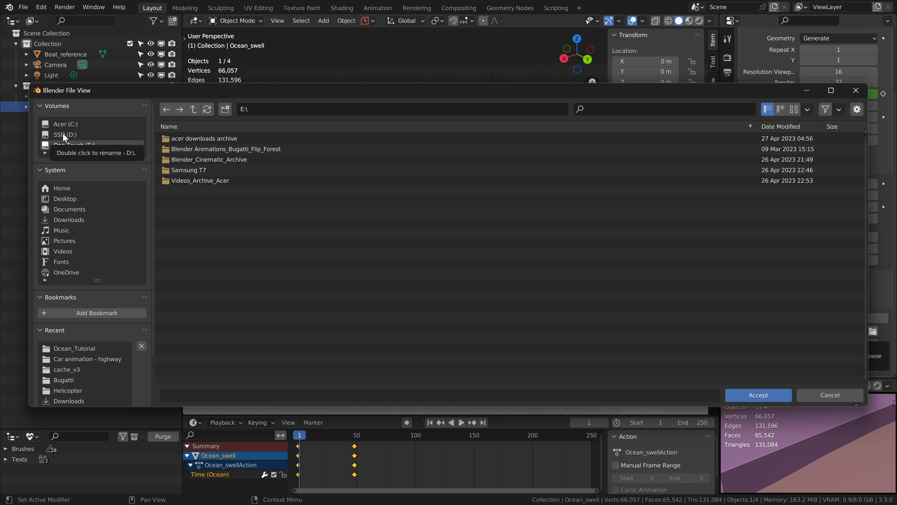
pyautogui.click(62, 132)
pyautogui.rightClick(179, 258)
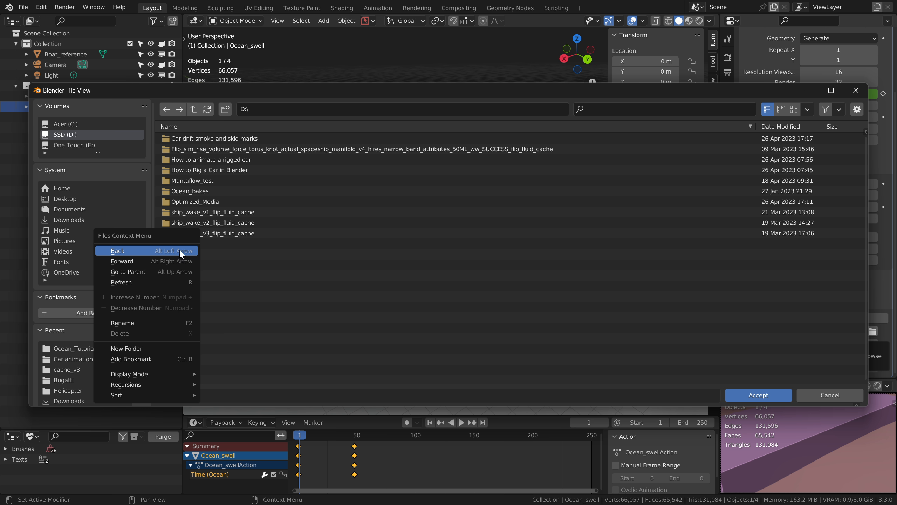
pyautogui.click(168, 348)
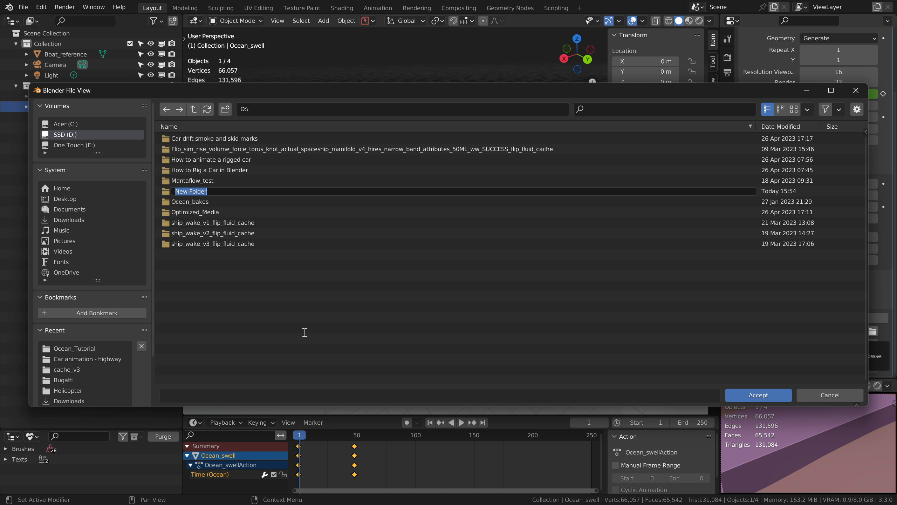
pyautogui.write('Ocean_Tutorial')
pyautogui.press('Return')
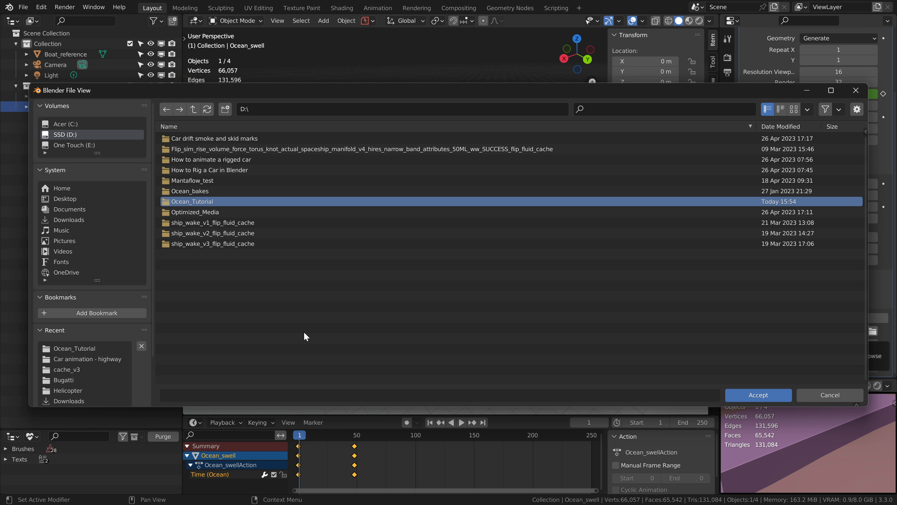
# - Create an Ocean_swell_bake subfolder inside Ocean_Tutorial and set it as the bake's cache path
pyautogui.doubleClick(192, 201)
pyautogui.rightClick(190, 159)
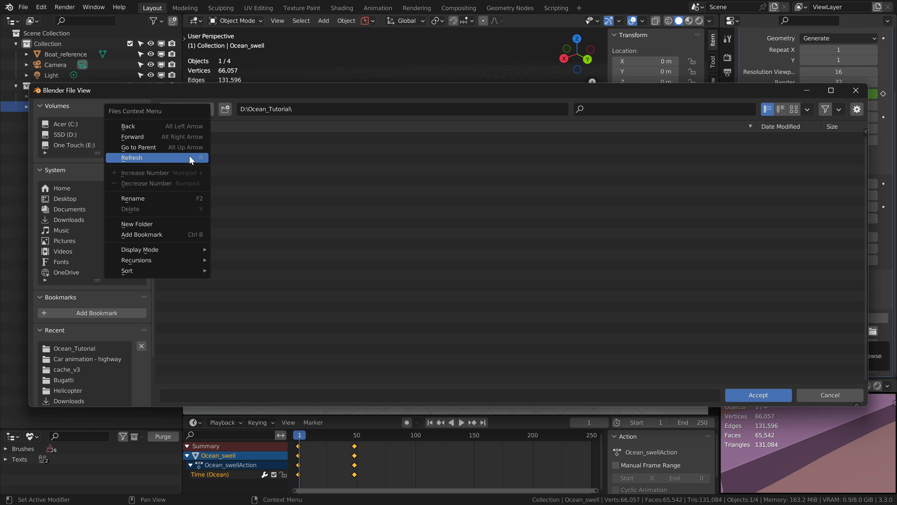
pyautogui.click(185, 224)
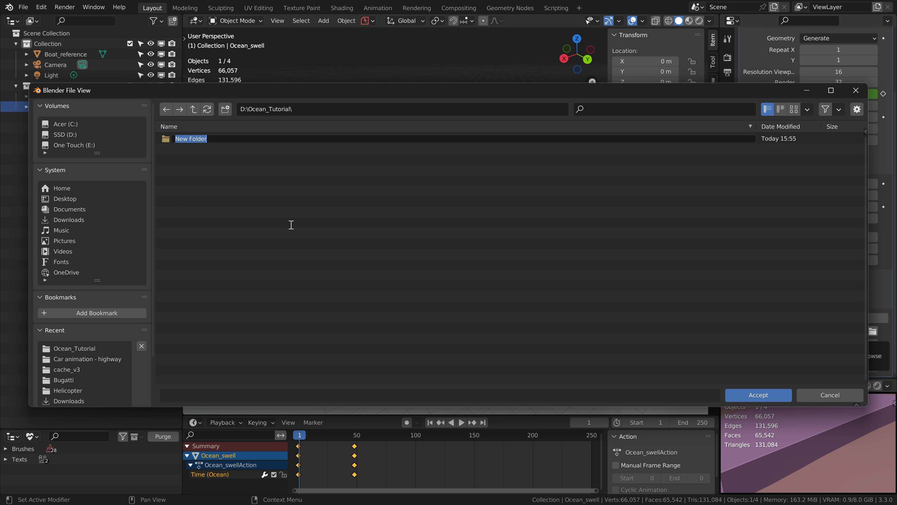
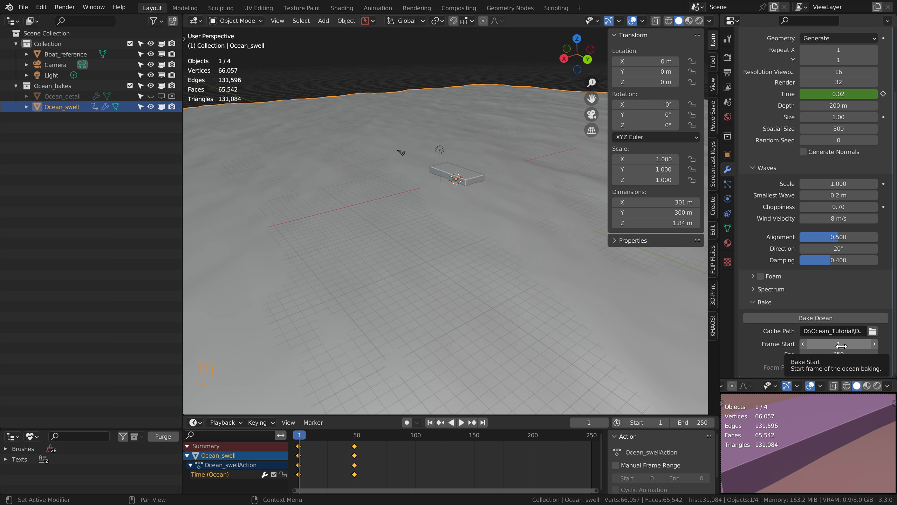
# - Set both the scene's end frame and the ocean bake's end frame to 150
pyautogui.click(697, 422)
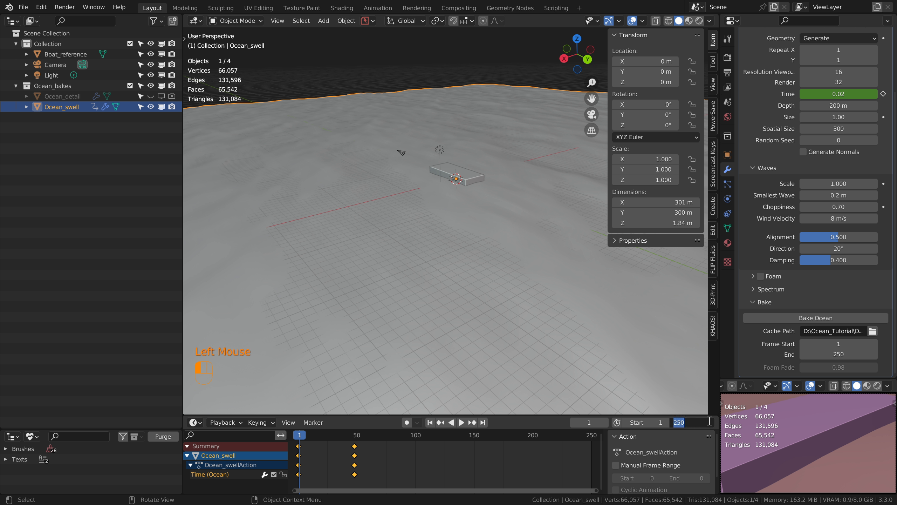
pyautogui.write('150')
pyautogui.press('Return')
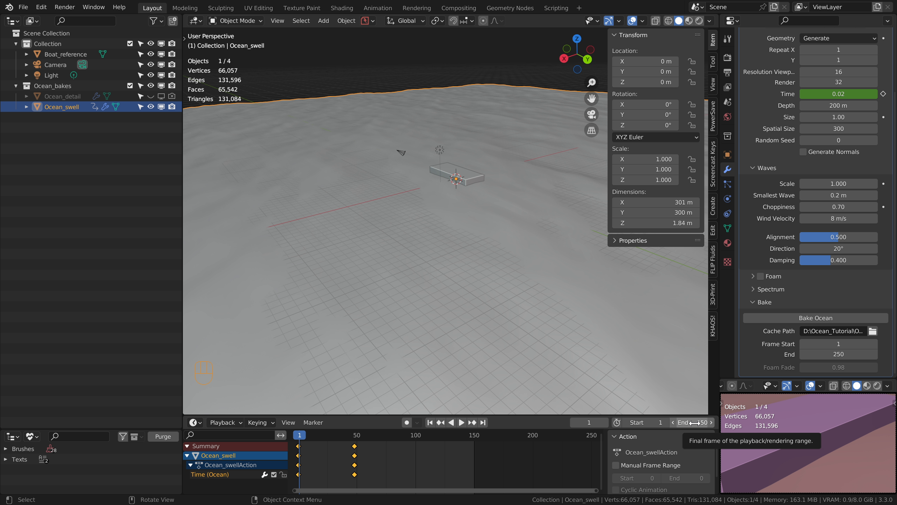
pyautogui.click(839, 356)
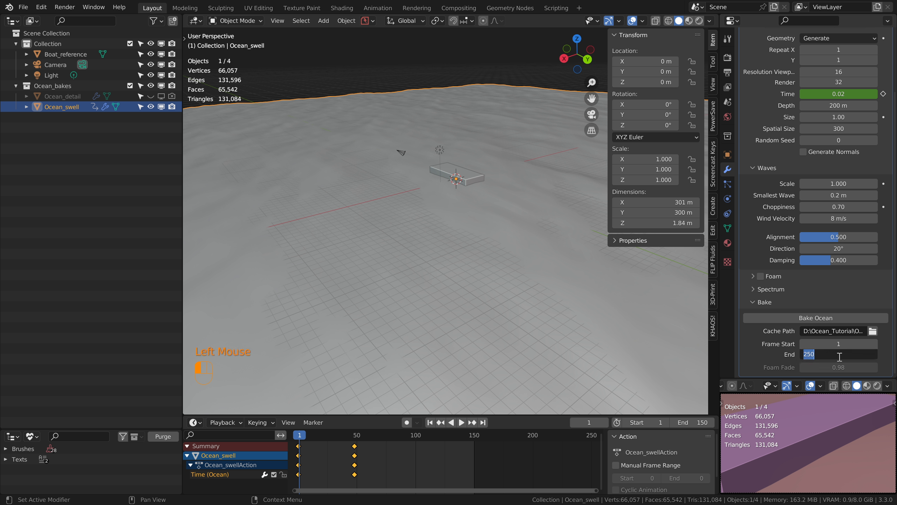
pyautogui.write('150')
pyautogui.press('Return')
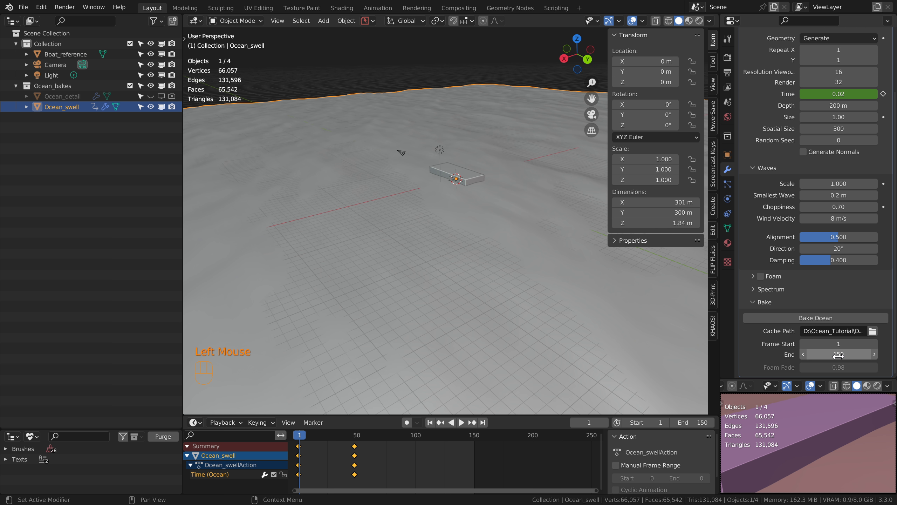
pyautogui.scroll(-3, 784, 338)
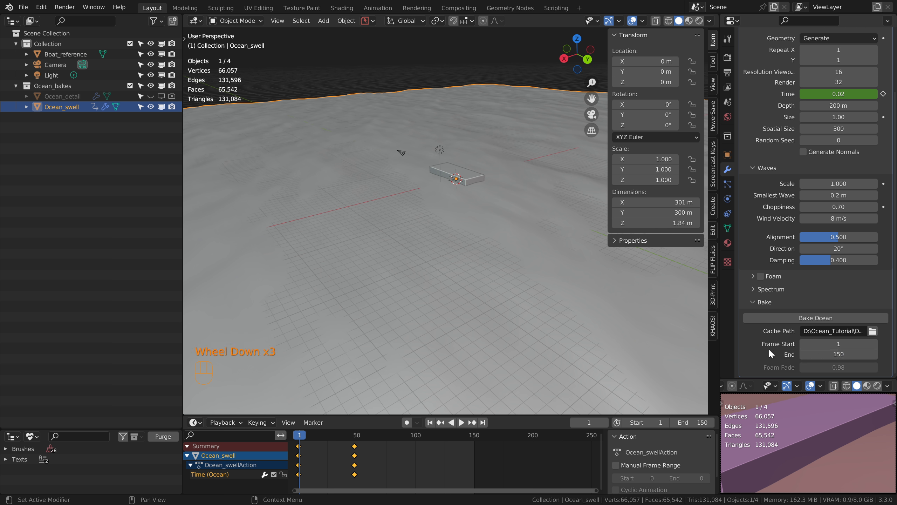
# - Save the project as Ocean_Tutorial.blend in the Blender_Animations\Ocean_Tutorial folder
pyautogui.click(26, 10)
pyautogui.click(51, 90)
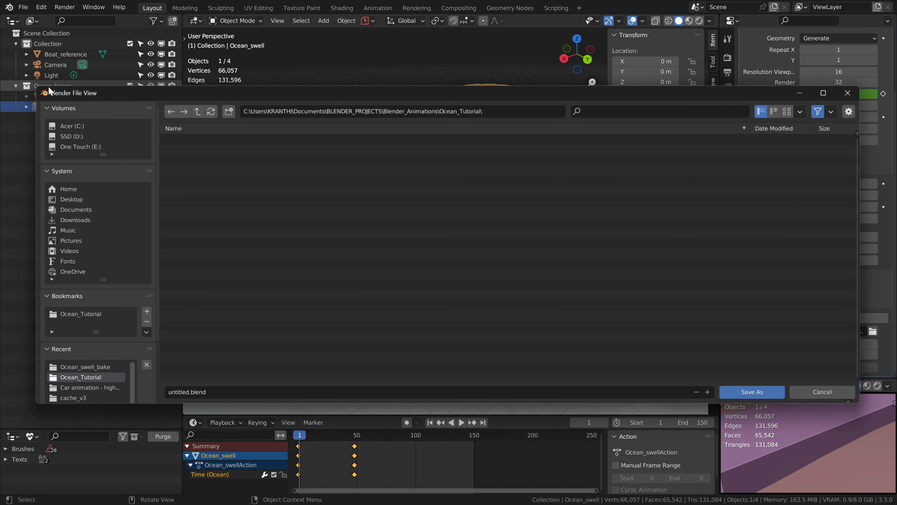
pyautogui.click(242, 401)
pyautogui.write('Ocean_Tutorial')
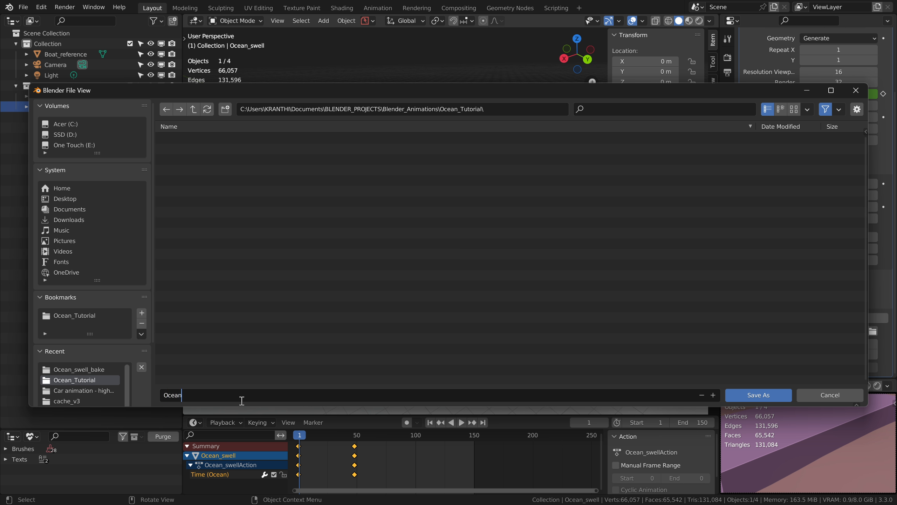
pyautogui.click(762, 396)
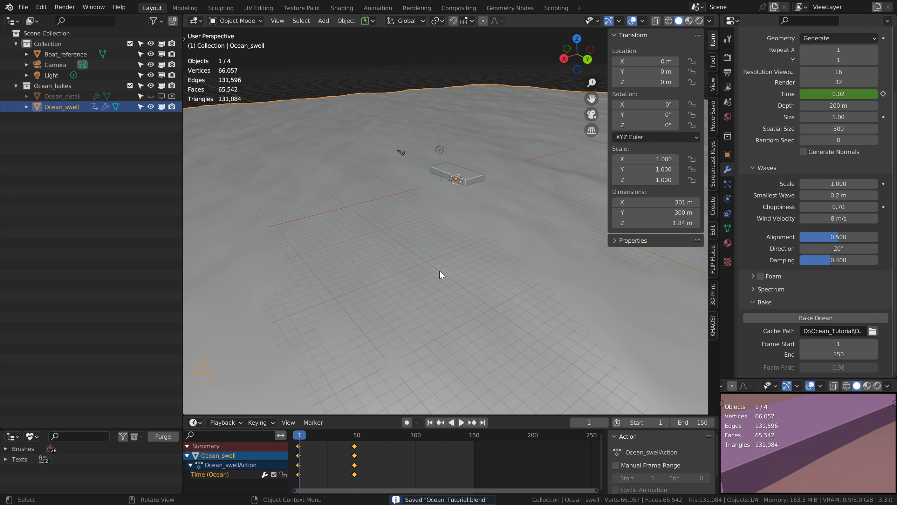
# - Bake the Ocean_swell simulation and monitor the CPU load in Task Manager while it runs
pyautogui.hotkey('ctrl', 'shift', 'Escape')
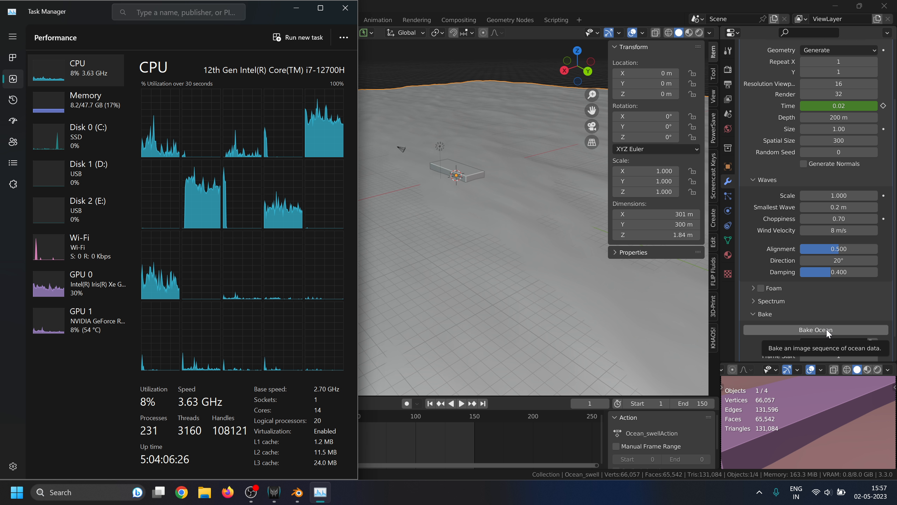
pyautogui.click(825, 331)
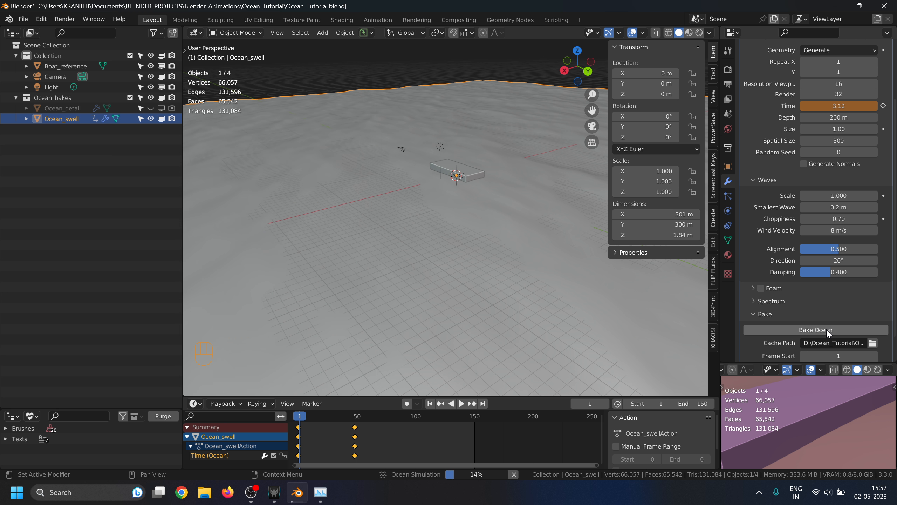
pyautogui.click(323, 496)
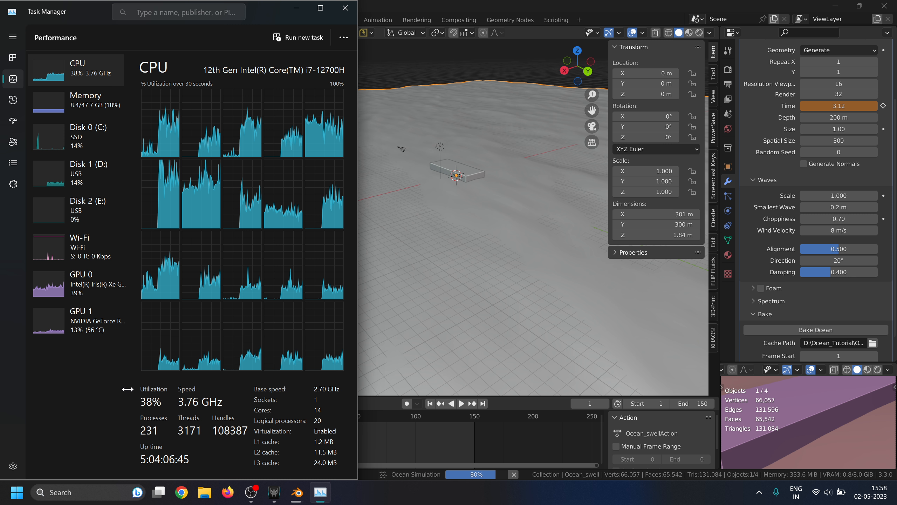
pyautogui.click(297, 493)
# - In File Explorer, examine the baked EXR files in D:\Ocean_Tutorial\Ocean_swell_bake
pyautogui.click(205, 493)
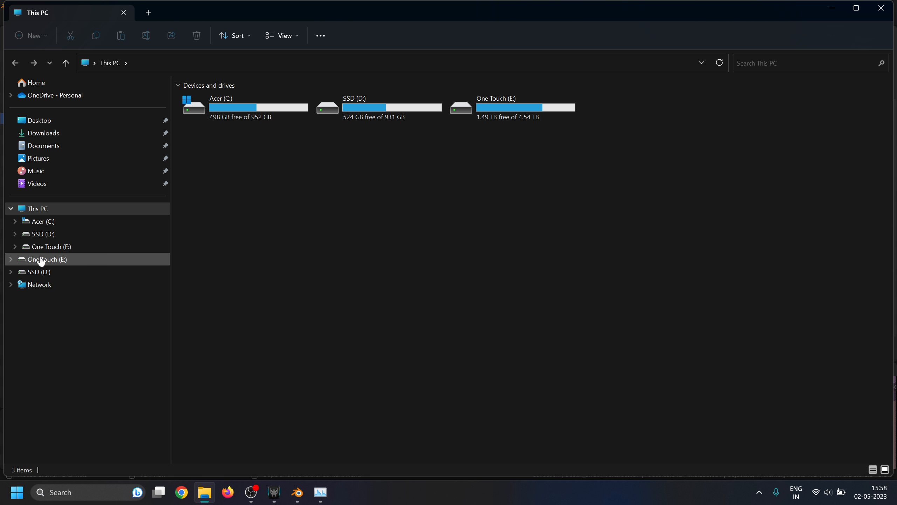
pyautogui.click(44, 234)
pyautogui.doubleClick(209, 171)
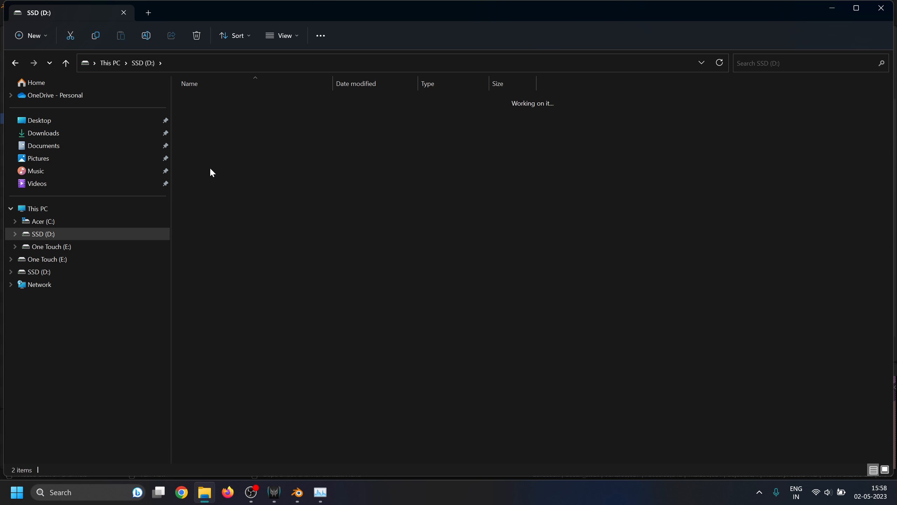
pyautogui.click(230, 115)
pyautogui.doubleClick(230, 115)
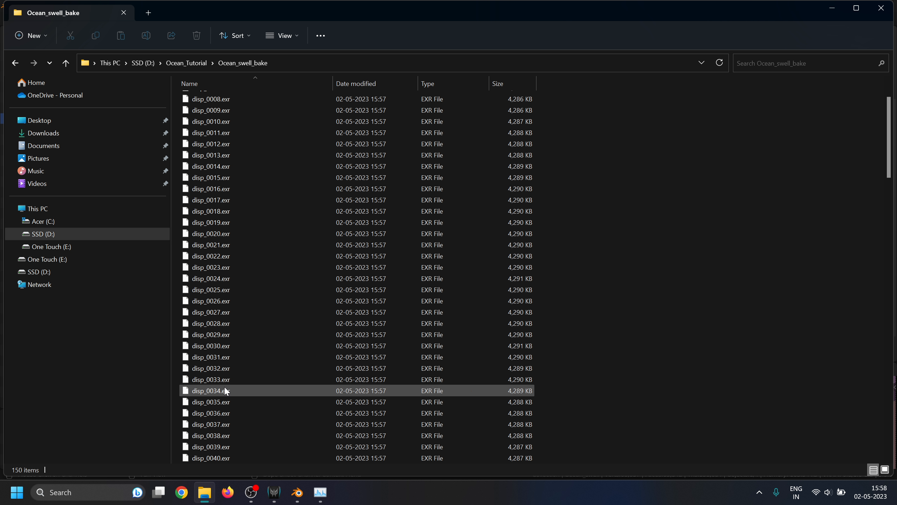
pyautogui.scroll(-10, 224, 377)
pyautogui.scroll(10, 226, 379)
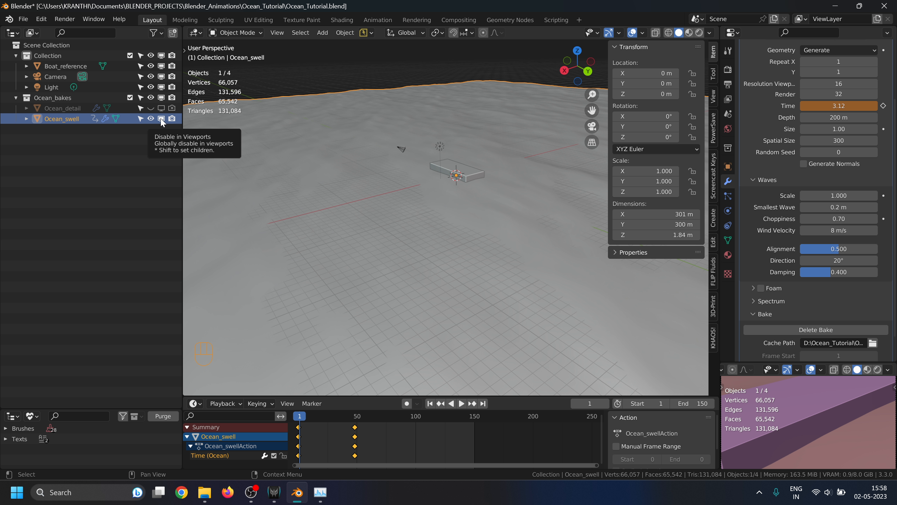
# - Disable Ocean_swell and enable Ocean_detail in its place for both viewport and render, select Ocean_detail, and save the file
pyautogui.click(150, 118)
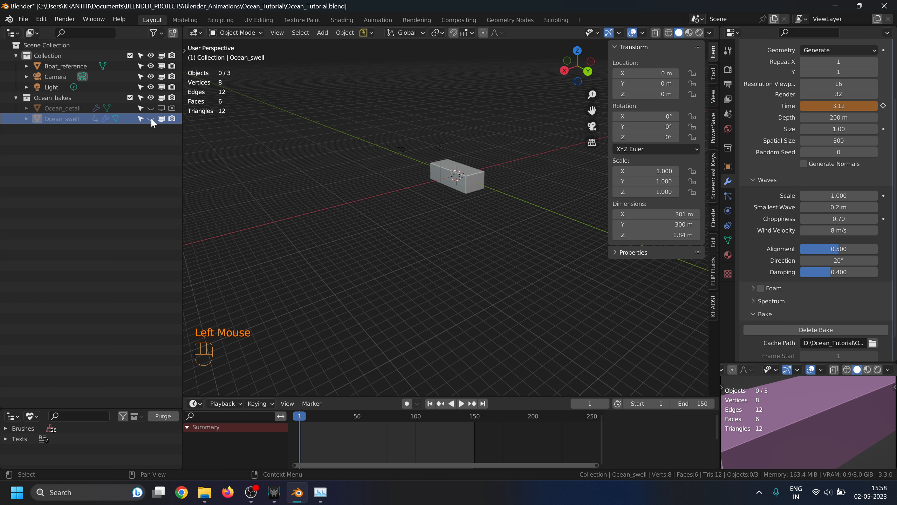
pyautogui.click(161, 119)
pyautogui.click(172, 118)
pyautogui.click(151, 107)
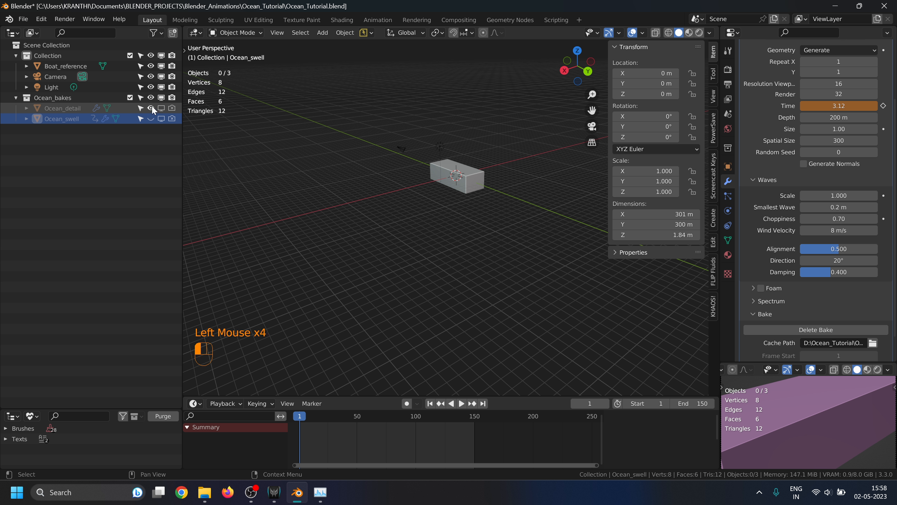
pyautogui.click(163, 107)
pyautogui.click(172, 108)
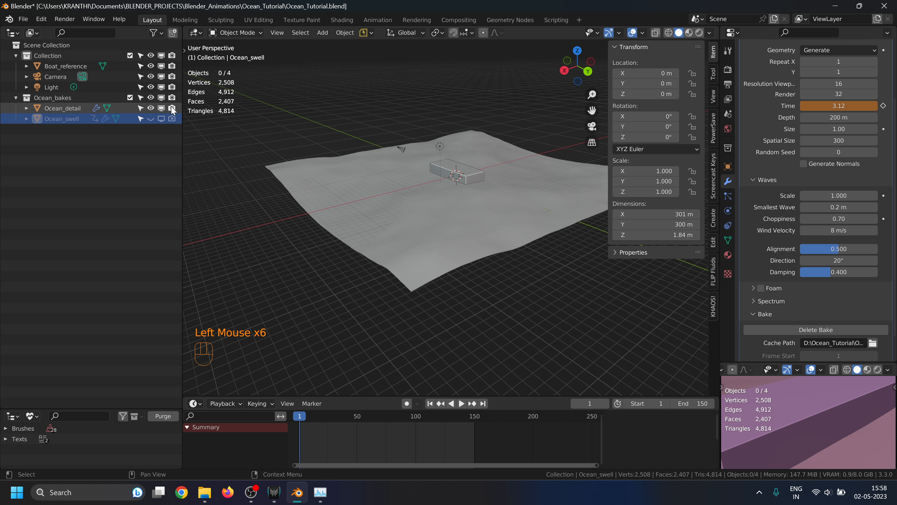
pyautogui.click(473, 252)
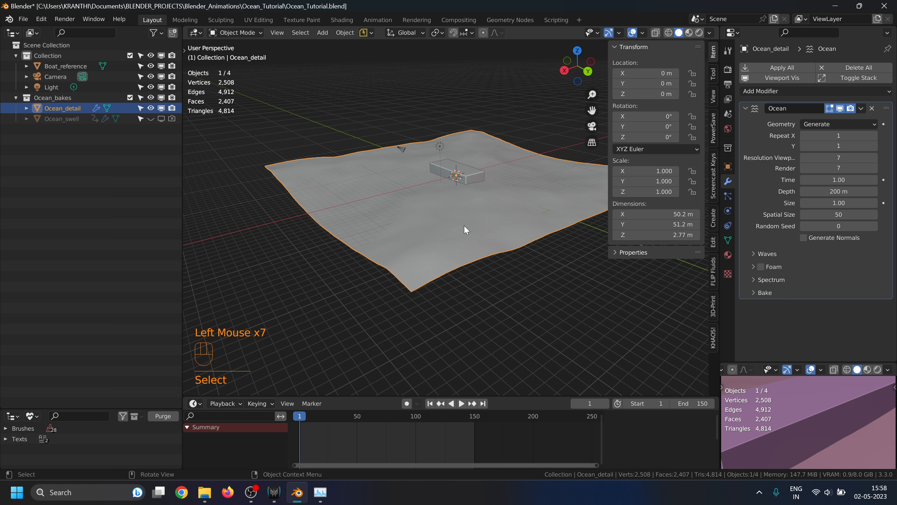
pyautogui.hotkey('ctrl', 's')
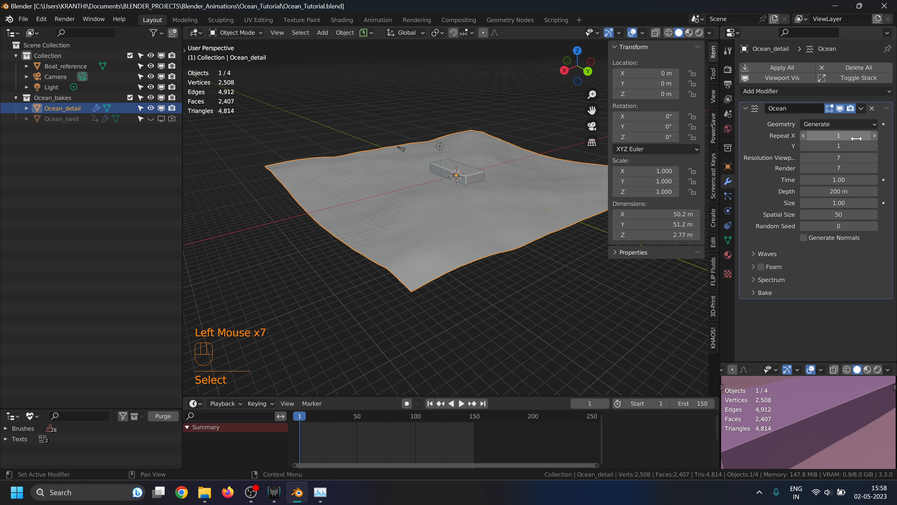
# - Set the Ocean_detail ocean modifier's viewport resolution to 32 and render resolution to 64
pyautogui.click(841, 158)
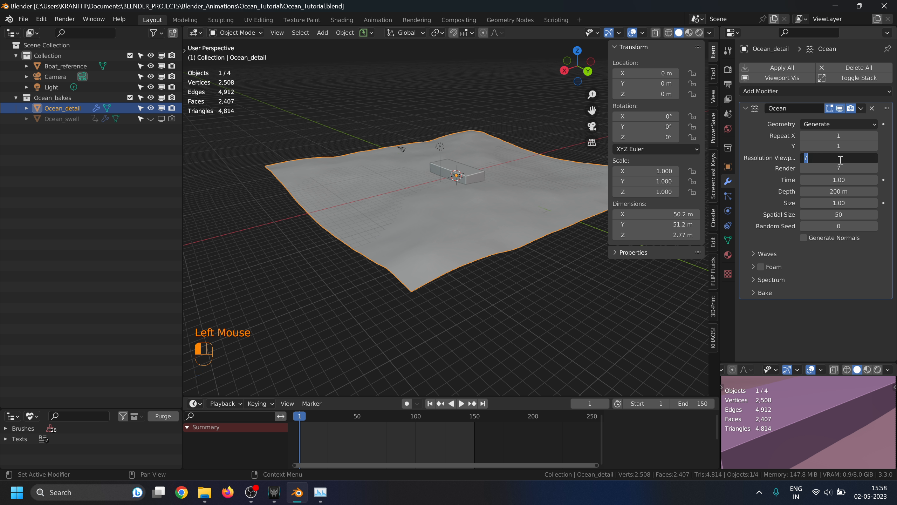
pyautogui.write('32')
pyautogui.press('Return')
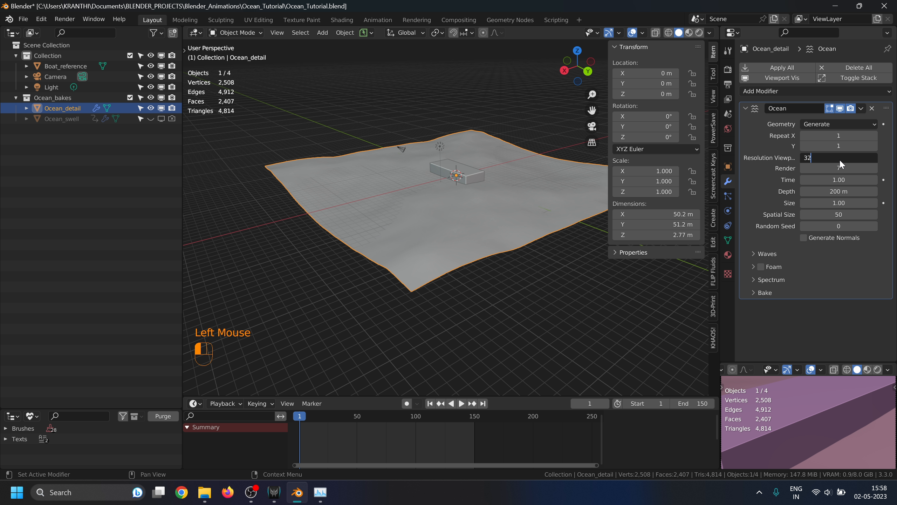
pyautogui.click(837, 167)
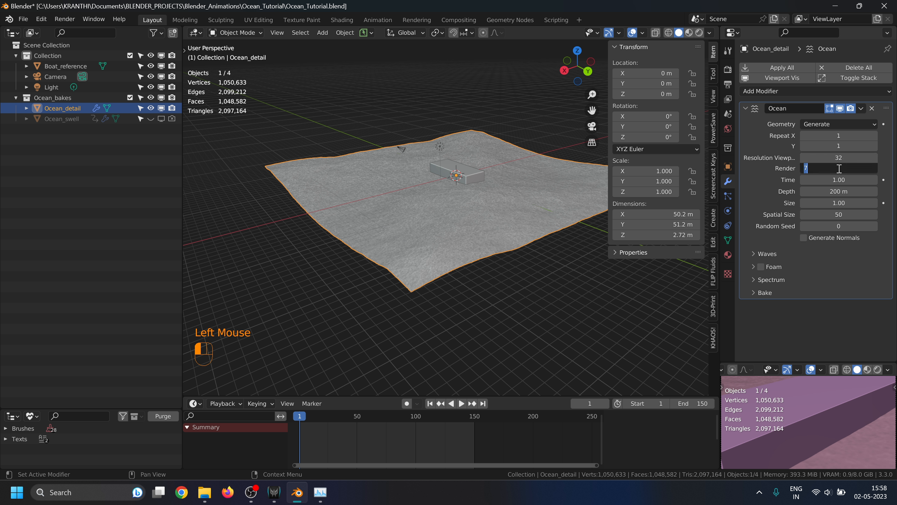
pyautogui.write('64')
pyautogui.press('Return')
# - Set the spatial size of Ocean_detail's ocean modifier to 100
pyautogui.hotkey('alt', 'F11')
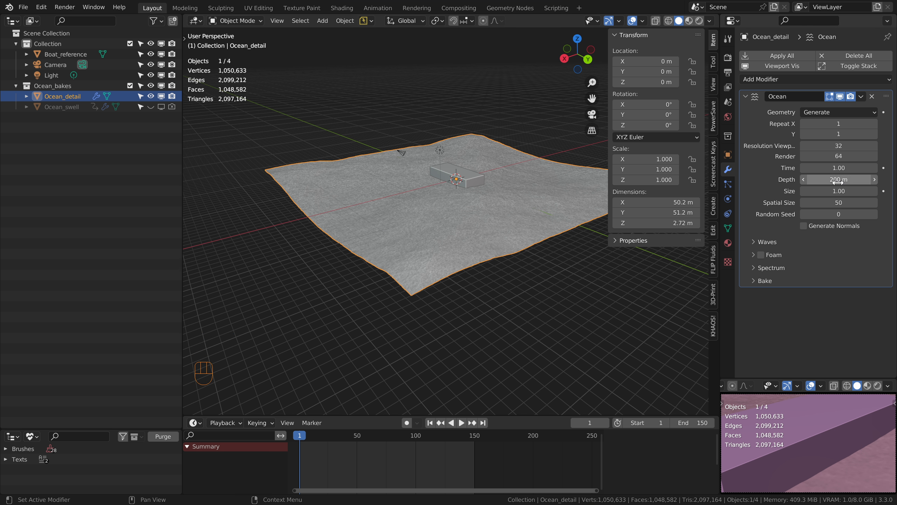
pyautogui.click(839, 203)
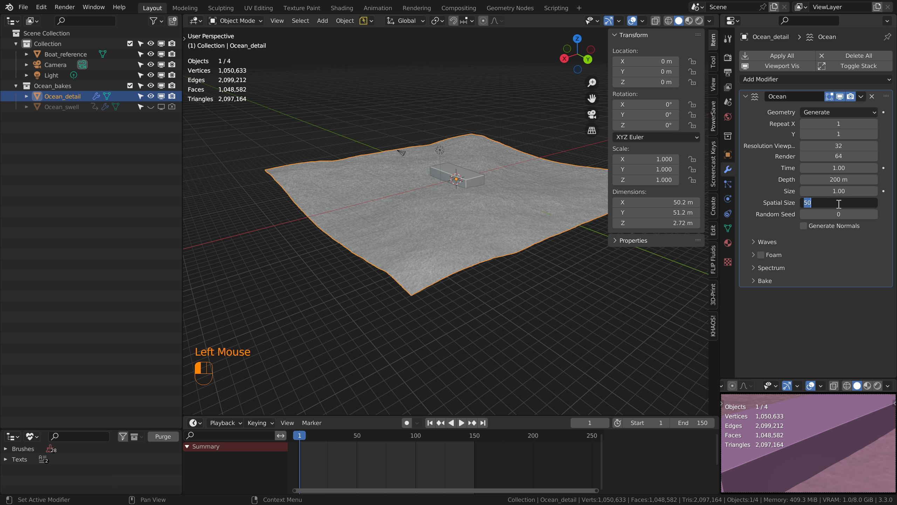
pyautogui.write('100')
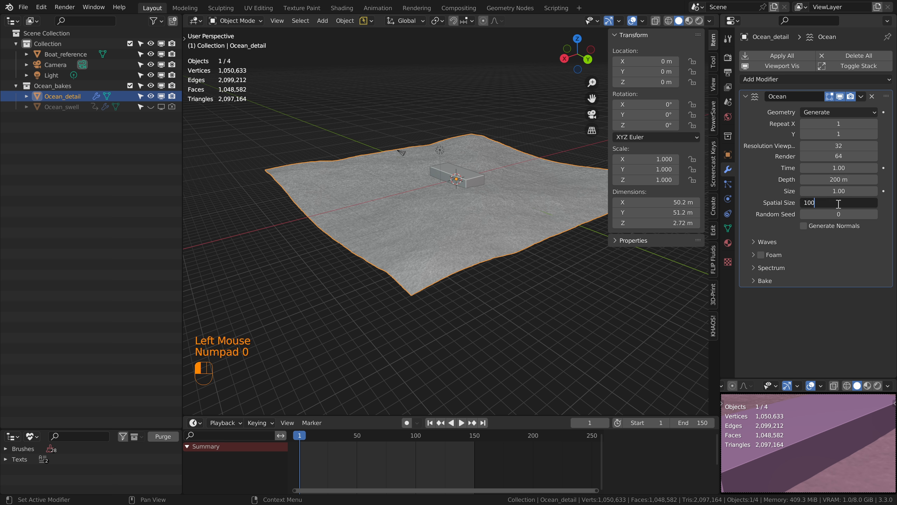
pyautogui.press('Return')
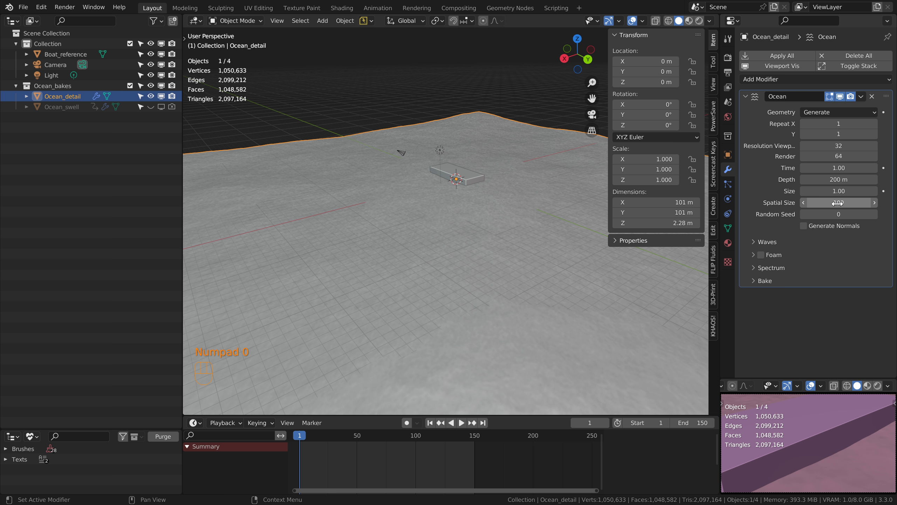
# - In the ocean modifier's wave settings, set the scale to 0.3 and the smallest wave to 0 m
pyautogui.click(751, 242)
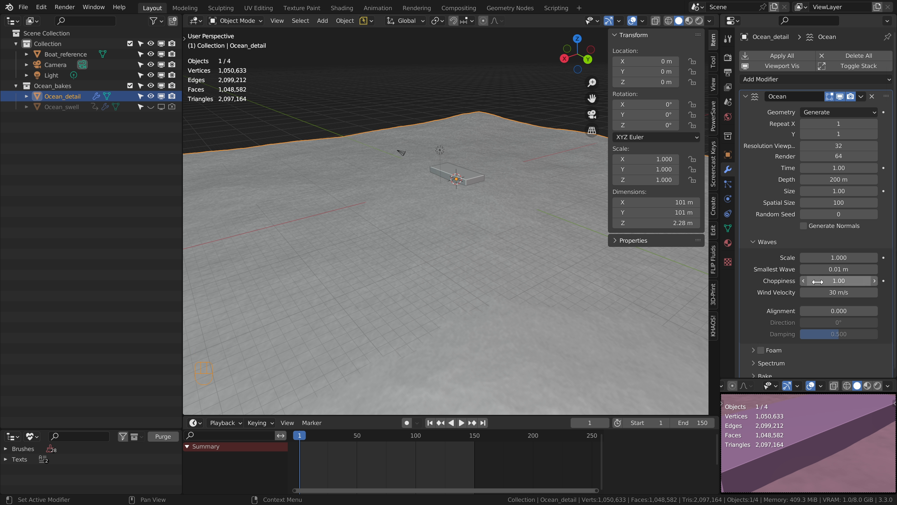
pyautogui.click(839, 258)
pyautogui.write('.3')
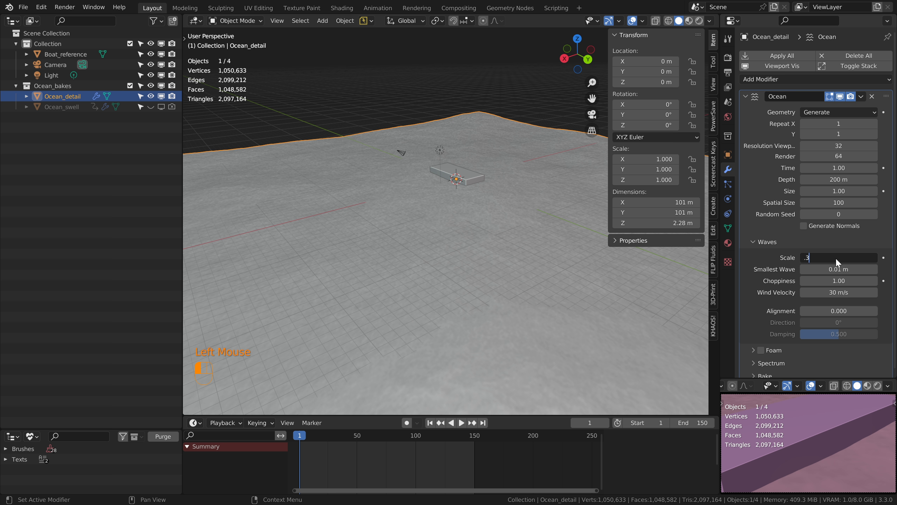
pyautogui.press('Return')
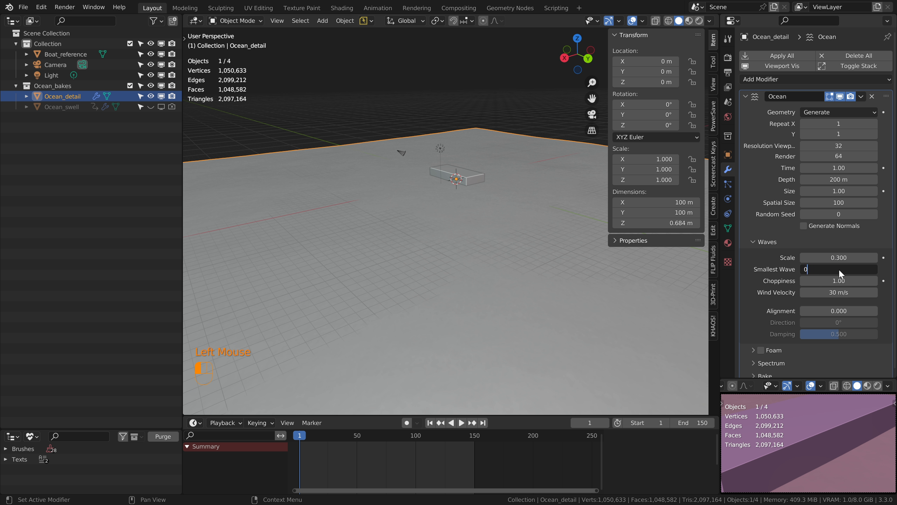
pyautogui.click(839, 269)
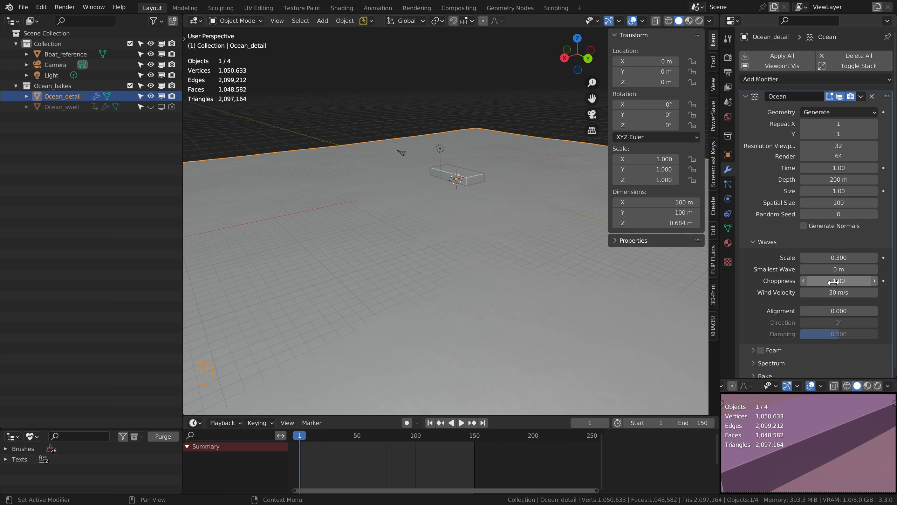
# - Set the waves' choppiness to 1.4 and the wind velocity to 3 m/s
pyautogui.click(834, 282)
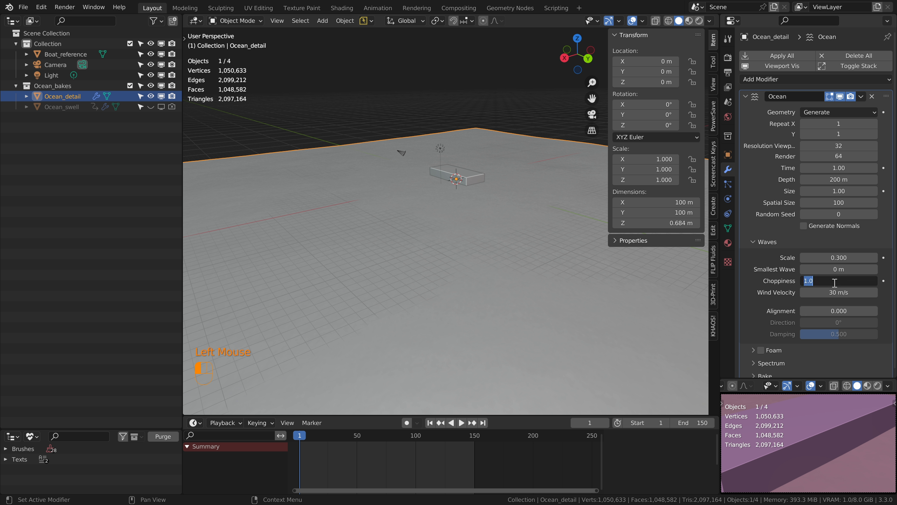
pyautogui.write('1.4')
pyautogui.press('Return')
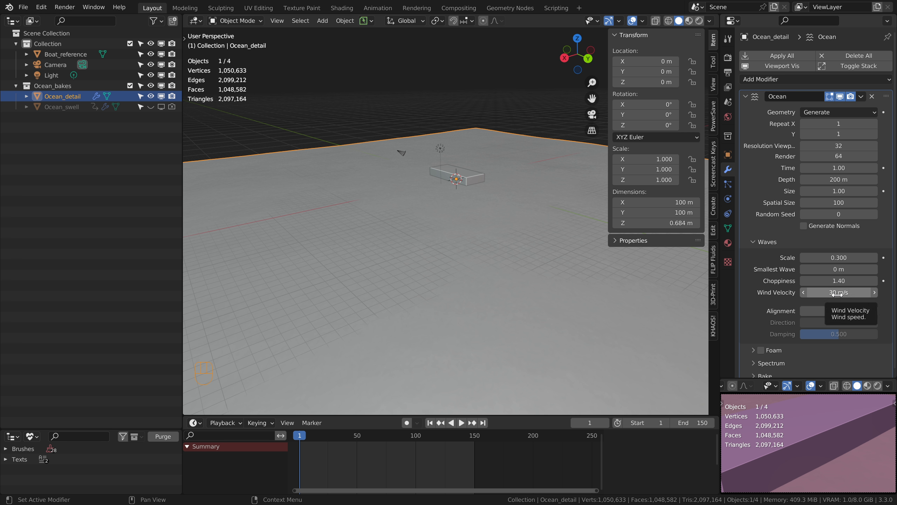
pyautogui.click(838, 293)
pyautogui.write('3')
pyautogui.press('Return')
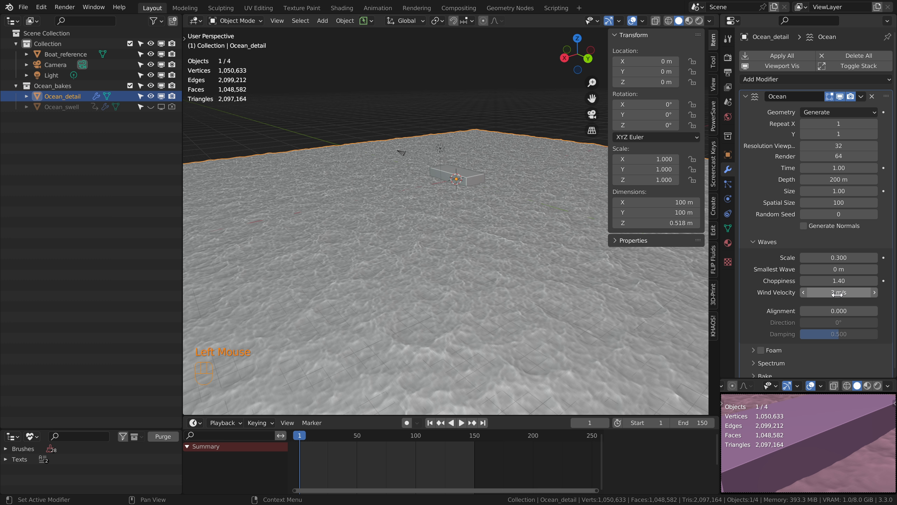
pyautogui.moveTo(425, 268); pyautogui.dragTo(408, 265, button='middle')
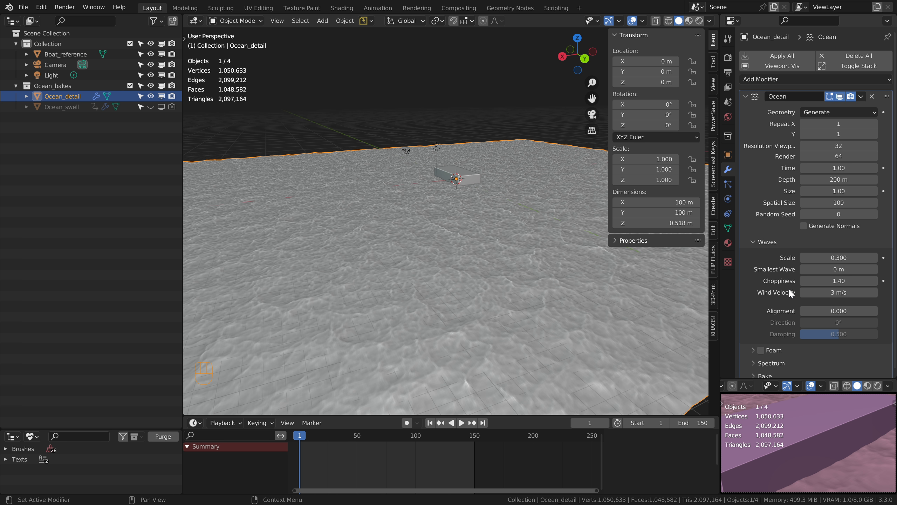
# - Align the waves with an alignment of 0.2, a direction of 20° and a damping of 0
pyautogui.click(838, 311)
pyautogui.write('.2')
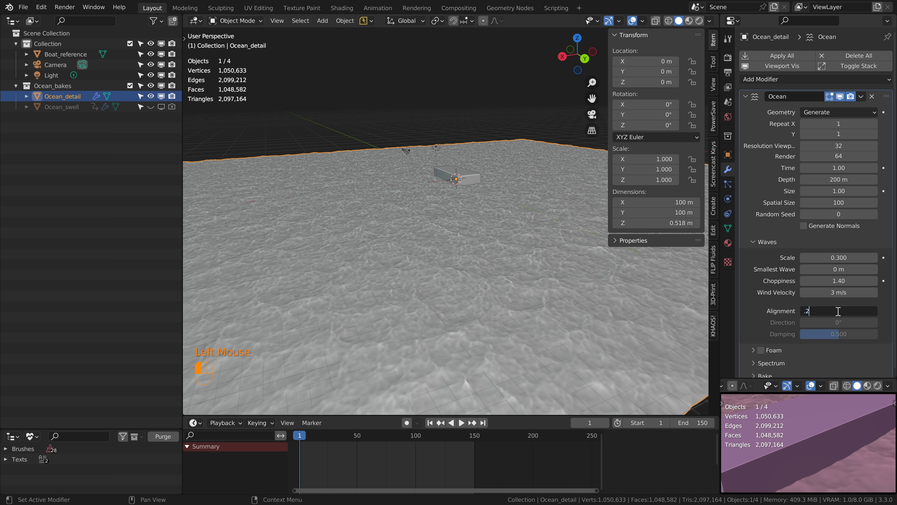
pyautogui.press('Return')
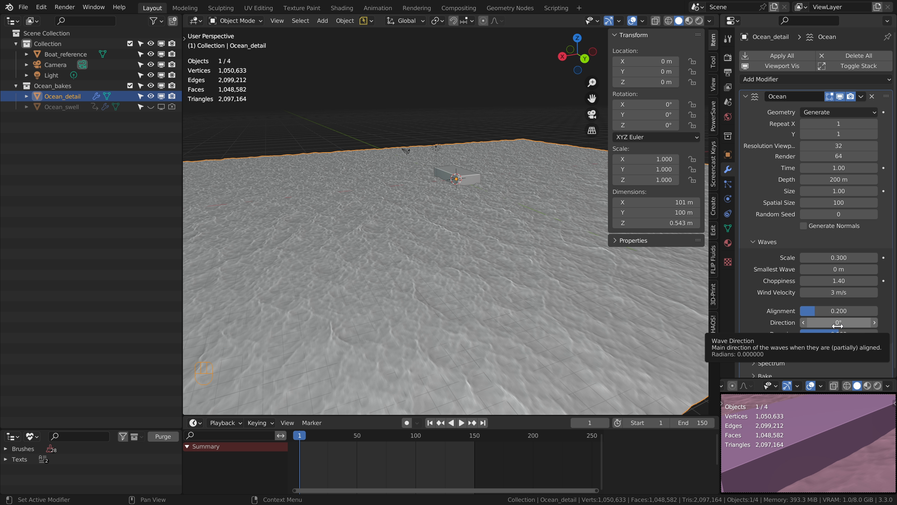
pyautogui.click(838, 322)
pyautogui.write('20')
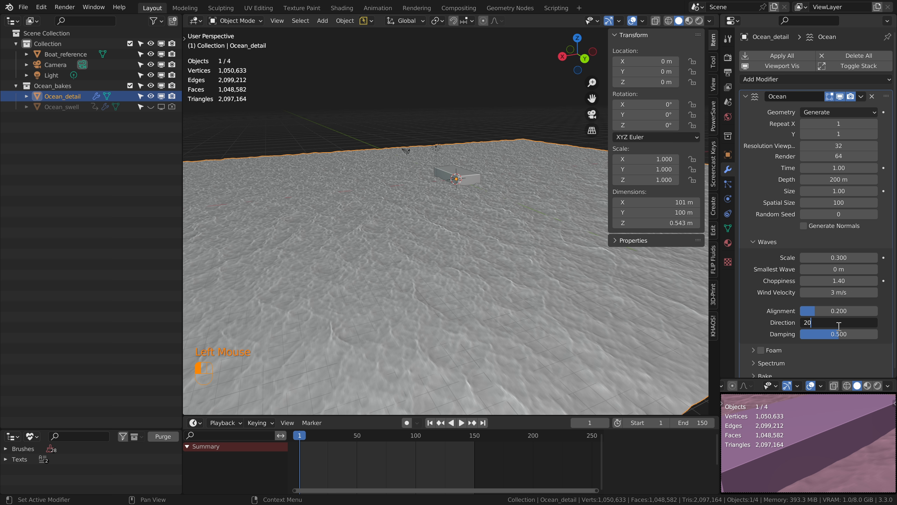
pyautogui.press('Return')
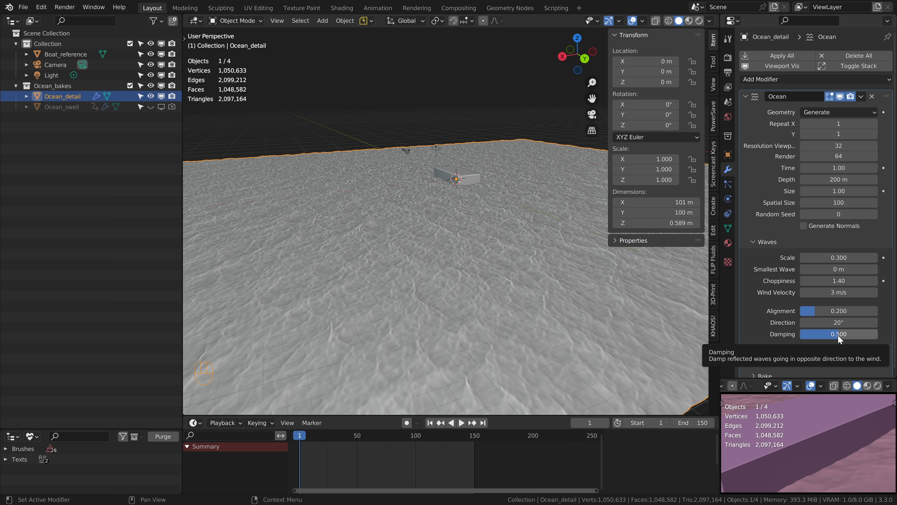
pyautogui.click(844, 337)
pyautogui.moveTo(844, 337); pyautogui.dragTo(800, 335)
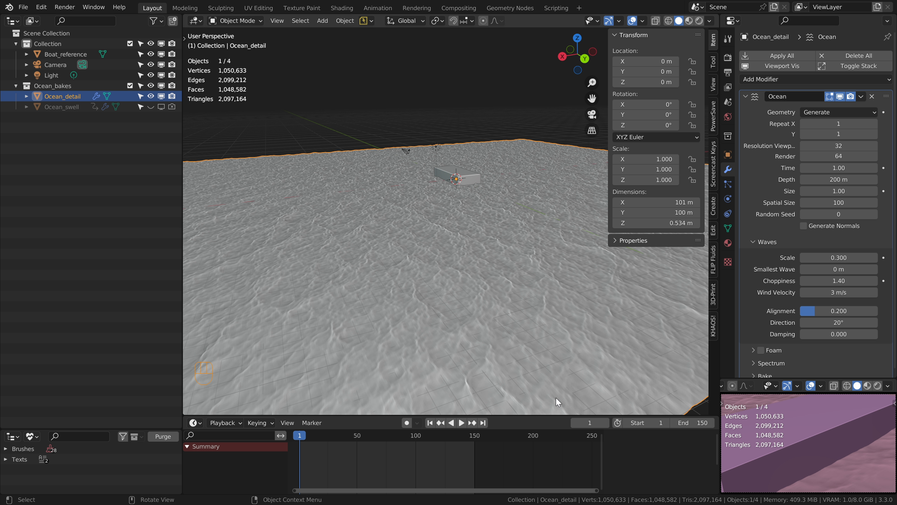
# - Go to frame 0 and keyframe the ocean modifier's Time at 0
pyautogui.click(590, 423)
pyautogui.write('0')
pyautogui.press('Return')
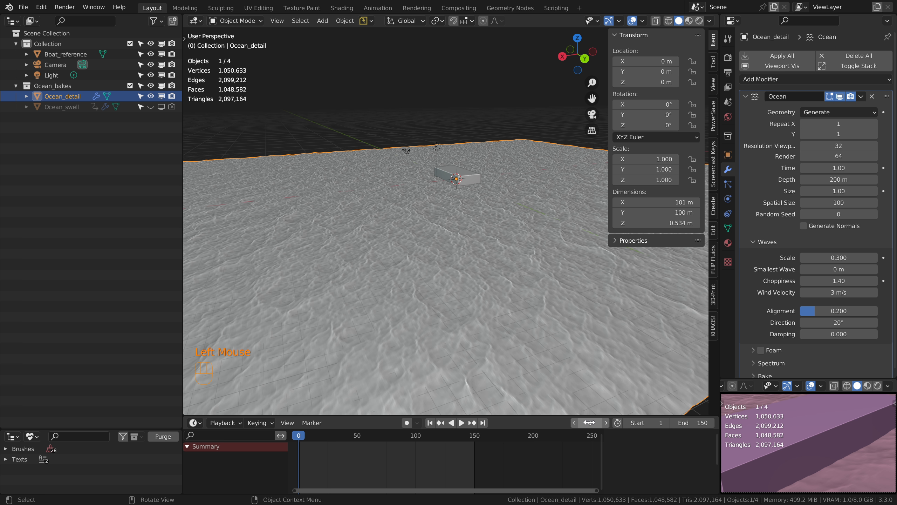
pyautogui.moveTo(835, 168); pyautogui.dragTo(809, 168)
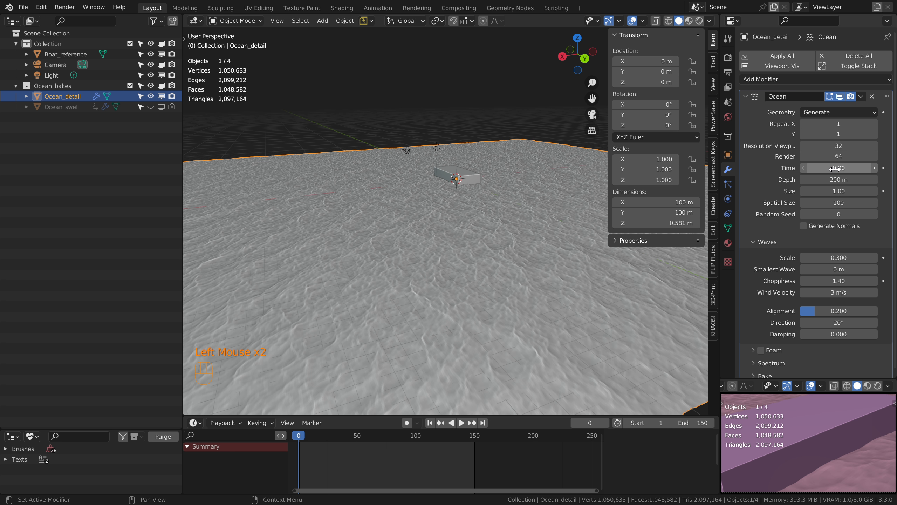
pyautogui.press('i')
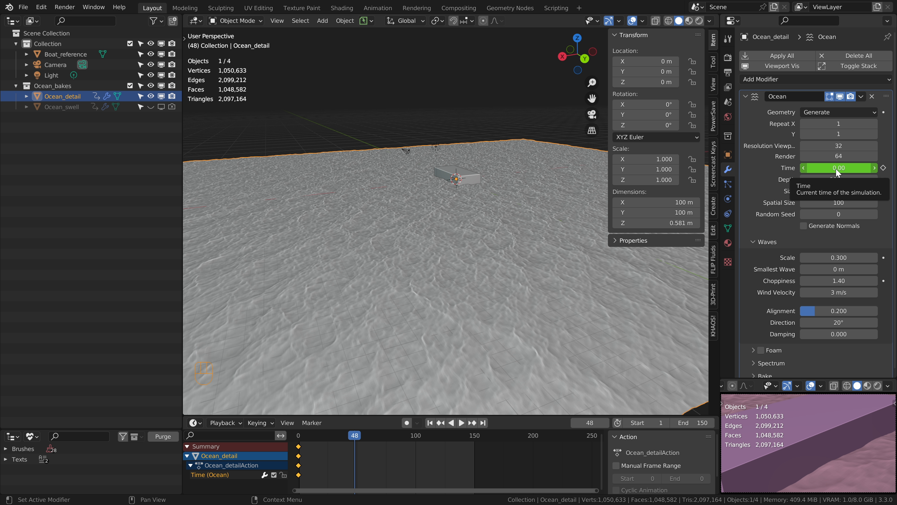
# - Keyframe the ocean modifier's Time at 1 on frame 48
pyautogui.click(837, 169)
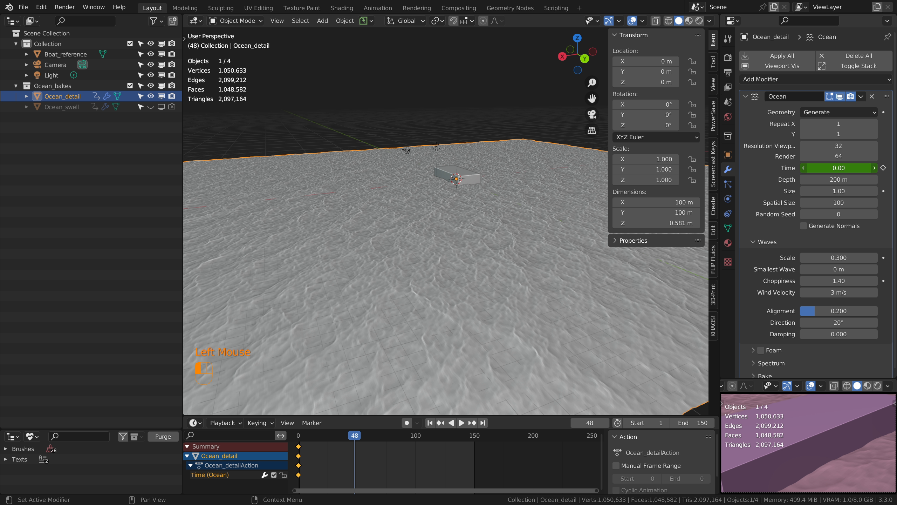
pyautogui.write('1')
pyautogui.press('Return')
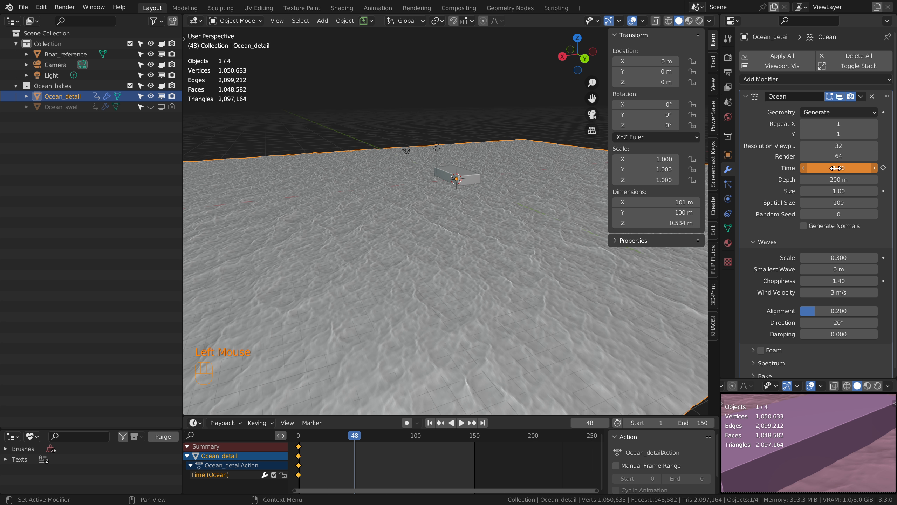
pyautogui.press('i')
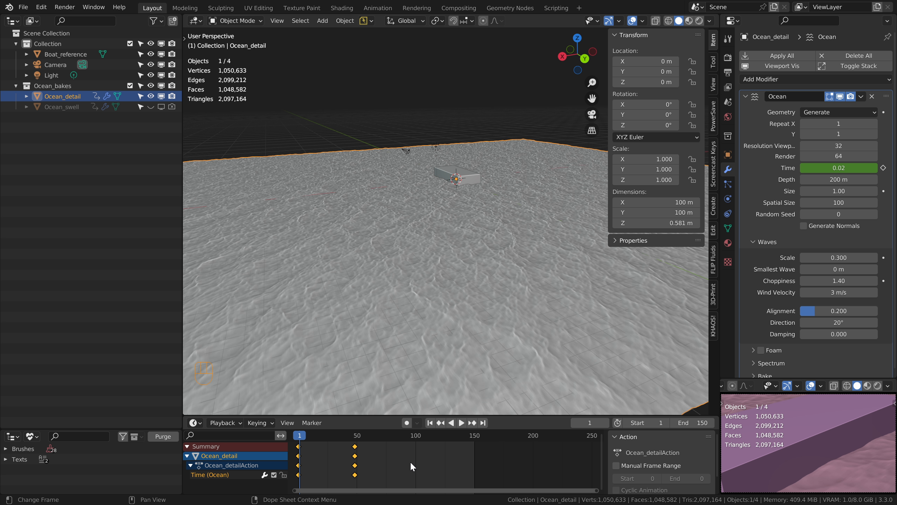
# - Play back the Ocean_detail wave animation and check the scene's frame rate in the output settings
pyautogui.press('space')
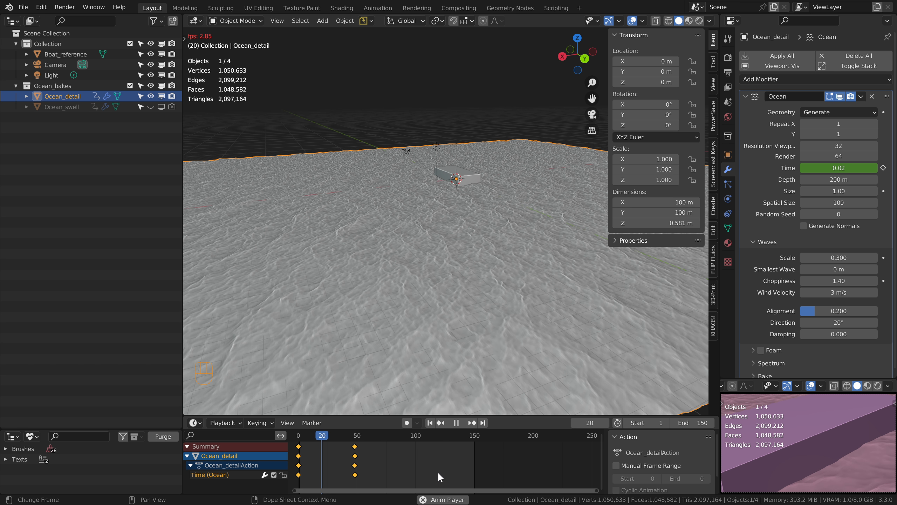
pyautogui.press('F1')
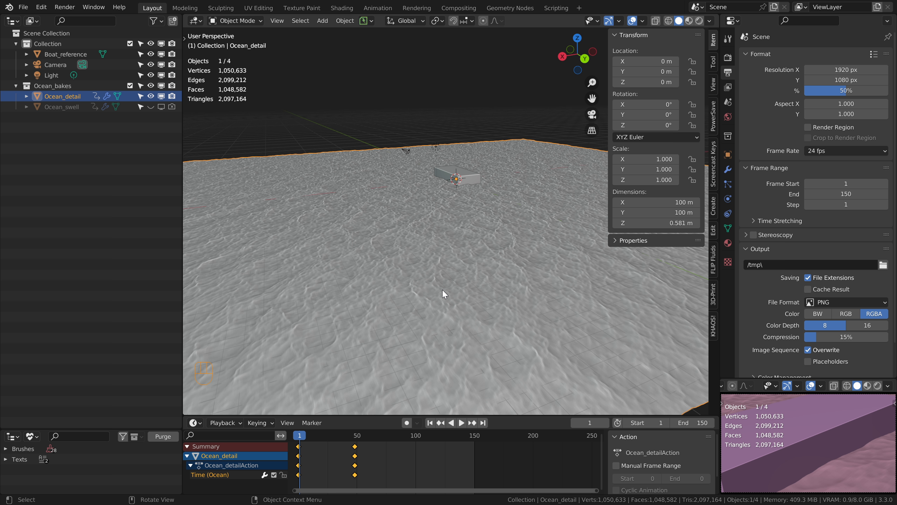
pyautogui.click(278, 21)
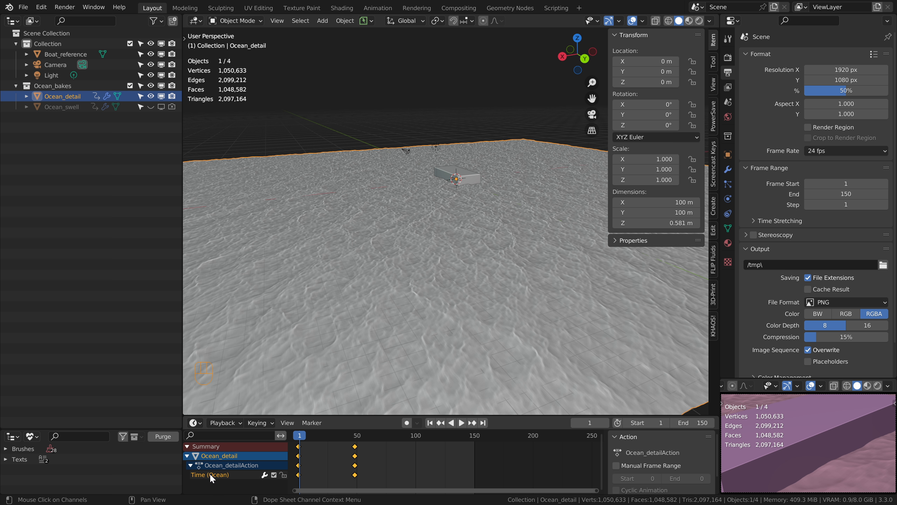
# - Switch the enlarged Timeline area to the Graph Editor and give Ocean_detail's Time curve linear extrapolation
pyautogui.moveTo(322, 416); pyautogui.dragTo(199, 194)
pyautogui.click(194, 201)
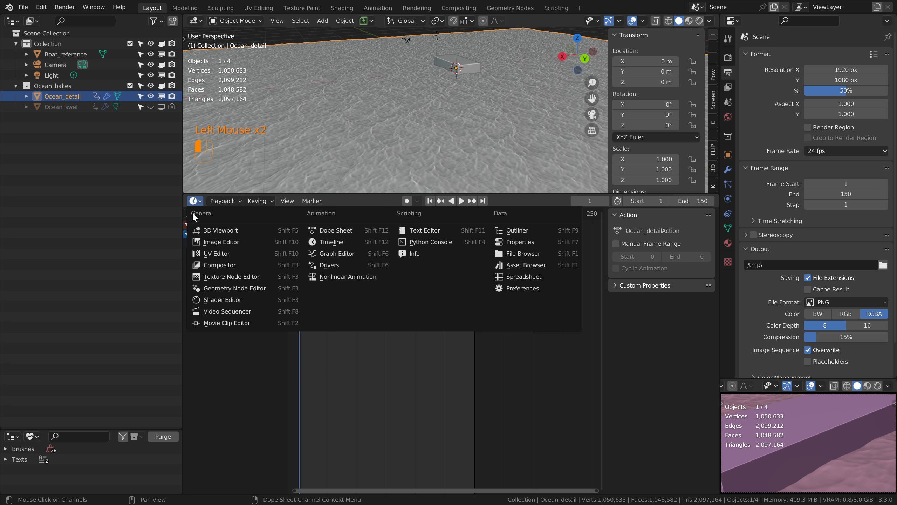
pyautogui.click(331, 253)
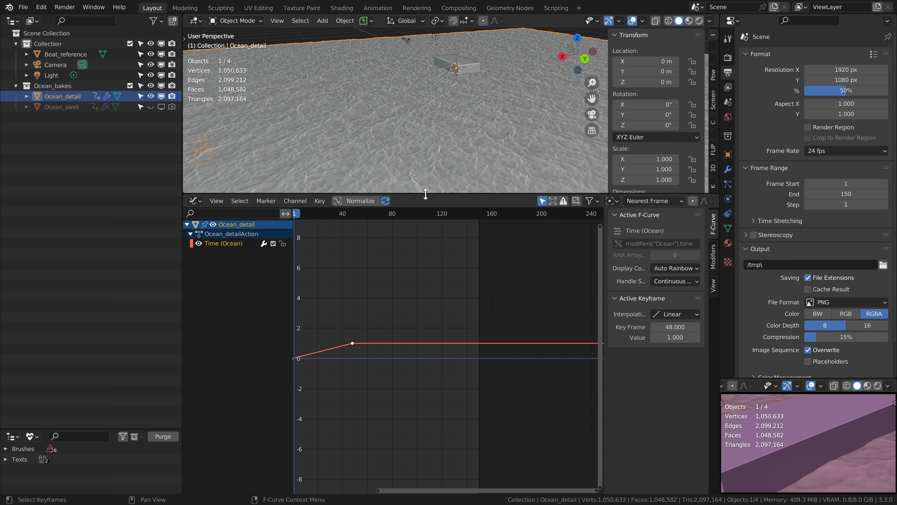
pyautogui.moveTo(425, 194); pyautogui.dragTo(417, 242)
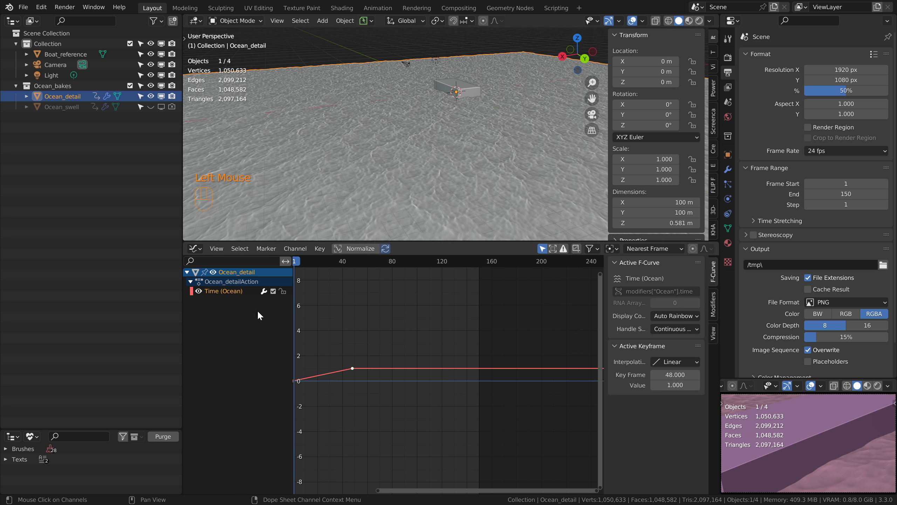
pyautogui.rightClick(224, 292)
pyautogui.moveTo(224, 293)
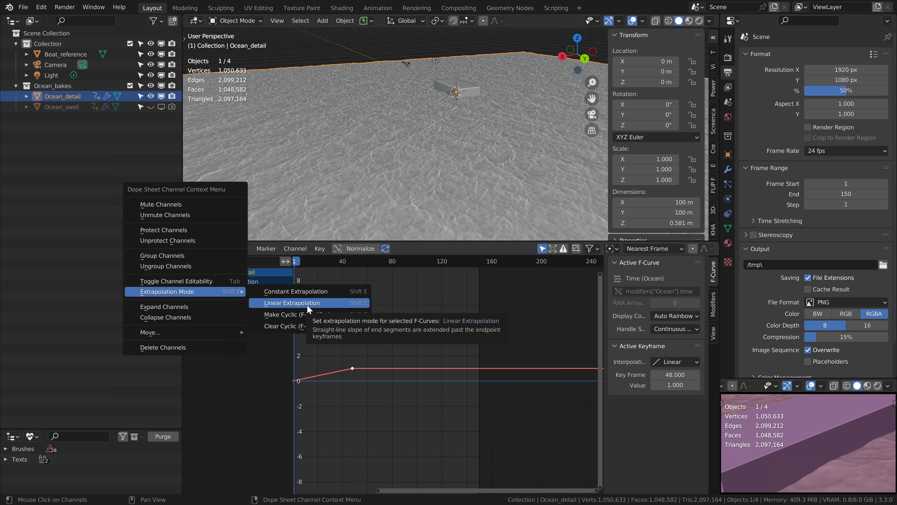
pyautogui.click(319, 303)
# - Shrink the Graph Editor area and switch it back to the Timeline
pyautogui.moveTo(422, 307); pyautogui.dragTo(212, 402)
pyautogui.click(198, 410)
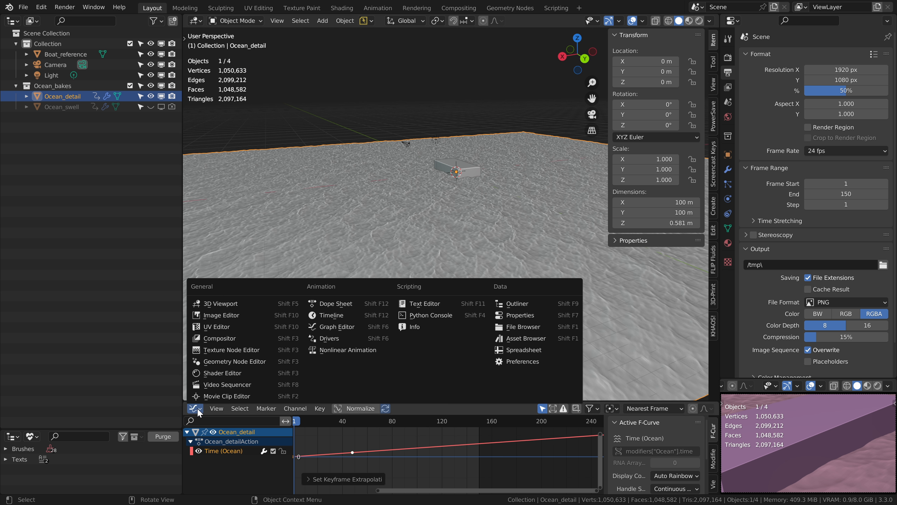
pyautogui.click(339, 317)
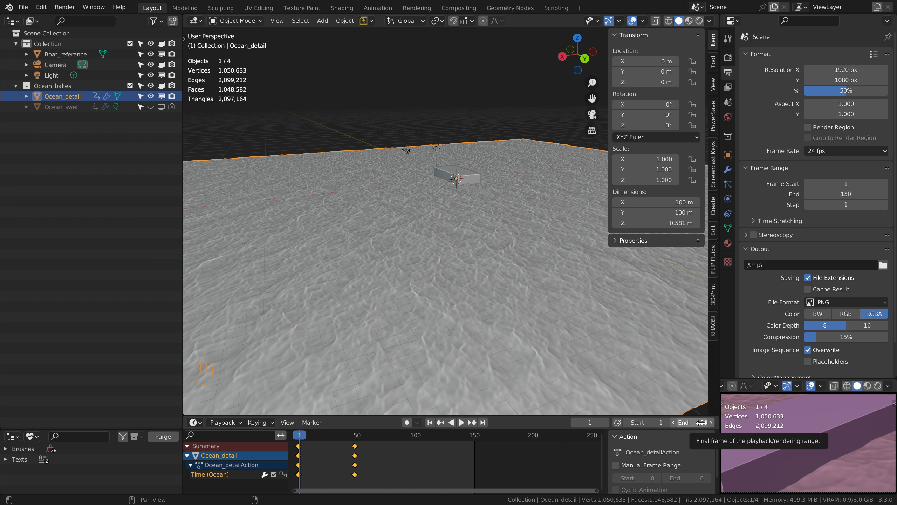
# - Set the scene's end frame to 50 and make a viewport render of the Ocean_detail animation
pyautogui.click(702, 423)
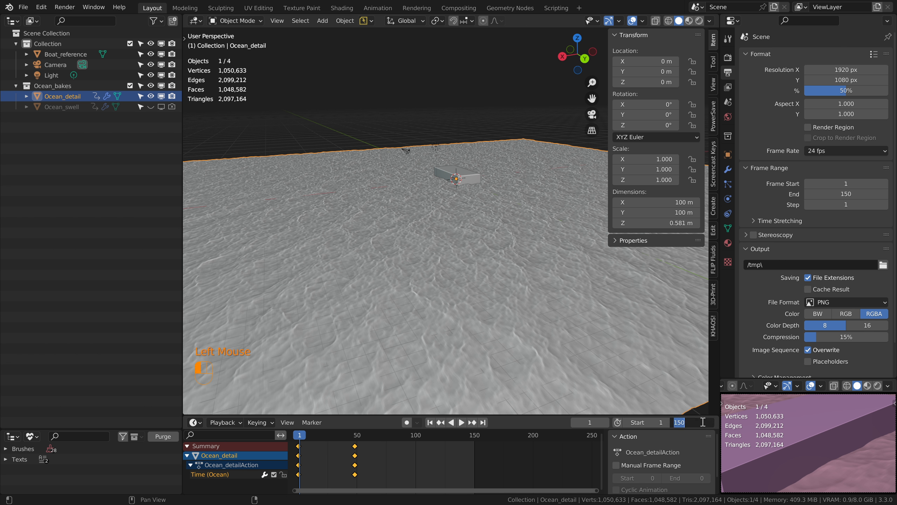
pyautogui.write('50')
pyautogui.press('Return')
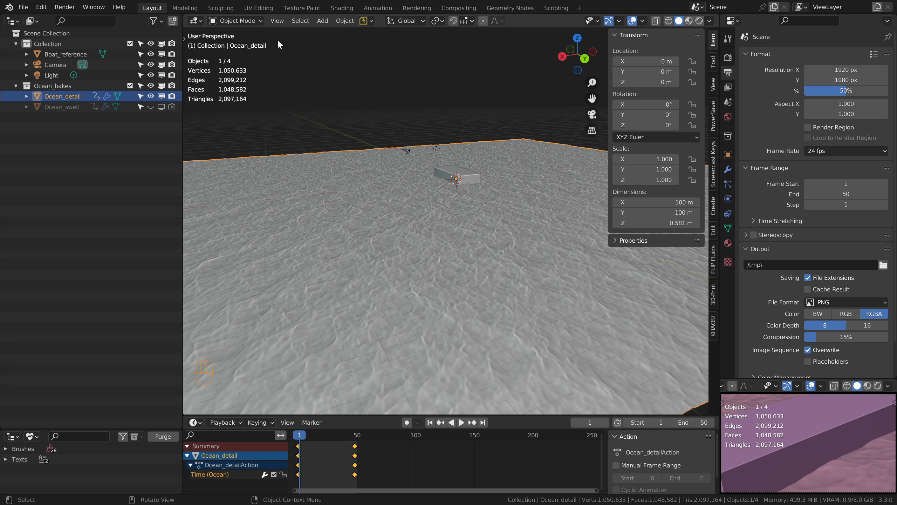
pyautogui.click(277, 21)
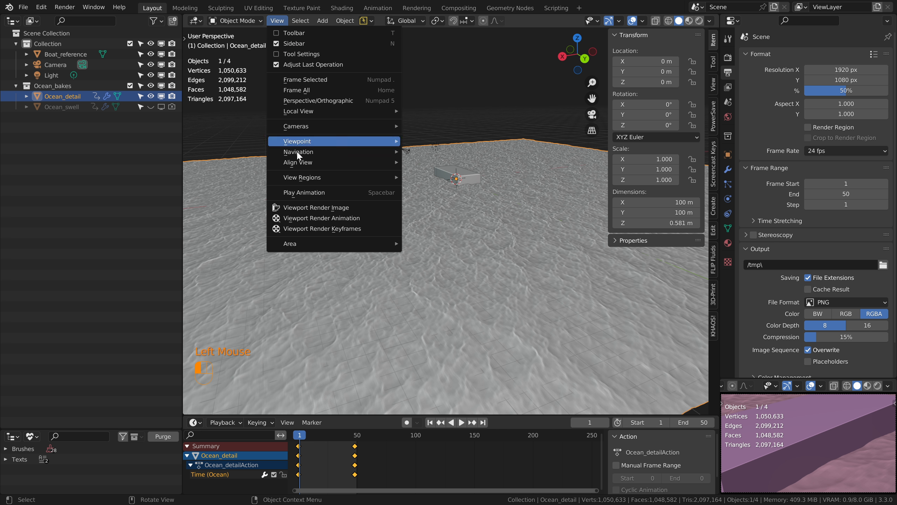
pyautogui.click(331, 218)
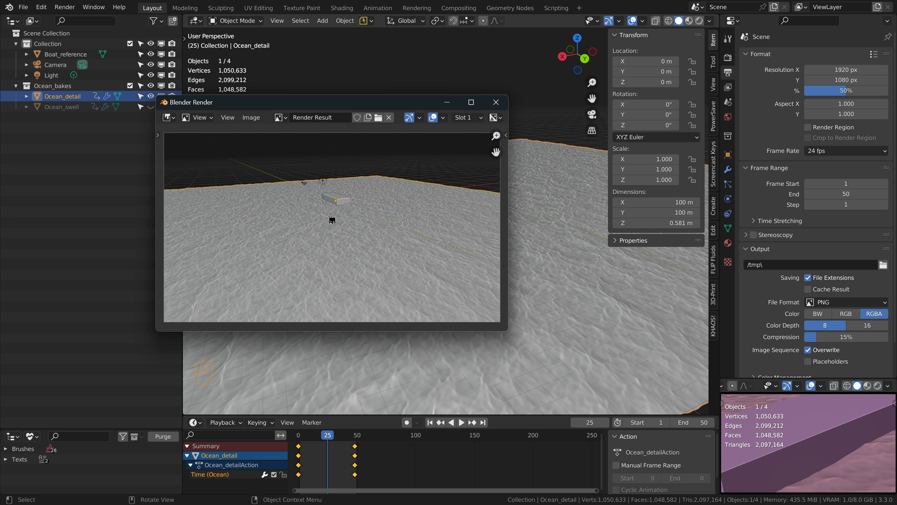
pyautogui.click(496, 102)
# - Play back the rendered animation of the detail waves and close the player
pyautogui.click(66, 7)
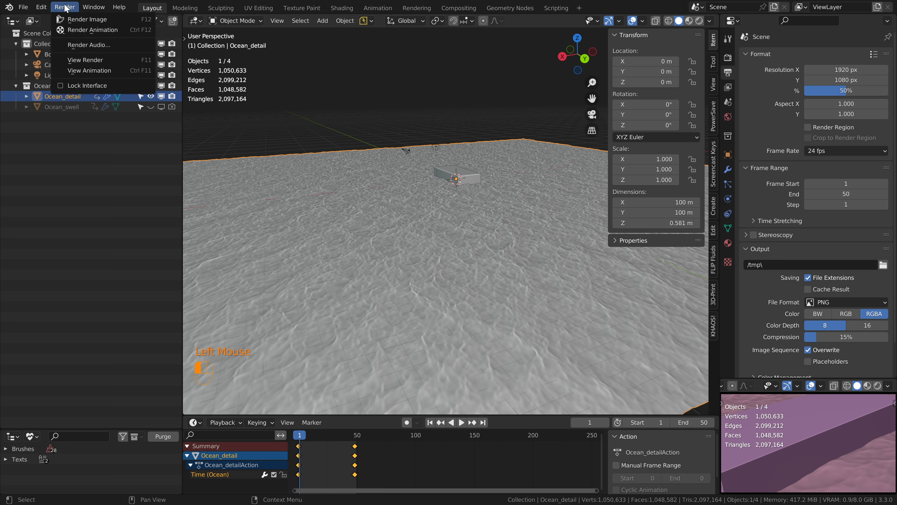
pyautogui.click(109, 72)
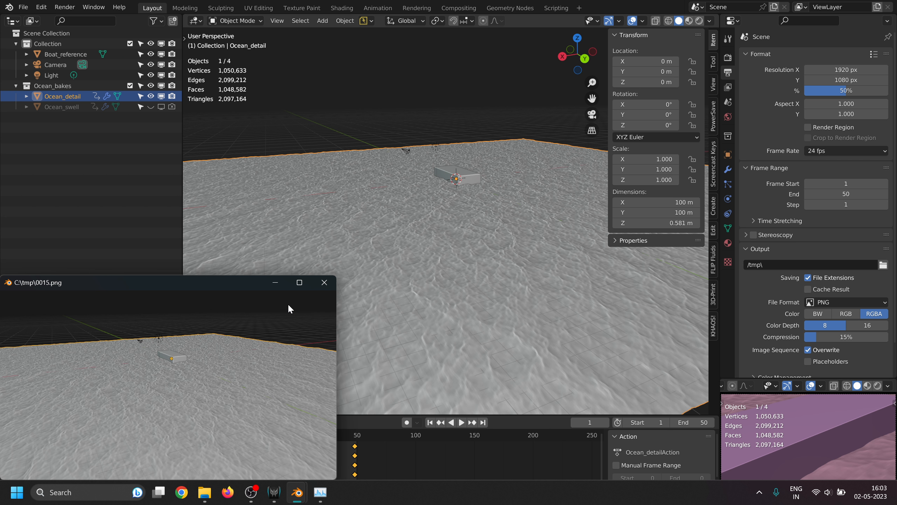
pyautogui.click(324, 286)
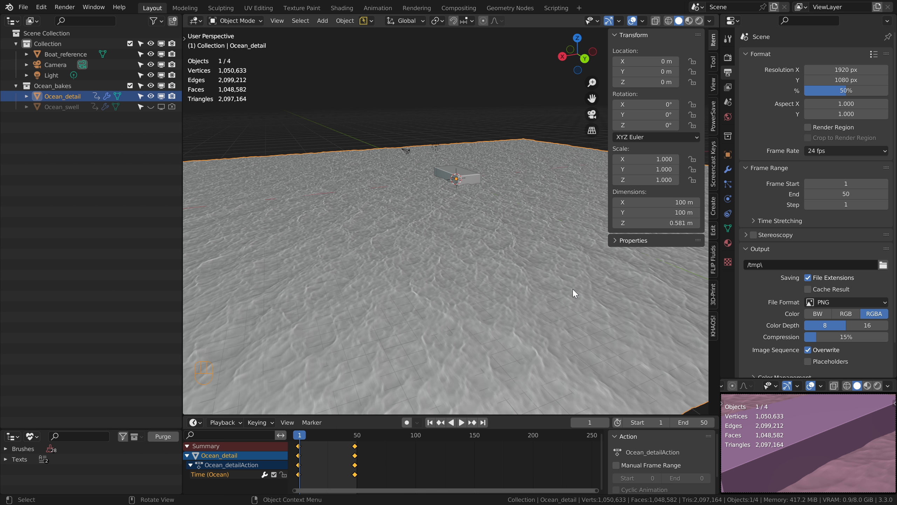
# - Expand the bake settings of Ocean_detail's ocean modifier and set the scene's end frame to 150
pyautogui.click(728, 168)
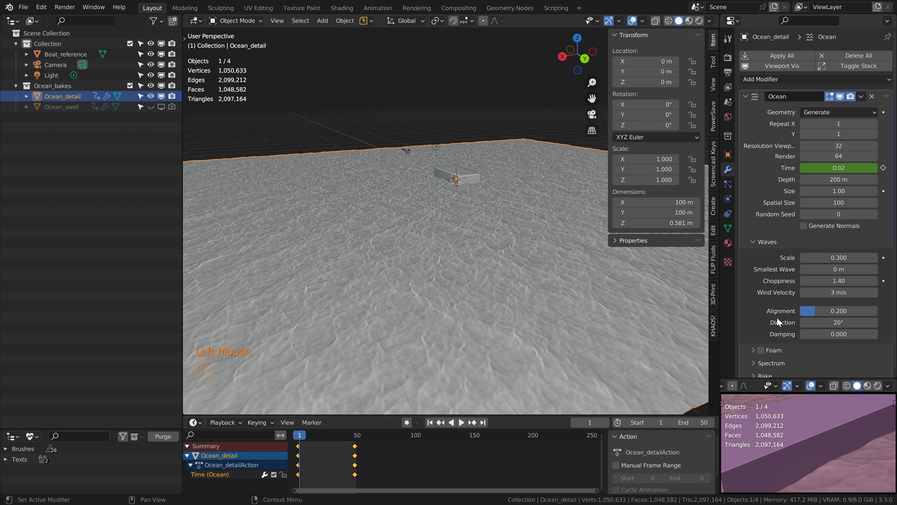
pyautogui.scroll(-2, 779, 318)
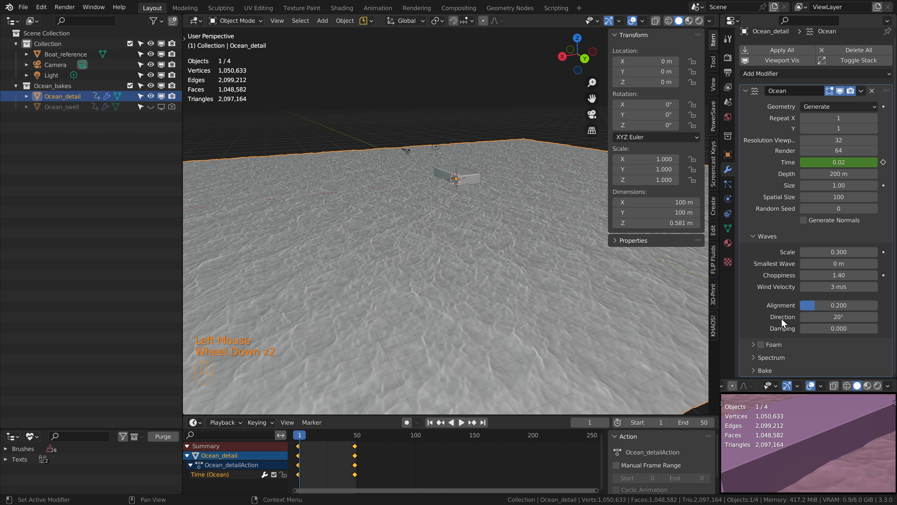
pyautogui.click(753, 370)
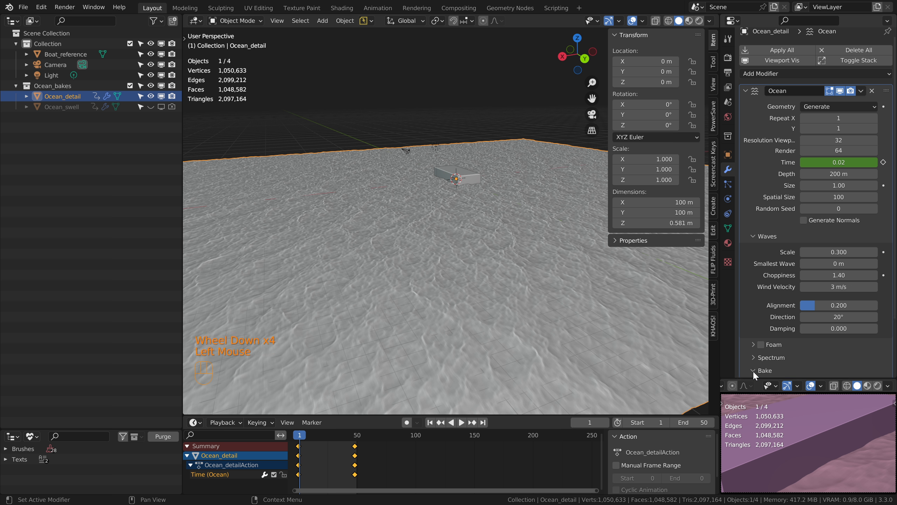
pyautogui.doubleClick(697, 426)
pyautogui.write('1')
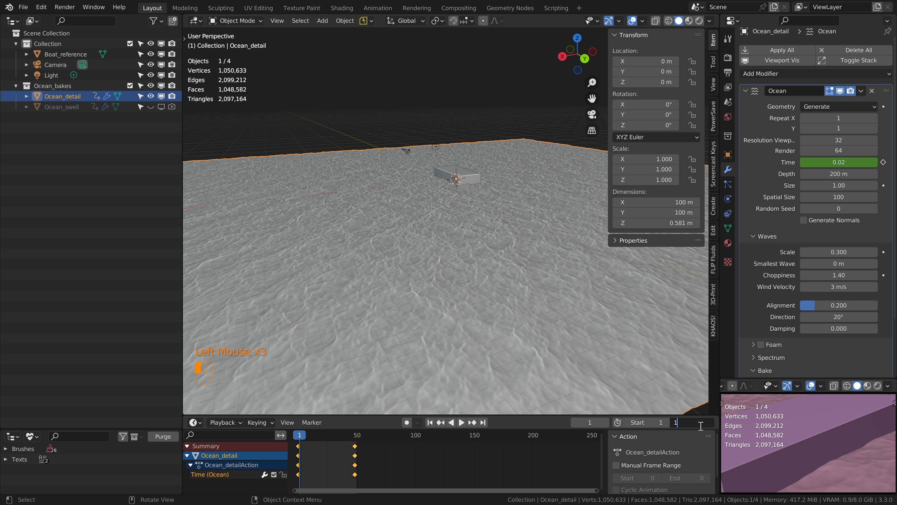
pyautogui.write('50')
pyautogui.press('Return')
# - Set the ocean modifier's bake end frame to 150
pyautogui.scroll(-3, 811, 351)
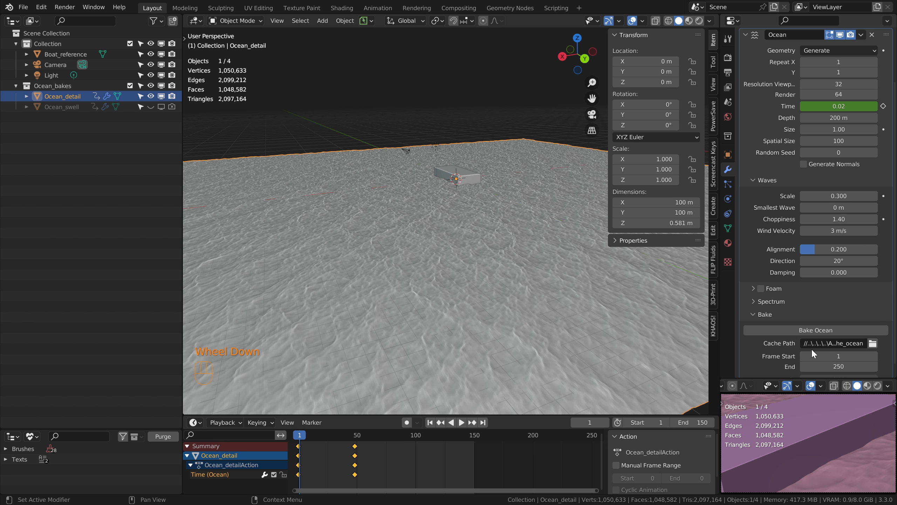
pyautogui.click(838, 355)
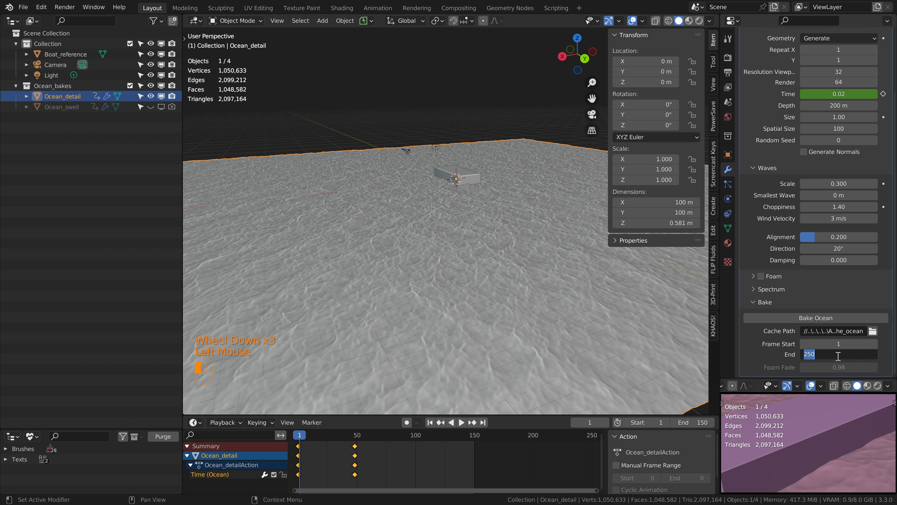
pyautogui.write('150')
pyautogui.press('Return')
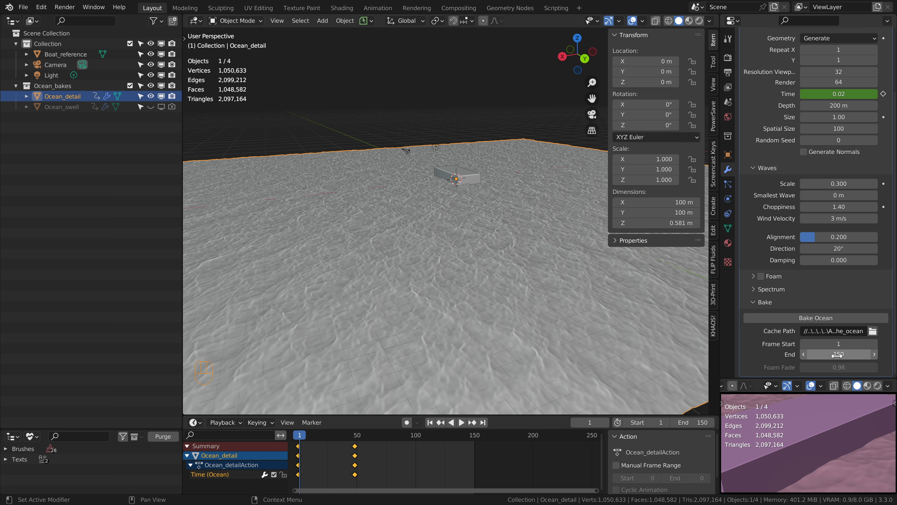
# - Set the ocean bake's cache path to the Ocean_detail_bake folder in D:\Ocean_Tutorial
pyautogui.click(872, 330)
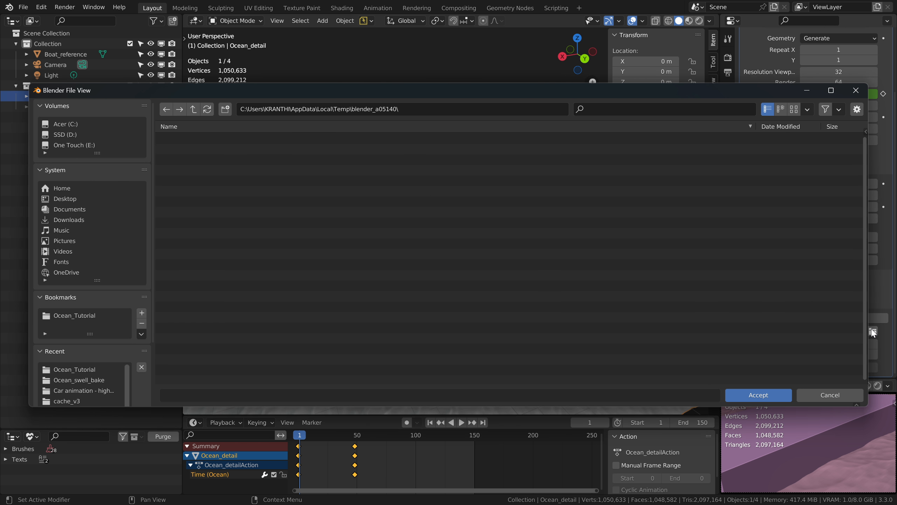
pyautogui.click(65, 135)
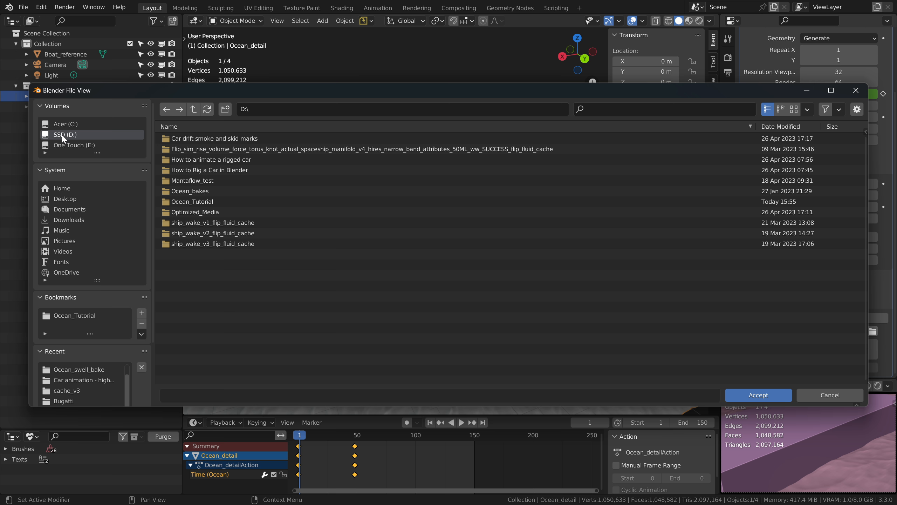
pyautogui.click(204, 201)
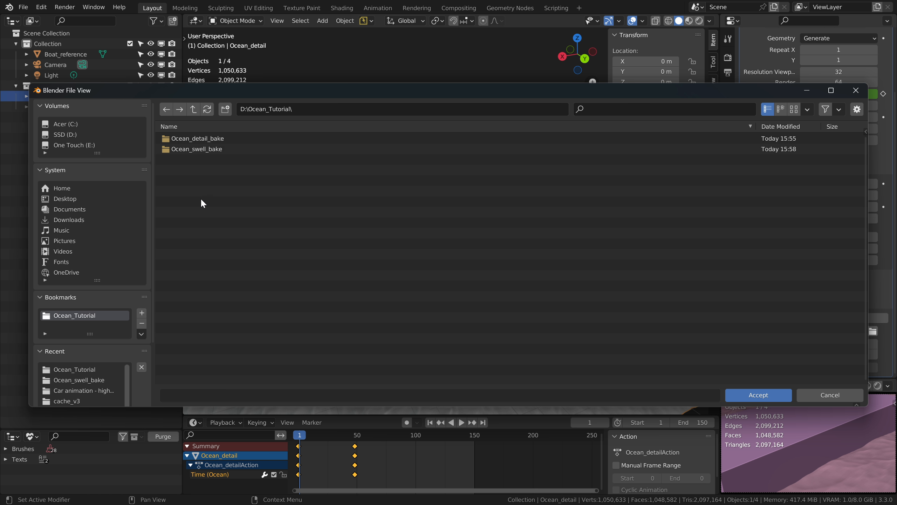
pyautogui.click(202, 139)
pyautogui.click(758, 394)
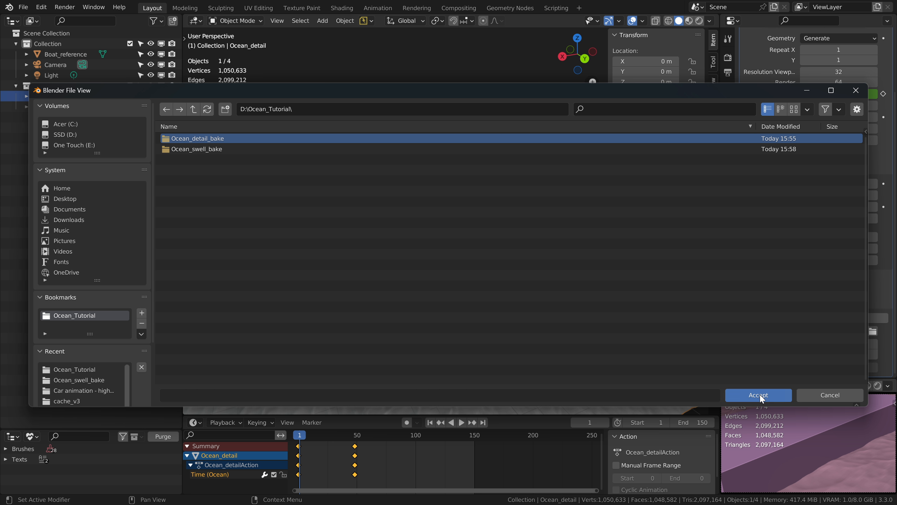
pyautogui.click(759, 395)
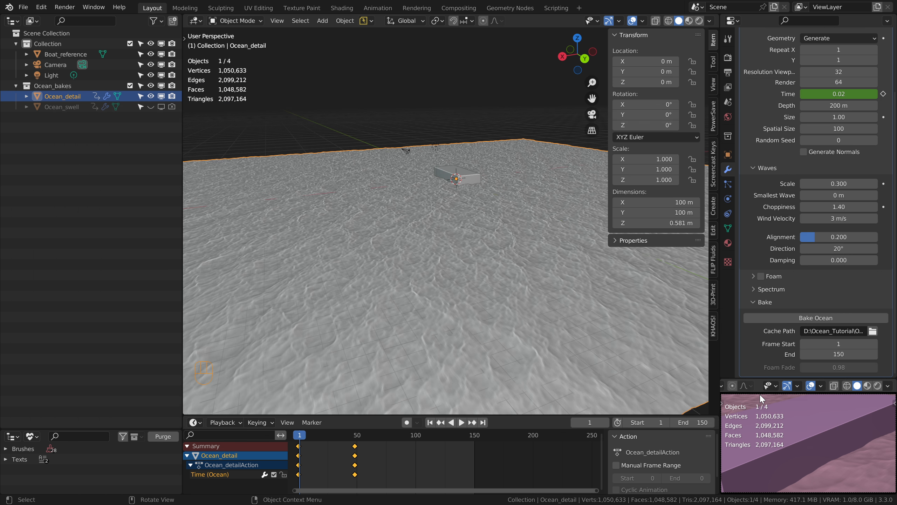
# - Save the project file and bake Ocean_detail's ocean
pyautogui.click(27, 7)
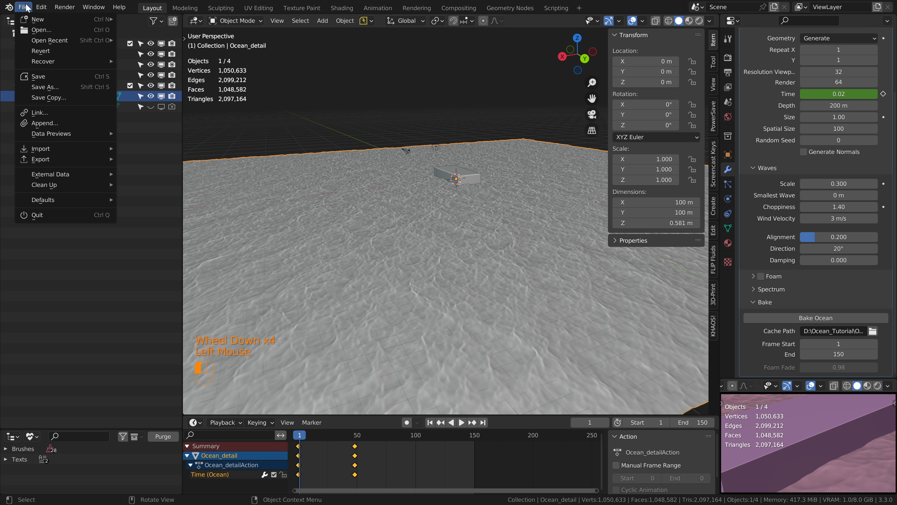
pyautogui.click(40, 75)
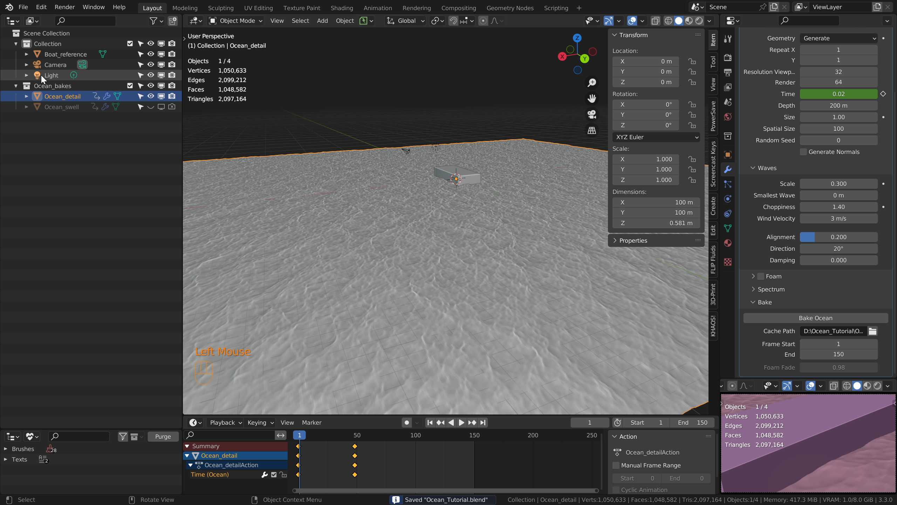
pyautogui.click(816, 318)
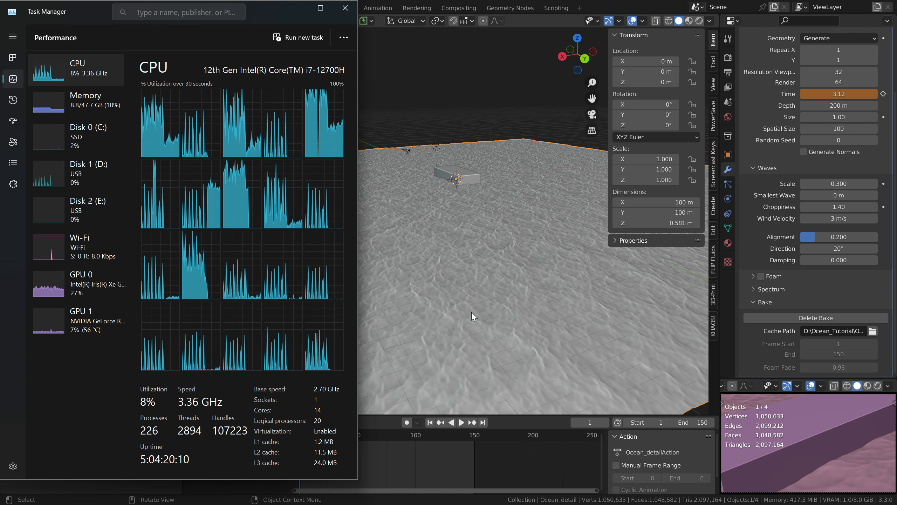
# - Minimize Task Manager, look through the baked EXR files in D:\Ocean_Tutorial\Ocean_detail_bake in File Explorer, and return to Blender
pyautogui.click(296, 7)
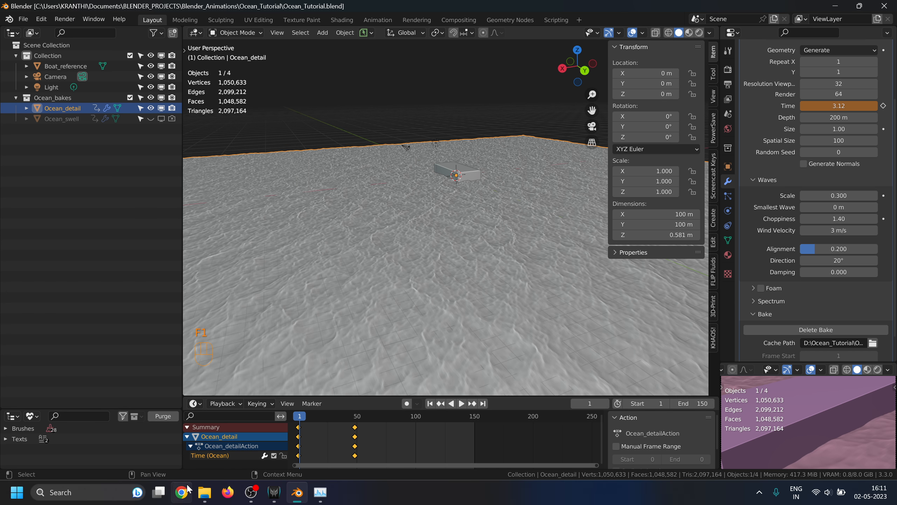
pyautogui.click(201, 492)
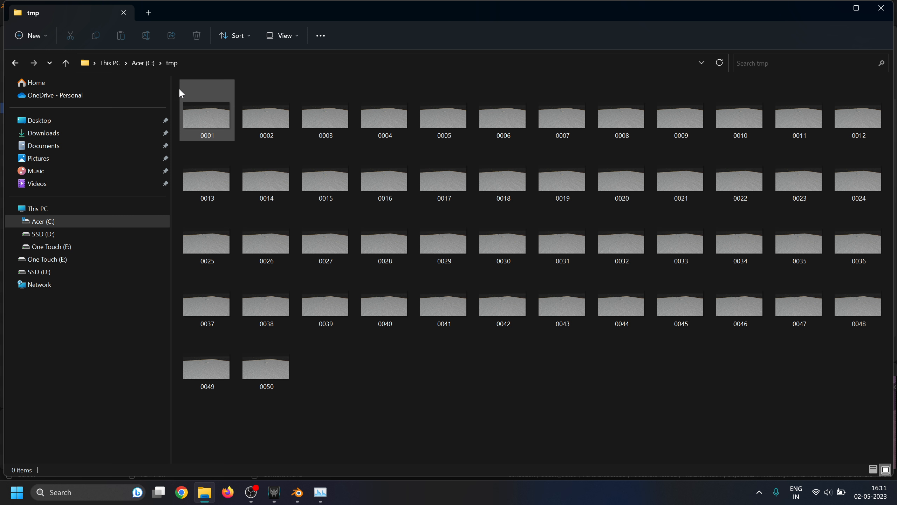
pyautogui.click(43, 235)
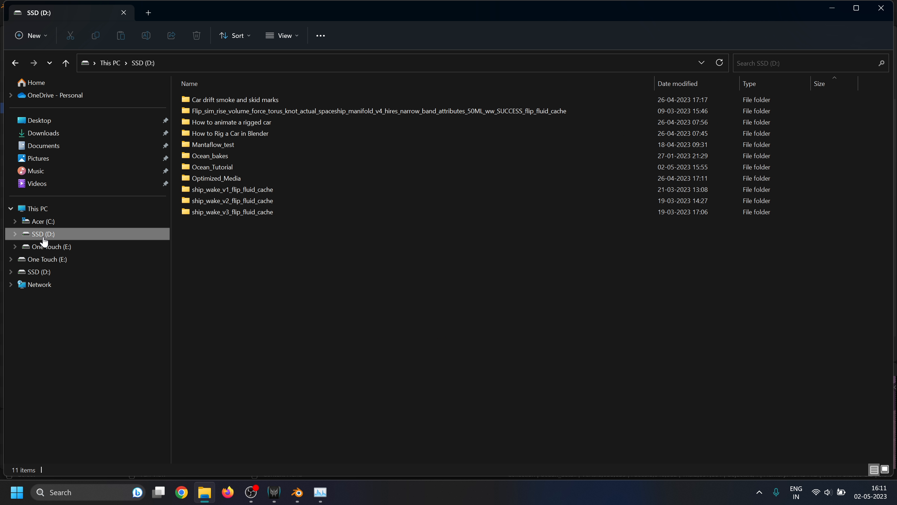
pyautogui.click(229, 169)
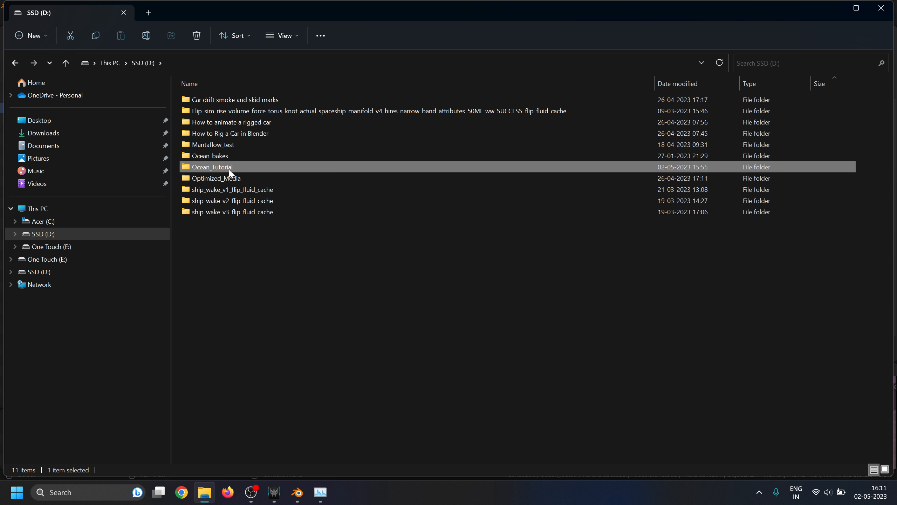
pyautogui.doubleClick(230, 170)
pyautogui.doubleClick(227, 100)
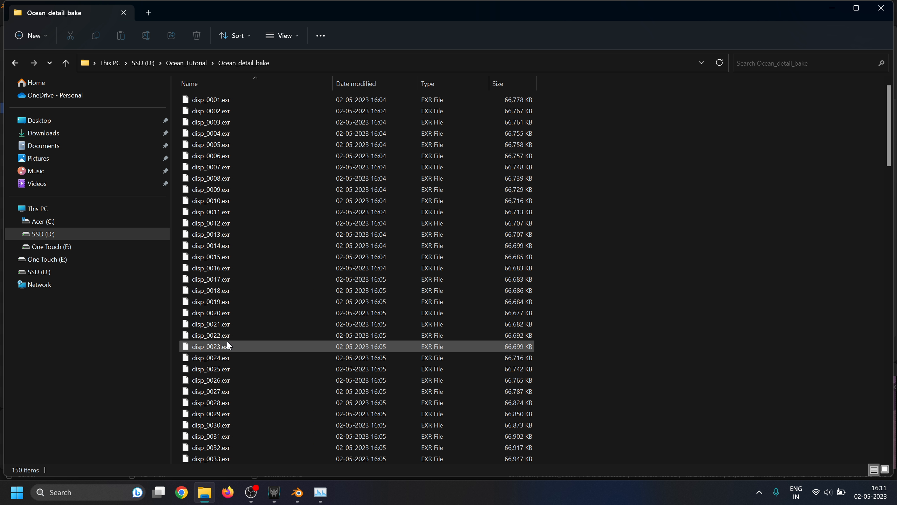
pyautogui.scroll(-9, 185, 231)
pyautogui.scroll(9, 185, 226)
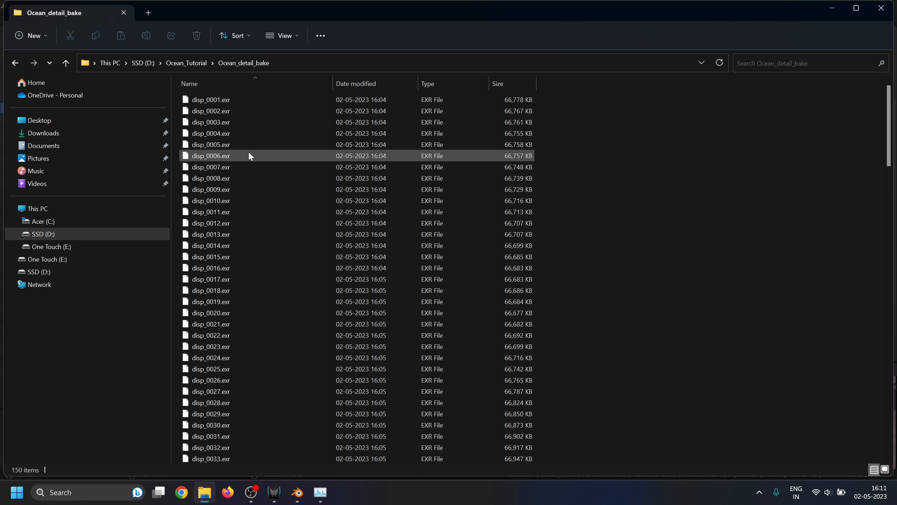
pyautogui.click(832, 8)
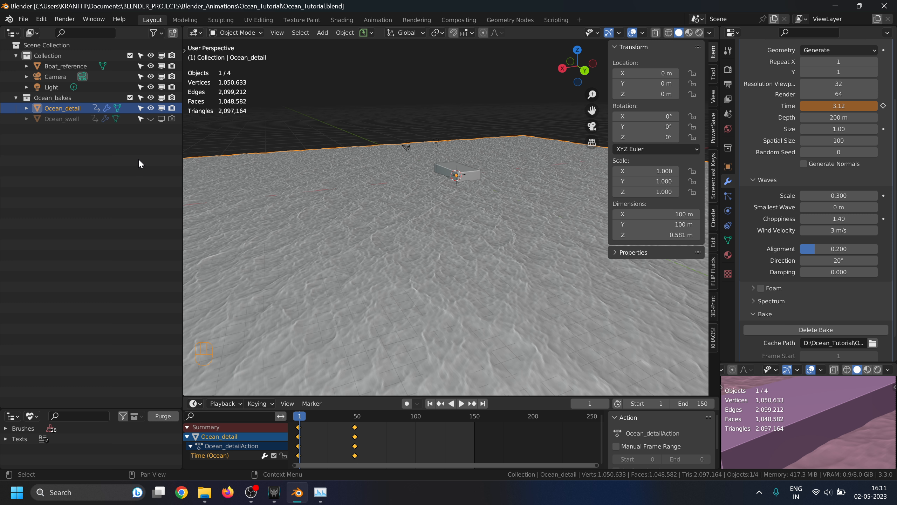
# - Hide Ocean_detail and disable it in viewports and renders, and exclude the Ocean_bakes collection from the view layer
pyautogui.click(151, 108)
pyautogui.click(161, 109)
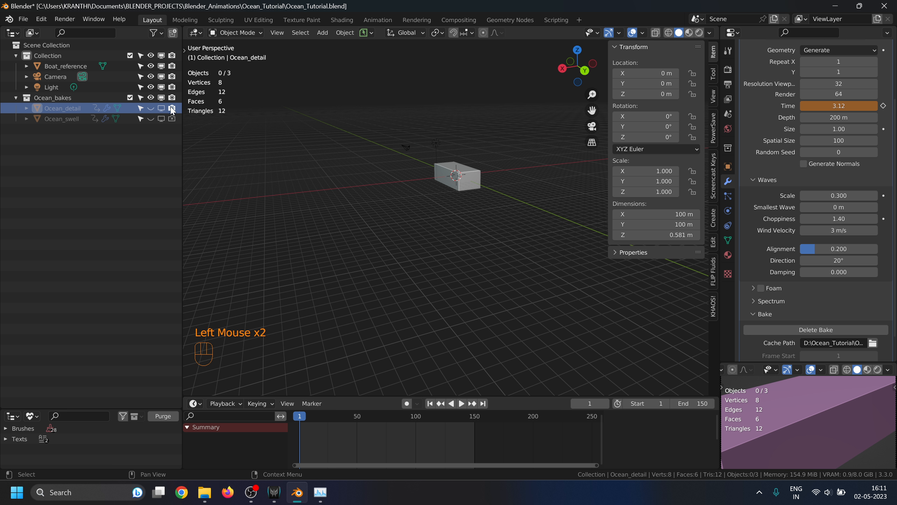
pyautogui.click(172, 109)
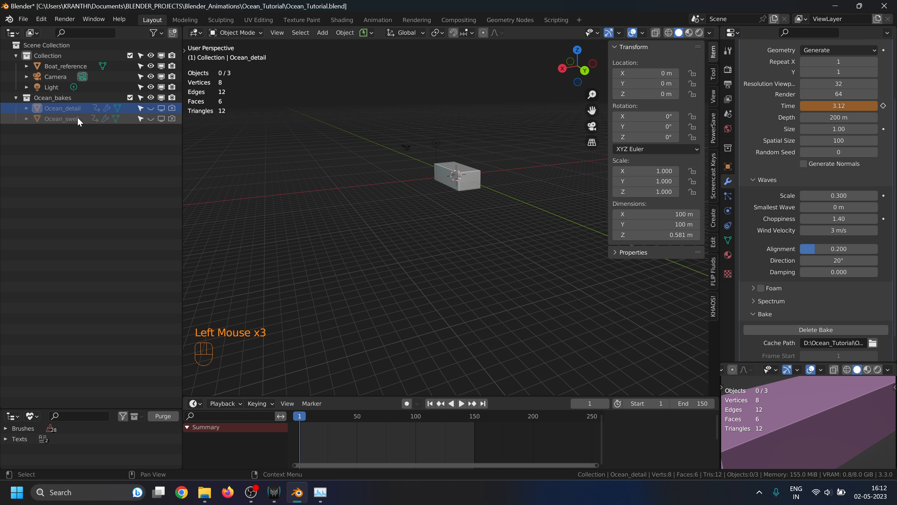
pyautogui.click(130, 98)
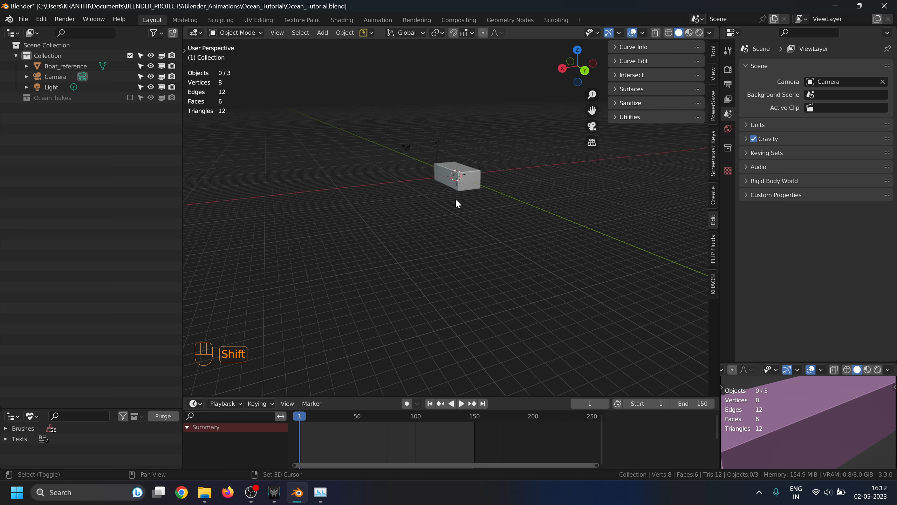
# - Add a circle mesh with a radius of 200 m and the Triangle Fan fill type
pyautogui.hotkey('shift', 'a')
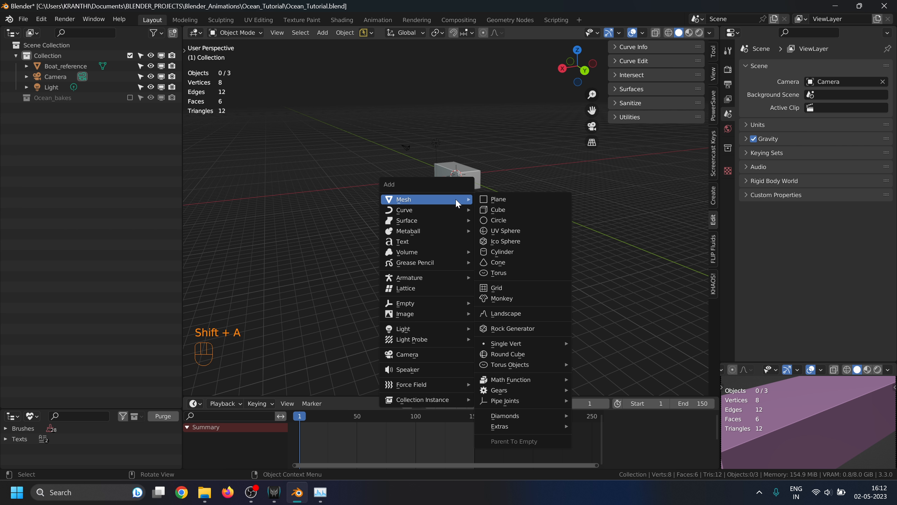
pyautogui.click(506, 219)
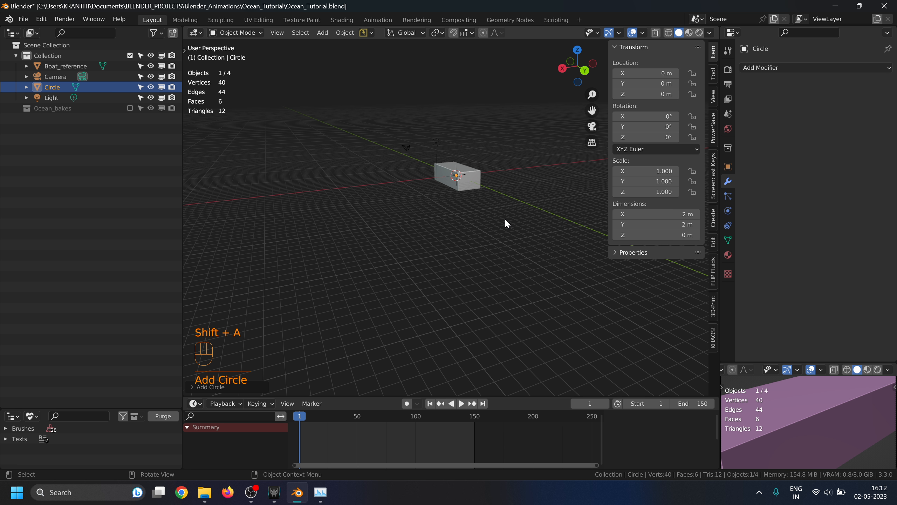
pyautogui.click(191, 387)
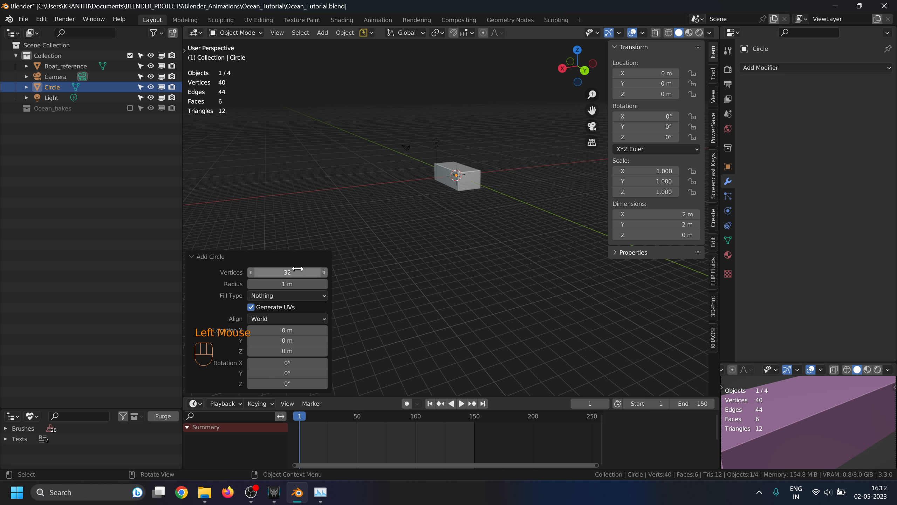
pyautogui.click(287, 284)
pyautogui.write('200')
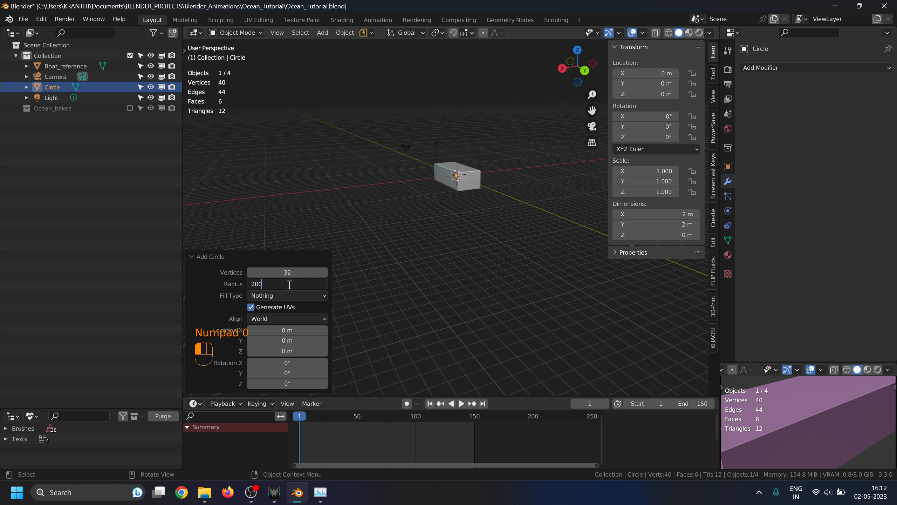
pyautogui.click(285, 295)
pyautogui.click(285, 295)
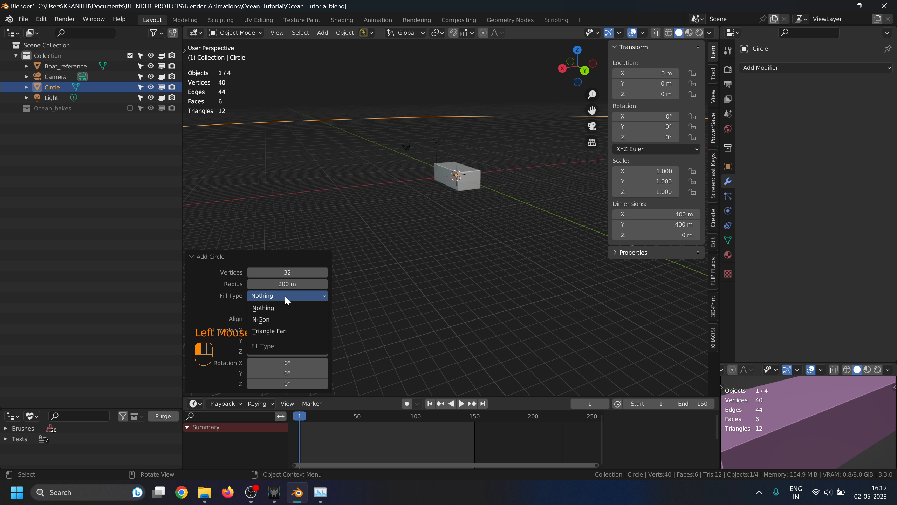
pyautogui.click(284, 331)
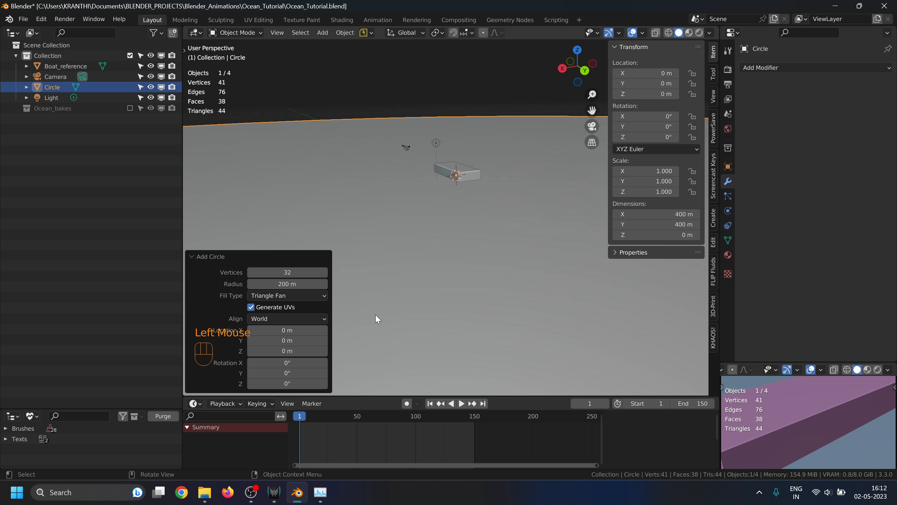
# - Set the viewport's clip end distance to 10000 m
pyautogui.scroll(-3, 434, 247)
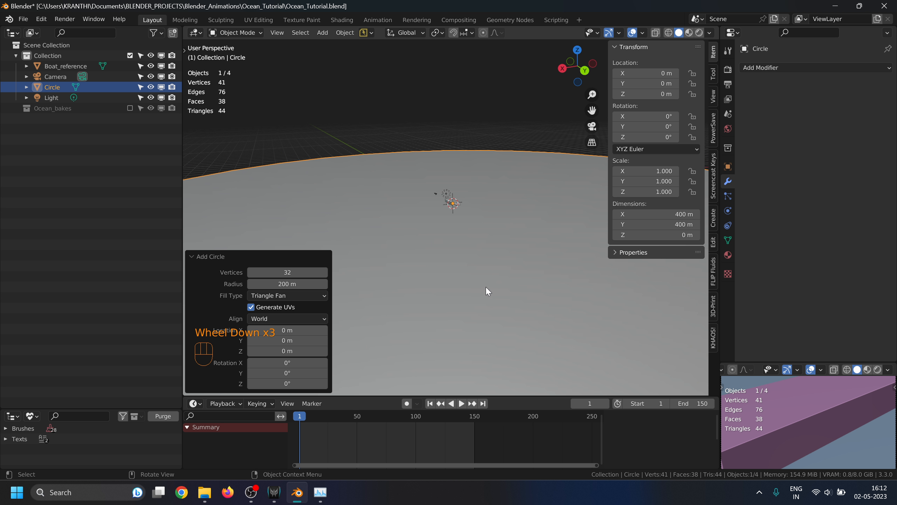
pyautogui.click(713, 96)
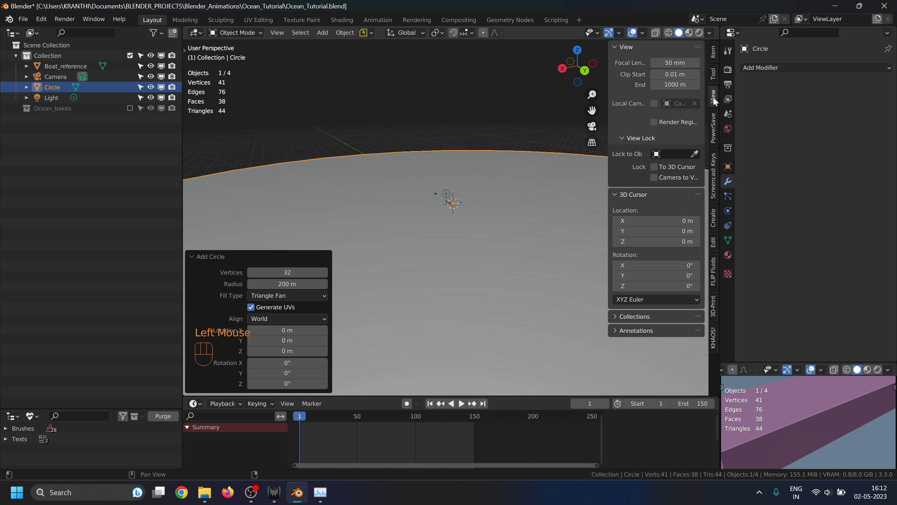
pyautogui.doubleClick(675, 85)
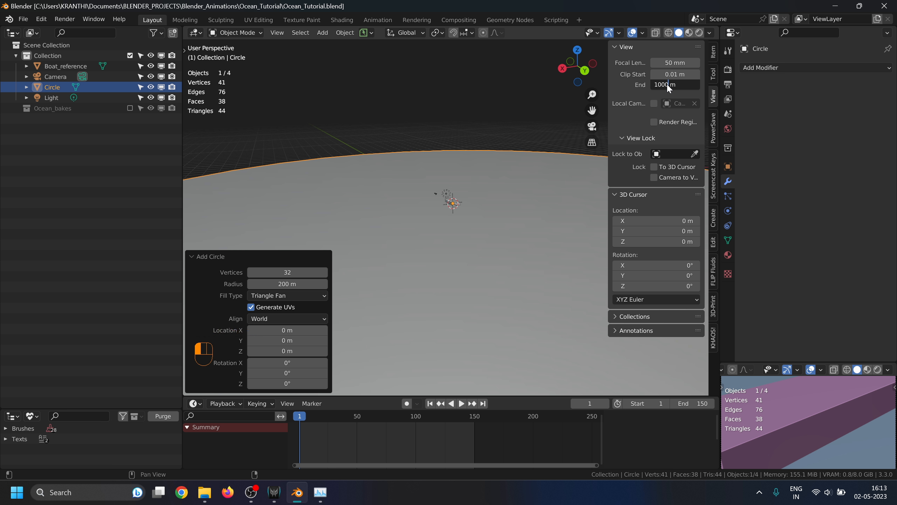
pyautogui.write('0')
pyautogui.press('Return')
# - Set the scene camera's clip end distance to 10000 m in its lens settings
pyautogui.click(434, 193)
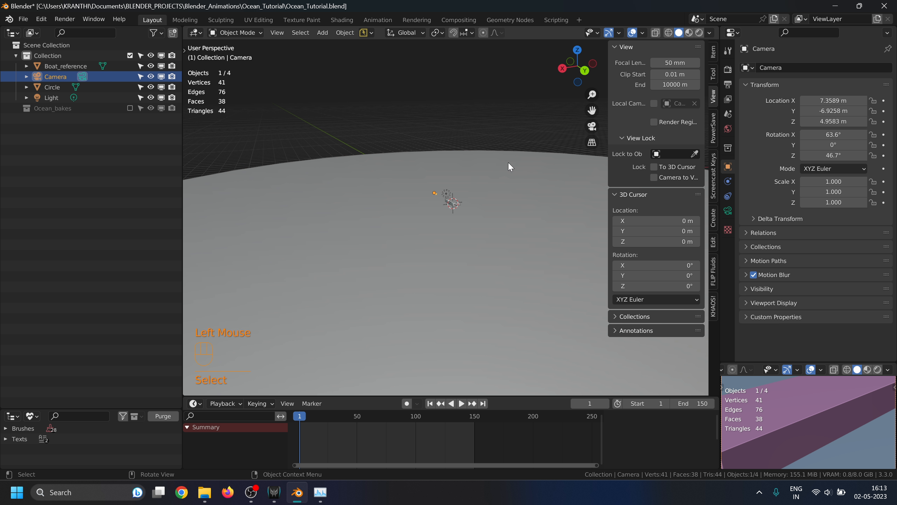
pyautogui.click(728, 211)
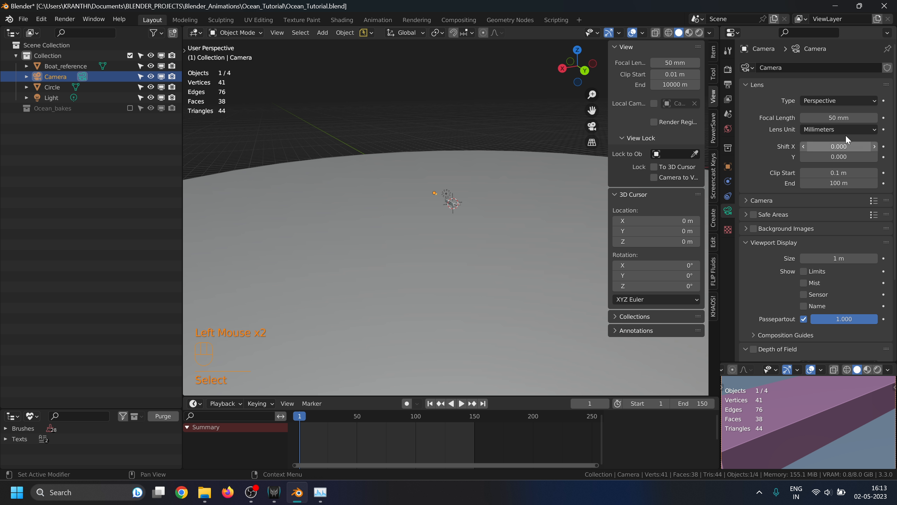
pyautogui.click(832, 184)
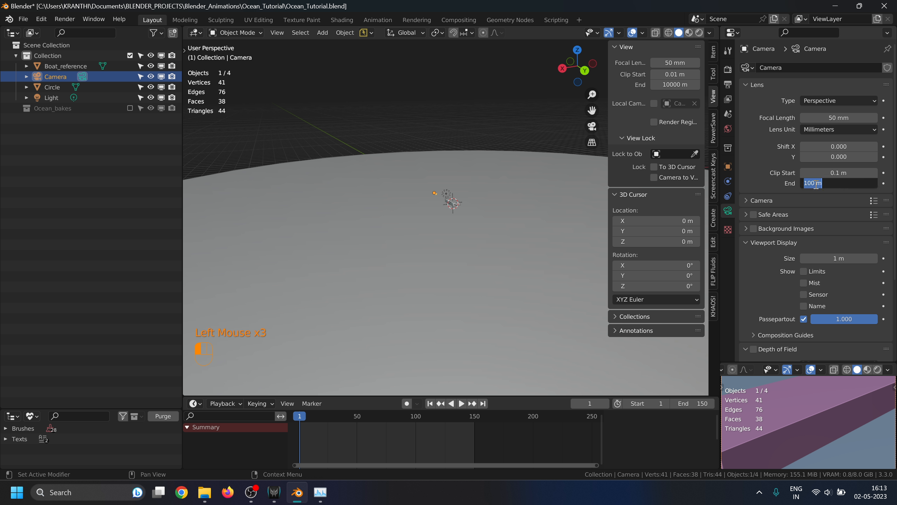
pyautogui.click(817, 183)
pyautogui.write('00')
pyautogui.press('Return')
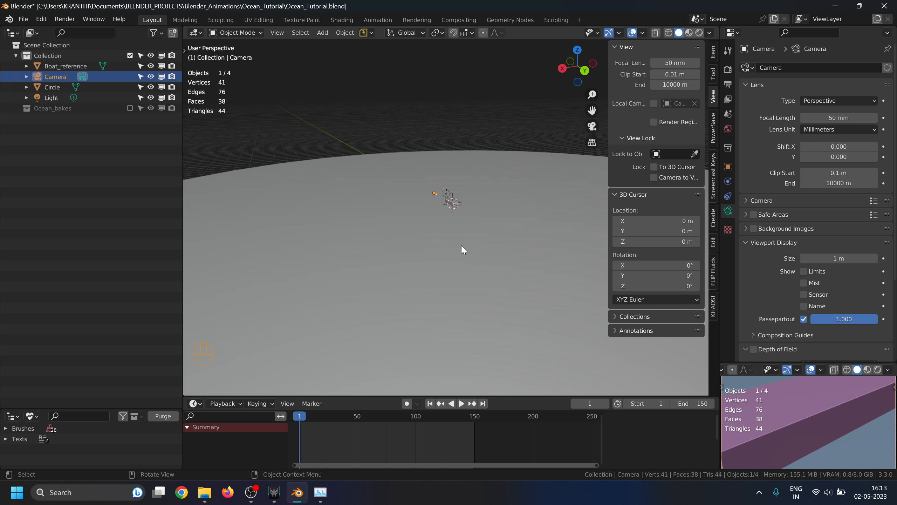
# - Select the large circle mesh and switch it to Edit Mode
pyautogui.scroll(-2, 464, 250)
pyautogui.click(394, 215)
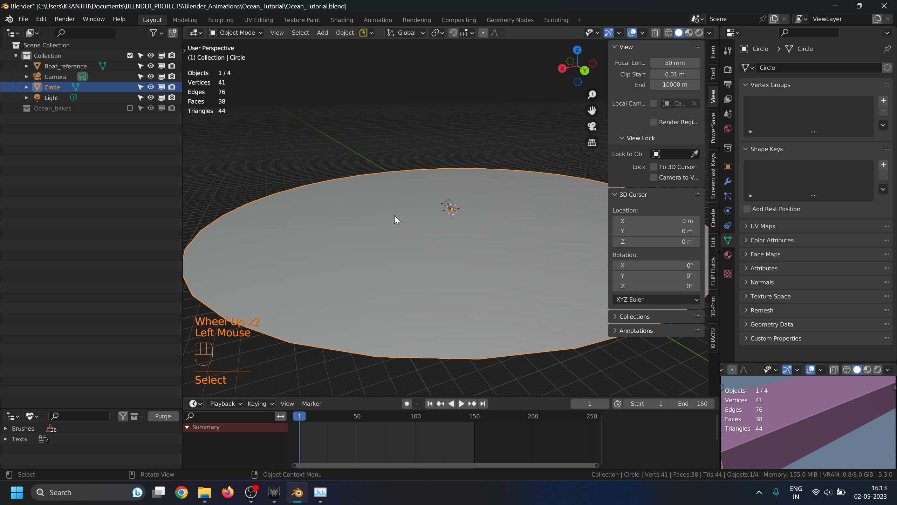
pyautogui.click(237, 32)
pyautogui.click(237, 56)
pyautogui.moveTo(400, 212); pyautogui.dragTo(406, 259, button='middle')
pyautogui.scroll(-2, 407, 259)
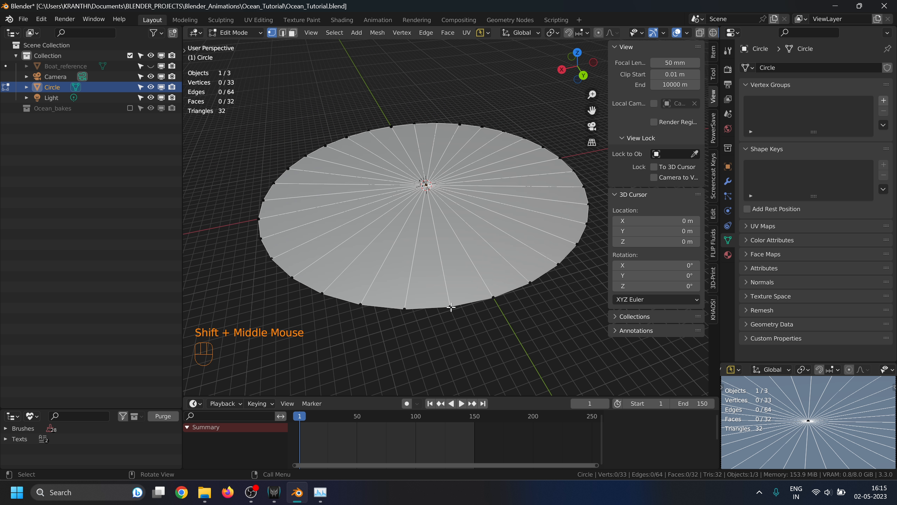
# - Save the project file and extrude the circle's outer edge loop, scaling it outward by a factor of 10
pyautogui.keyDown('alt'); pyautogui.click(450, 307); pyautogui.keyUp('alt')
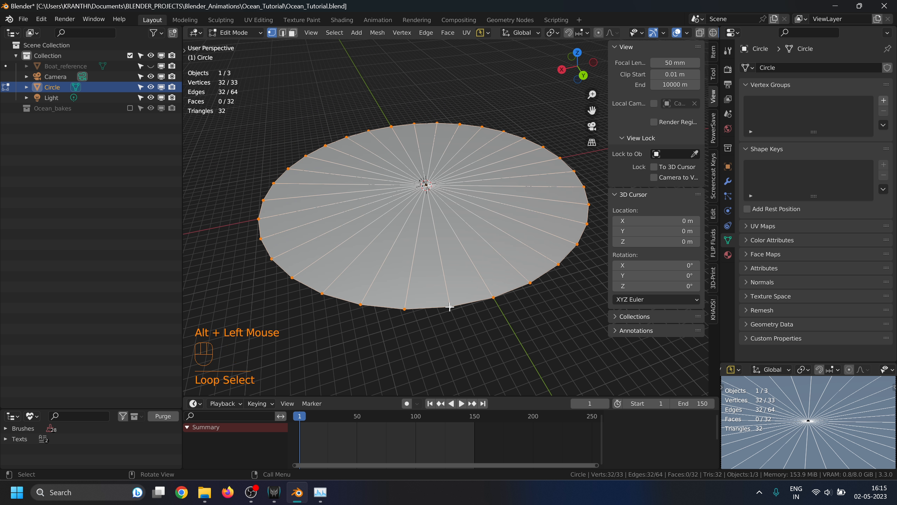
pyautogui.hotkey('ctrl', 's')
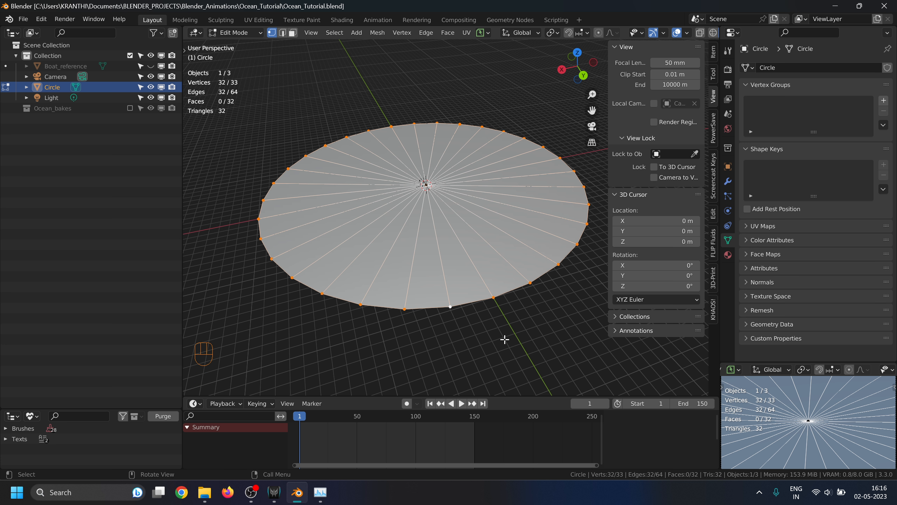
pyautogui.press('e')
pyautogui.press('s')
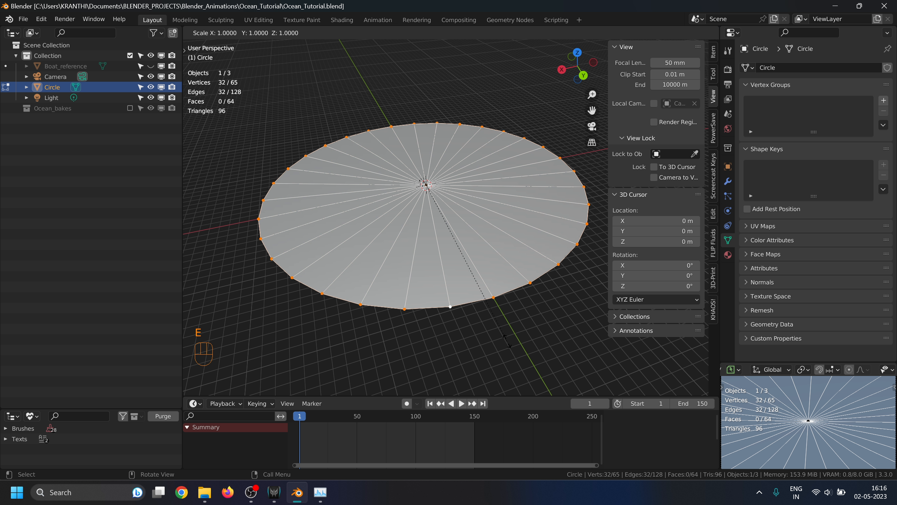
pyautogui.write('10')
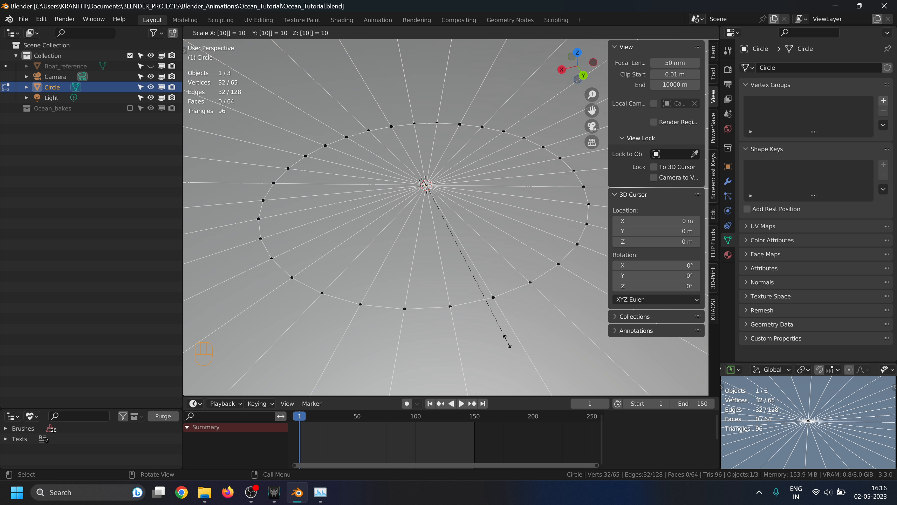
pyautogui.click(506, 341)
# - Add 11 evenly spaced loop cuts without sliding across the wide outer ring of the circle mesh
pyautogui.scroll(-4, 483, 303)
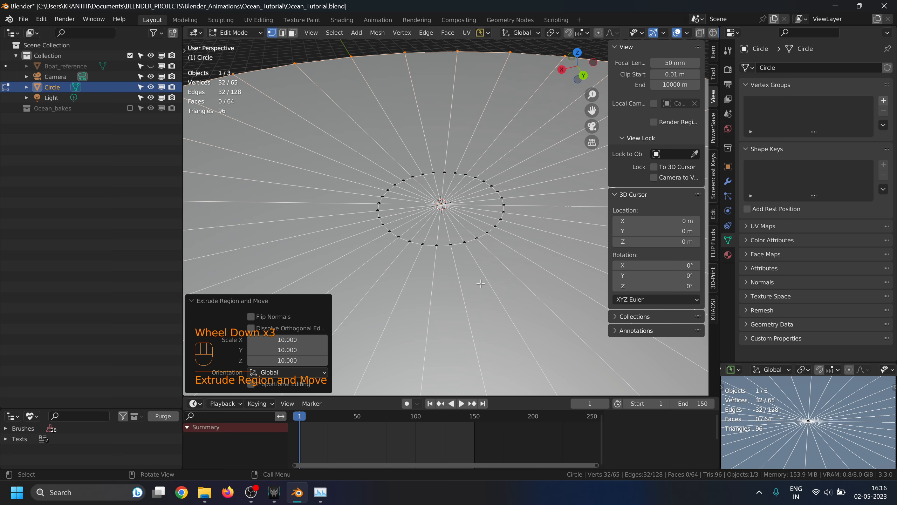
pyautogui.scroll(-6, 481, 284)
pyautogui.moveTo(454, 278); pyautogui.dragTo(464, 285, button='middle')
pyautogui.scroll(1, 465, 285)
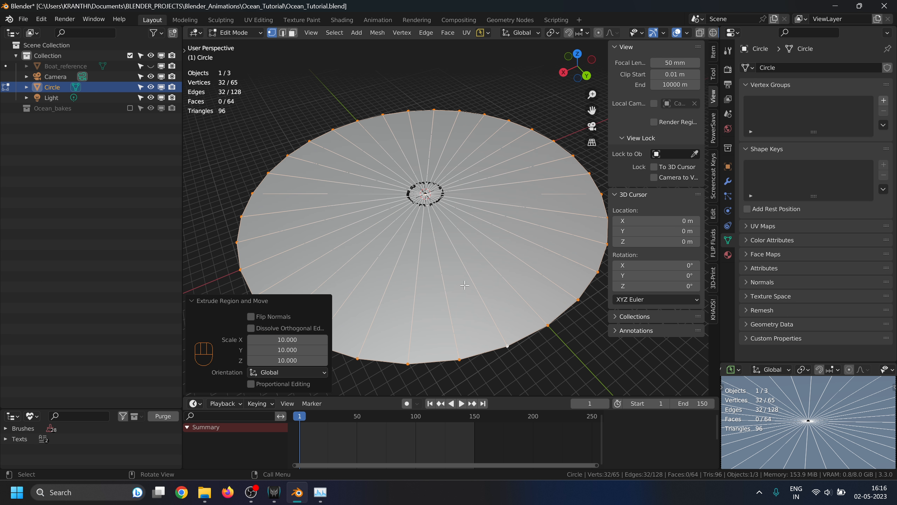
pyautogui.hotkey('ctrl', 'r')
pyautogui.scroll(5, 464, 285)
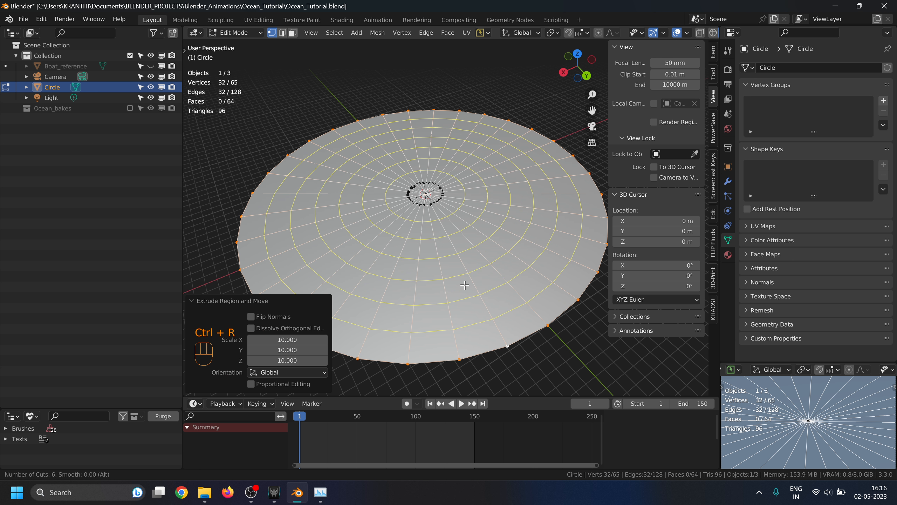
pyautogui.scroll(5, 464, 285)
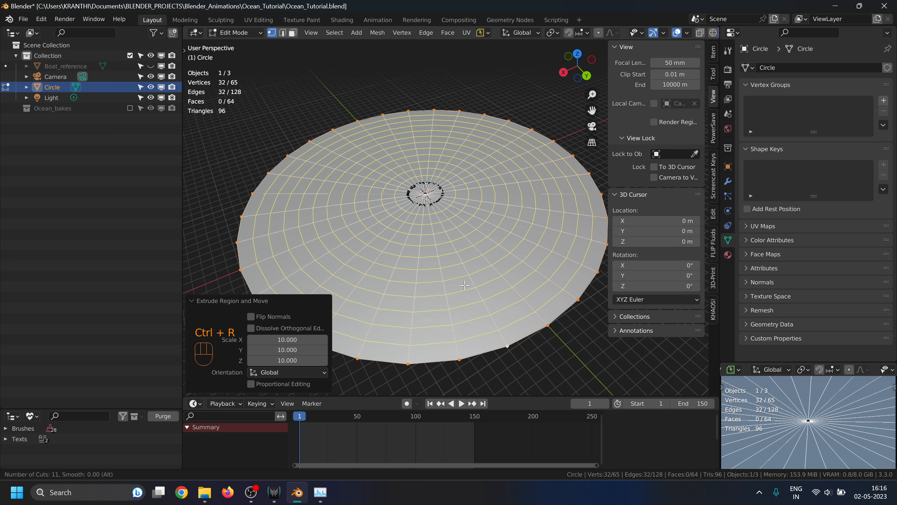
pyautogui.click(465, 286)
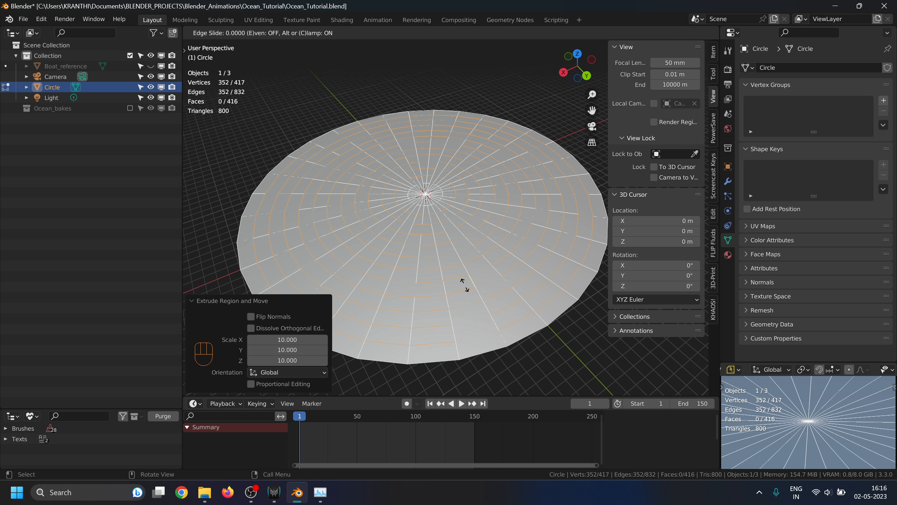
pyautogui.click(465, 286)
# - Add 2 centred loop cuts in the ring of faces directly outside the original inner circle
pyautogui.scroll(2, 401, 219)
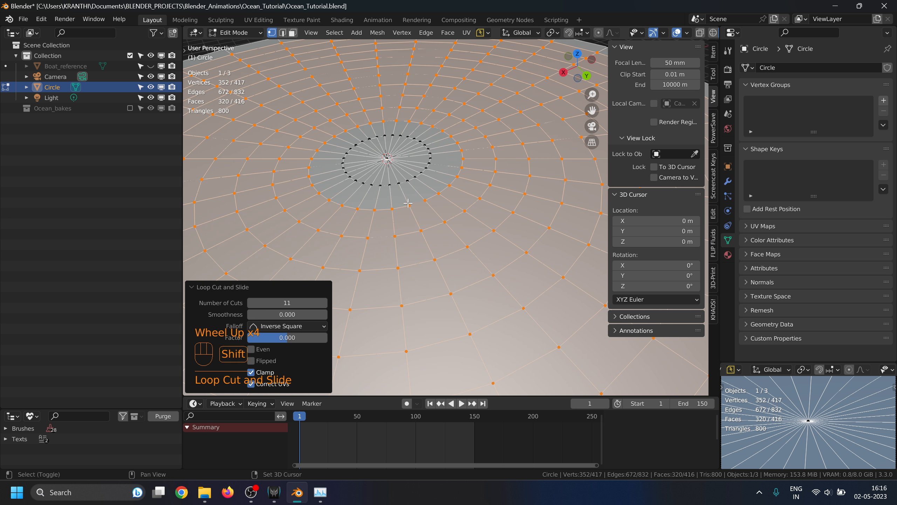
pyautogui.keyDown('shift'); pyautogui.moveTo(413, 209); pyautogui.dragTo(462, 280, button='middle'); pyautogui.keyUp('shift')
pyautogui.scroll(4, 461, 280)
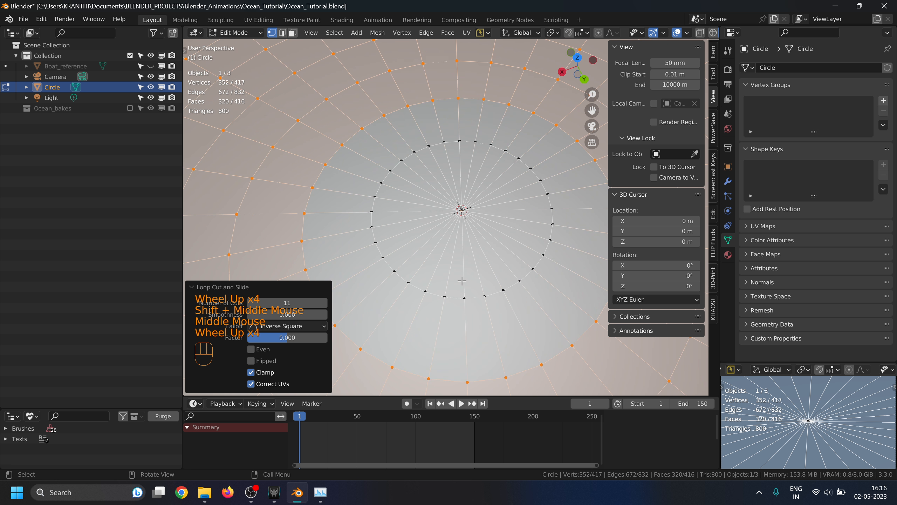
pyautogui.keyDown('shift'); pyautogui.moveTo(469, 340); pyautogui.dragTo(474, 266, button='middle'); pyautogui.keyUp('shift')
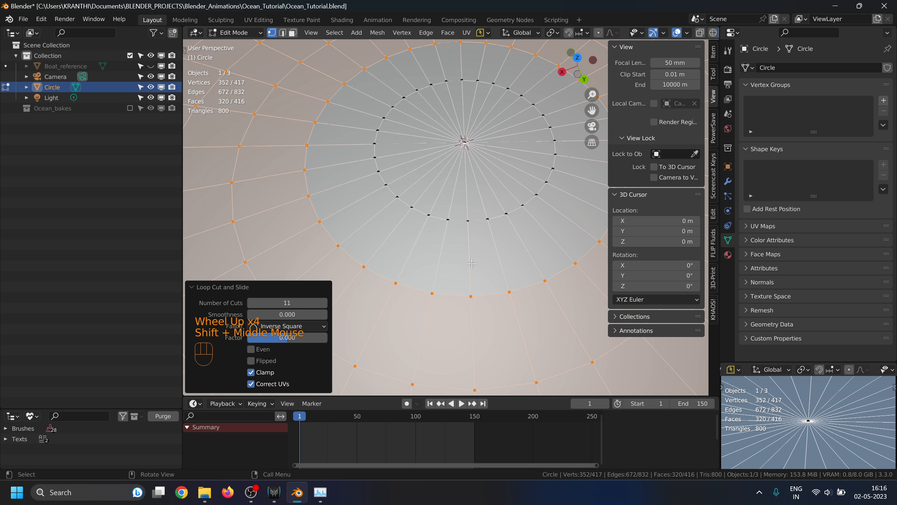
pyautogui.hotkey('ctrl', 'r')
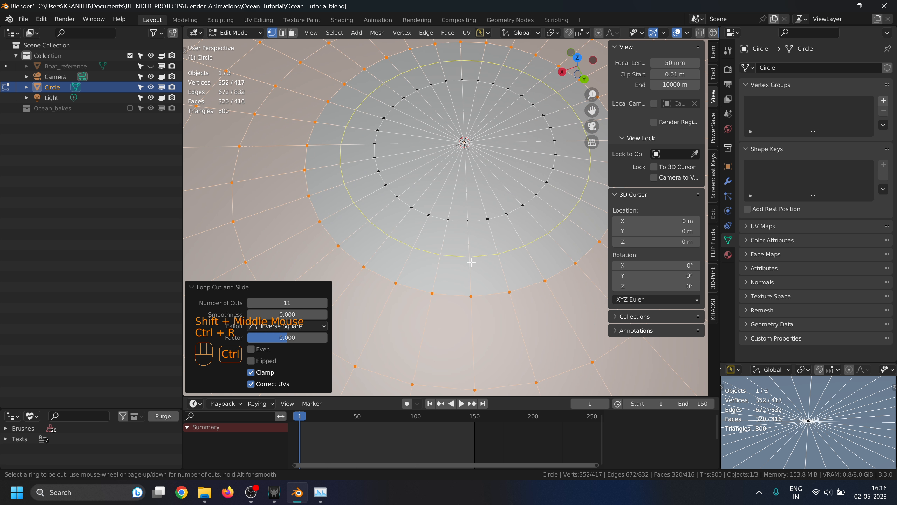
pyautogui.scroll(1, 471, 262)
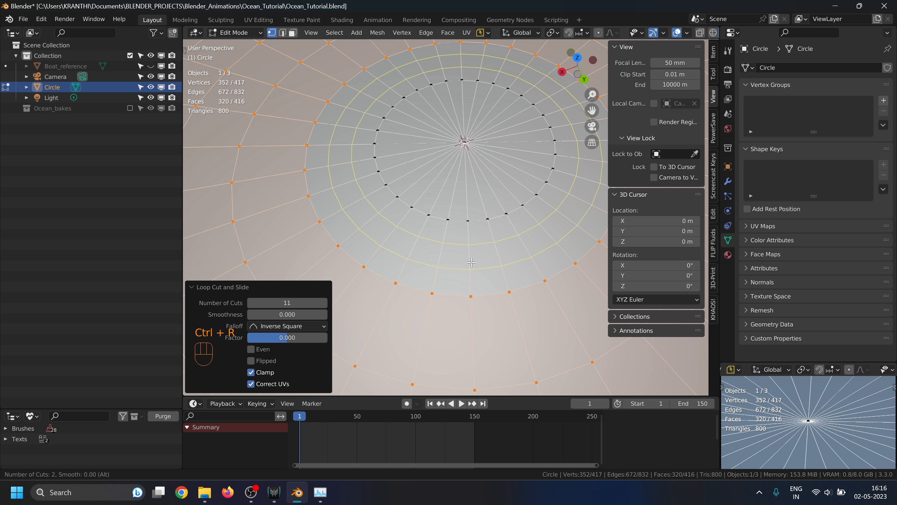
pyautogui.click(472, 262)
pyautogui.rightClick(472, 262)
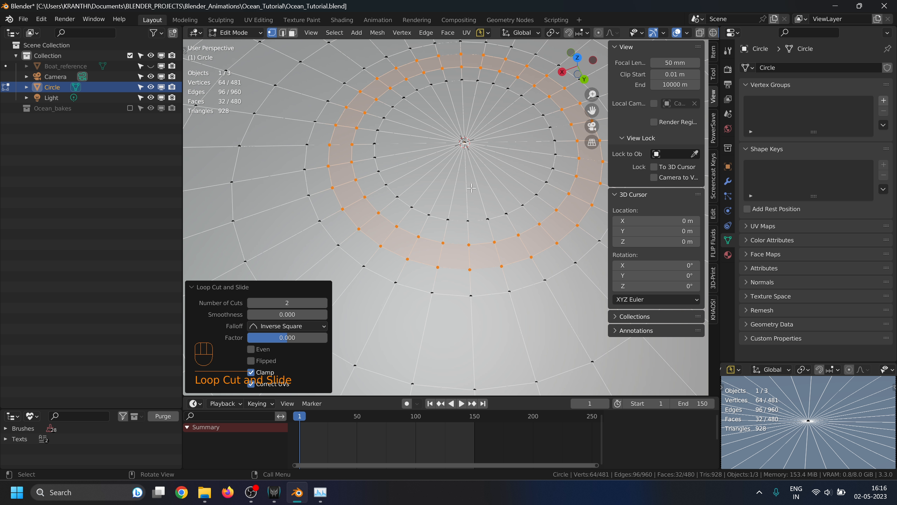
# - Unhide Boat_reference in the viewport and select the innermost edge loop around the circle mesh's centre
pyautogui.press('ctrl')
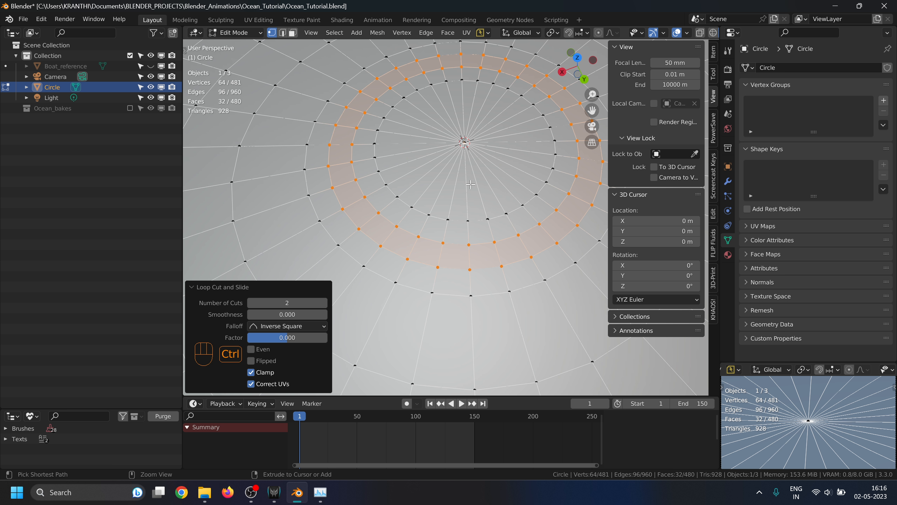
pyautogui.scroll(3, 471, 184)
pyautogui.keyDown('shift'); pyautogui.moveTo(471, 184); pyautogui.dragTo(445, 237, button='middle'); pyautogui.keyUp('shift')
pyautogui.scroll(2, 446, 237)
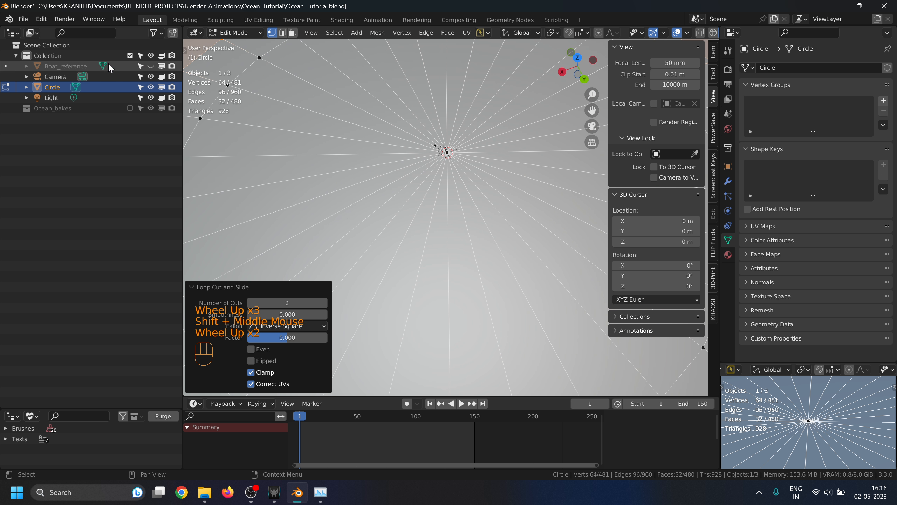
pyautogui.click(150, 66)
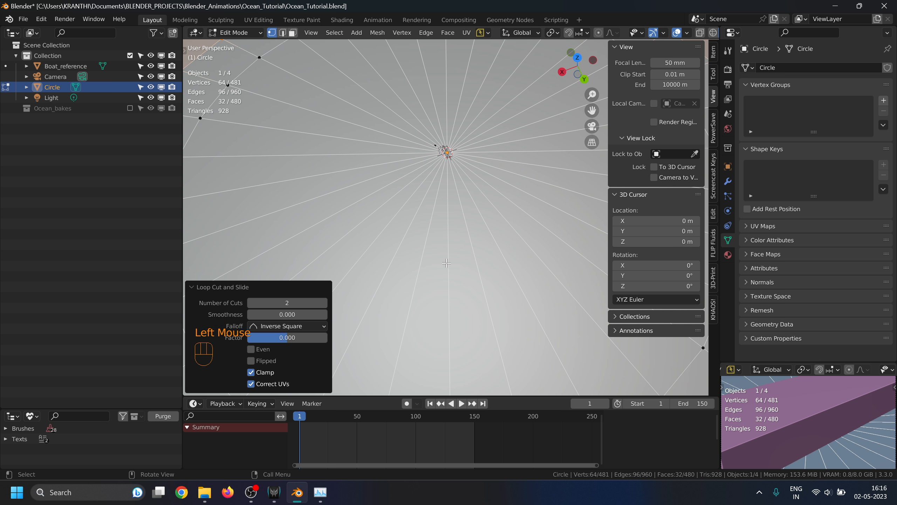
pyautogui.moveTo(450, 290); pyautogui.dragTo(467, 246, button='middle')
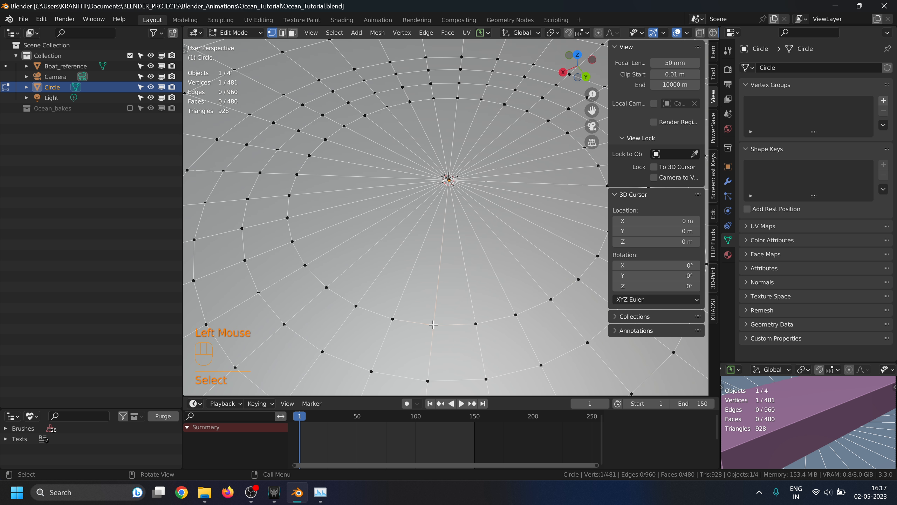
pyautogui.keyDown('alt'); pyautogui.click(434, 325); pyautogui.keyUp('alt')
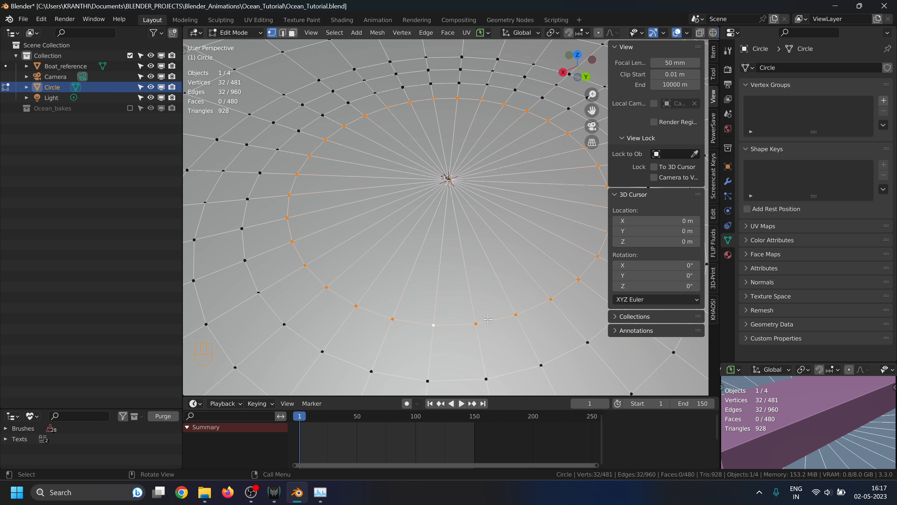
# - Shrink the selected innermost edge loop closely around the boat reference, scaling it by about 0.116 and again by about 0.416
pyautogui.press('s')
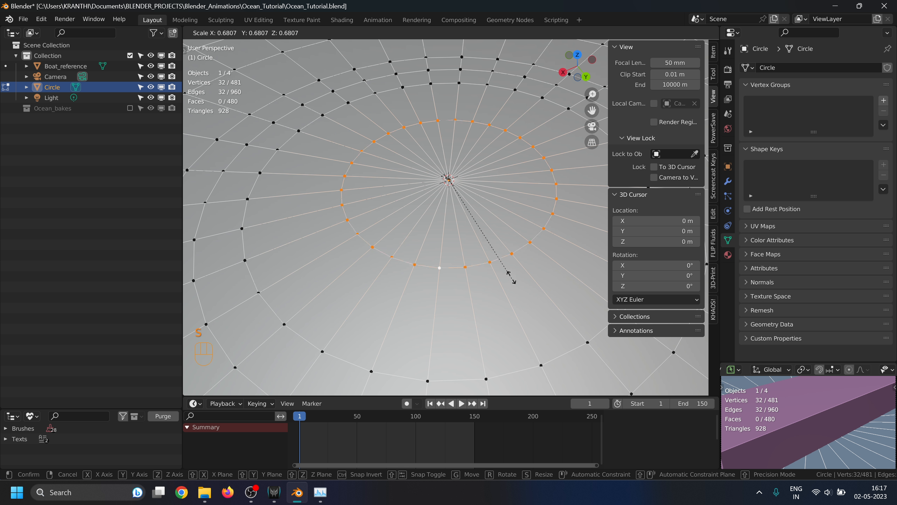
pyautogui.click(448, 183)
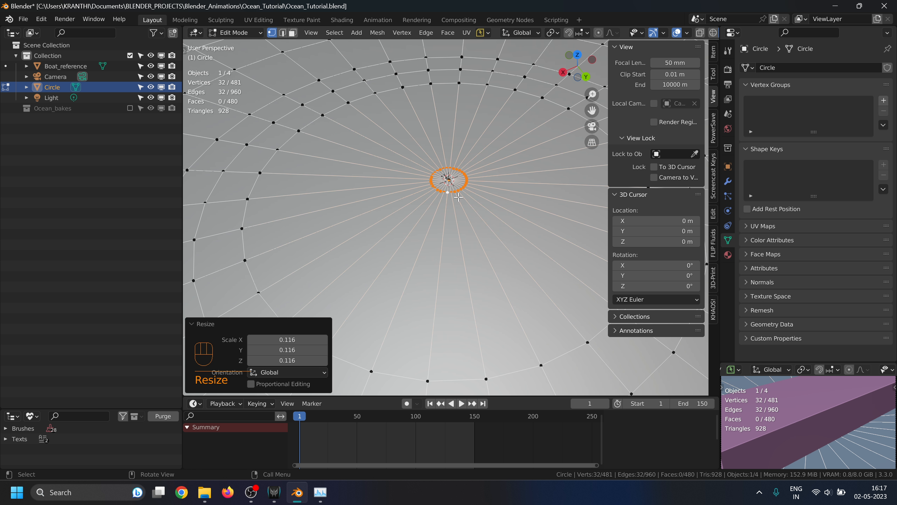
pyautogui.scroll(3, 441, 188)
pyautogui.keyDown('shift'); pyautogui.moveTo(442, 131); pyautogui.dragTo(470, 259, button='middle'); pyautogui.keyUp('shift')
pyautogui.scroll(4, 470, 259)
pyautogui.press('s')
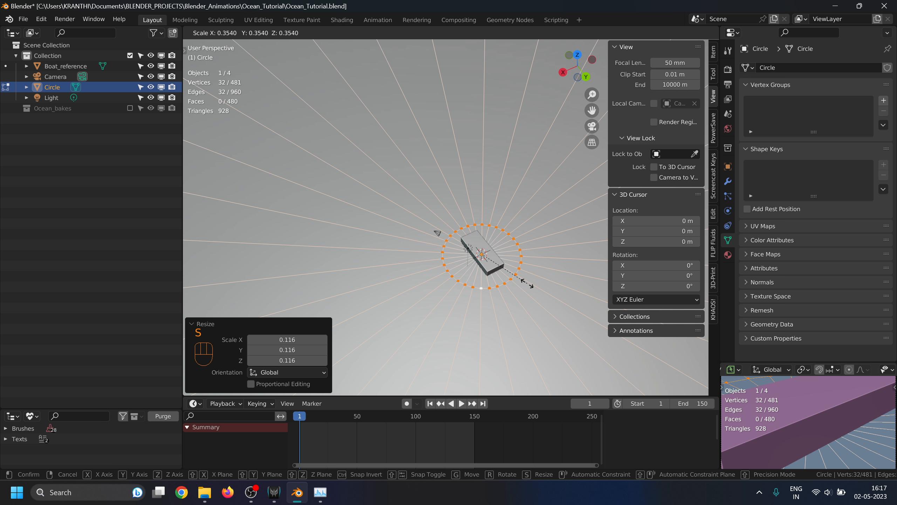
pyautogui.click(532, 293)
# - Add 6 evenly spaced loop cuts without sliding between the shrunken centre loop and the next ring of the circle mesh
pyautogui.moveTo(532, 294); pyautogui.dragTo(482, 232, button='middle')
pyautogui.scroll(-7, 482, 232)
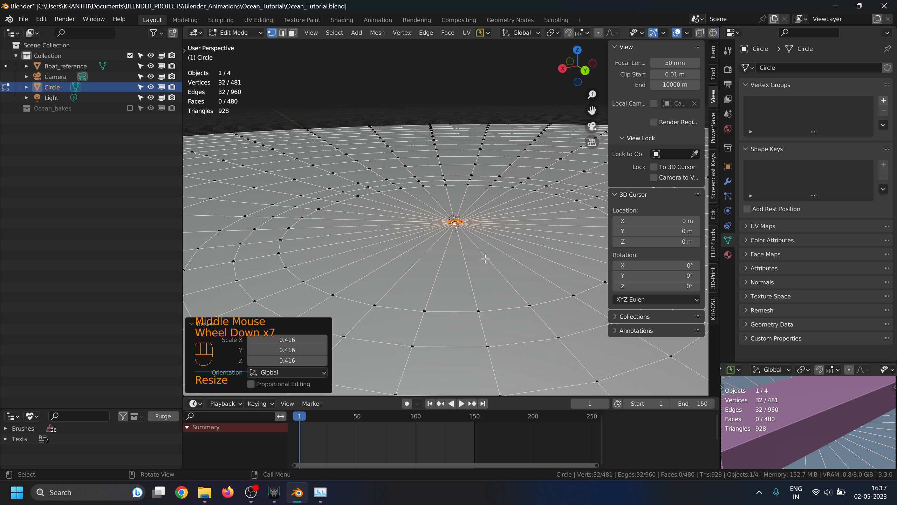
pyautogui.scroll(2, 486, 259)
pyautogui.scroll(-1, 481, 257)
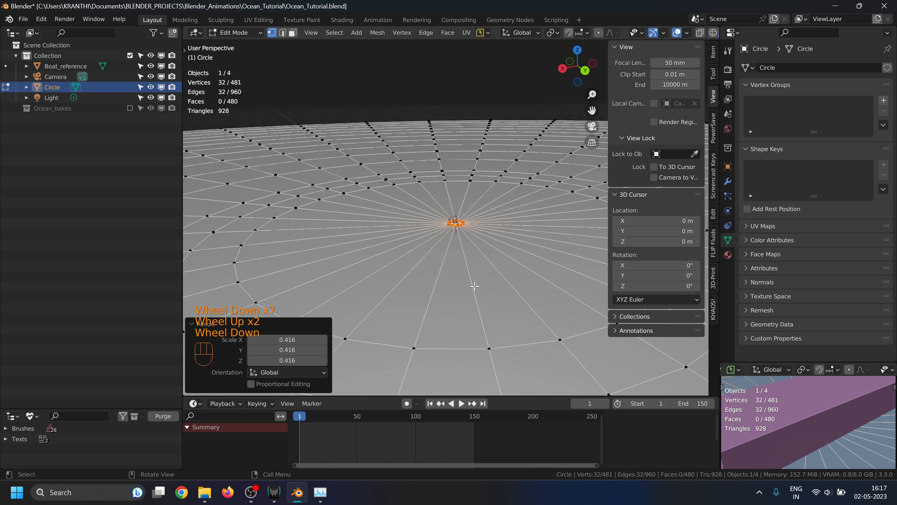
pyautogui.hotkey('ctrl', 'r')
pyautogui.scroll(5, 474, 285)
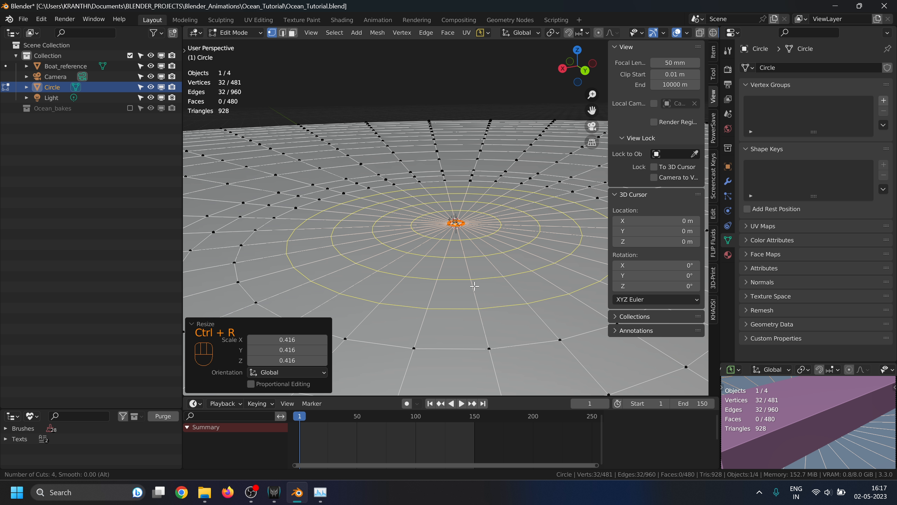
pyautogui.scroll(1, 474, 286)
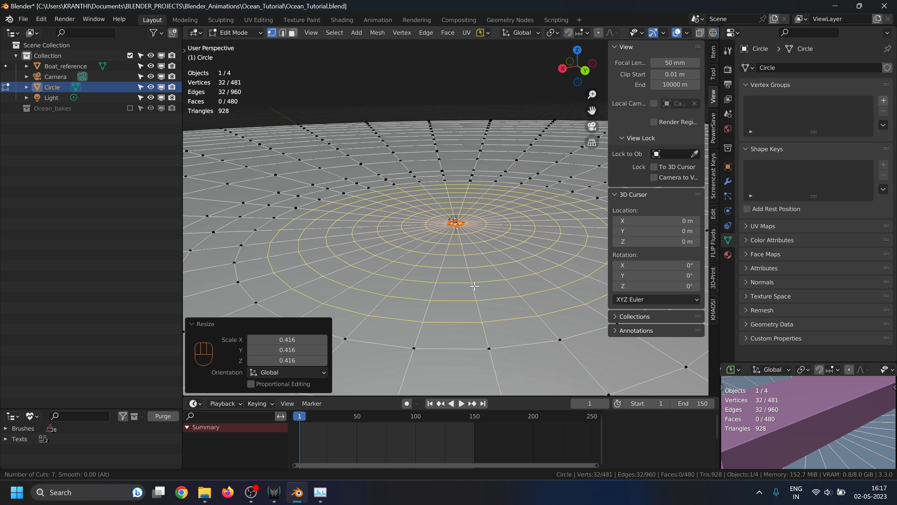
pyautogui.scroll(-1, 474, 286)
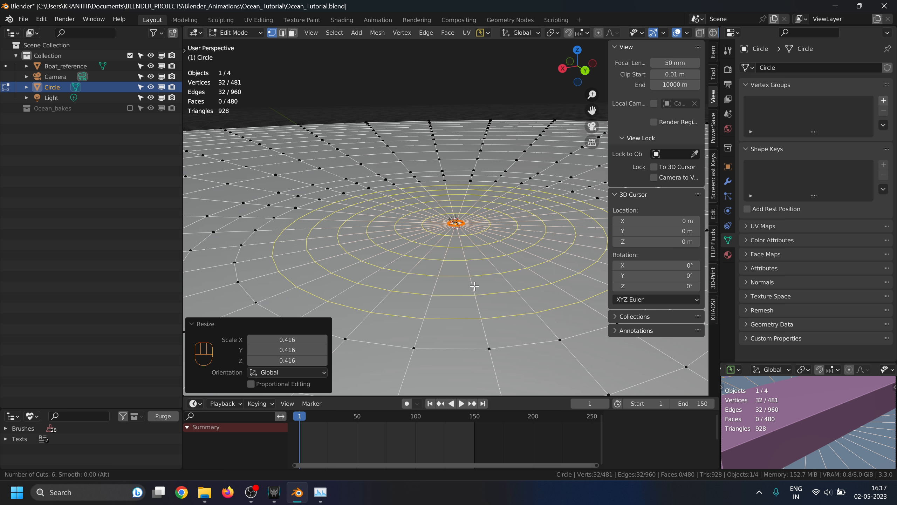
pyautogui.click(474, 286)
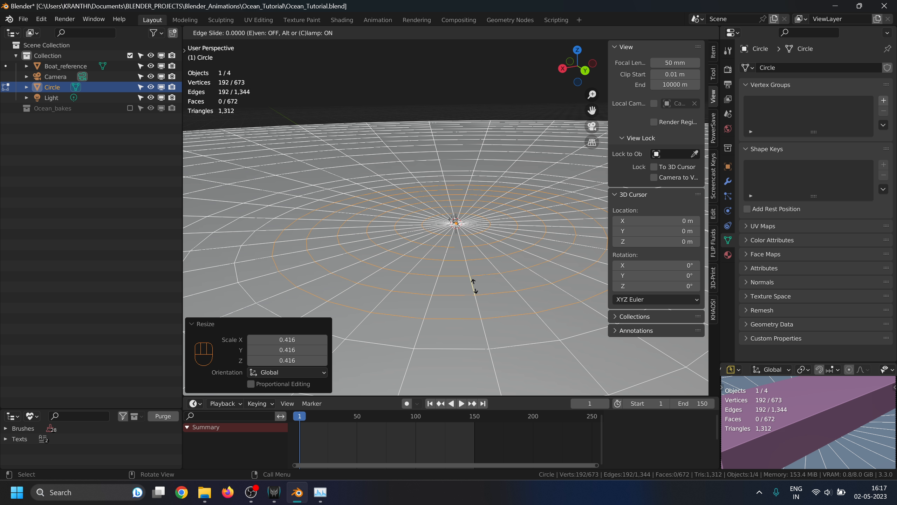
pyautogui.rightClick(474, 286)
# - Inspect the new loops across the circle mesh, clear their selection and return the circle to Object Mode
pyautogui.moveTo(475, 285); pyautogui.dragTo(472, 313, button='middle')
pyautogui.scroll(-5, 472, 313)
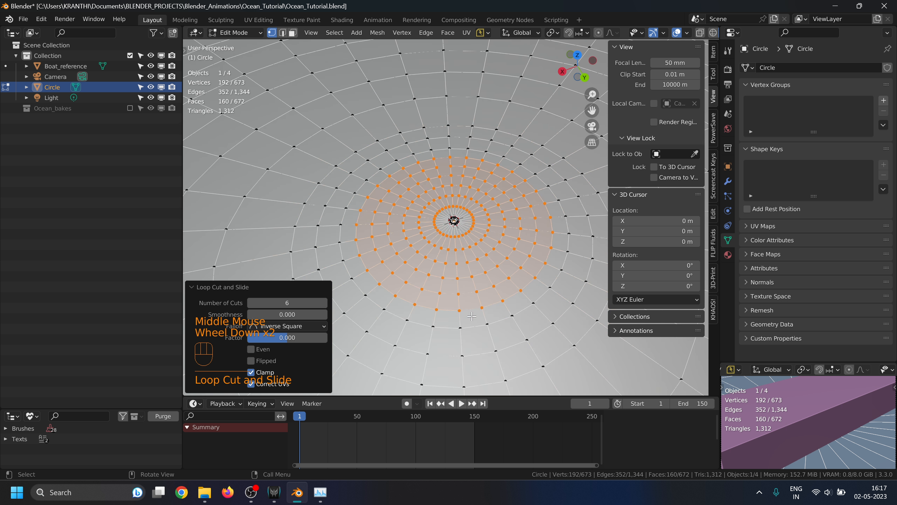
pyautogui.scroll(-2, 472, 315)
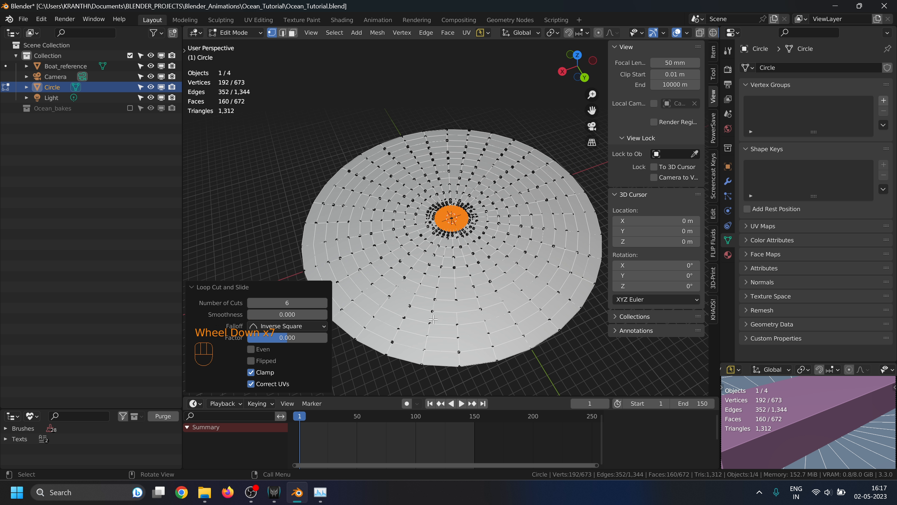
pyautogui.scroll(4, 423, 319)
pyautogui.scroll(-2, 431, 318)
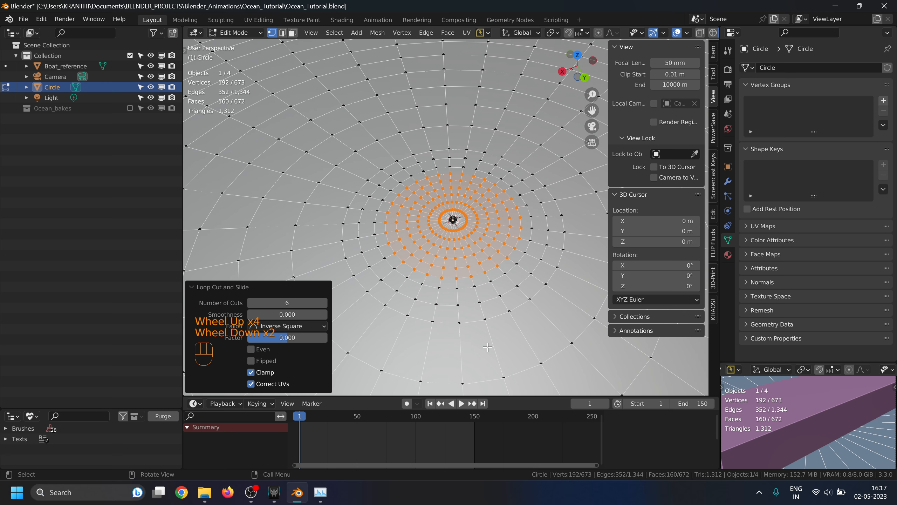
pyautogui.moveTo(488, 348); pyautogui.dragTo(483, 127, button='middle')
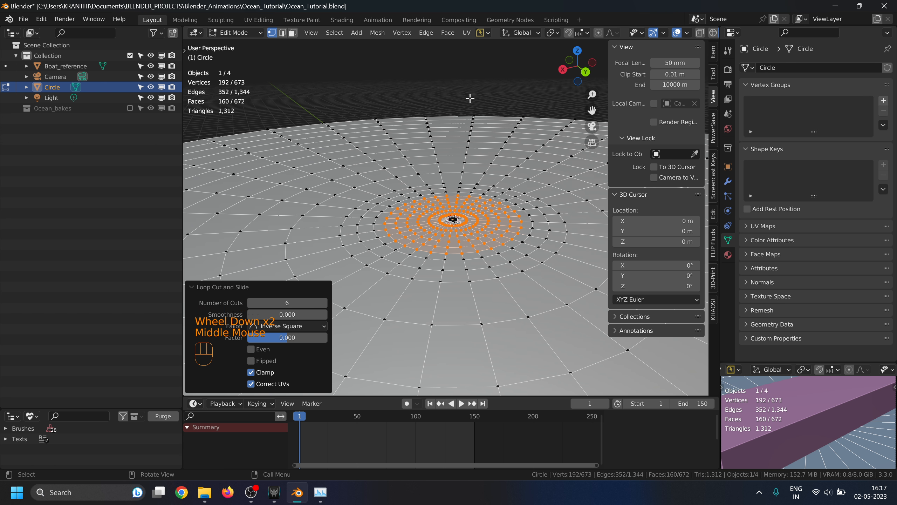
pyautogui.click(472, 263)
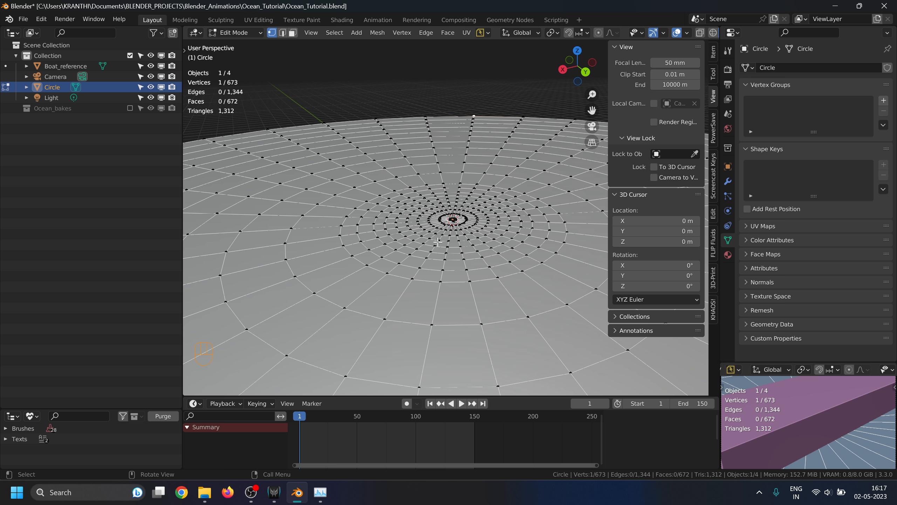
pyautogui.click(233, 33)
pyautogui.click(241, 45)
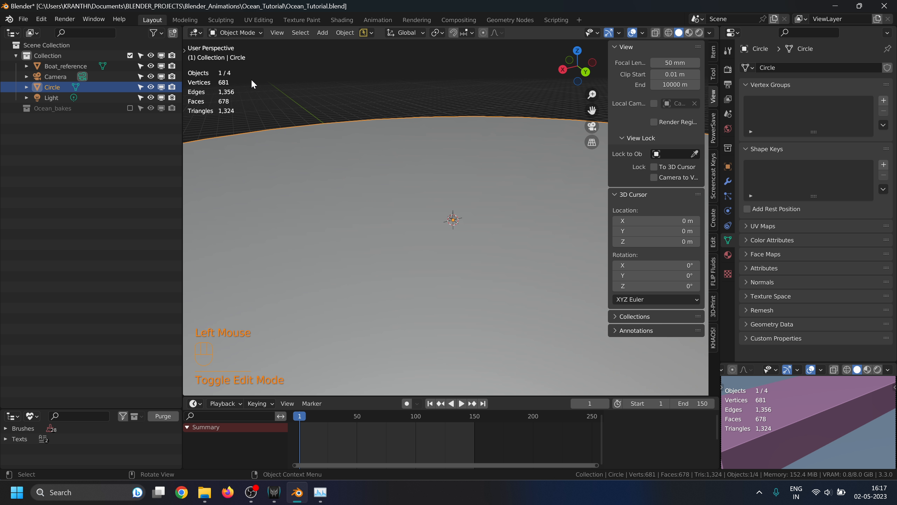
# - Set the Cycles feature set to Experimental in the render properties and check the render device choices
pyautogui.middleClick(403, 236)
pyautogui.scroll(-3, 404, 240)
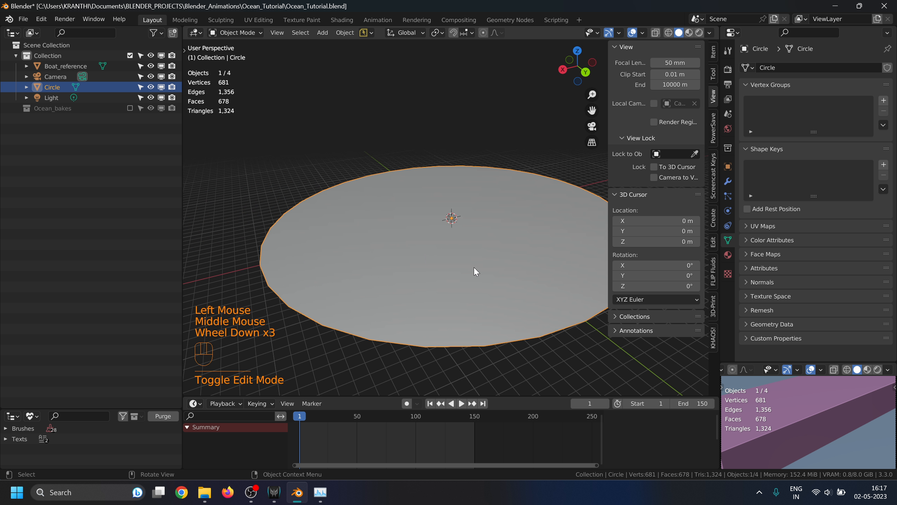
pyautogui.keyDown('shift'); pyautogui.moveTo(475, 268); pyautogui.dragTo(440, 268, button='middle'); pyautogui.keyUp('shift')
pyautogui.keyDown('shift'); pyautogui.scroll(-1, 431, 265); pyautogui.keyUp('shift')
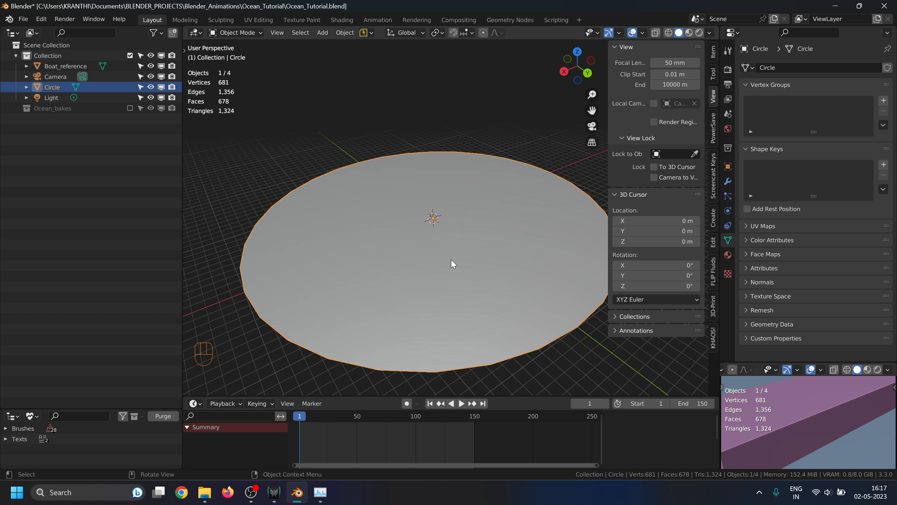
pyautogui.moveTo(451, 260); pyautogui.dragTo(451, 246, button='middle')
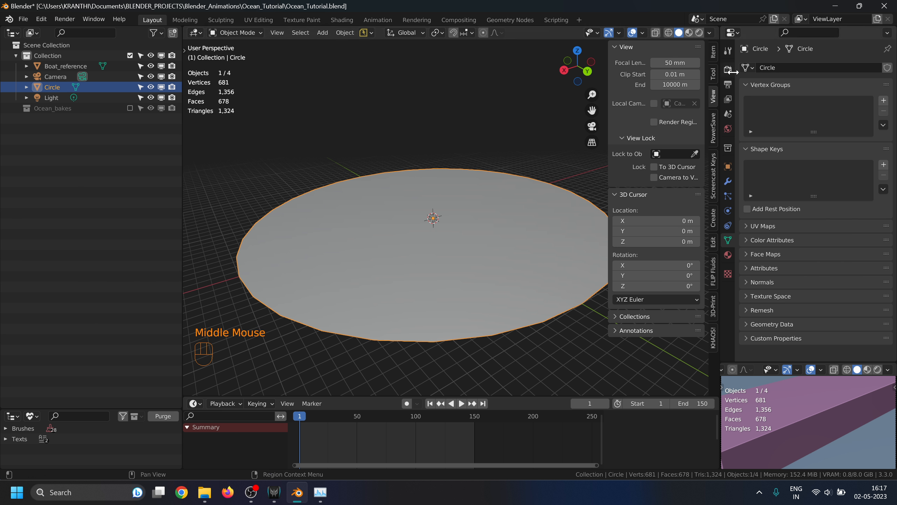
pyautogui.click(727, 69)
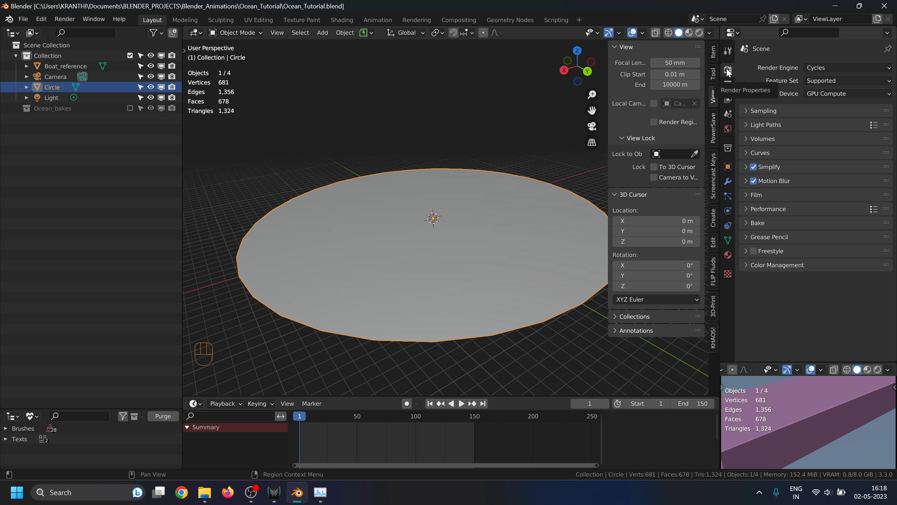
pyautogui.click(838, 81)
pyautogui.click(841, 104)
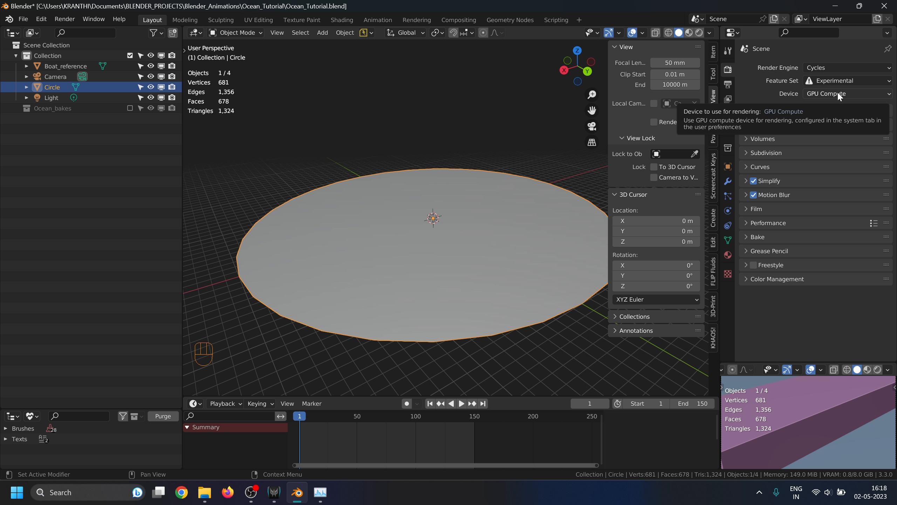
pyautogui.click(837, 93)
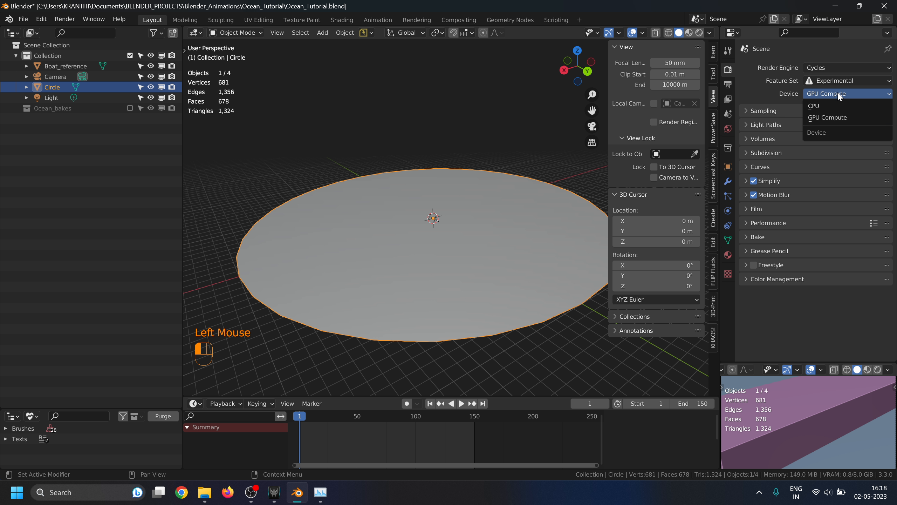
pyautogui.click(837, 93)
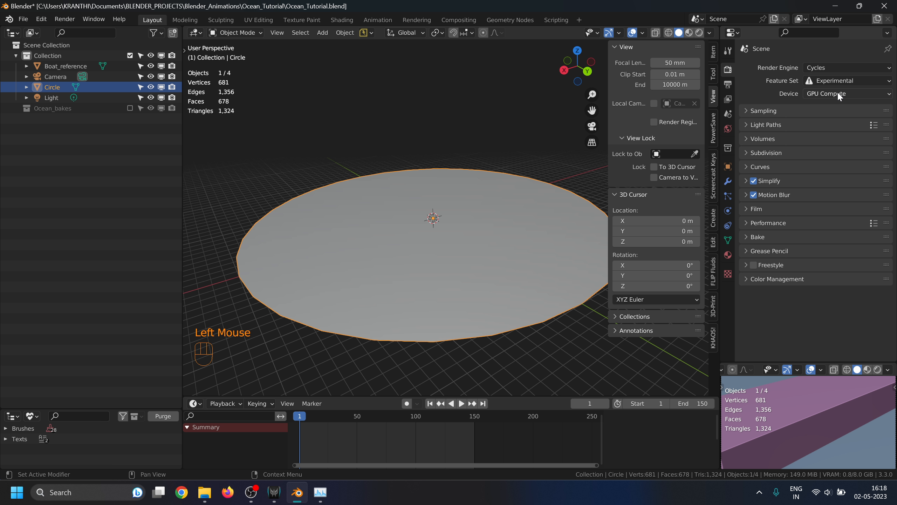
# - Expand the viewport and render sampling settings and set the render Max Samples to 512
pyautogui.click(751, 111)
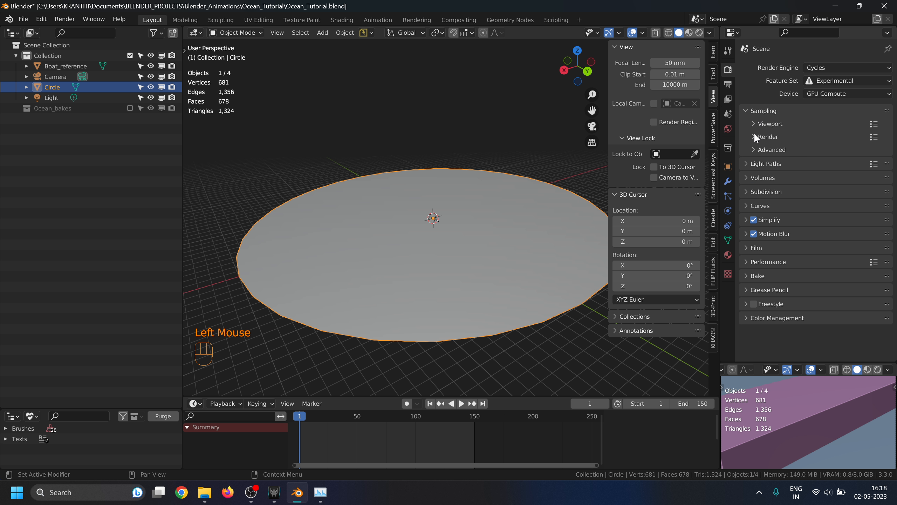
pyautogui.click(752, 124)
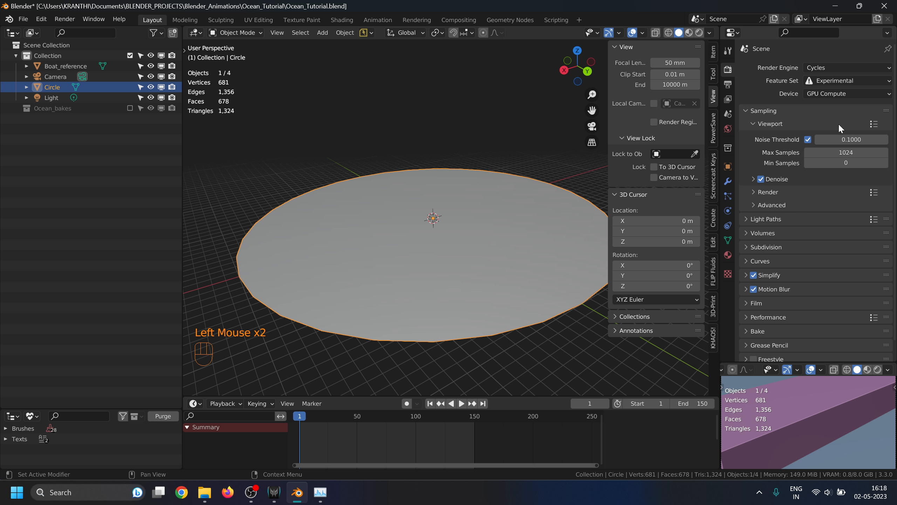
pyautogui.click(752, 177)
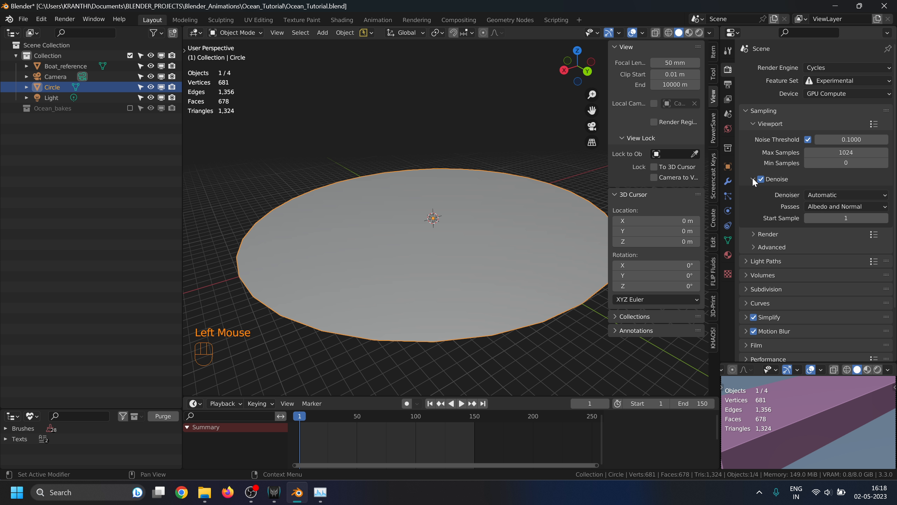
pyautogui.scroll(-2, 753, 184)
pyautogui.scroll(-1, 753, 189)
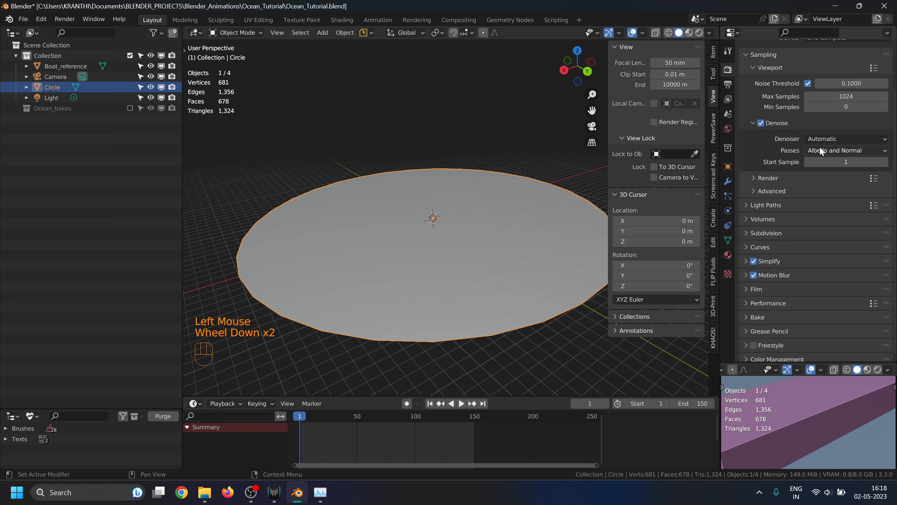
pyautogui.click(750, 177)
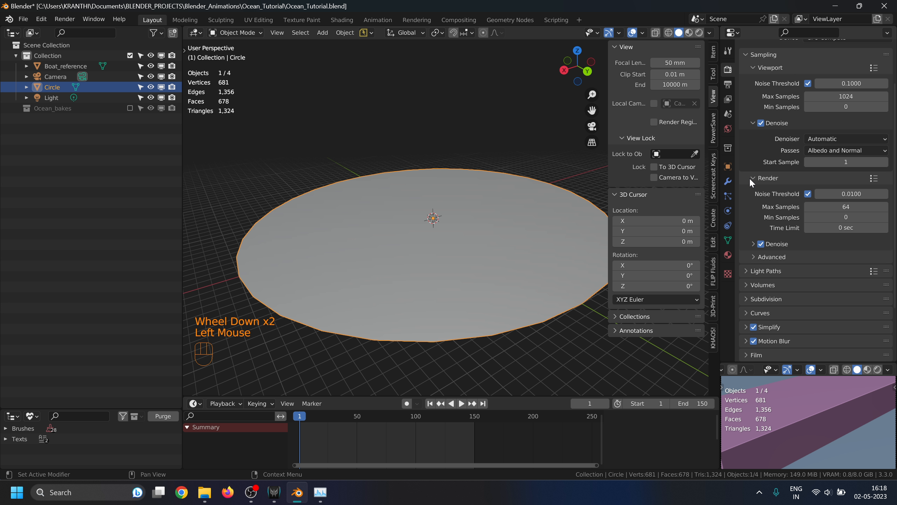
pyautogui.doubleClick(848, 206)
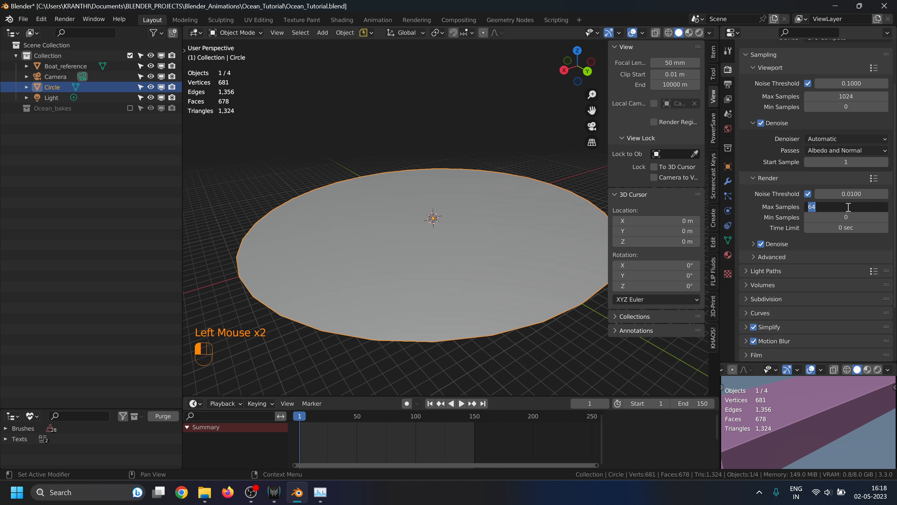
pyautogui.write('128')
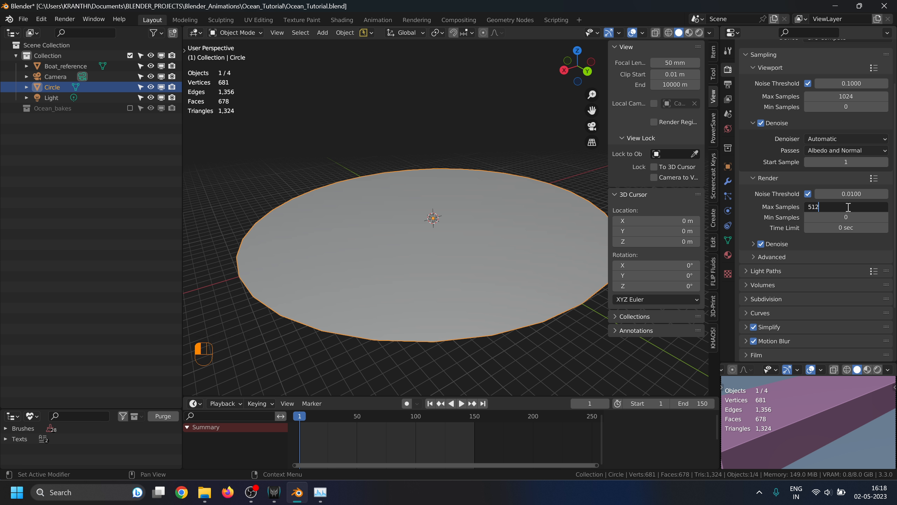
pyautogui.press('Return')
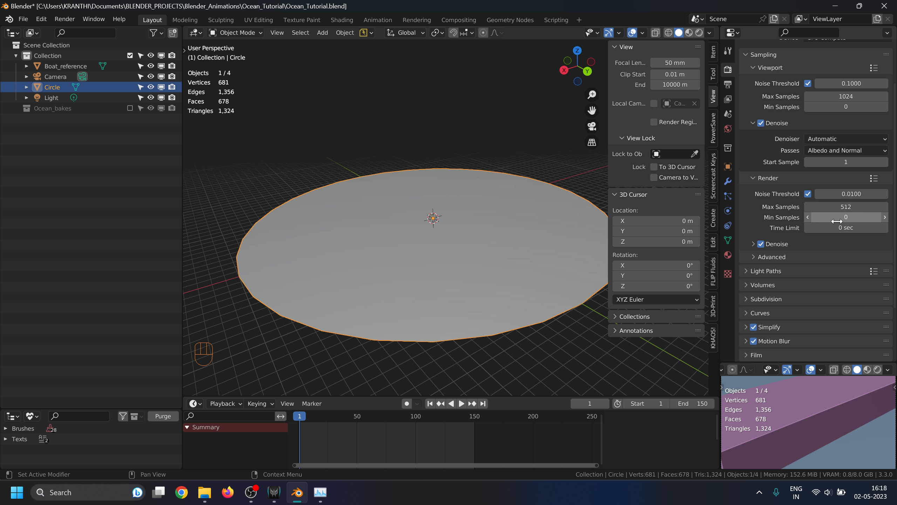
# - Review the render Denoise options and expand the Cycles Subdivision settings
pyautogui.click(749, 243)
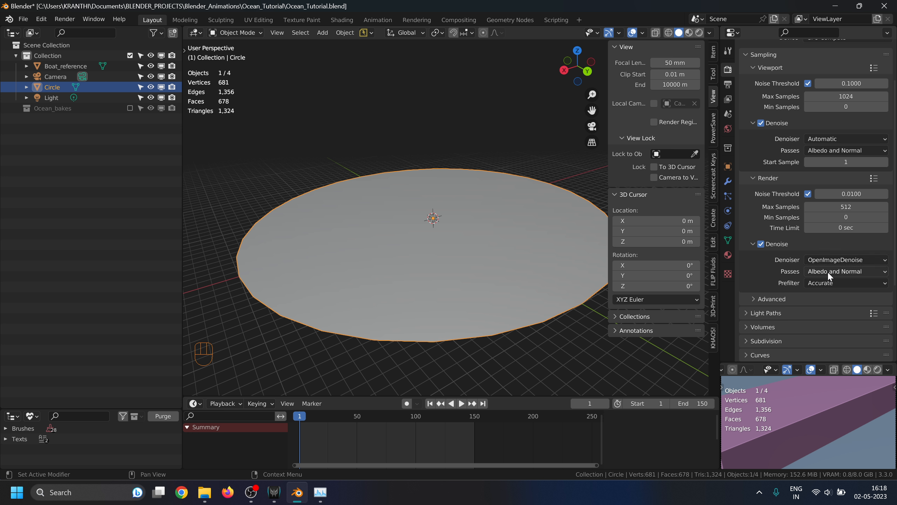
pyautogui.scroll(-6, 761, 258)
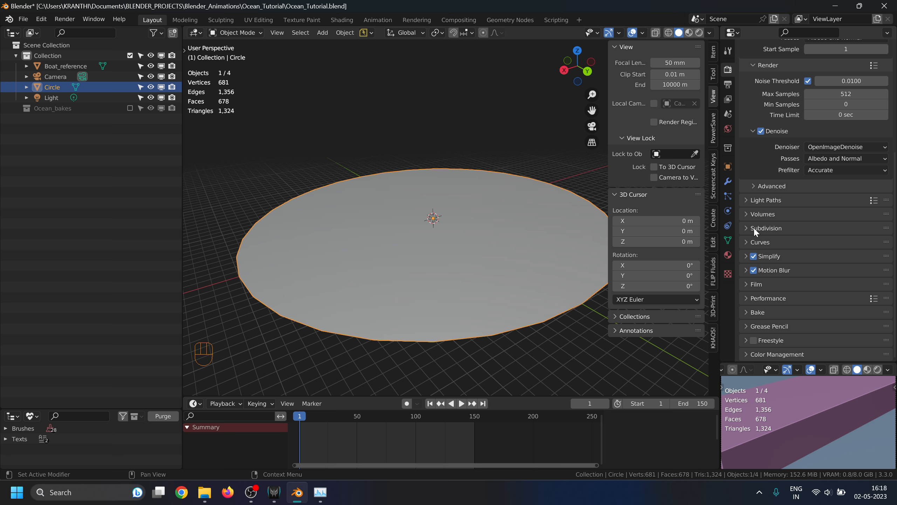
pyautogui.scroll(6, 753, 227)
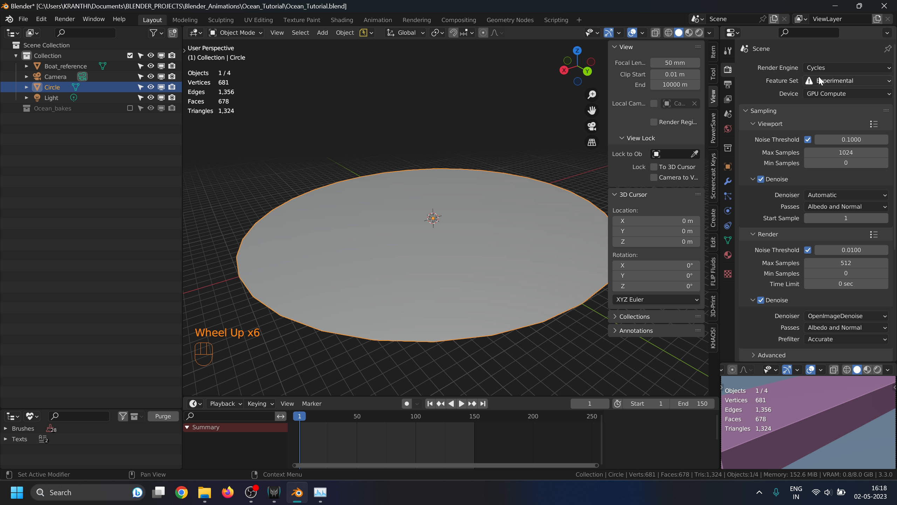
pyautogui.scroll(-4, 789, 314)
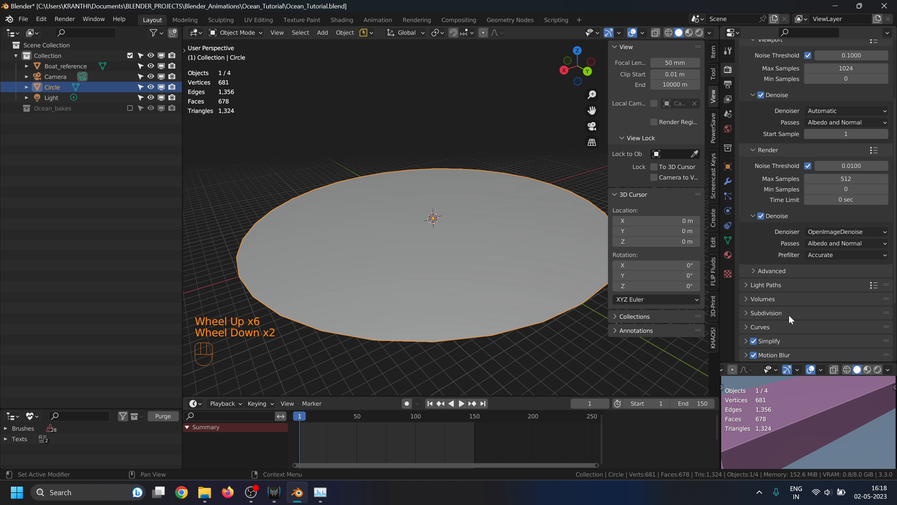
pyautogui.click(747, 229)
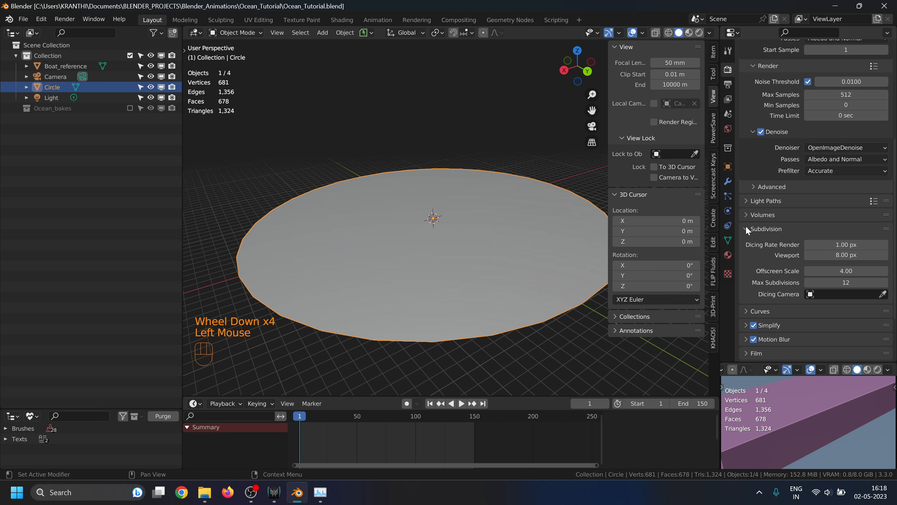
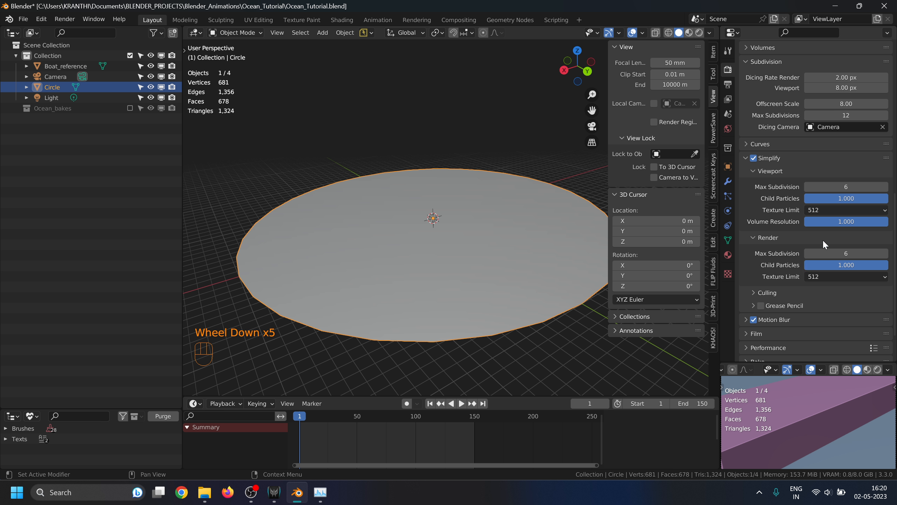
# - Set the Simplify texture limit to 4096 for render and 1024 for the viewport
pyautogui.click(834, 277)
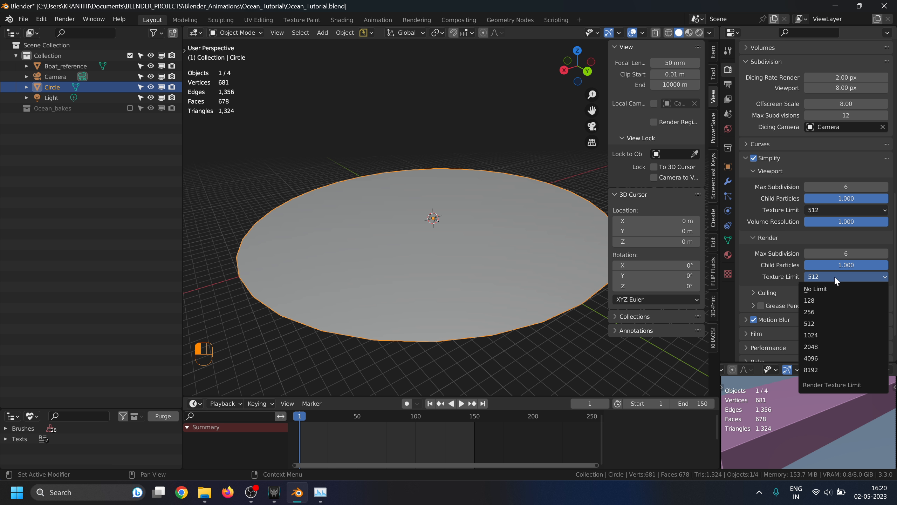
pyautogui.click(840, 357)
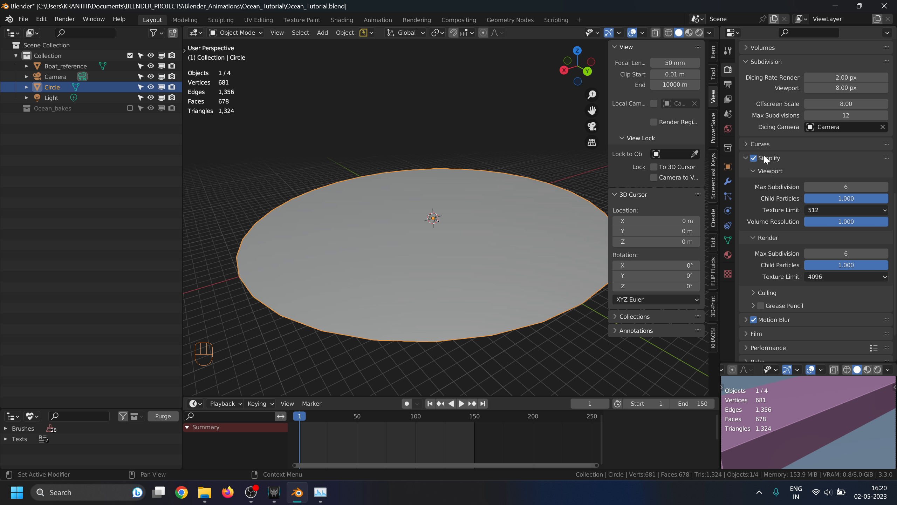
pyautogui.click(840, 210)
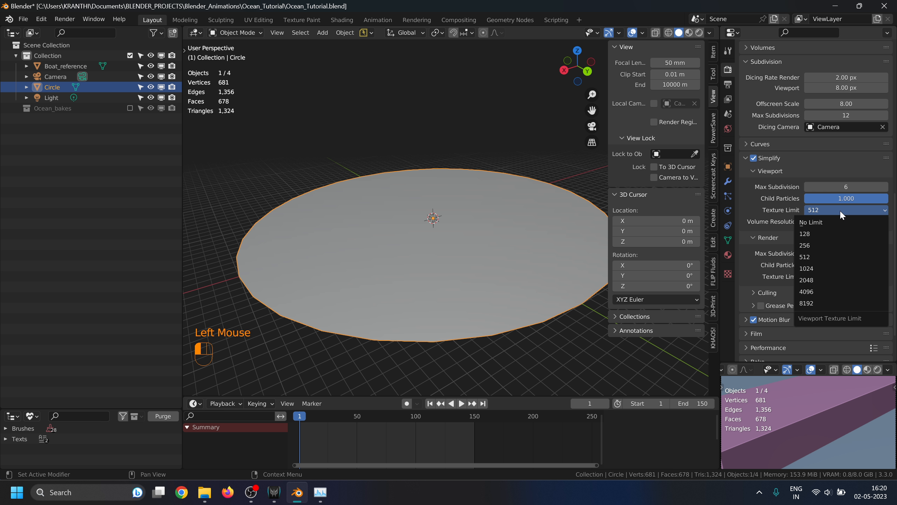
pyautogui.click(848, 267)
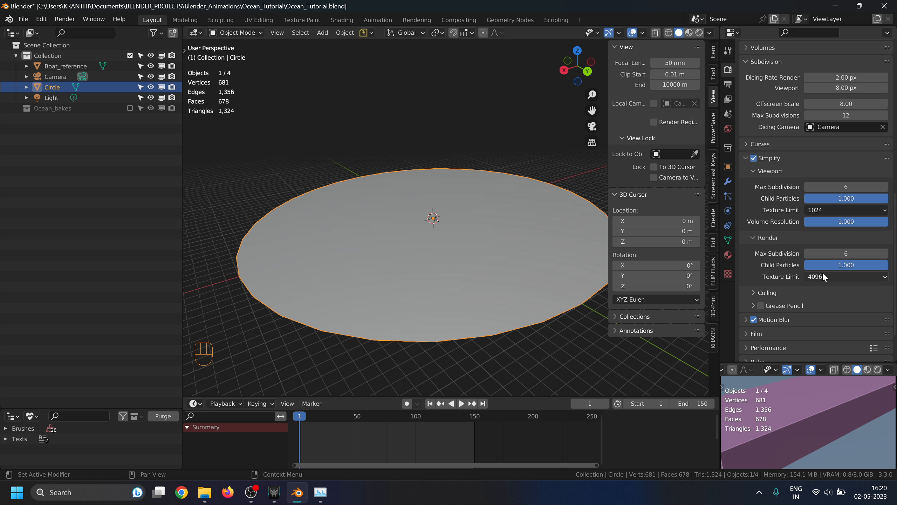
# - Review the Film pixel filter and transparency options and the Performance threads, tiling and Persistent Data settings, then collapse both sections
pyautogui.scroll(-3, 768, 246)
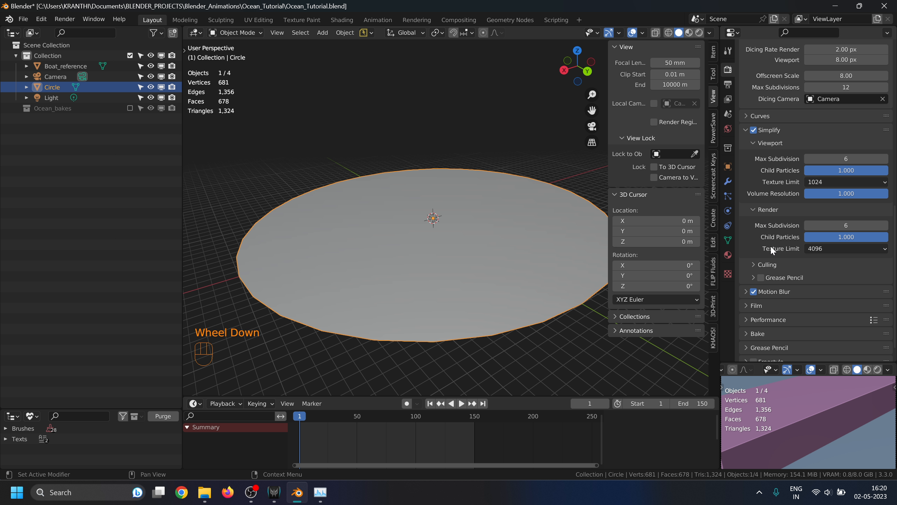
pyautogui.click(746, 284)
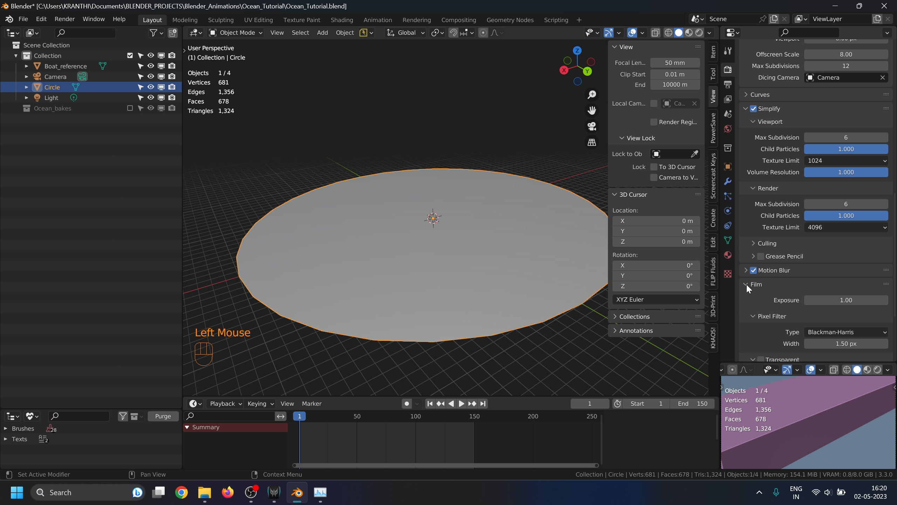
pyautogui.scroll(-2, 746, 284)
pyautogui.scroll(-2, 745, 283)
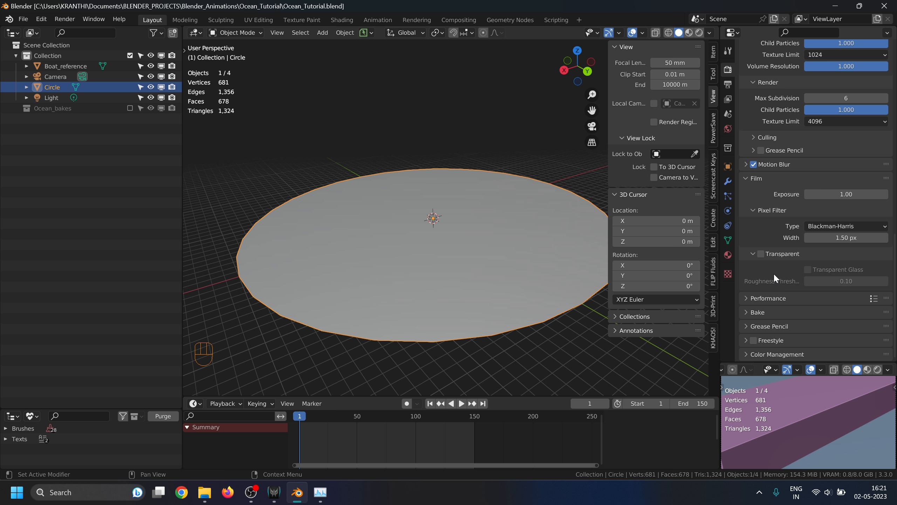
pyautogui.click(744, 177)
pyautogui.click(743, 298)
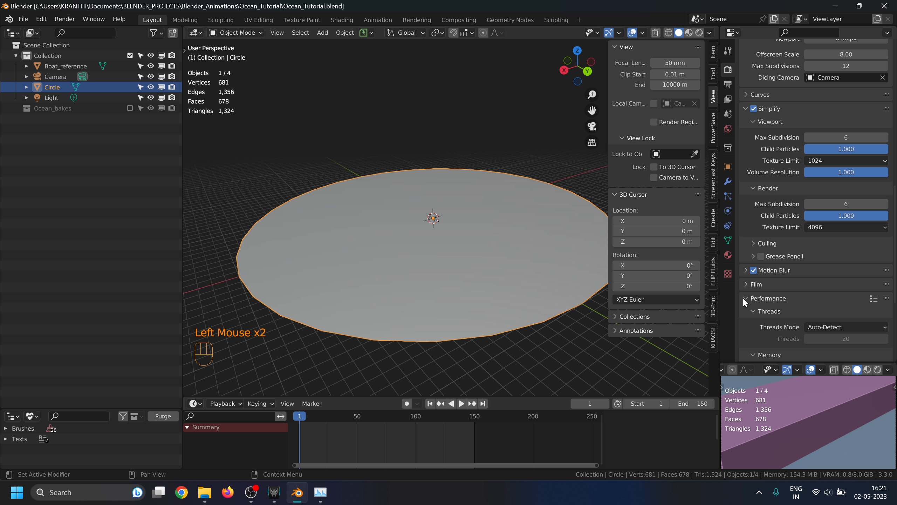
pyautogui.scroll(-2, 749, 297)
pyautogui.scroll(-2, 854, 304)
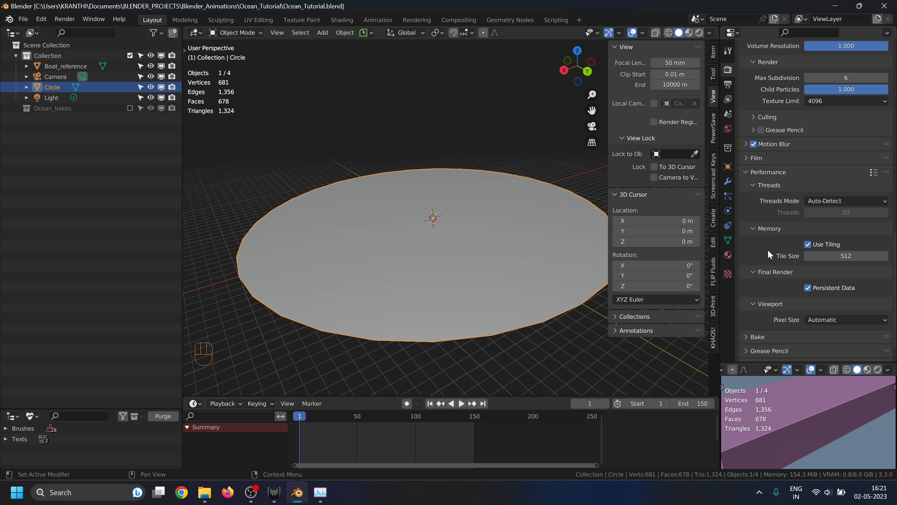
pyautogui.scroll(-2, 768, 249)
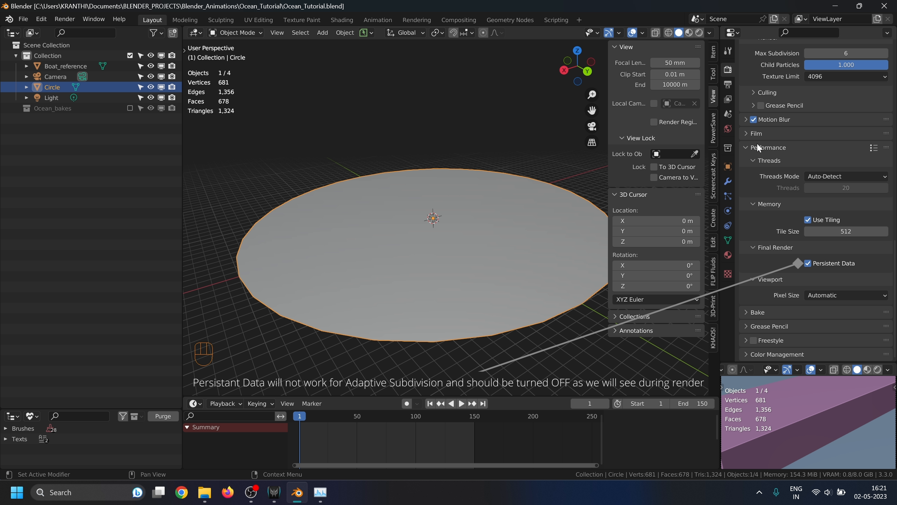
pyautogui.click(745, 146)
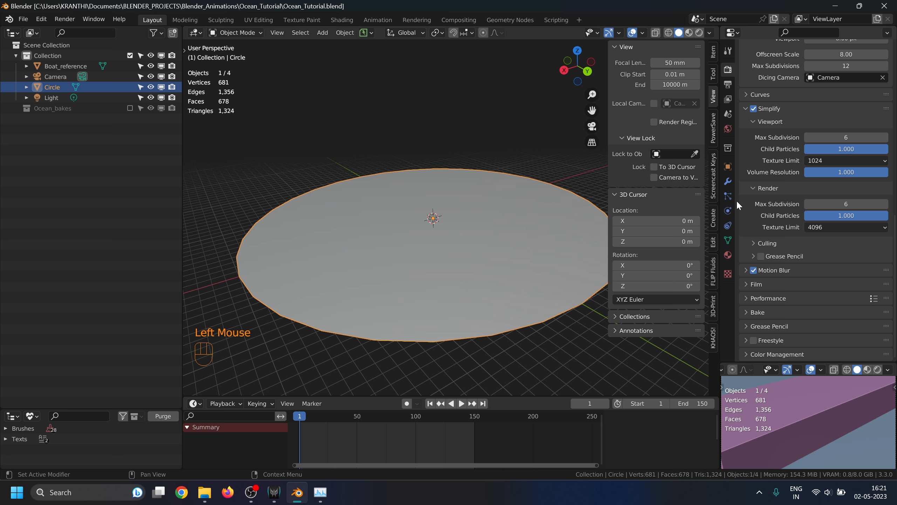
pyautogui.scroll(2, 774, 272)
pyautogui.scroll(6, 776, 272)
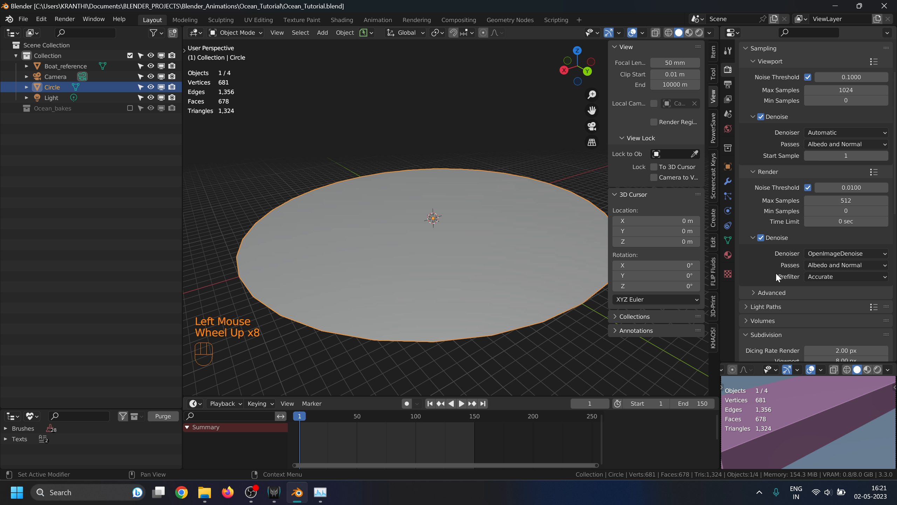
pyautogui.scroll(4, 777, 272)
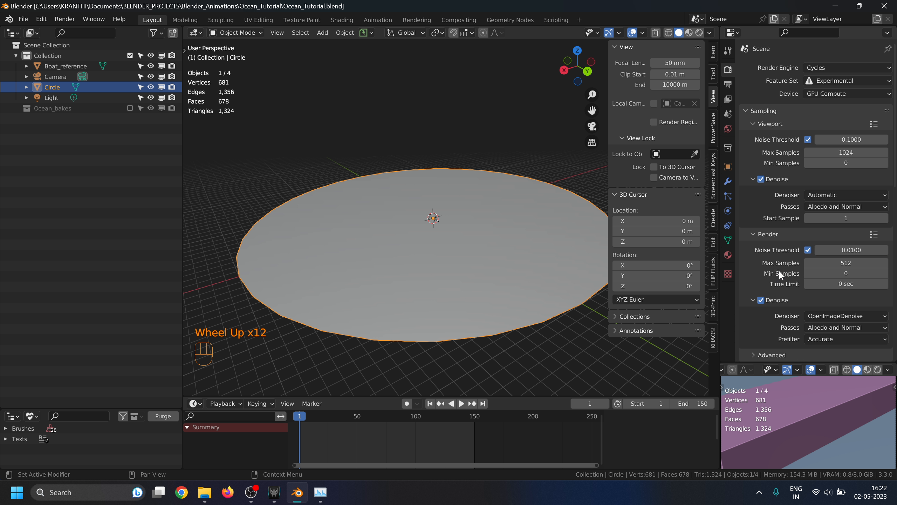
# - Check the resolution percentage in the scene's output properties
pyautogui.click(727, 86)
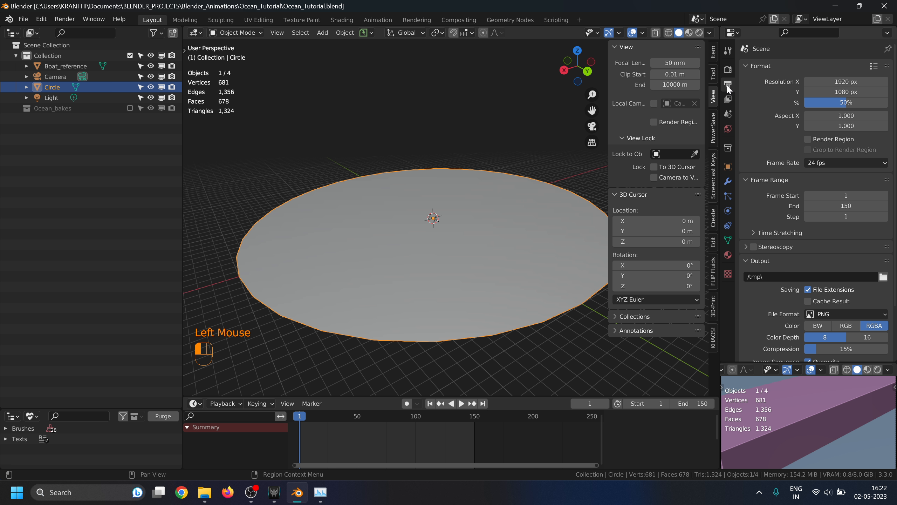
pyautogui.doubleClick(840, 102)
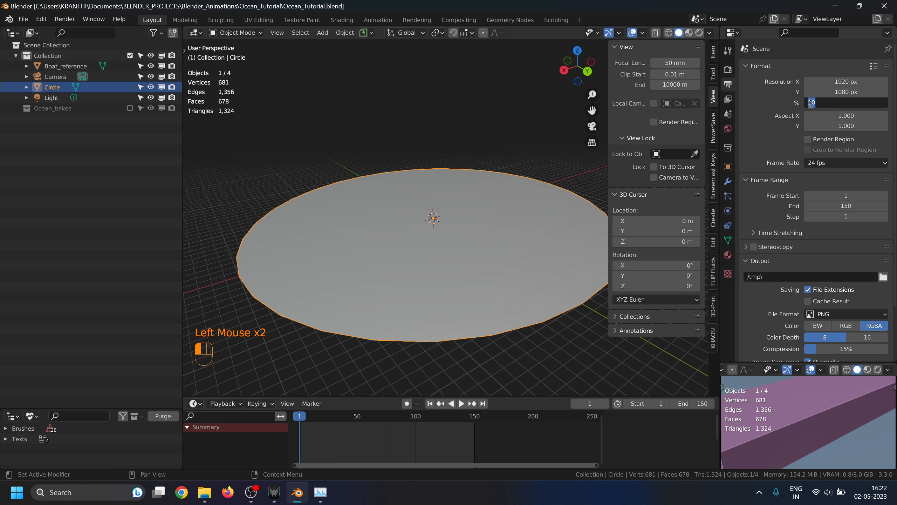
pyautogui.press('Return')
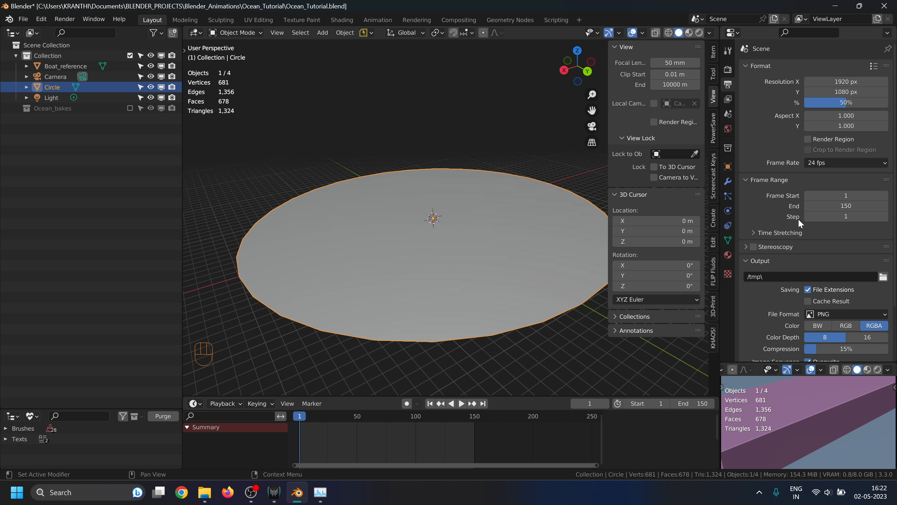
# - Browse for the render output path and create a folder named Ocean_png inside the bookmarked Ocean_Tutorial folder
pyautogui.scroll(-5, 799, 219)
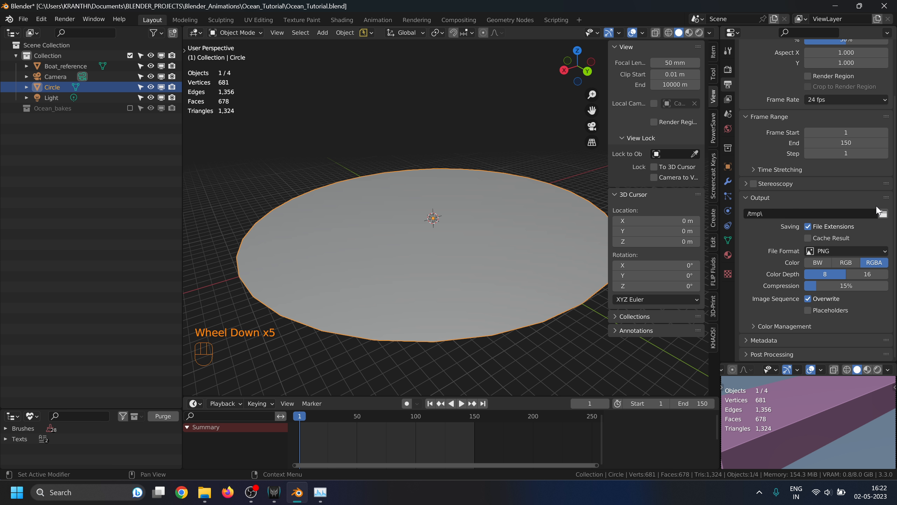
pyautogui.click(883, 214)
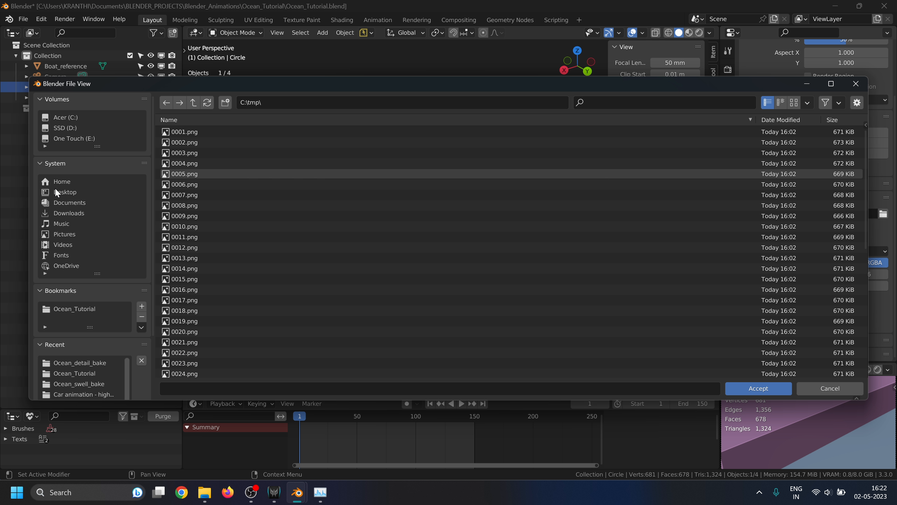
pyautogui.click(75, 308)
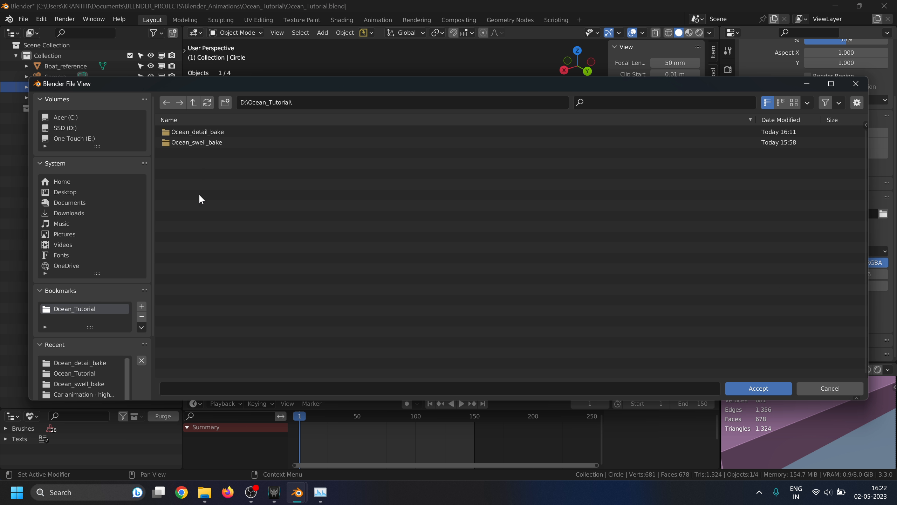
pyautogui.rightClick(199, 194)
pyautogui.click(178, 217)
pyautogui.write('oce')
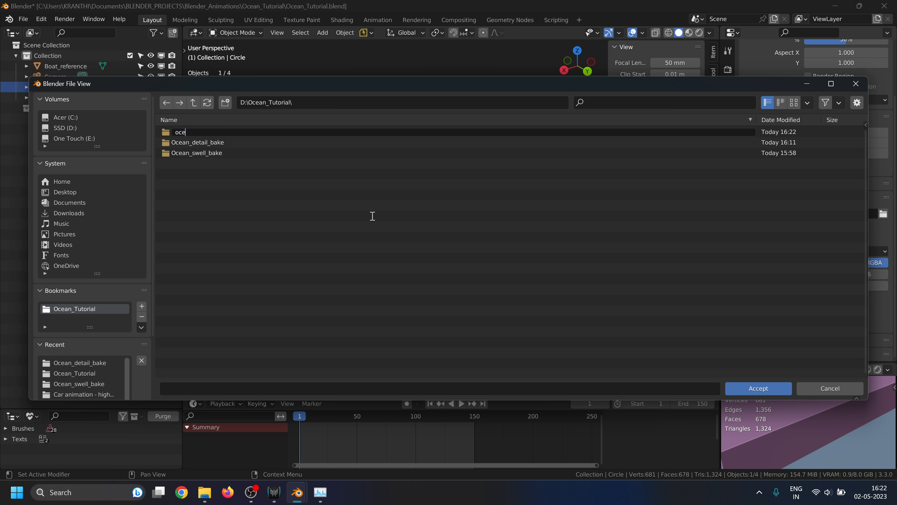
pyautogui.press('BackSpace')
pyautogui.press('BackSpace')
pyautogui.press('BackSpace')
pyautogui.write('Ocean_png')
pyautogui.press('Return')
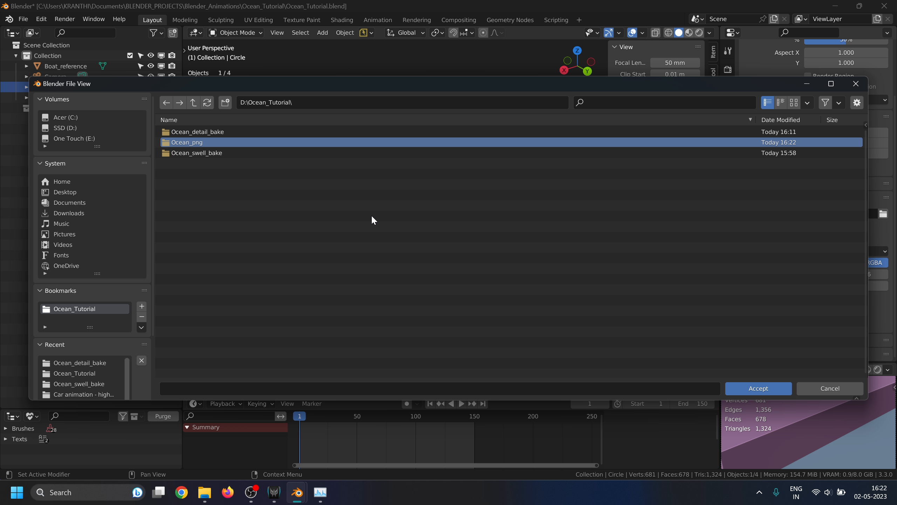
# - Set the render output path to the D:\Ocean_Tutorial\Ocean_png\ folder
pyautogui.click(759, 389)
pyautogui.click(759, 389)
pyautogui.scroll(-2, 753, 233)
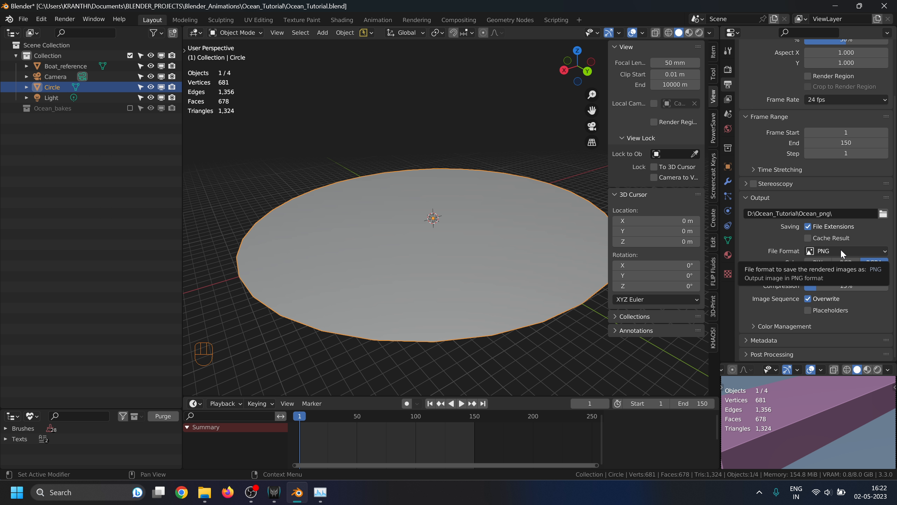
# - Save the ocean project file after reviewing the PNG output settings
pyautogui.hotkey('ctrl', 's')
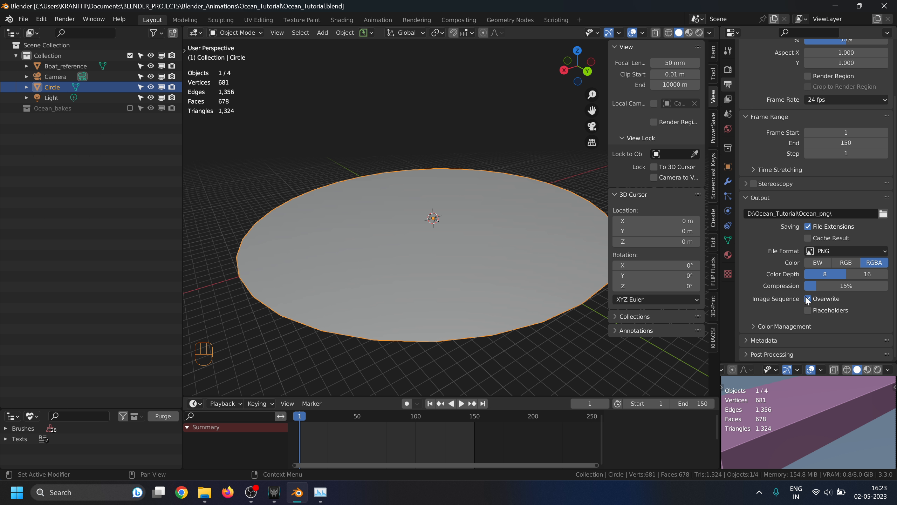
pyautogui.scroll(-2, 776, 301)
pyautogui.scroll(4, 776, 301)
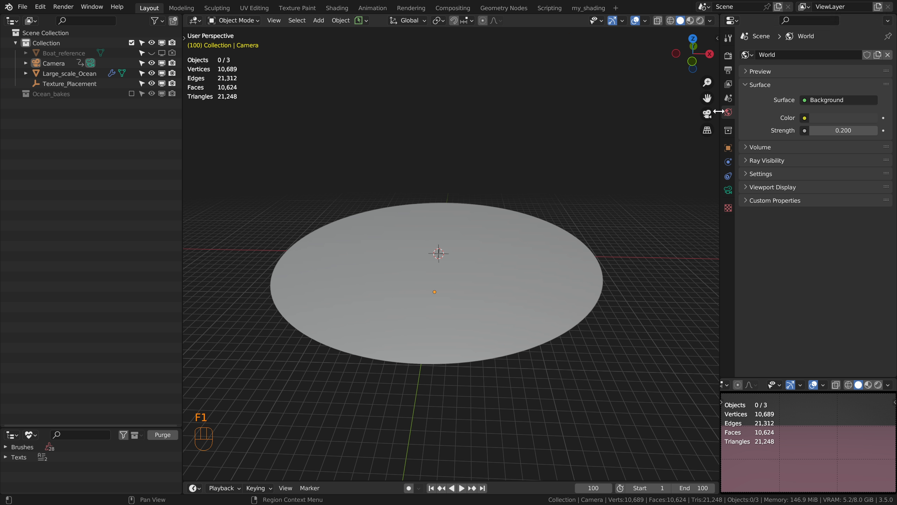
# - Assign a Sky Texture to the world background's color
pyautogui.click(727, 111)
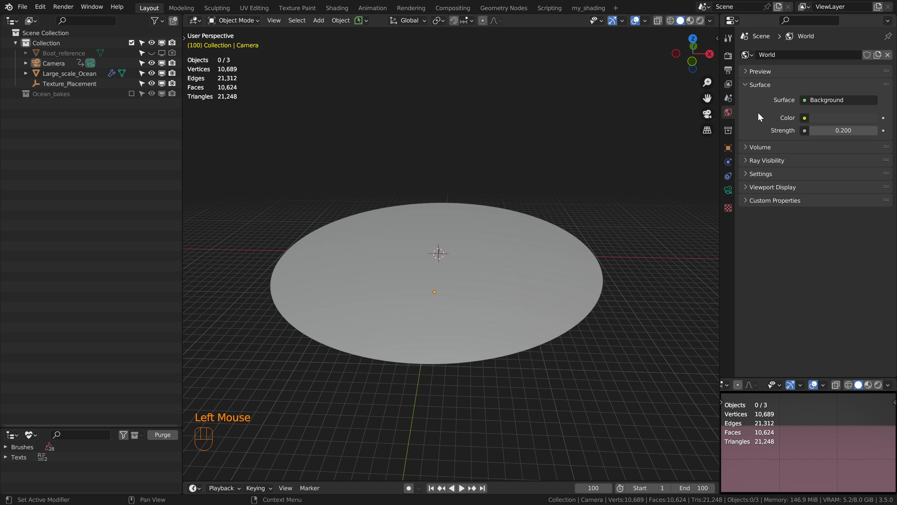
pyautogui.click(805, 118)
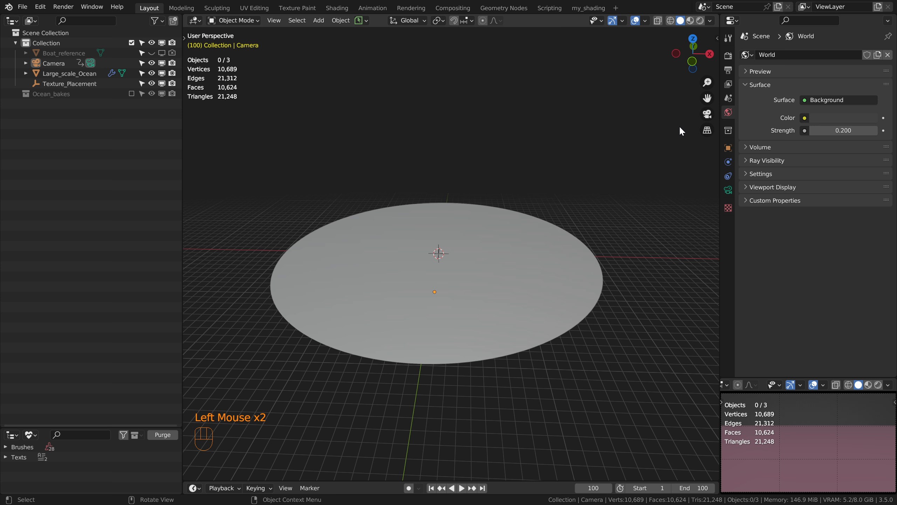
pyautogui.click(806, 116)
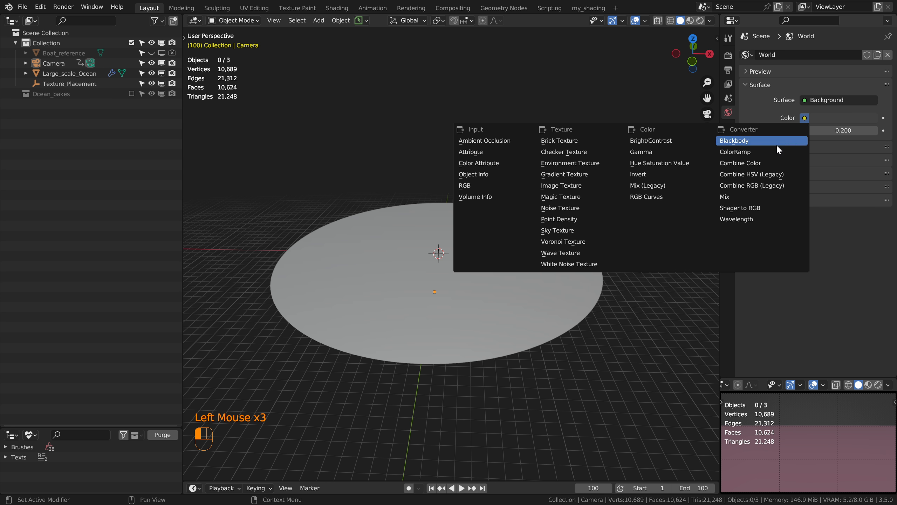
pyautogui.click(578, 233)
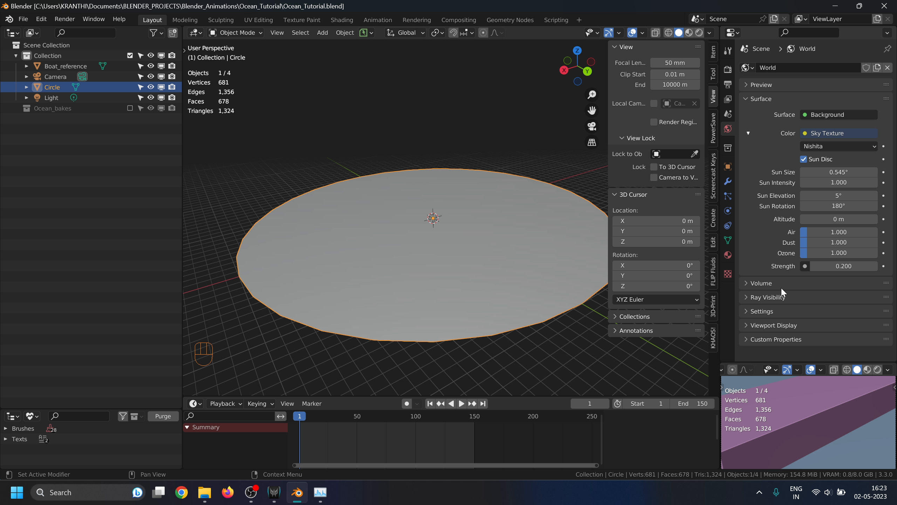
# - Add a Subdivision Surface modifier to the Circle object
pyautogui.click(729, 182)
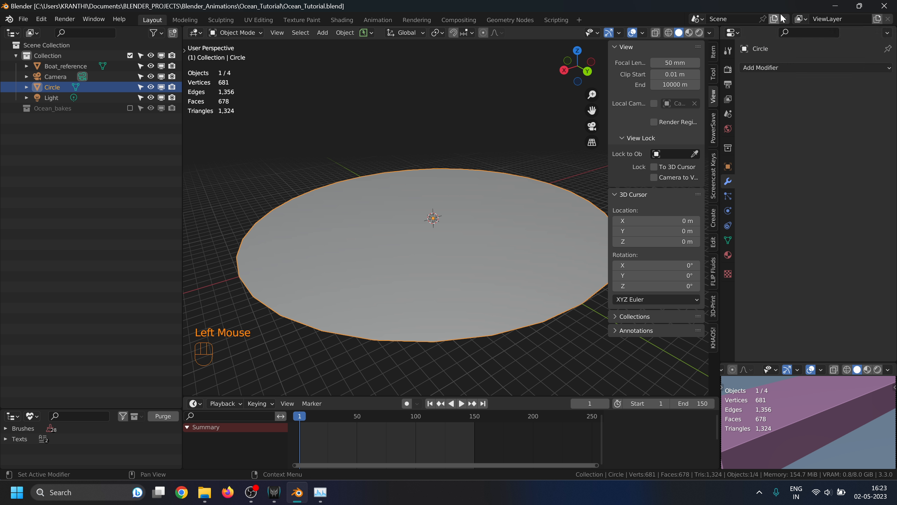
pyautogui.click(806, 67)
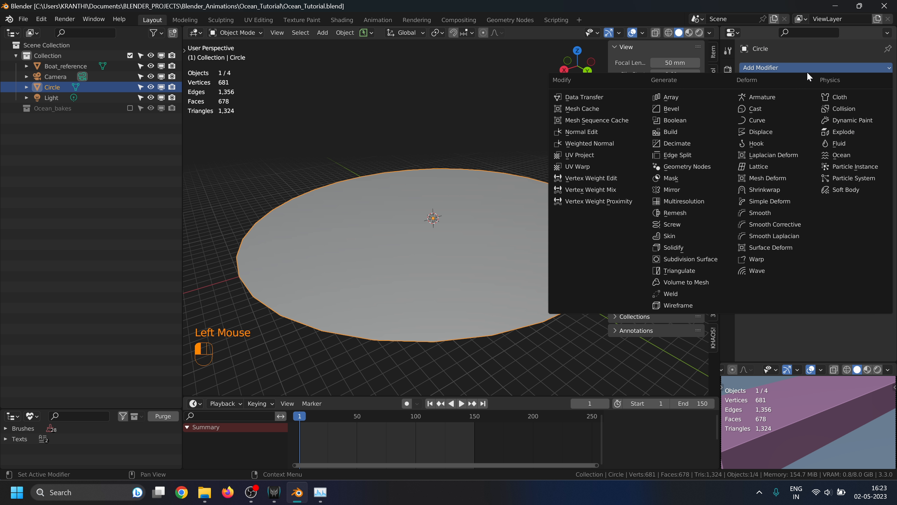
pyautogui.click(702, 261)
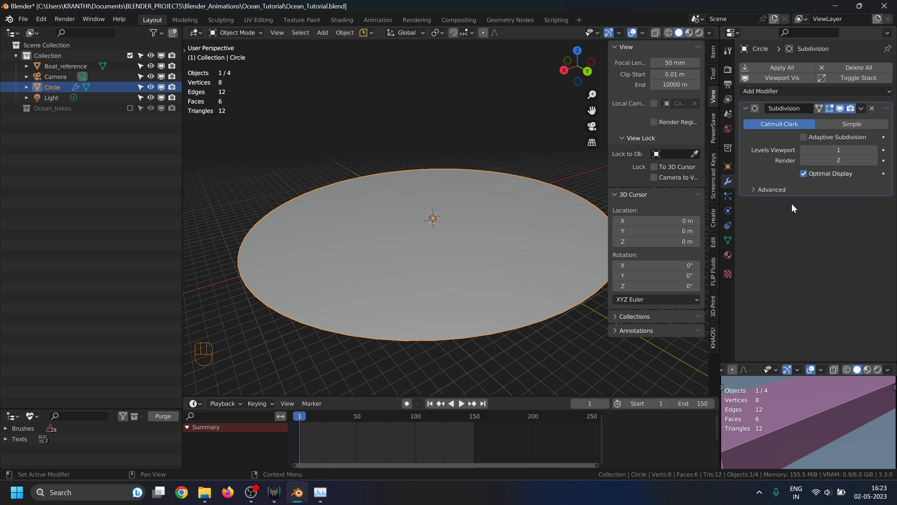
# - Add a second Subdivision Surface modifier to the Circle with Adaptive Subdivision enabled, and save the file
pyautogui.click(795, 91)
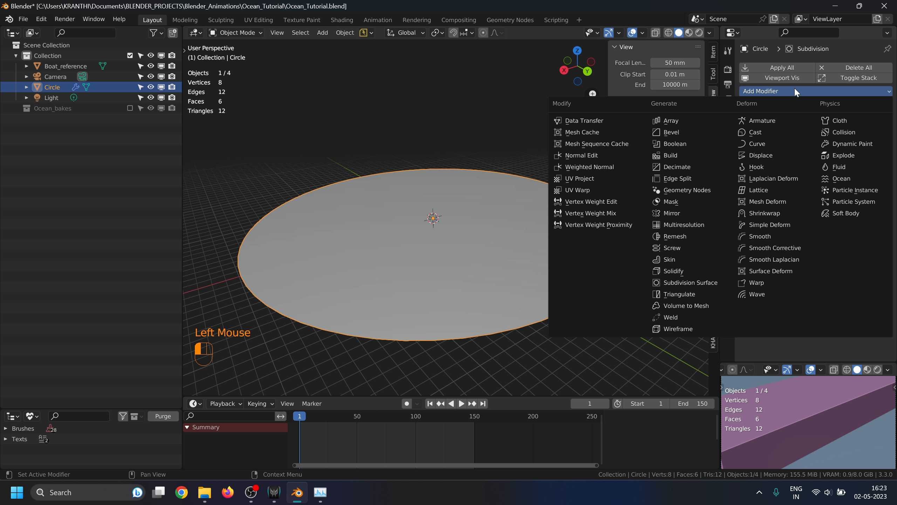
pyautogui.click(713, 284)
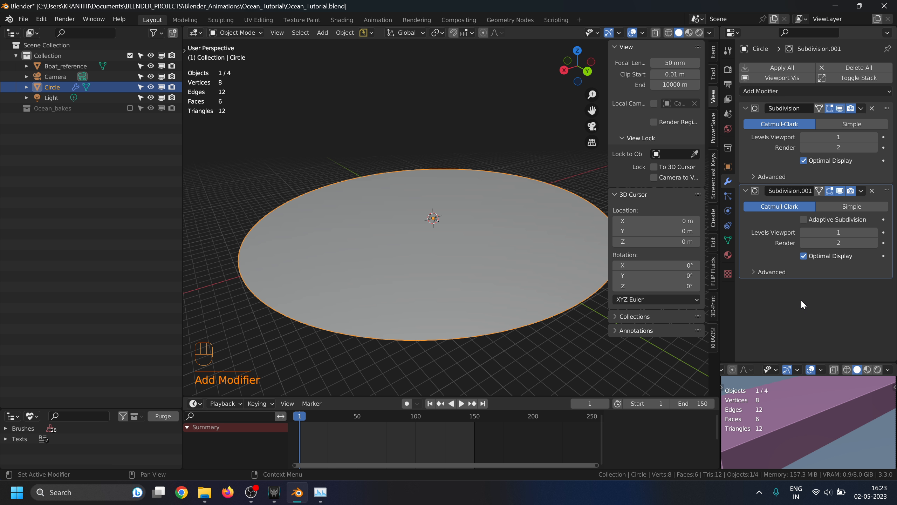
pyautogui.click(803, 219)
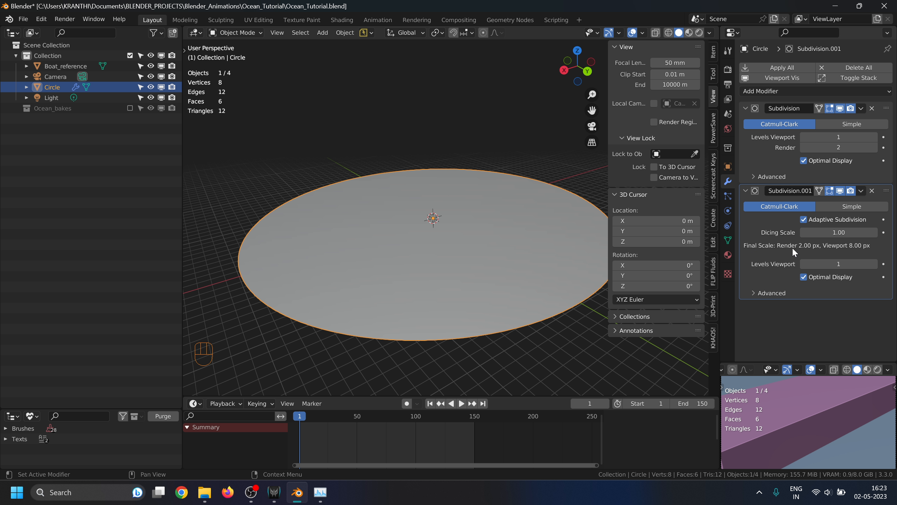
pyautogui.hotkey('ctrl', 's')
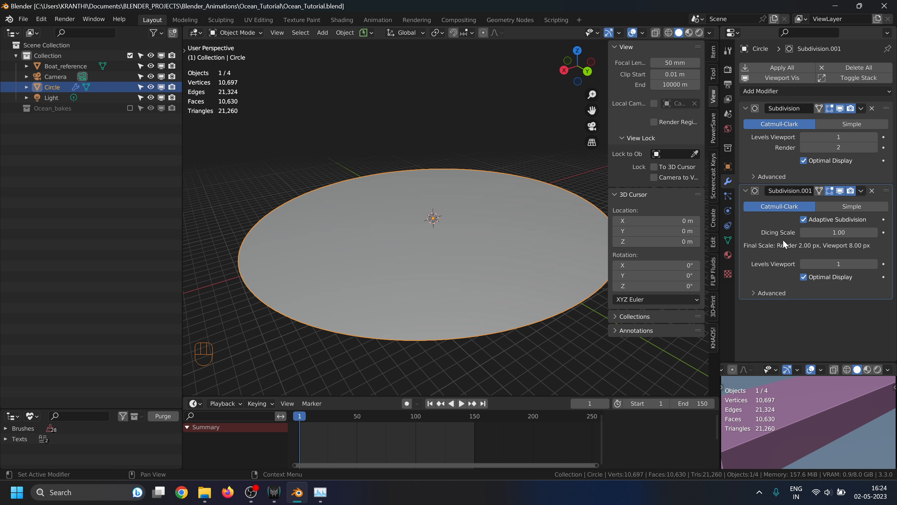
# - Review the scene's render Subdivision settings, including dicing rates and dicing camera, and return to the Circle's modifiers
pyautogui.click(727, 71)
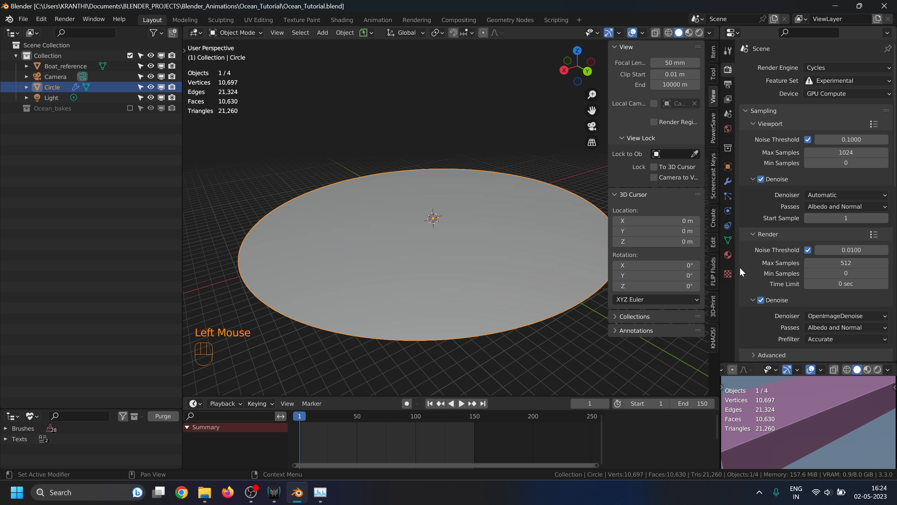
pyautogui.scroll(-4, 767, 135)
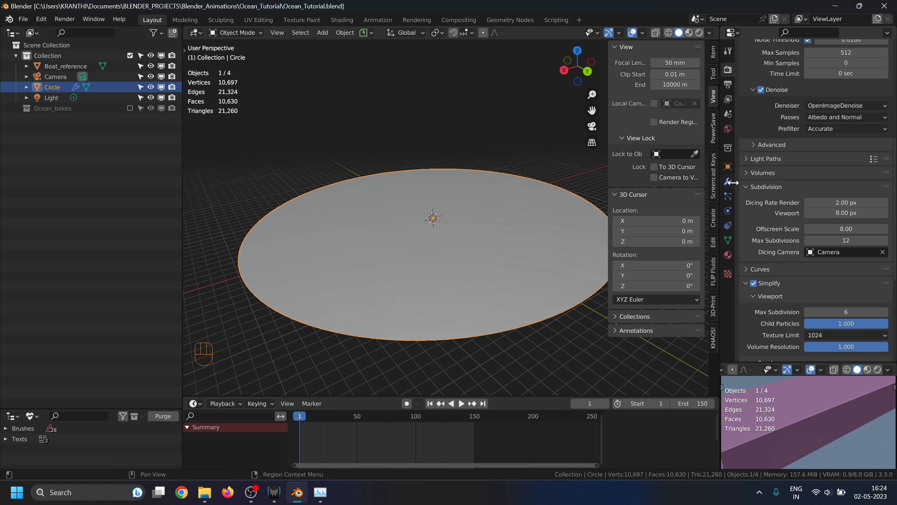
pyautogui.click(727, 181)
pyautogui.click(727, 181)
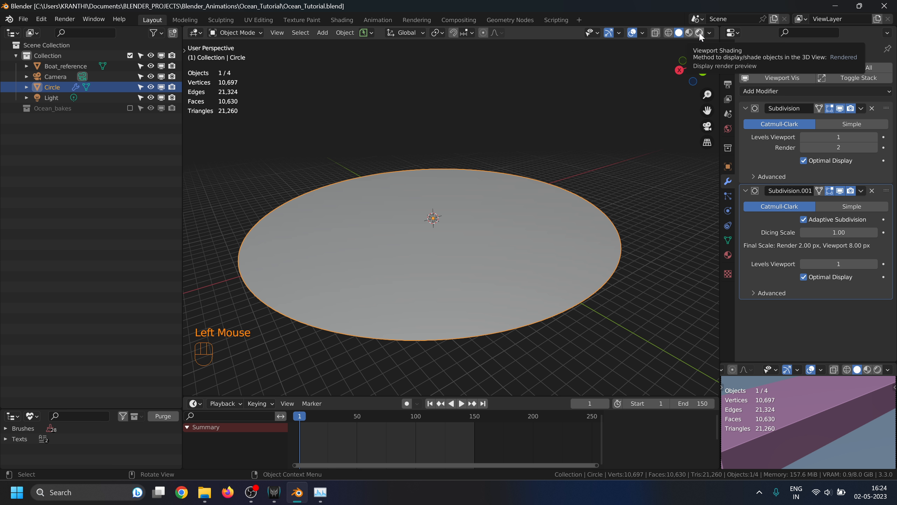
# - Create a new material for the Circle while previewing it in Rendered shading, and return to Solid shading
pyautogui.click(699, 33)
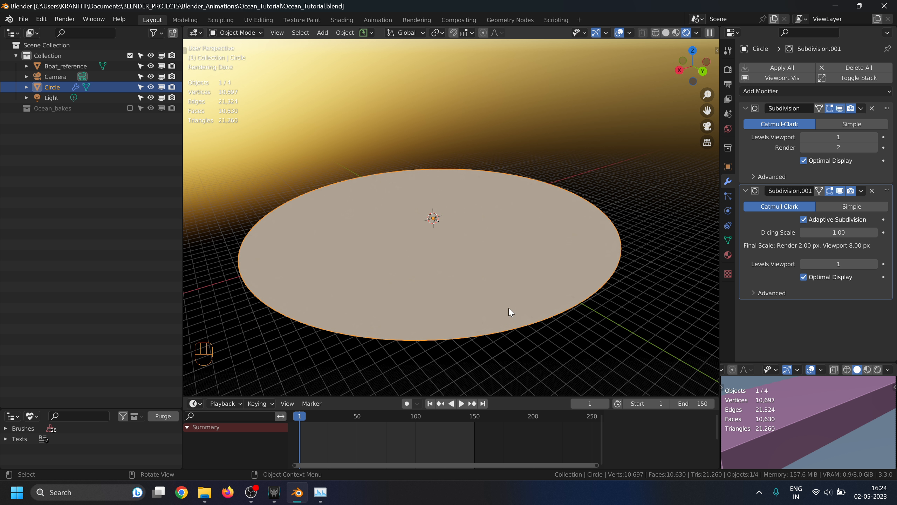
pyautogui.click(728, 255)
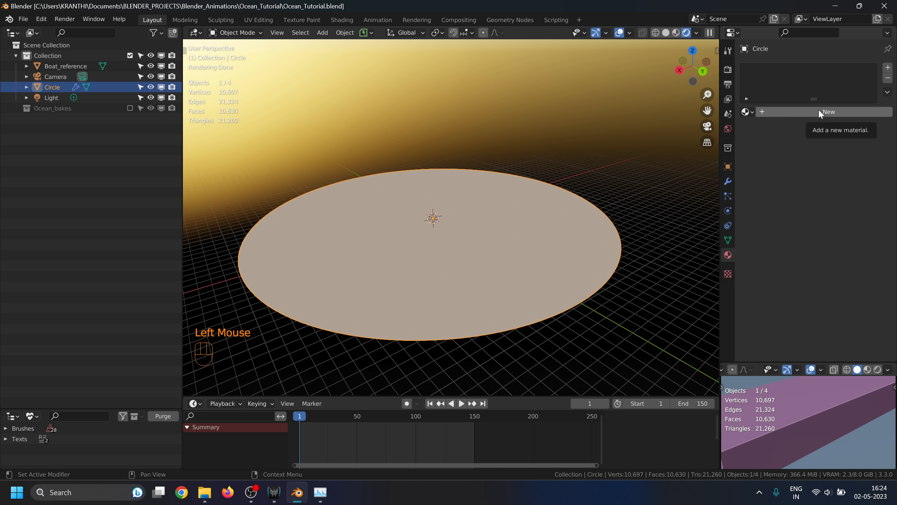
pyautogui.click(536, 243)
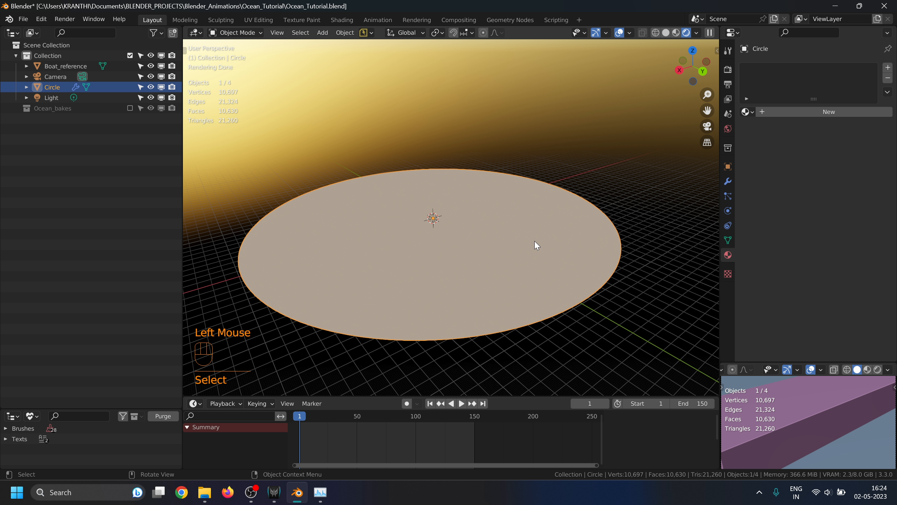
pyautogui.doubleClick(818, 111)
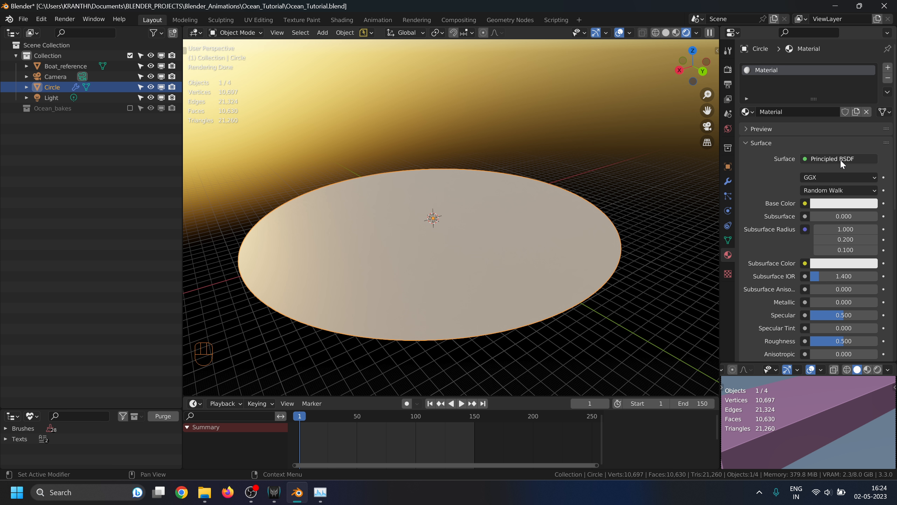
pyautogui.doubleClick(666, 32)
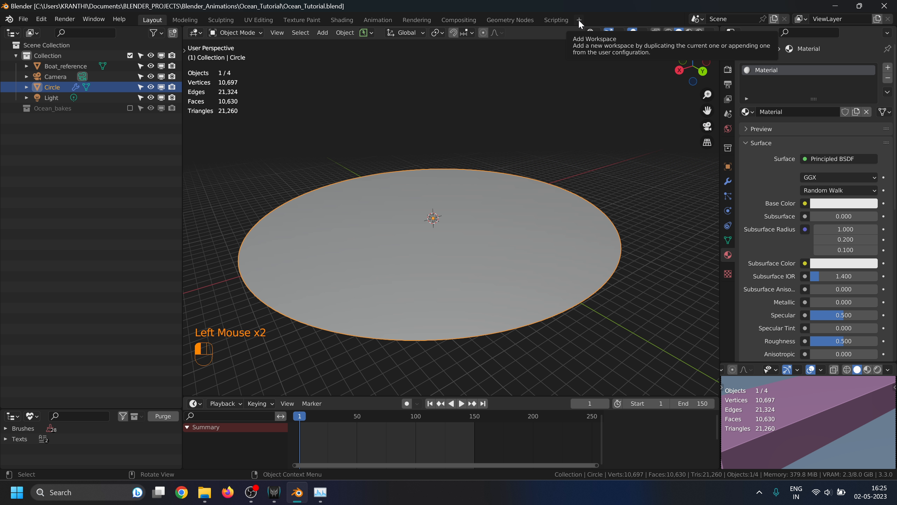
# - Add a General Layout workspace and rename it my_shading
pyautogui.click(579, 21)
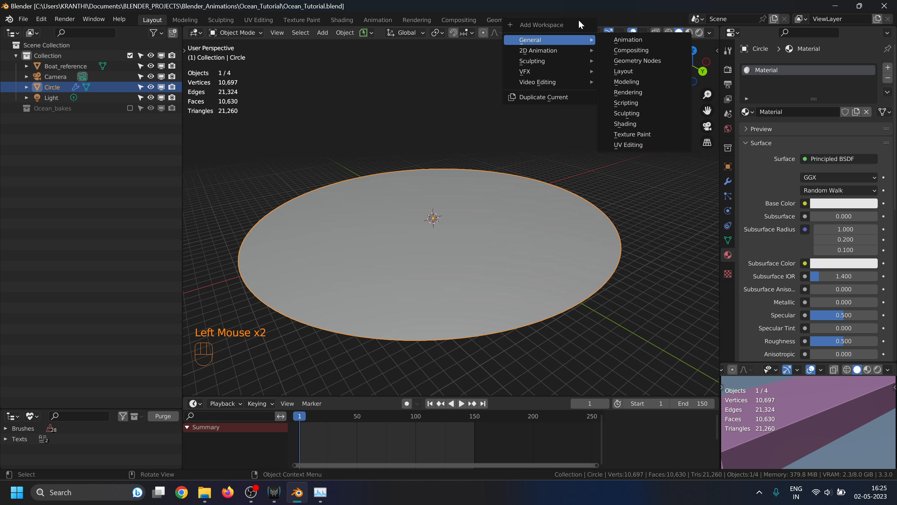
pyautogui.click(633, 72)
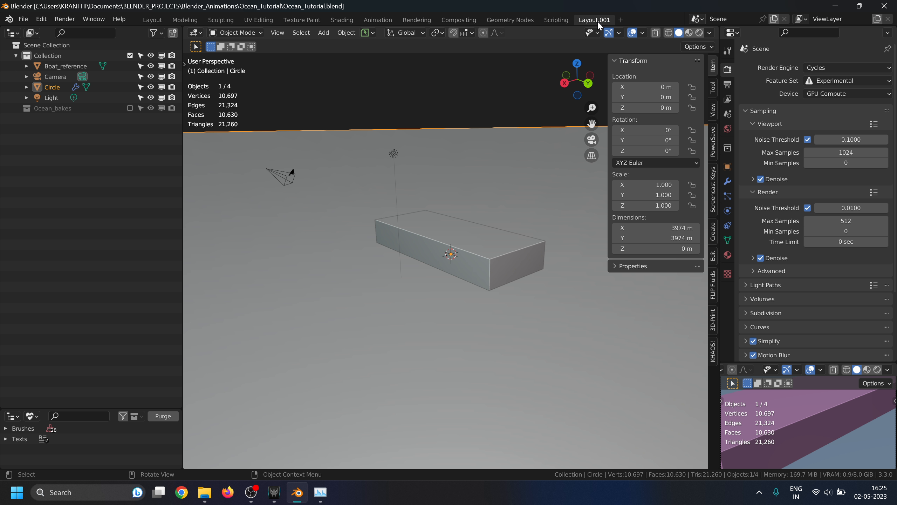
pyautogui.doubleClick(598, 20)
pyautogui.write('my_shading')
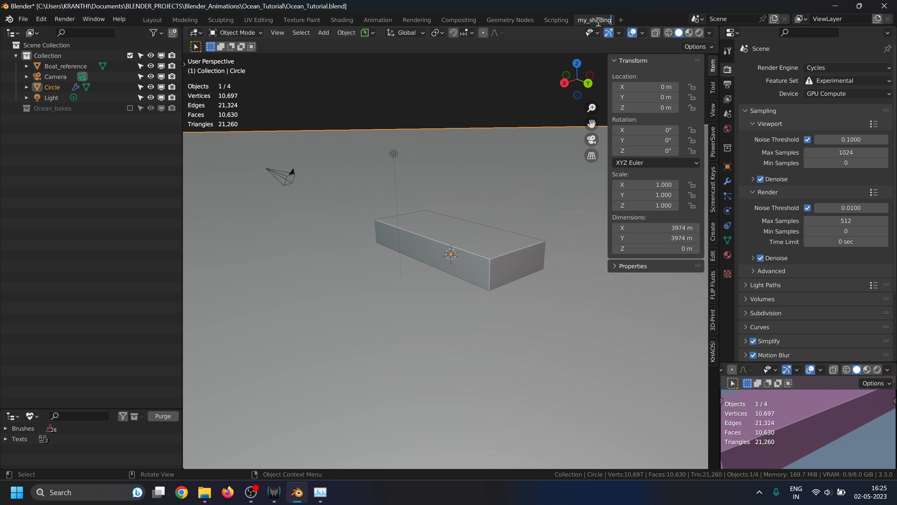
pyautogui.press('Return')
# - Widen the Outliner area to about half the window and turn it into a Shader Editor with its sidebar hidden
pyautogui.moveTo(181, 45); pyautogui.dragTo(391, 48)
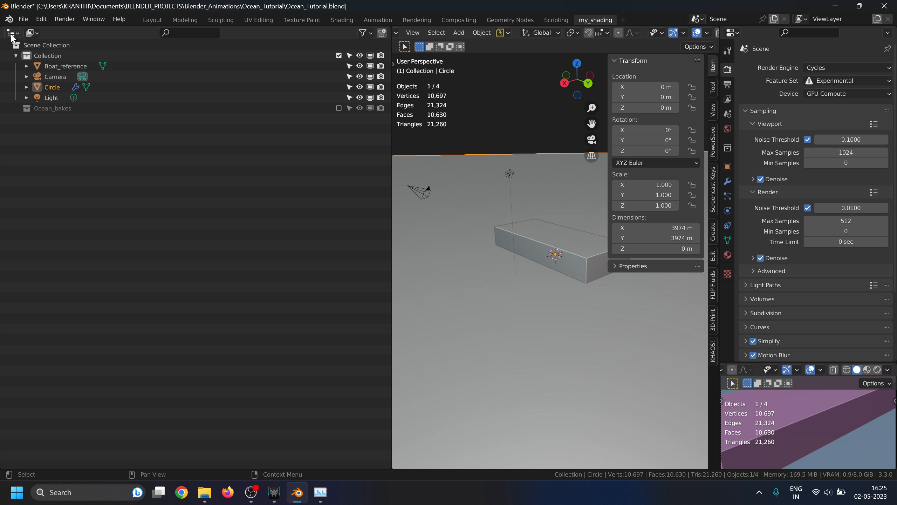
pyautogui.click(12, 34)
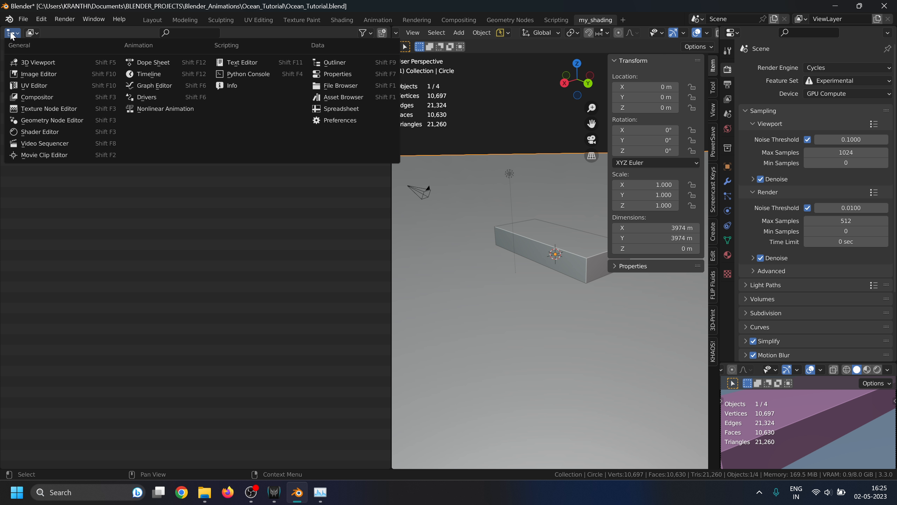
pyautogui.click(43, 143)
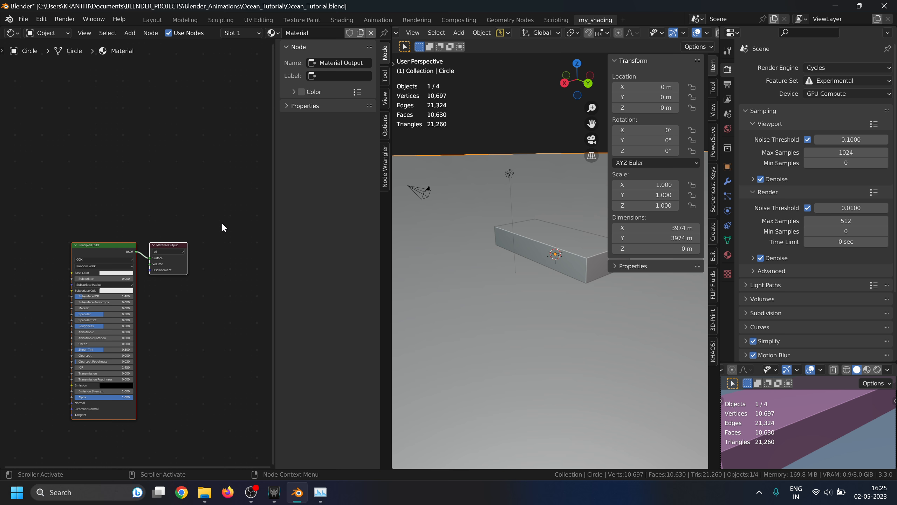
pyautogui.press('n')
pyautogui.moveTo(177, 314); pyautogui.dragTo(265, 248, button='middle')
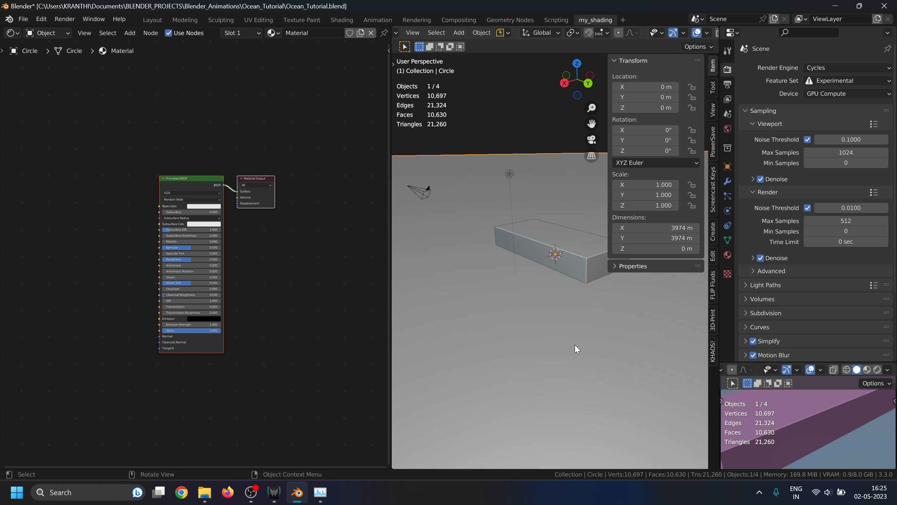
# - Look through the camera in the 3D viewport, lock the camera to the view, and hide the sidebar
pyautogui.press('KP_0')
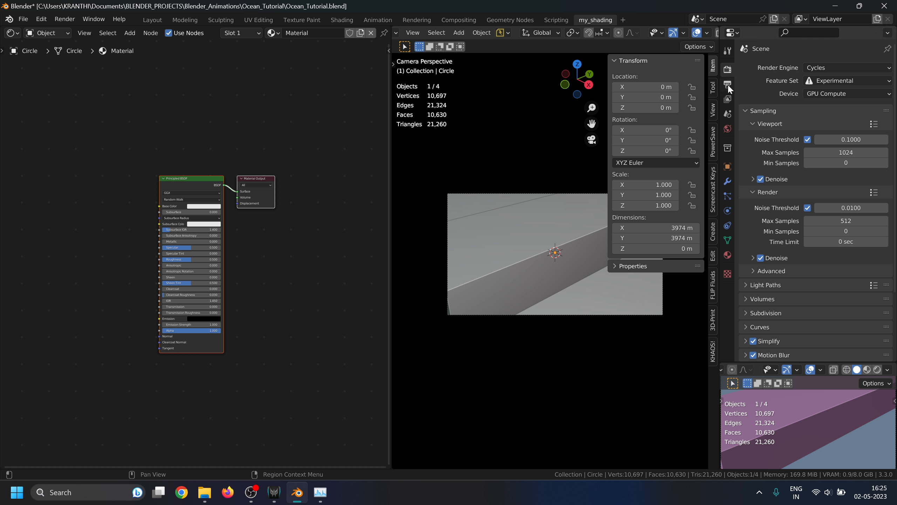
pyautogui.click(713, 110)
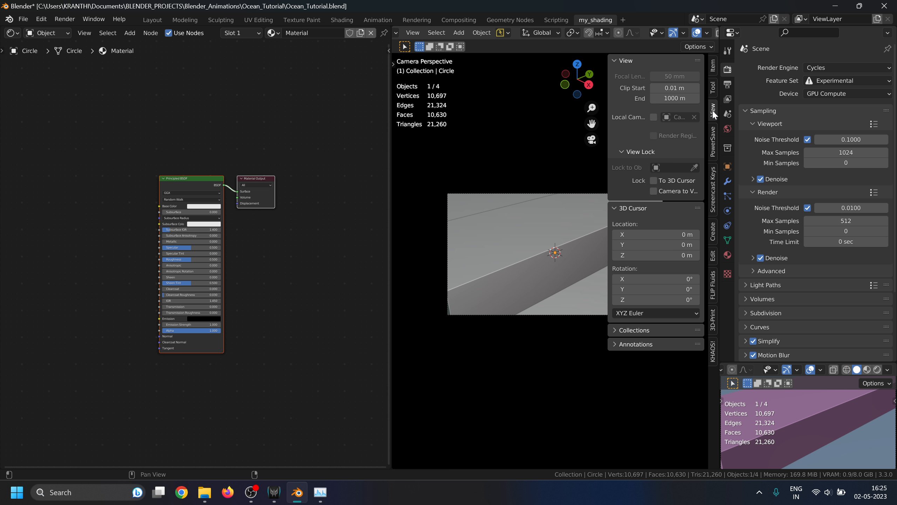
pyautogui.click(653, 191)
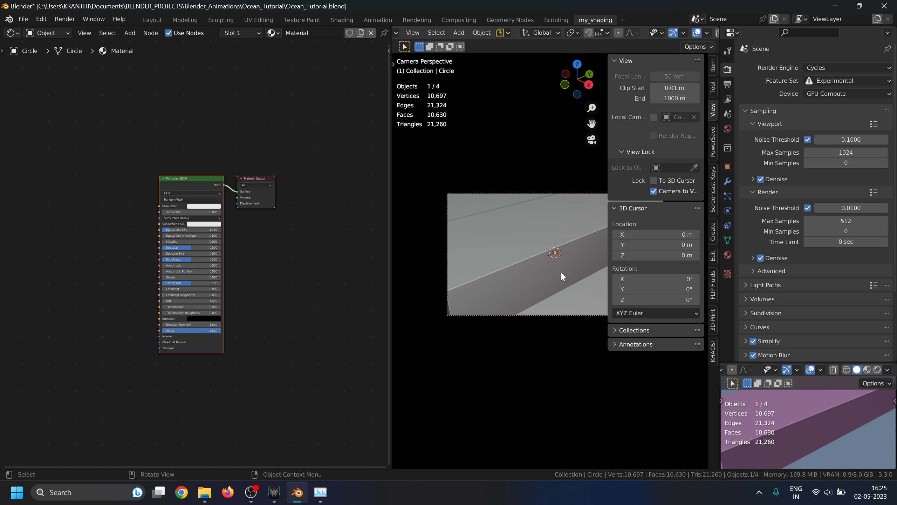
pyautogui.press('n')
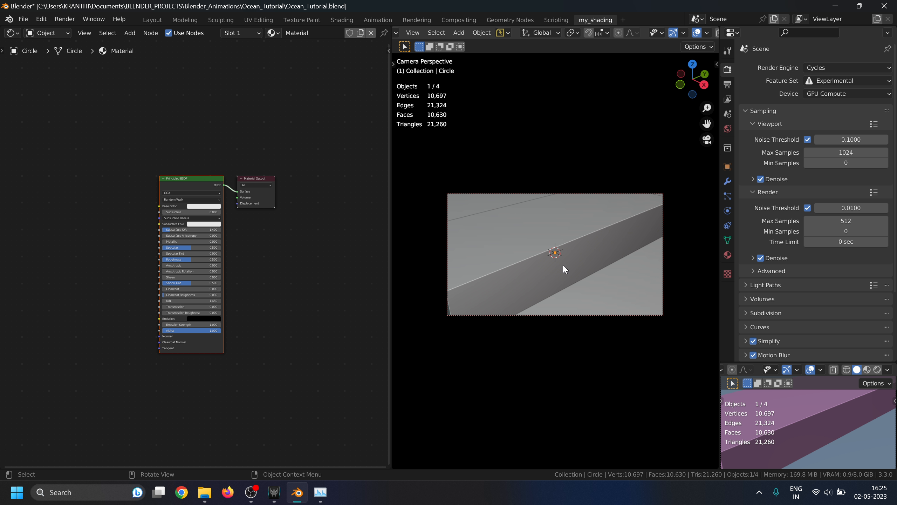
# - Select the boat reference and move the camera back to frame the whole box with the horizon, and save from the Layout workspace
pyautogui.click(564, 269)
pyautogui.moveTo(570, 265); pyautogui.dragTo(580, 246, button='middle')
pyautogui.scroll(-3, 573, 245)
pyautogui.scroll(-3, 573, 247)
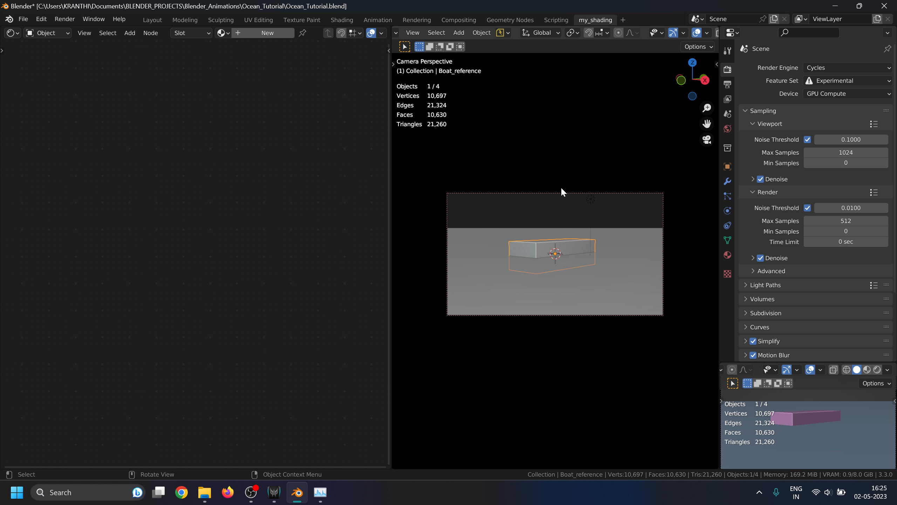
pyautogui.click(154, 19)
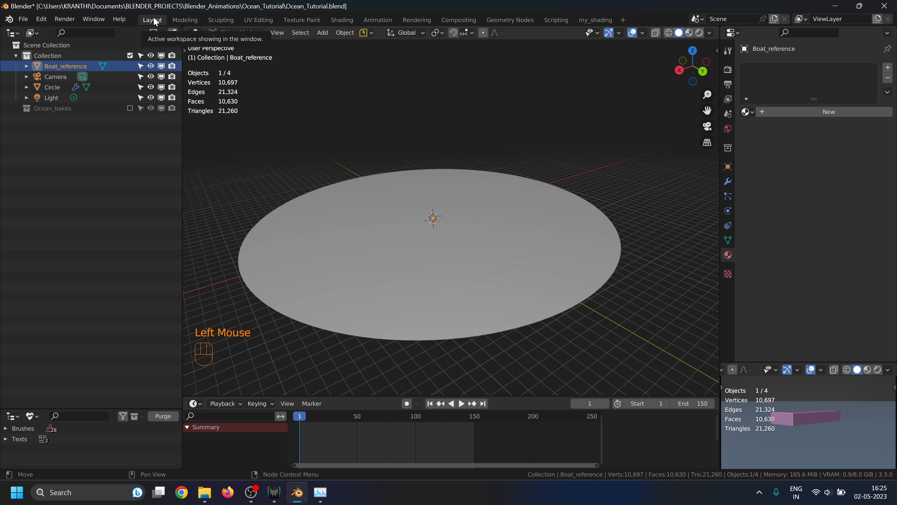
pyautogui.hotkey('ctrl', 's')
# - Turn on the Thirds composition guide in the camera's viewport display settings
pyautogui.click(53, 76)
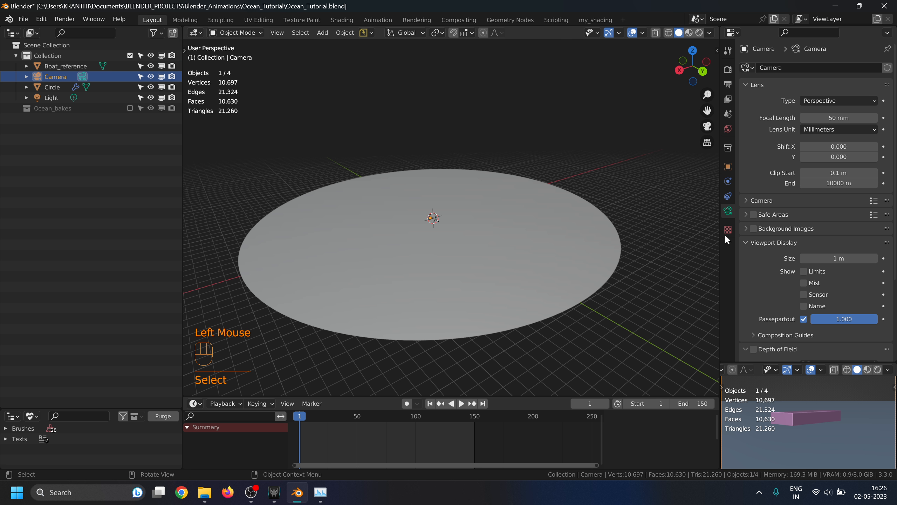
pyautogui.scroll(-4, 760, 255)
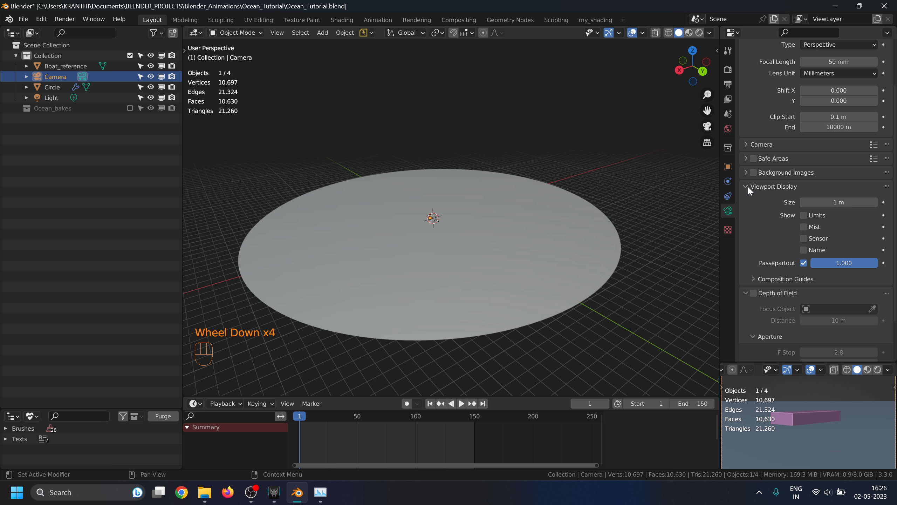
pyautogui.click(752, 278)
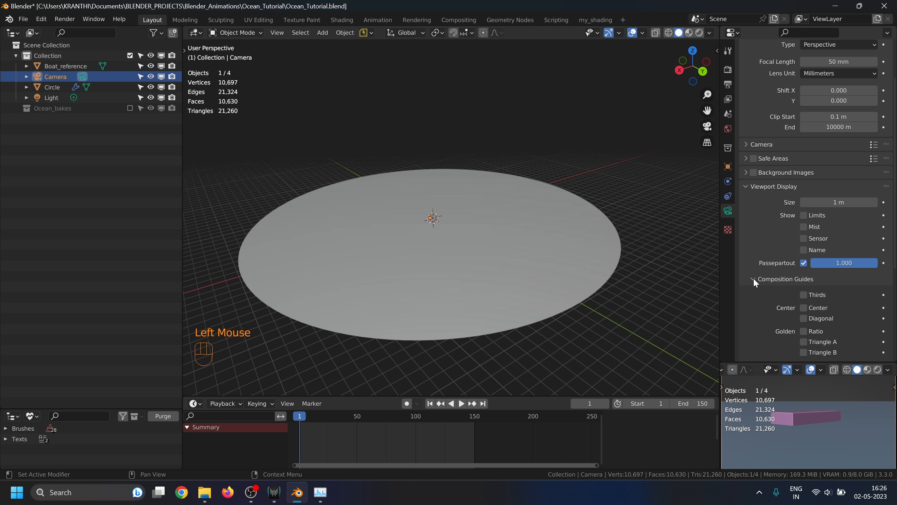
pyautogui.scroll(-3, 759, 277)
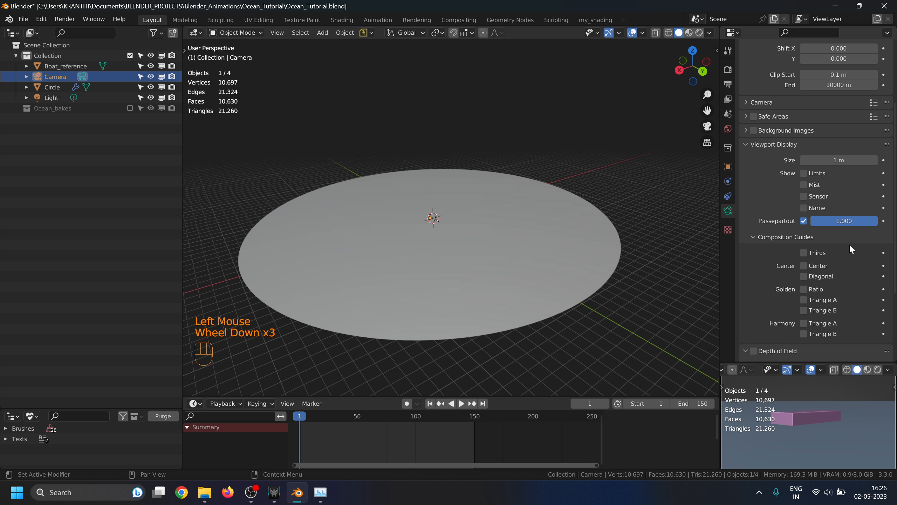
pyautogui.click(803, 252)
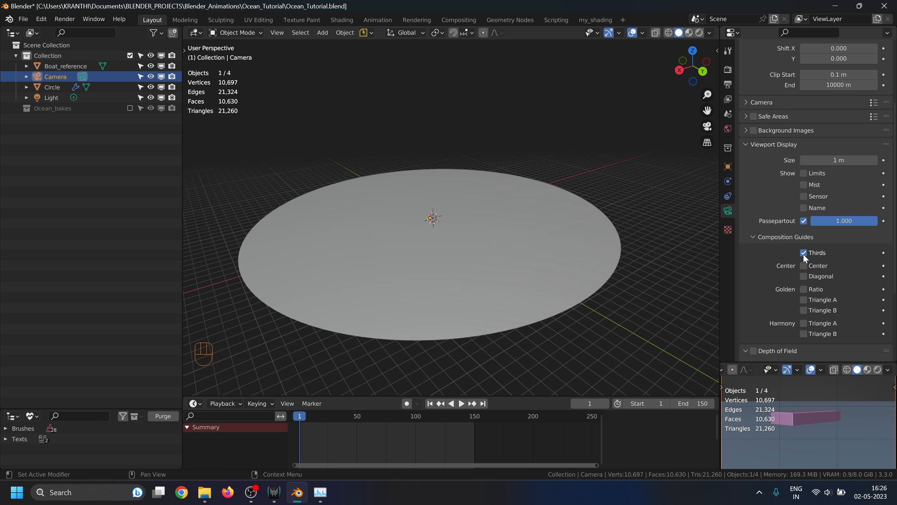
# - Set the camera's focal length to 26 mm
pyautogui.scroll(2, 772, 246)
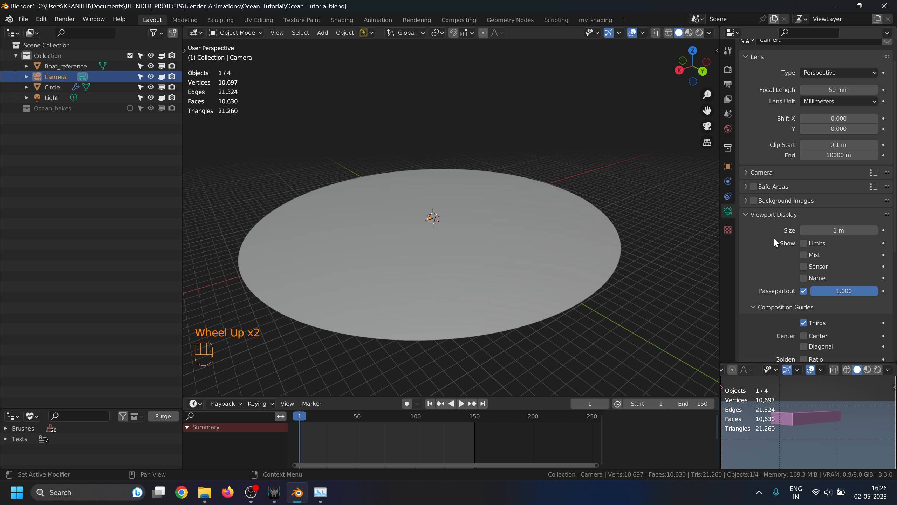
pyautogui.scroll(2, 774, 237)
pyautogui.click(832, 118)
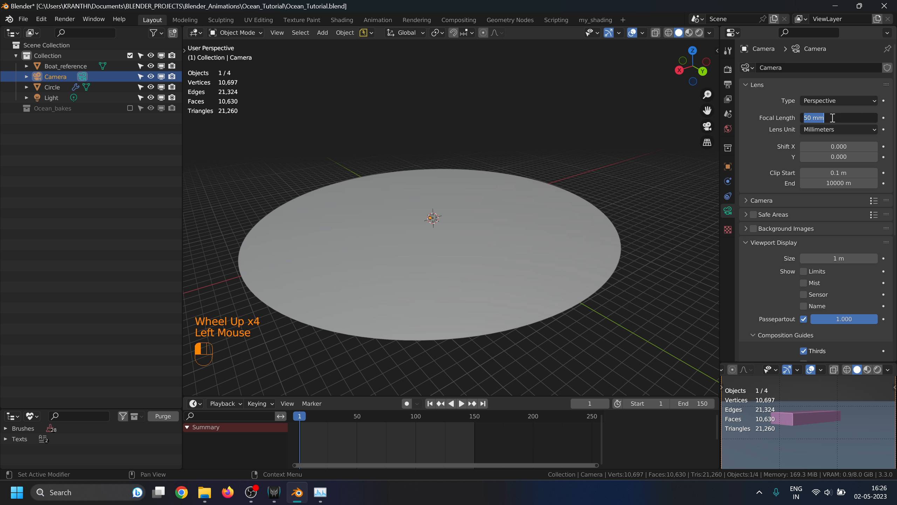
pyautogui.write('26')
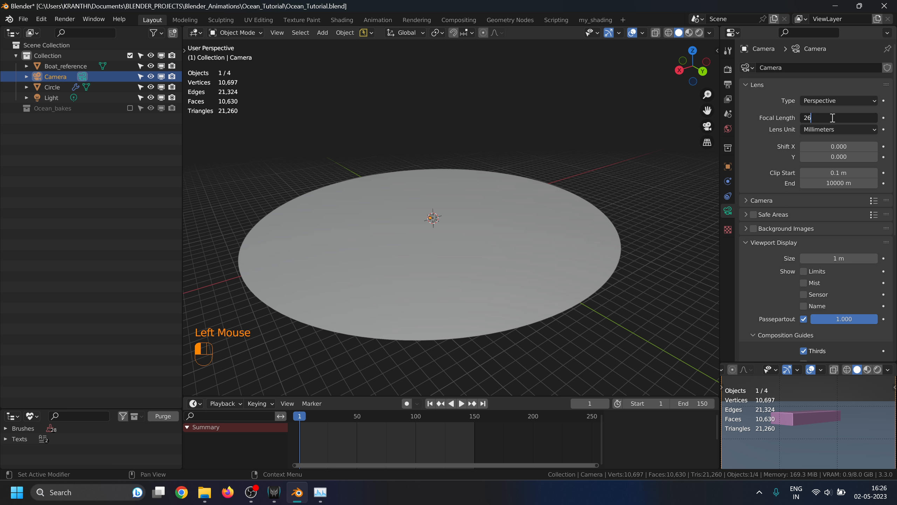
pyautogui.press('Return')
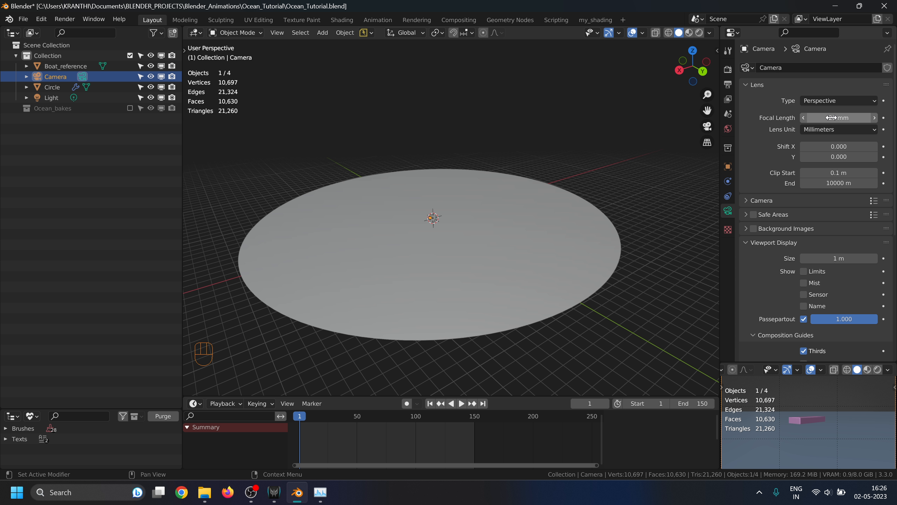
# - In the my_shading workspace, move the camera so the horizon lies near the upper thirds guide line
pyautogui.click(596, 20)
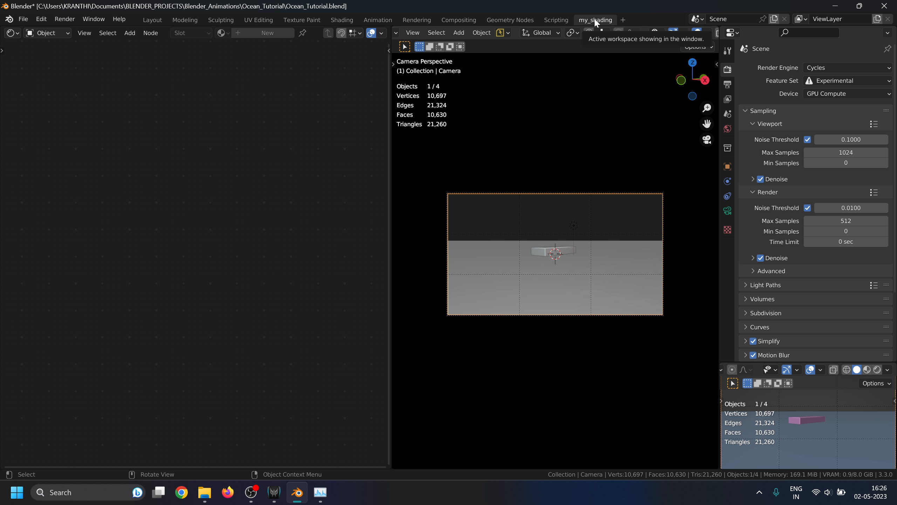
pyautogui.press('g')
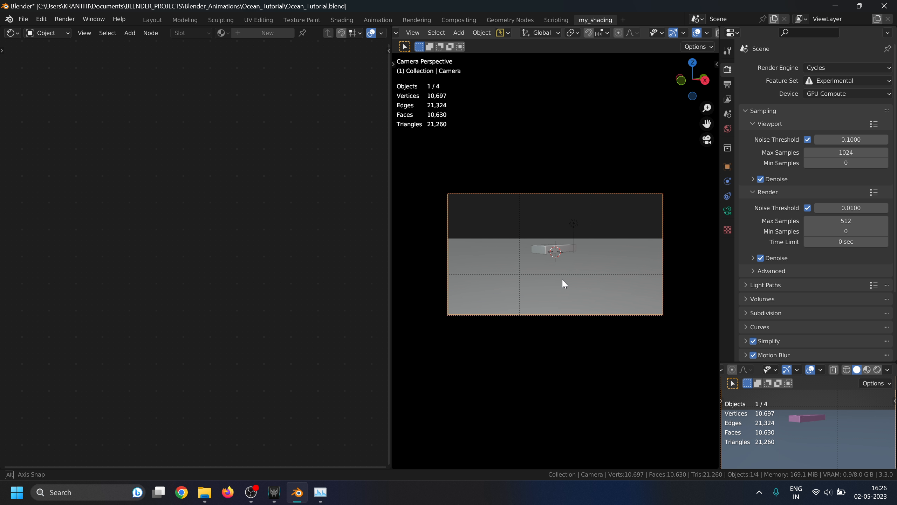
pyautogui.click(562, 282)
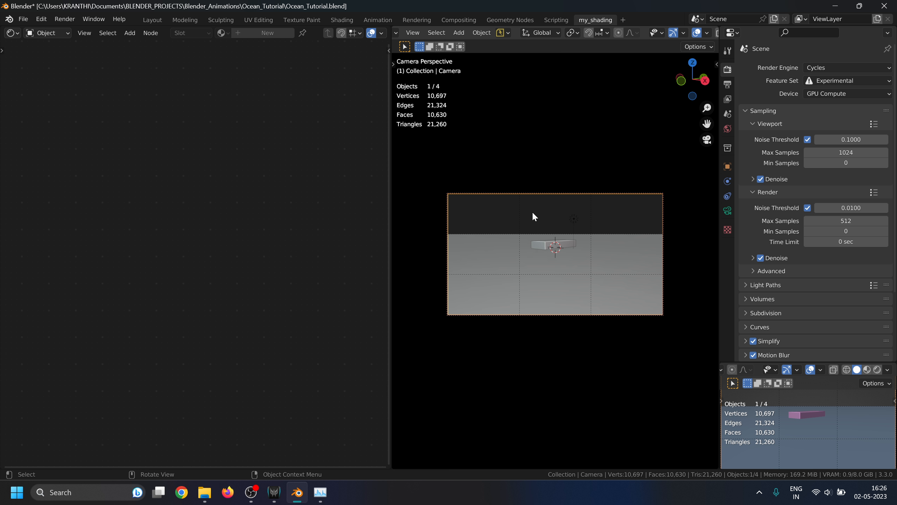
# - Select the ocean circle and set its Principled BSDF base color to black
pyautogui.click(472, 253)
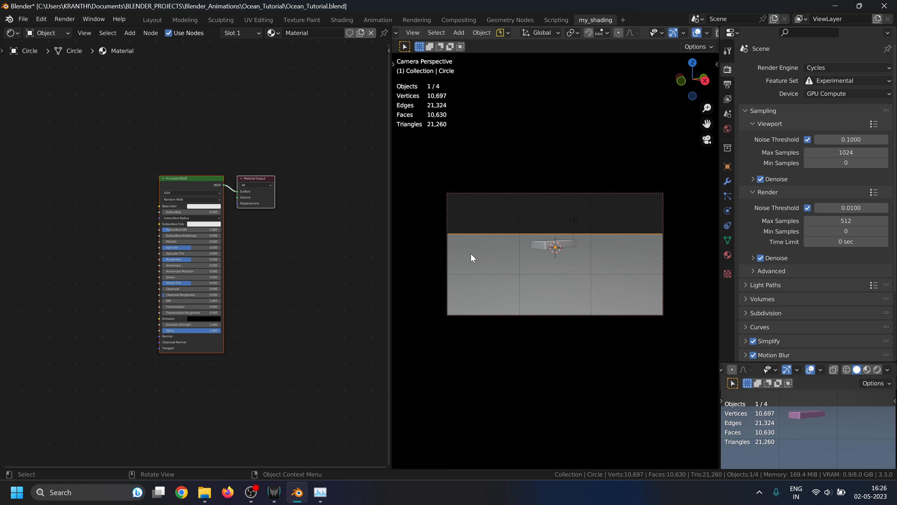
pyautogui.click(264, 288)
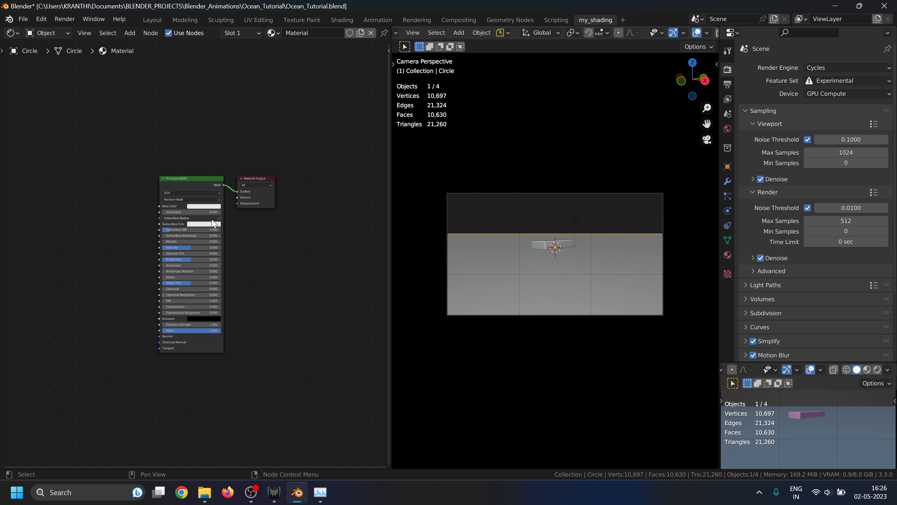
pyautogui.scroll(2, 181, 244)
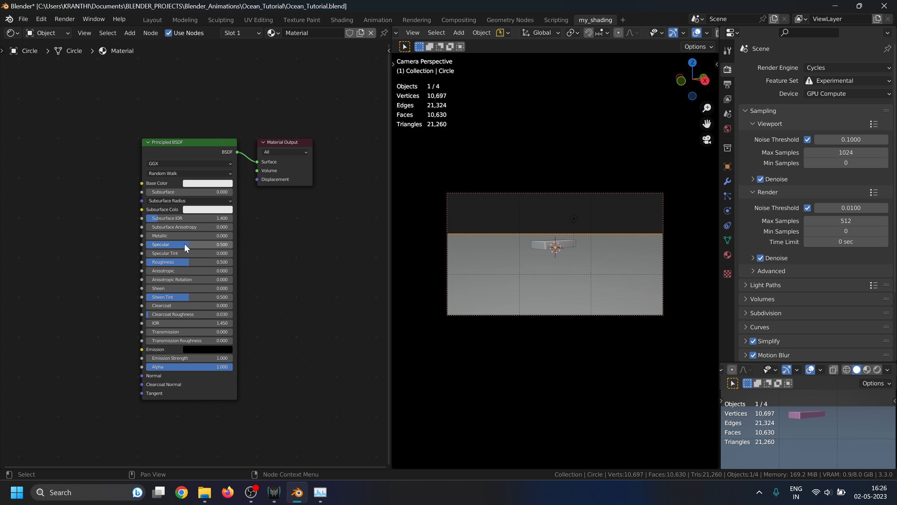
pyautogui.click(199, 184)
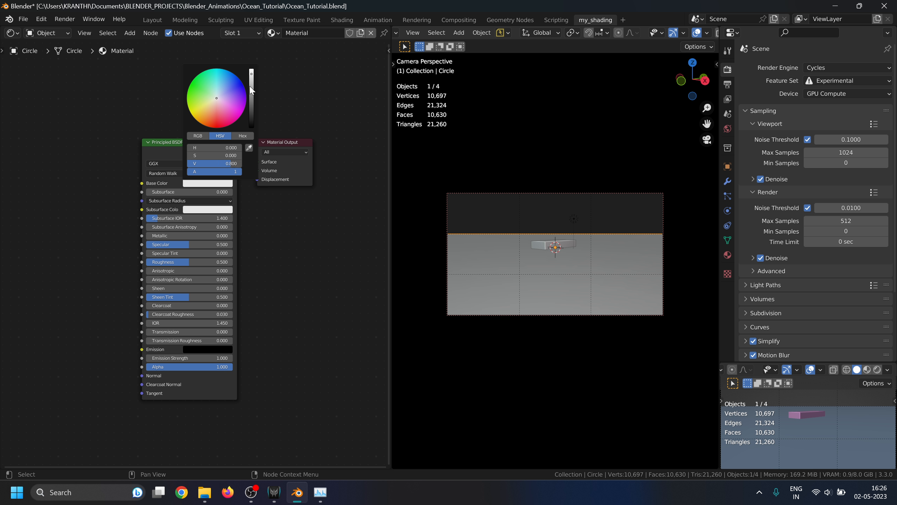
pyautogui.moveTo(252, 76); pyautogui.dragTo(251, 127)
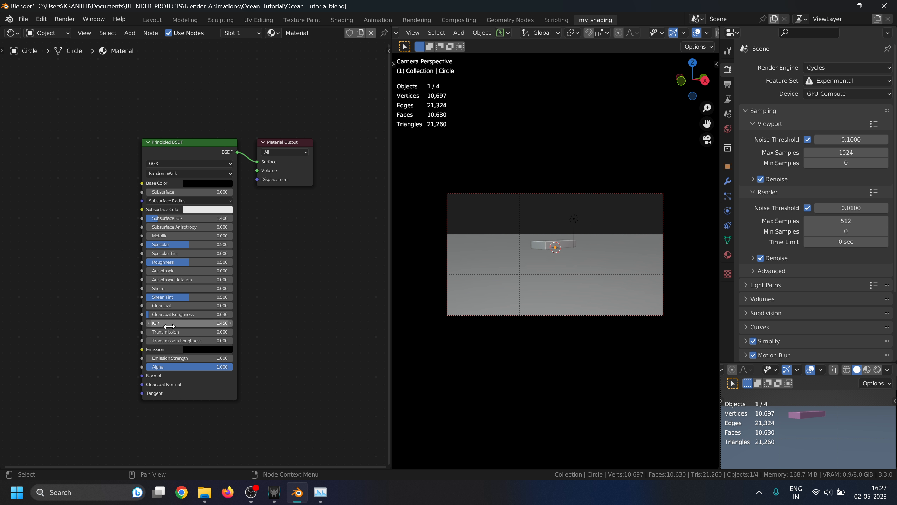
# - Set the Principled BSDF's IOR to 1.33, specular to 0.25 and roughness to 0
pyautogui.click(185, 322)
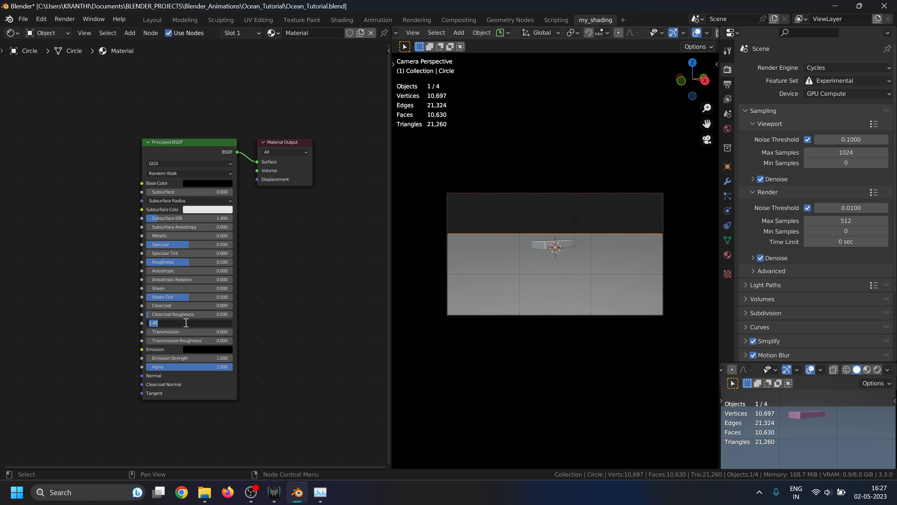
pyautogui.write('1.33')
pyautogui.press('Return')
pyautogui.click(185, 244)
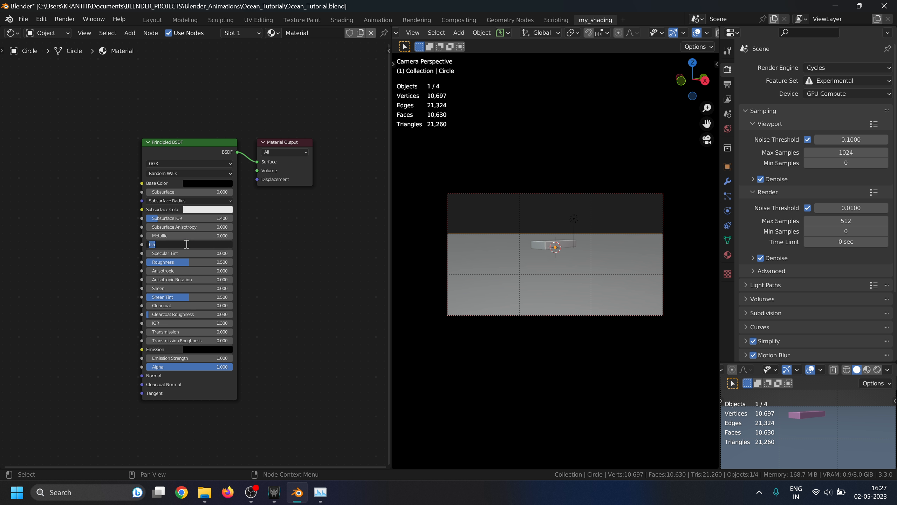
pyautogui.write('0.25')
pyautogui.press('Return')
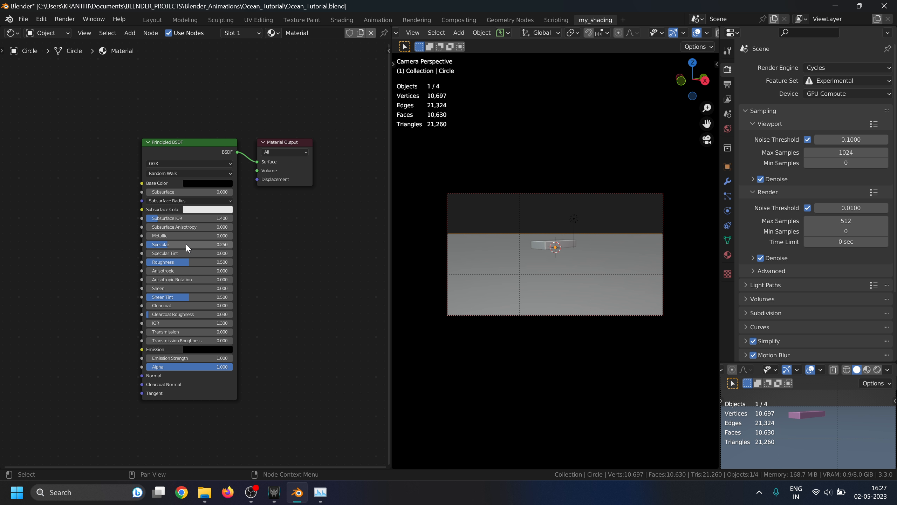
pyautogui.moveTo(204, 262); pyautogui.dragTo(145, 262)
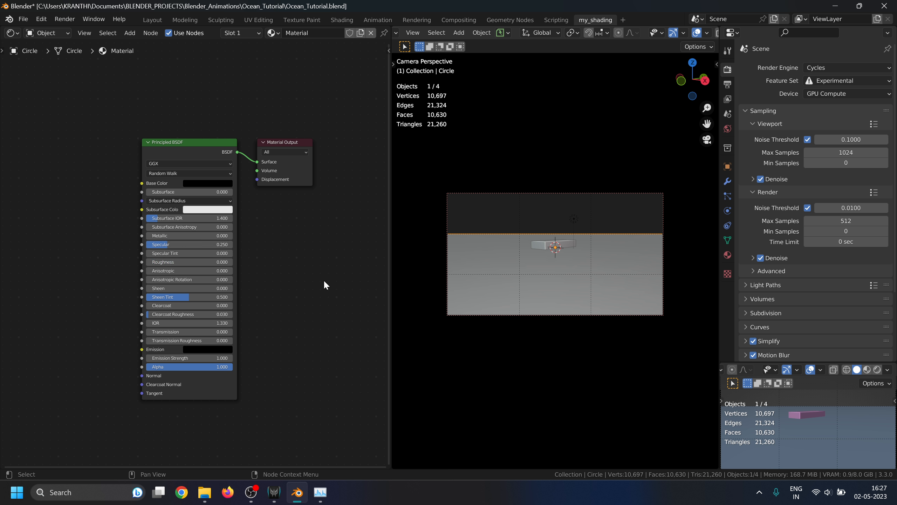
# - Move the Material Output node farther from the Principled BSDF and show the camera viewport in rendered shading
pyautogui.moveTo(291, 148); pyautogui.dragTo(321, 170)
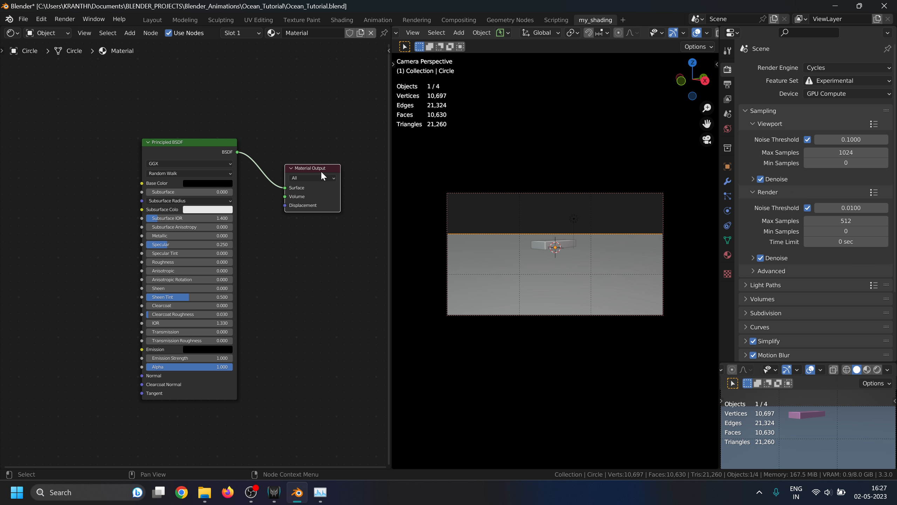
pyautogui.scroll(-4, 711, 33)
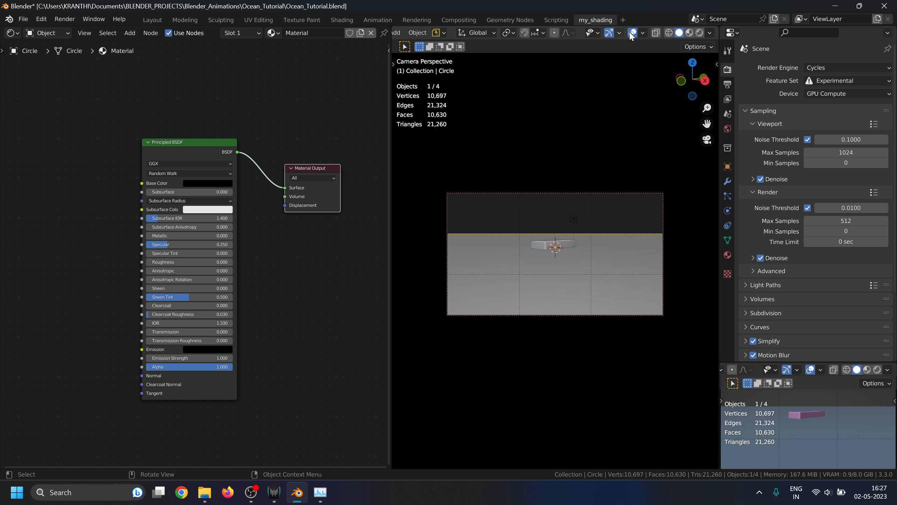
pyautogui.click(699, 33)
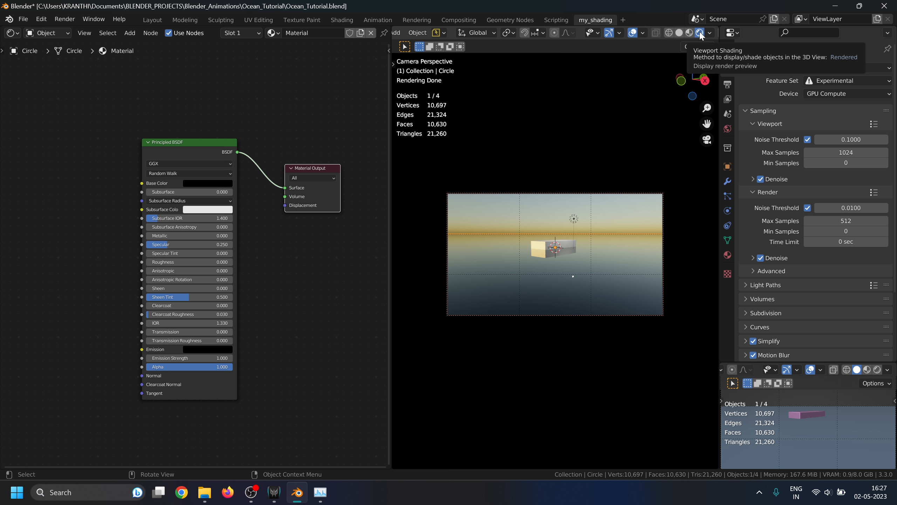
# - Set the world sky texture's sun rotation to -90°
pyautogui.click(727, 129)
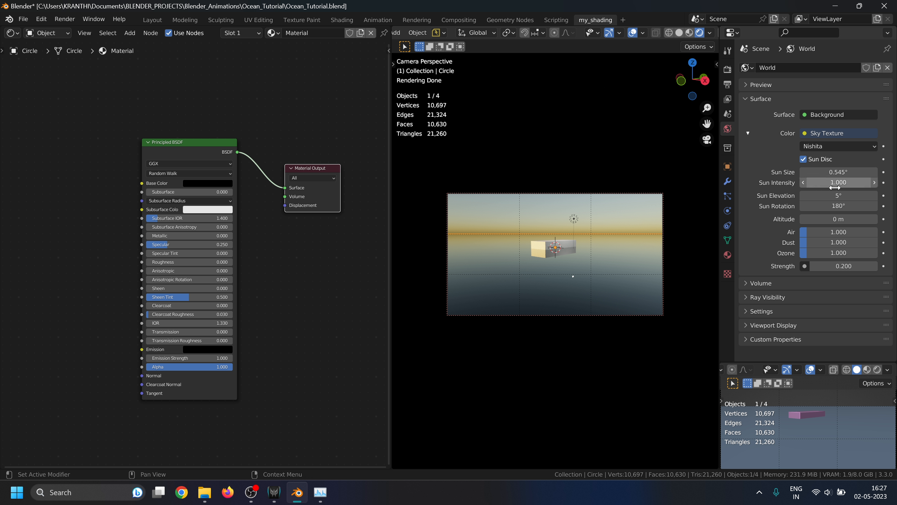
pyautogui.moveTo(826, 206)
pyautogui.mouseDown()
pyautogui.moveTo(867, 206)
pyautogui.moveTo(838, 207)
pyautogui.mouseUp()
pyautogui.click(838, 206)
pyautogui.write('-90')
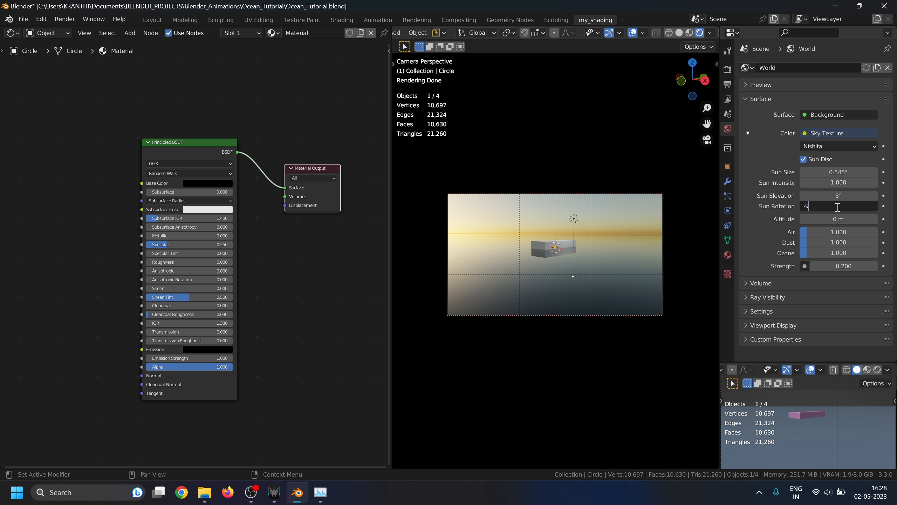
pyautogui.press('Return')
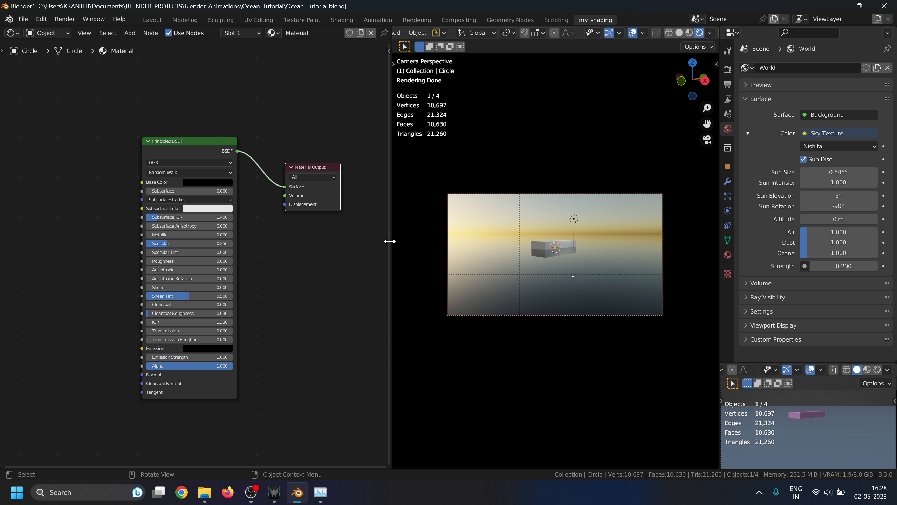
# - Unlock the camera from the 3D viewport and widen the Shader Editor to over half of the window
pyautogui.moveTo(389, 241); pyautogui.dragTo(491, 241)
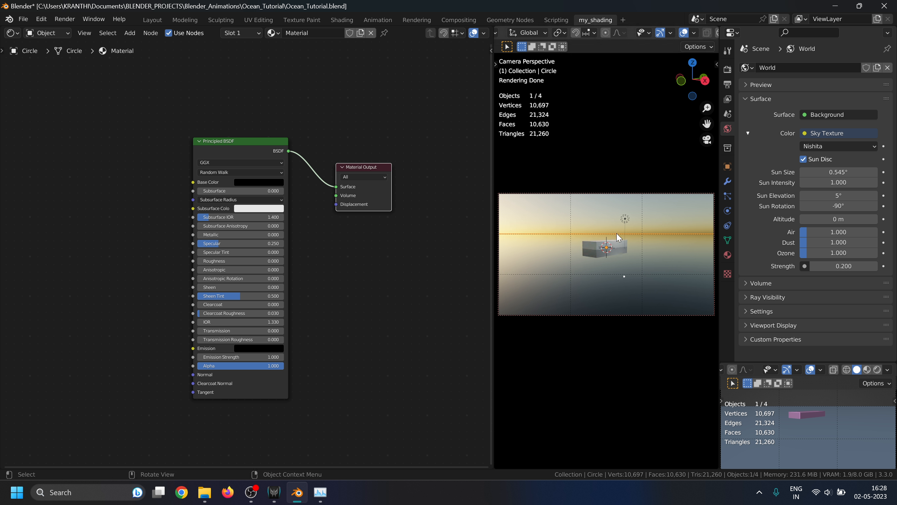
pyautogui.press('n')
pyautogui.click(654, 191)
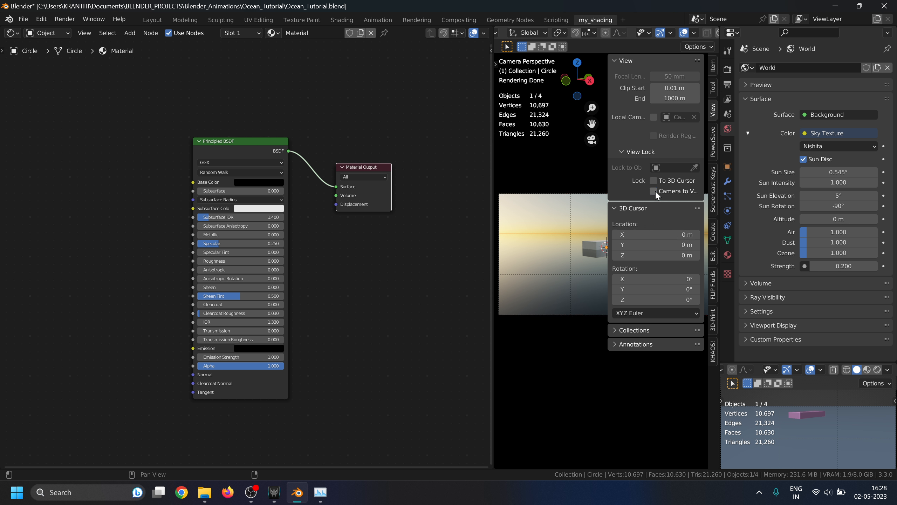
pyautogui.press('n')
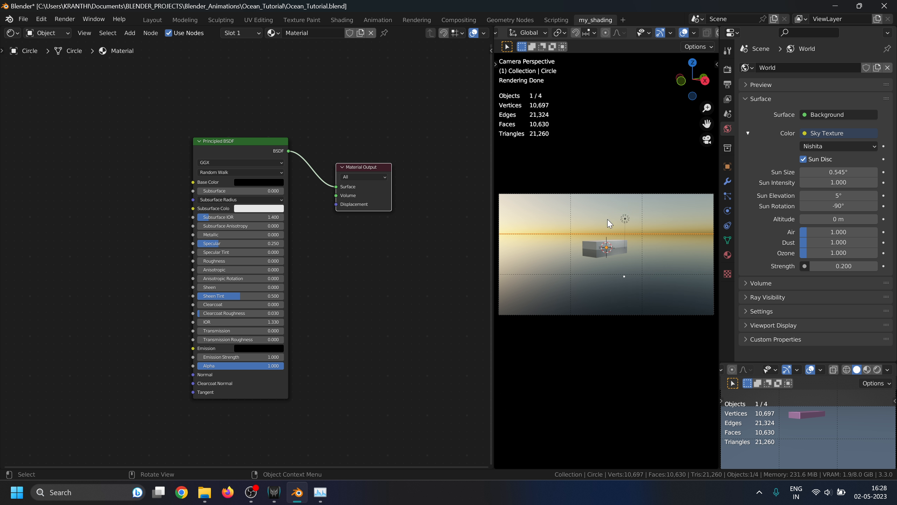
pyautogui.scroll(-2, 593, 246)
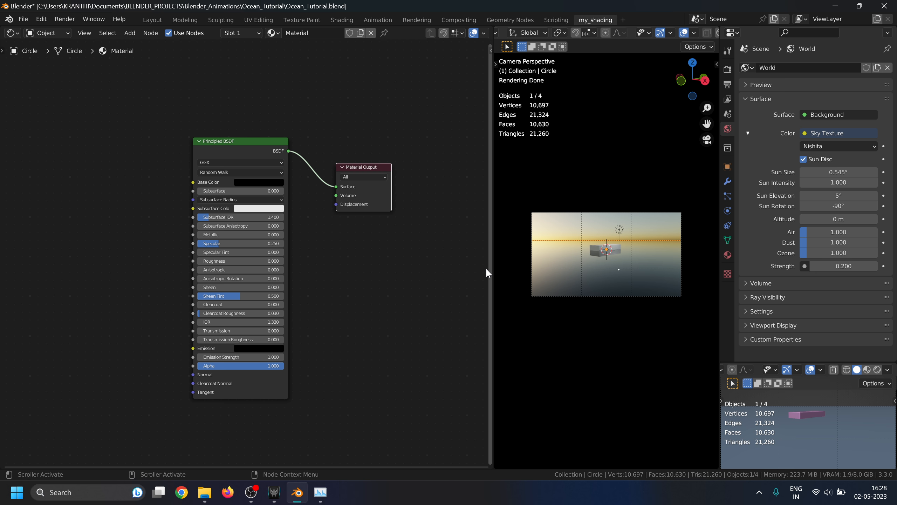
pyautogui.moveTo(492, 267); pyautogui.dragTo(518, 267)
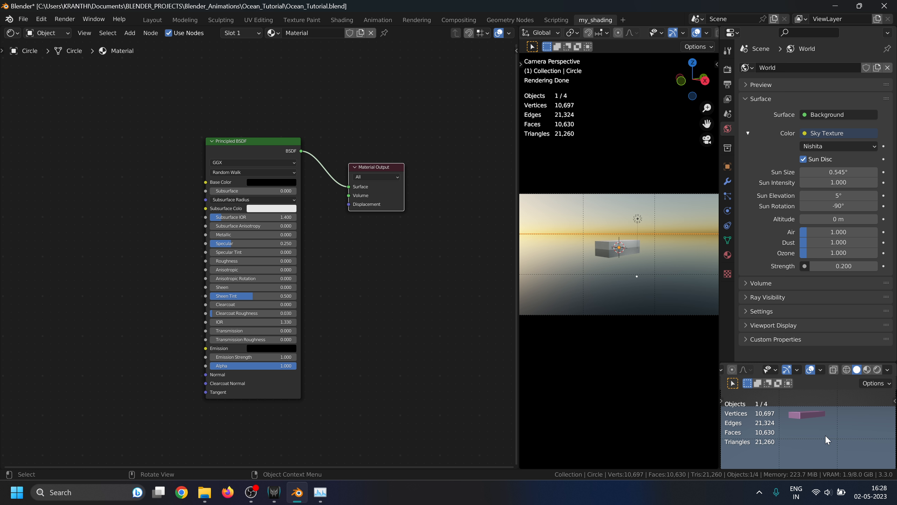
# - Make the window full screen and hide the statistics overlay in the small camera viewport beneath the world properties
pyautogui.hotkey('alt', 'F11')
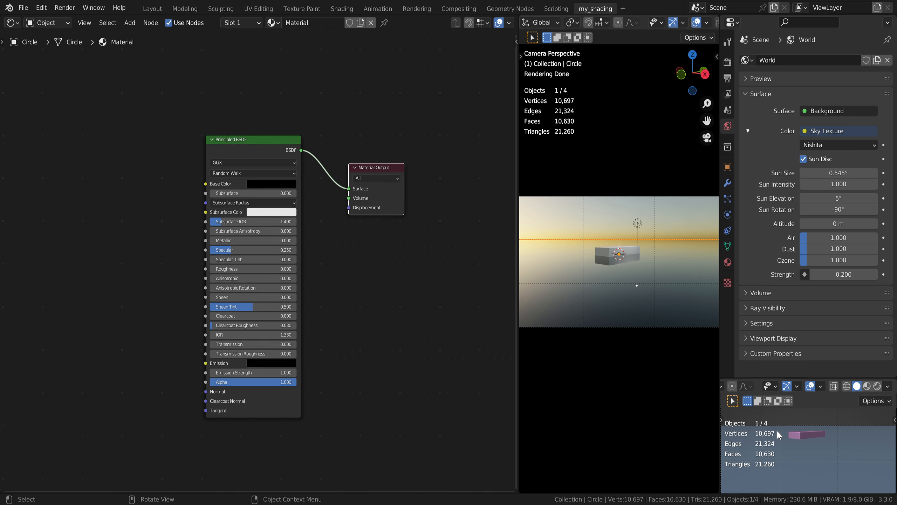
pyautogui.scroll(2, 777, 386)
pyautogui.click(810, 386)
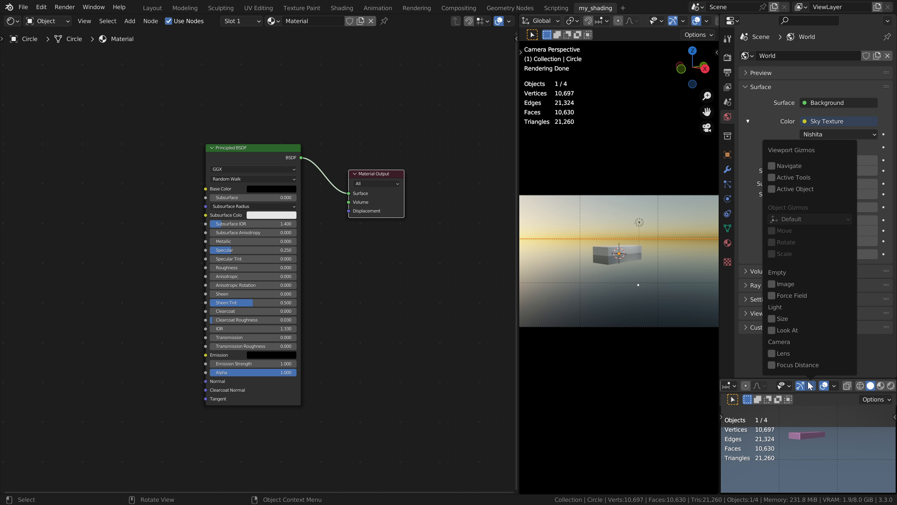
pyautogui.click(834, 386)
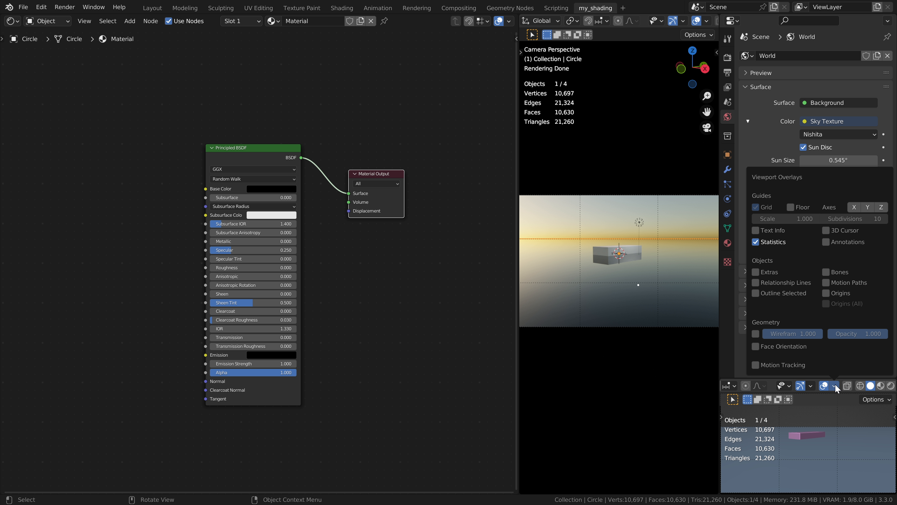
pyautogui.click(756, 242)
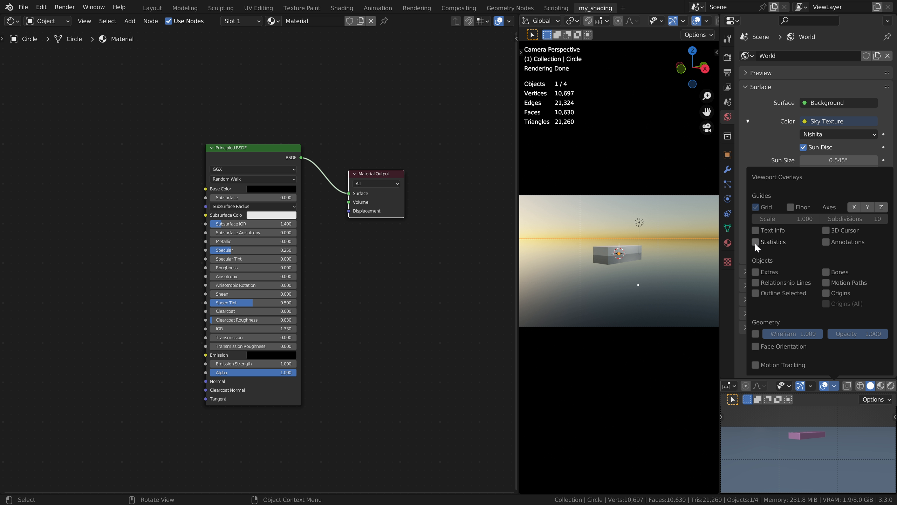
# - Switch the tall camera viewport to solid shading and the small camera viewport to rendered shading
pyautogui.scroll(-5, 710, 22)
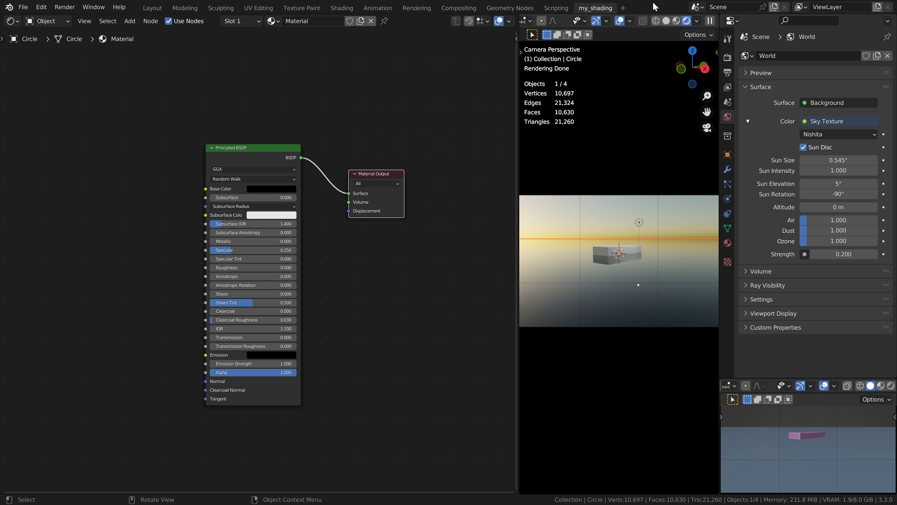
pyautogui.click(679, 21)
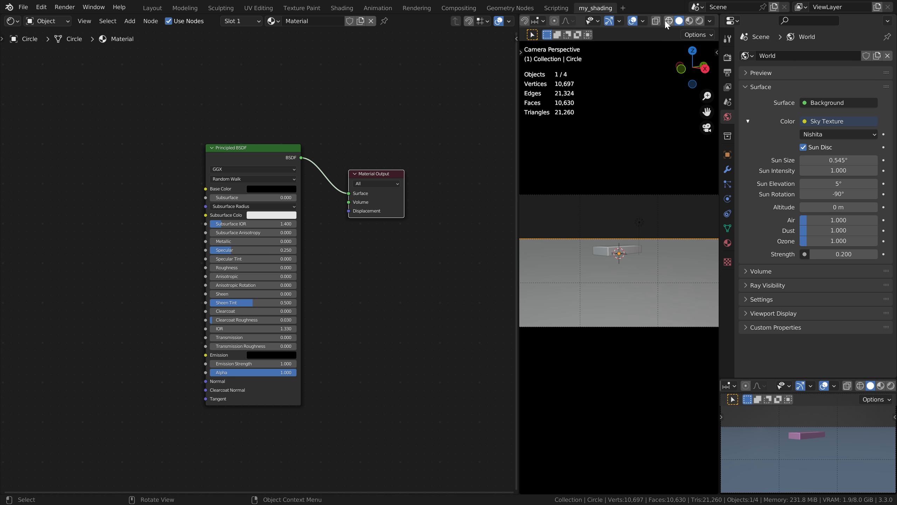
pyautogui.click(891, 386)
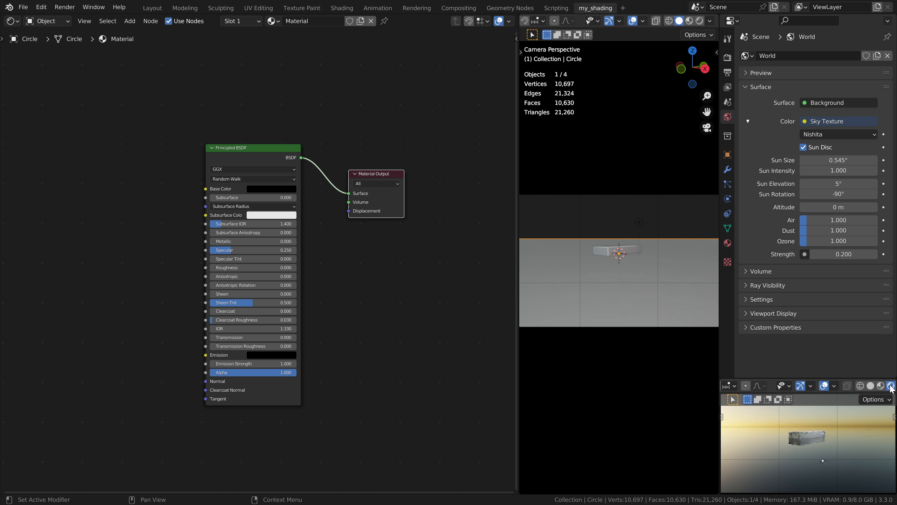
# - Enlarge the small rendered viewport and merge the tall viewport's area into the Shader Editor
pyautogui.moveTo(719, 413); pyautogui.dragTo(668, 412)
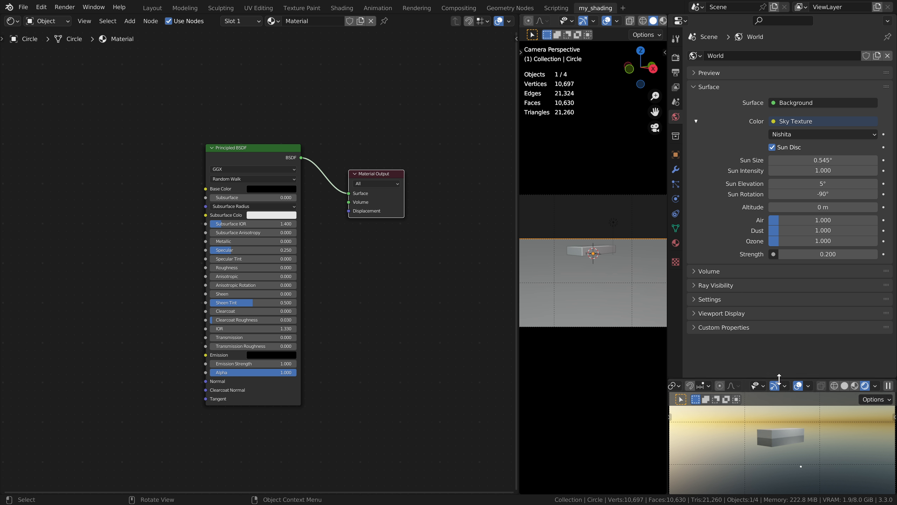
pyautogui.moveTo(780, 379); pyautogui.dragTo(779, 349)
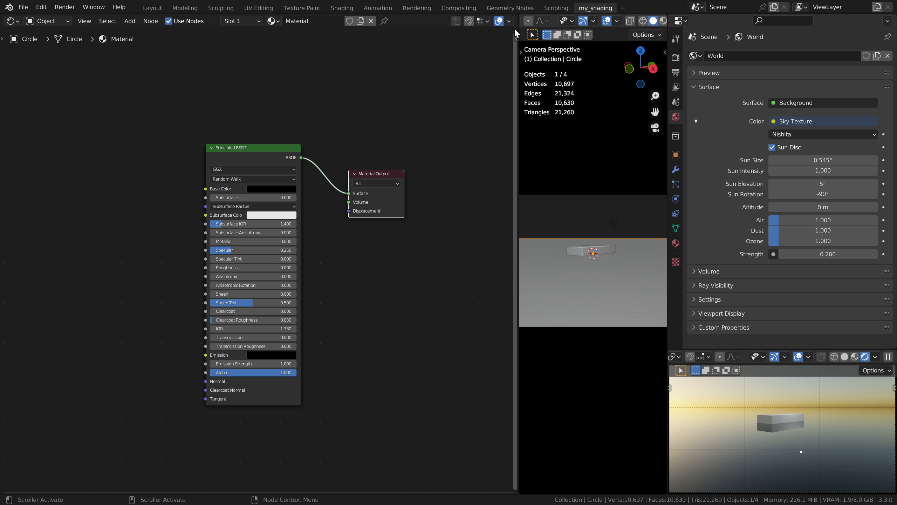
pyautogui.moveTo(518, 16); pyautogui.dragTo(536, 16)
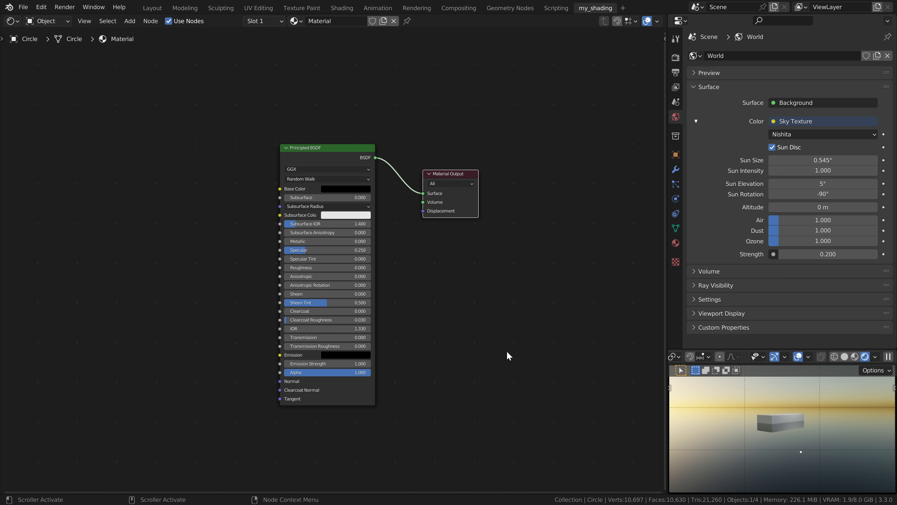
# - Add an Image Texture node and place it beside the input side of the Principled BSDF
pyautogui.moveTo(423, 300); pyautogui.dragTo(537, 271, button='middle')
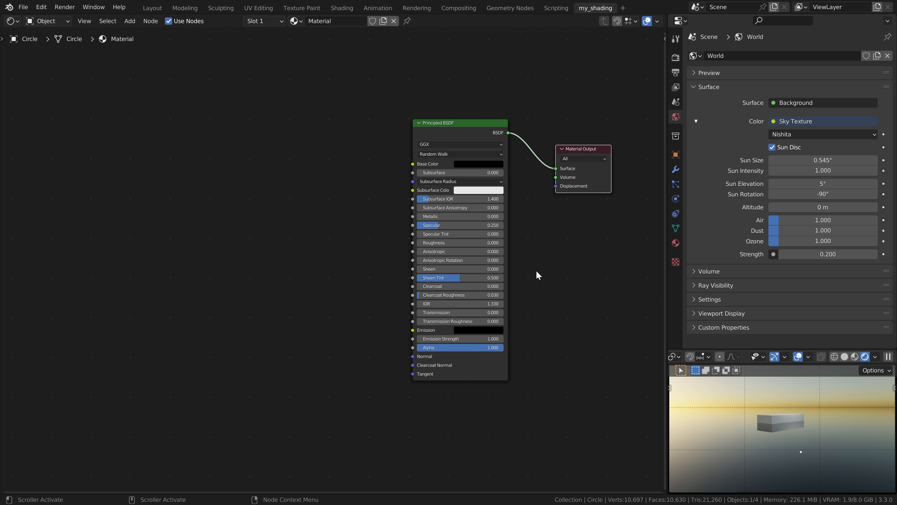
pyautogui.hotkey('shift', 'a')
pyautogui.click(222, 238)
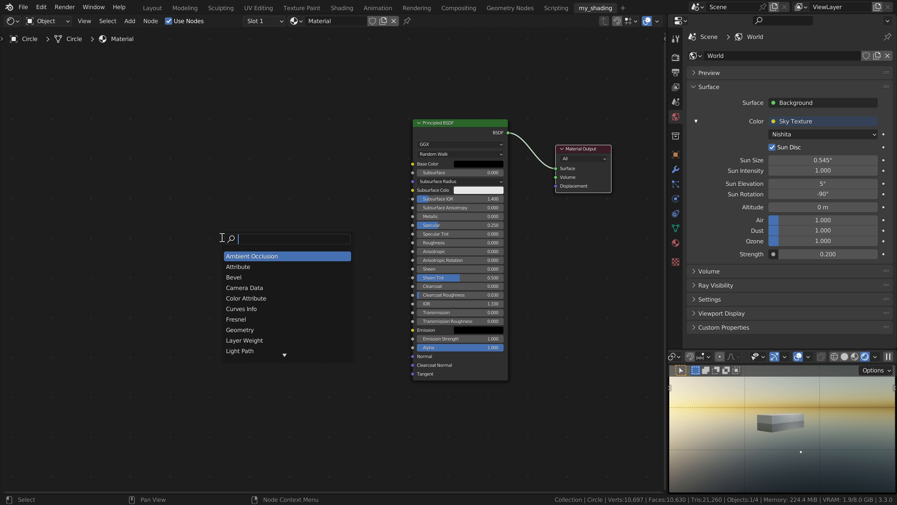
pyautogui.write('image')
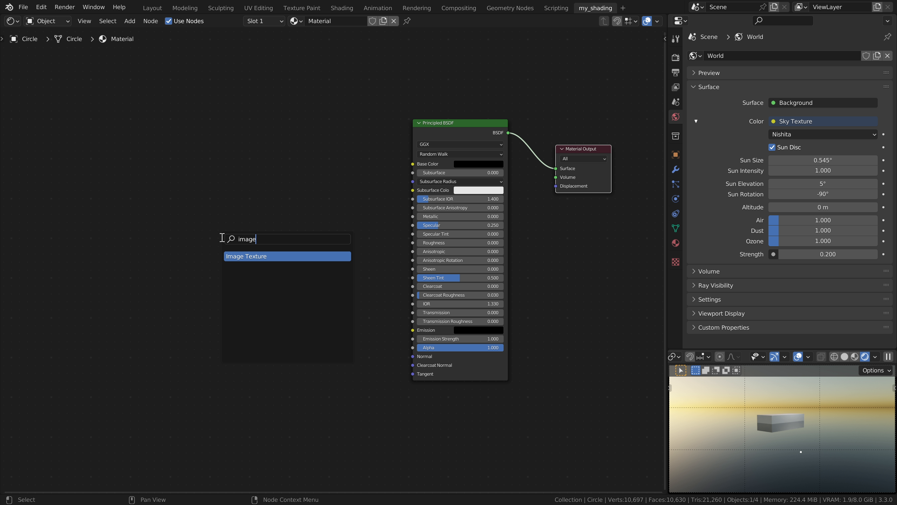
pyautogui.press('Return')
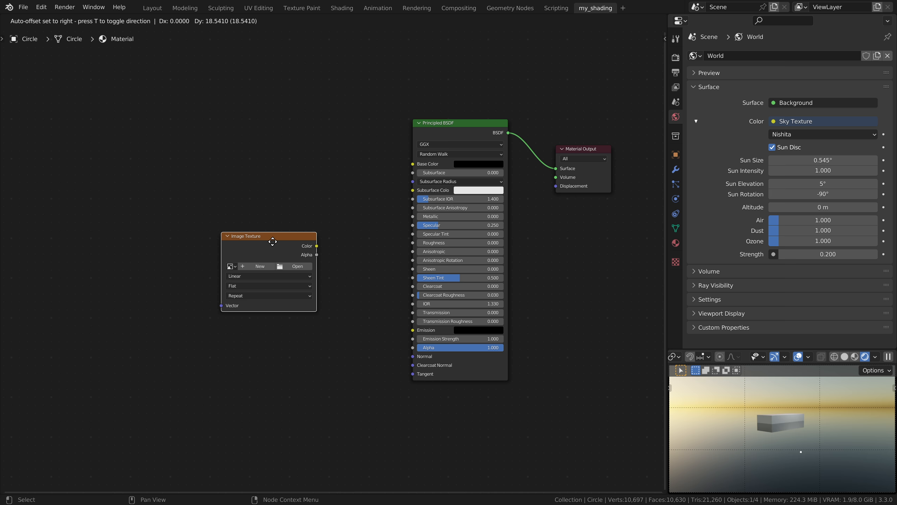
pyautogui.click(319, 160)
pyautogui.moveTo(311, 152); pyautogui.dragTo(300, 155)
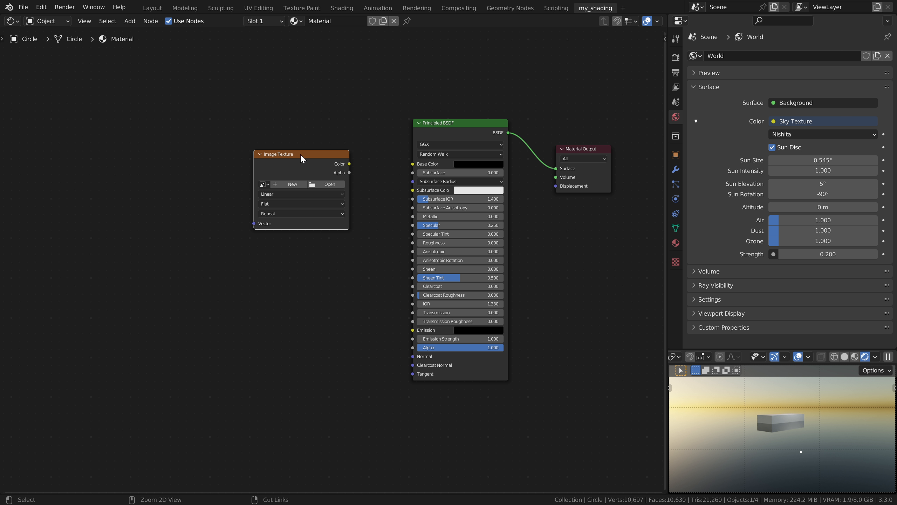
# - Add linked Mapping and Texture Coordinate nodes to the Image Texture with Node Wrangler and space the three nodes out
pyautogui.hotkey('ctrl', 't')
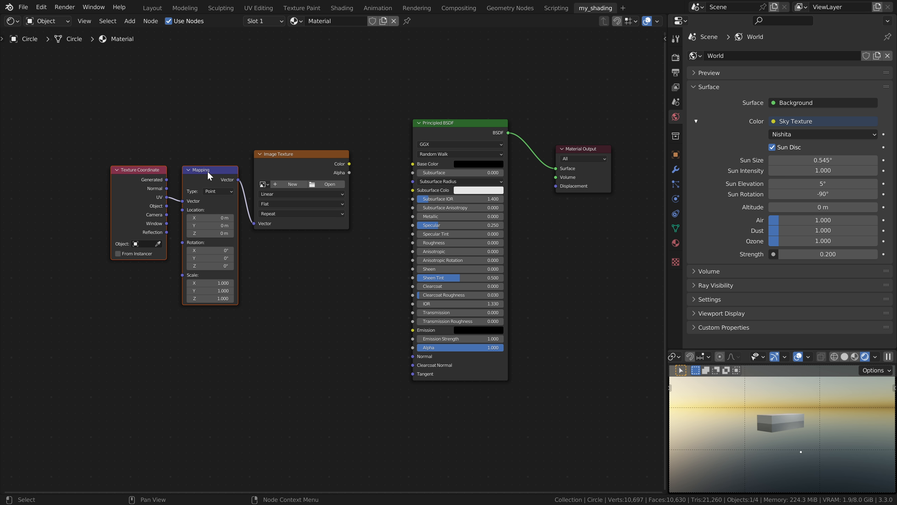
pyautogui.moveTo(303, 152)
pyautogui.mouseDown()
pyautogui.moveTo(282, 155)
pyautogui.moveTo(314, 158)
pyautogui.mouseUp()
pyautogui.moveTo(131, 165); pyautogui.dragTo(98, 146)
pyautogui.moveTo(208, 167); pyautogui.dragTo(201, 169)
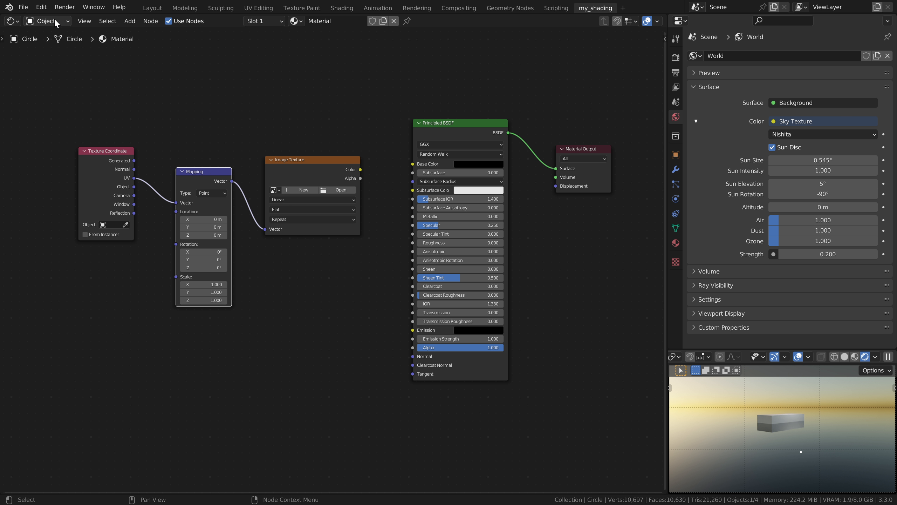
# - Search the add-on preferences for "node" to check whether Node Wrangler is enabled
pyautogui.click(42, 7)
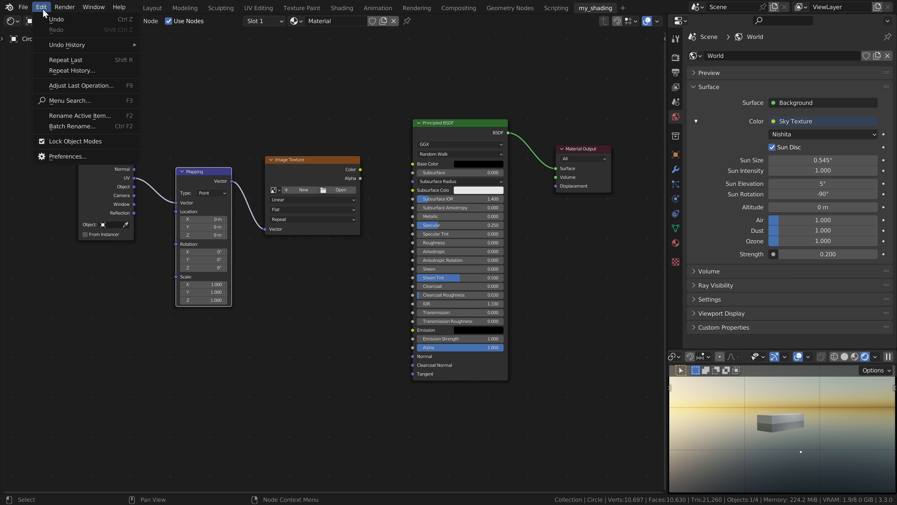
pyautogui.click(76, 159)
pyautogui.click(305, 41)
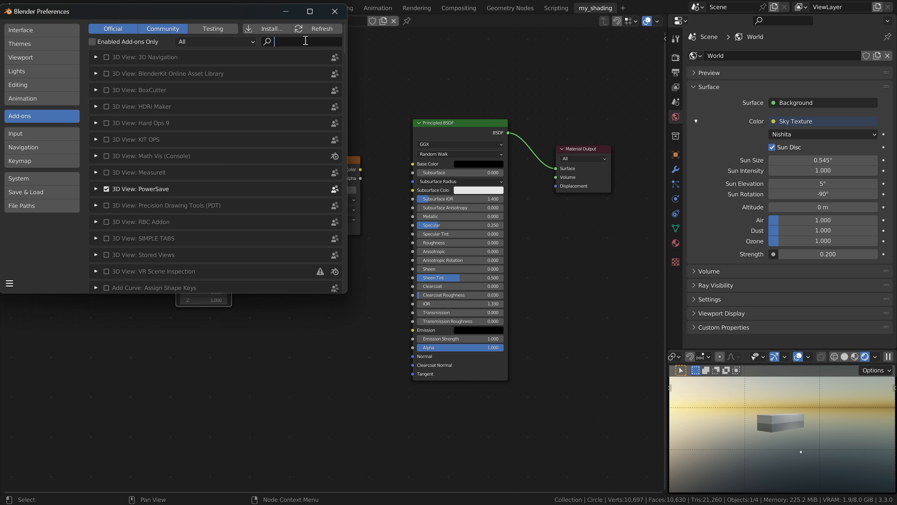
pyautogui.write('node')
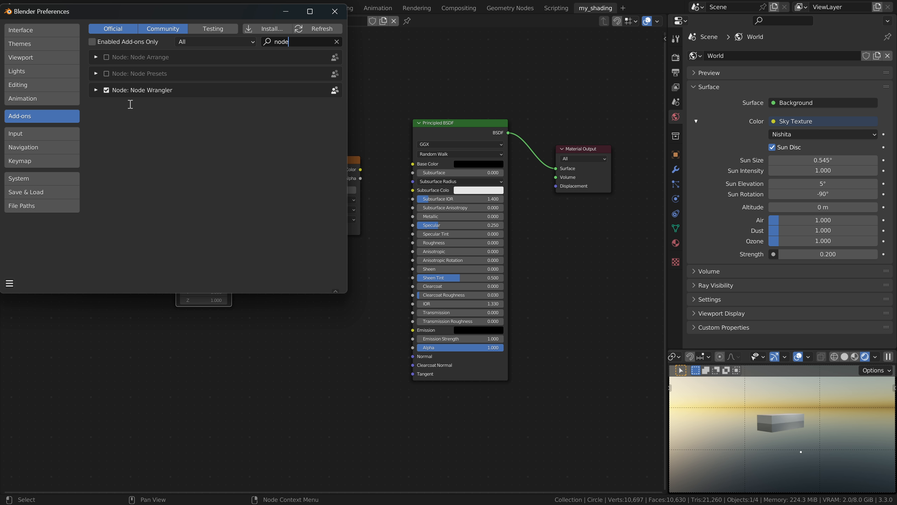
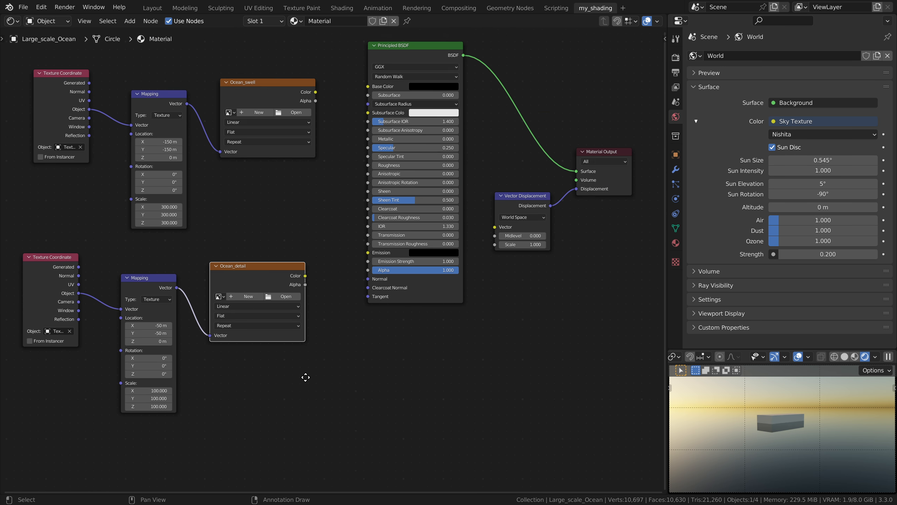
# - Move the Ocean_swell and Ocean_detail texture node groups farther away from the Principled BSDF
pyautogui.moveTo(390, 444); pyautogui.dragTo(146, 120)
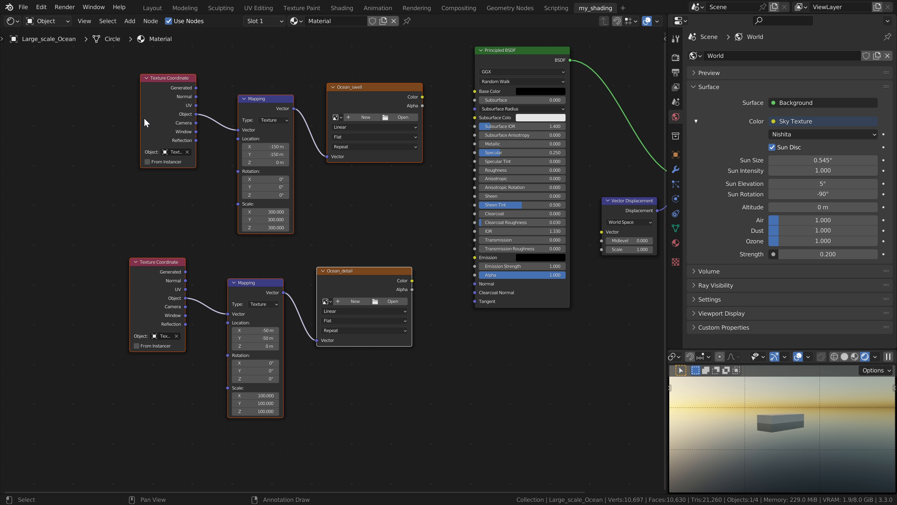
pyautogui.moveTo(356, 88); pyautogui.dragTo(186, 126)
pyautogui.press('Home')
pyautogui.click(318, 332)
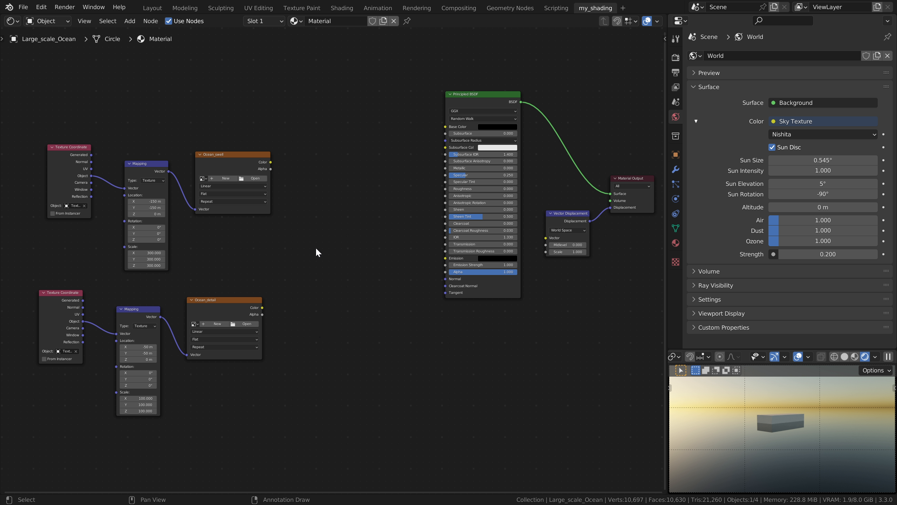
# - Add a MixRGB node between the two ocean image textures and the Principled BSDF
pyautogui.hotkey('shift', 'a')
pyautogui.click(336, 335)
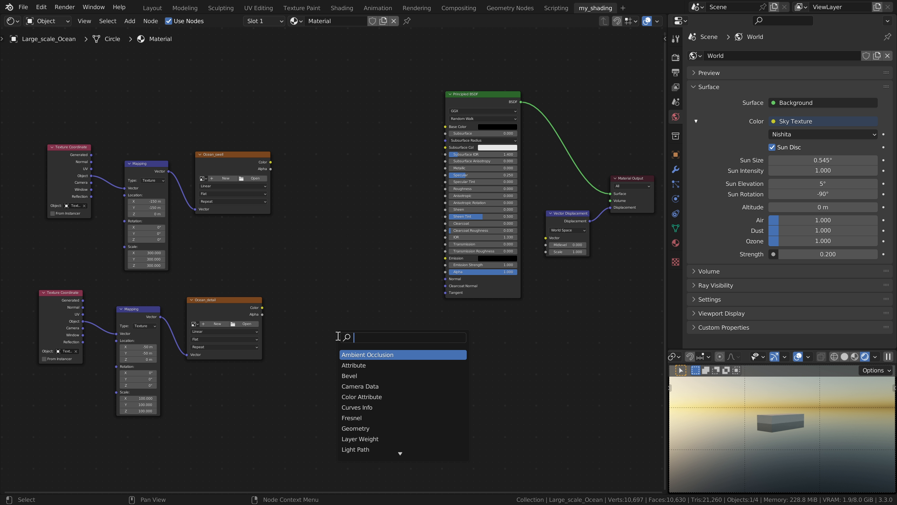
pyautogui.write('mix')
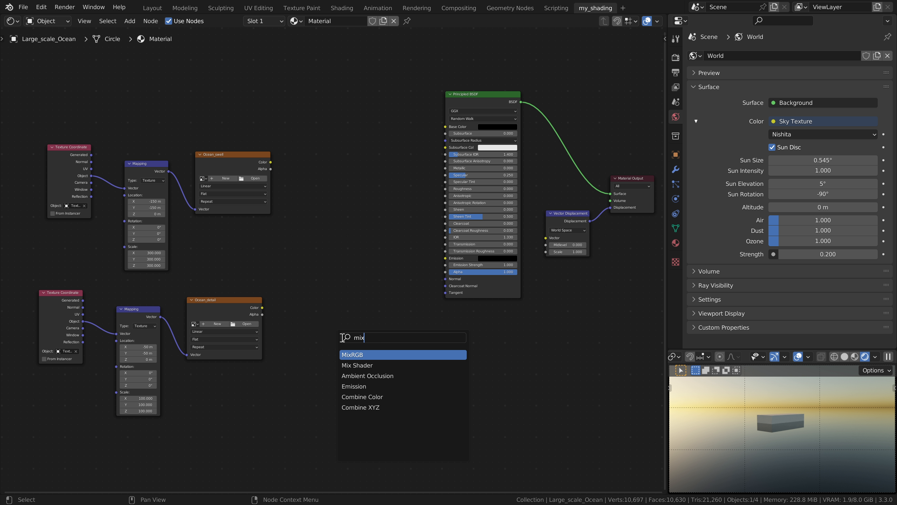
pyautogui.click(362, 354)
pyautogui.click(348, 248)
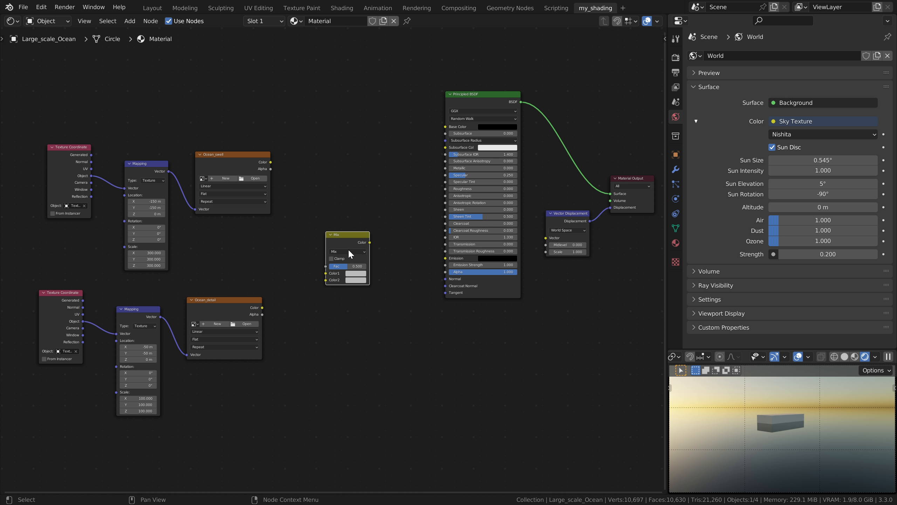
# - Connect the Ocean_swell color to the Mix node's Color1 and the Ocean_detail color to its Color2
pyautogui.scroll(3, 340, 246)
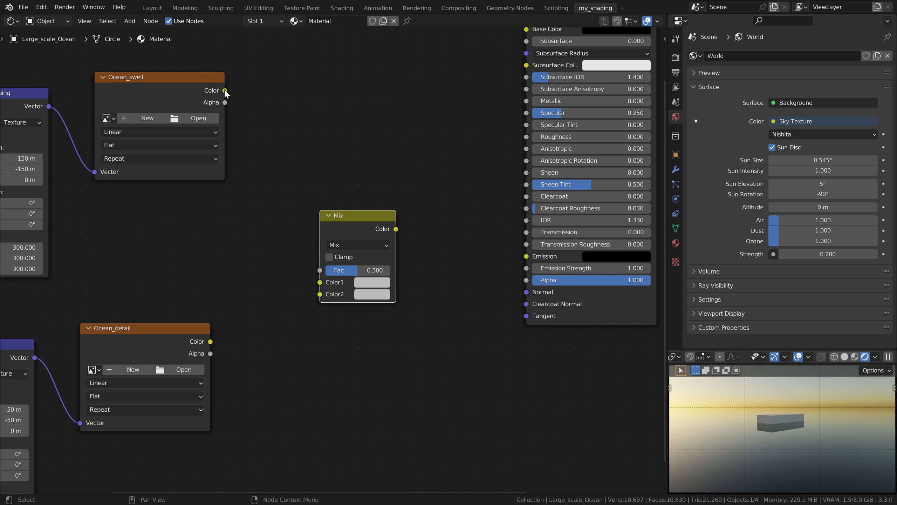
pyautogui.moveTo(225, 91); pyautogui.dragTo(320, 282)
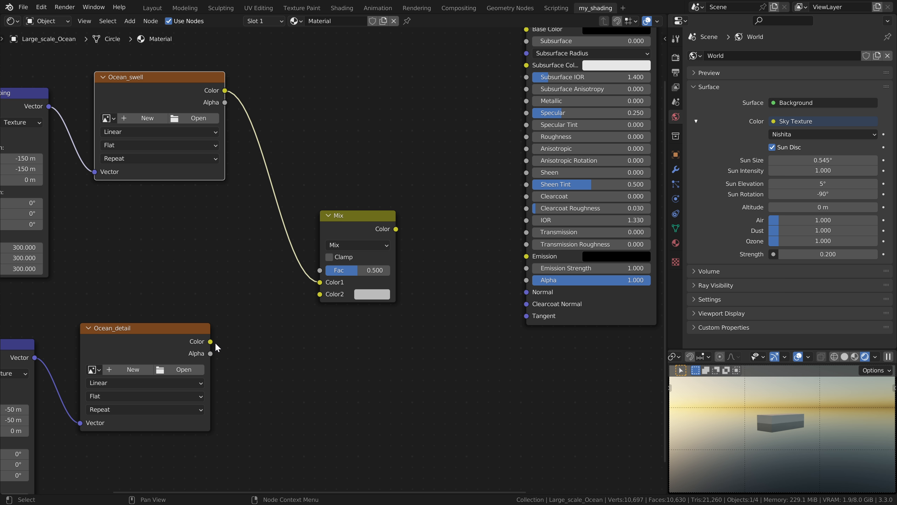
pyautogui.moveTo(211, 341); pyautogui.dragTo(326, 300)
# - Move both texture node groups together with the Mix node lower and farther from the Principled BSDF
pyautogui.scroll(-4, 349, 346)
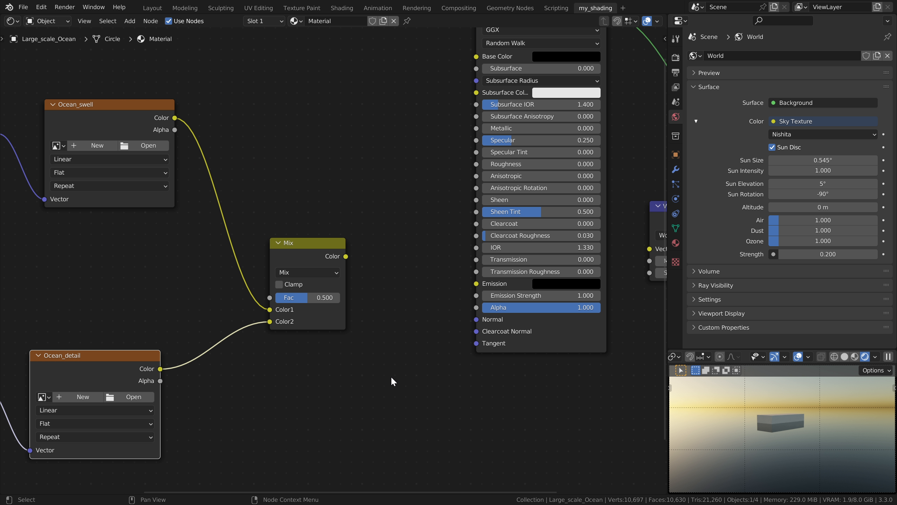
pyautogui.press('Home')
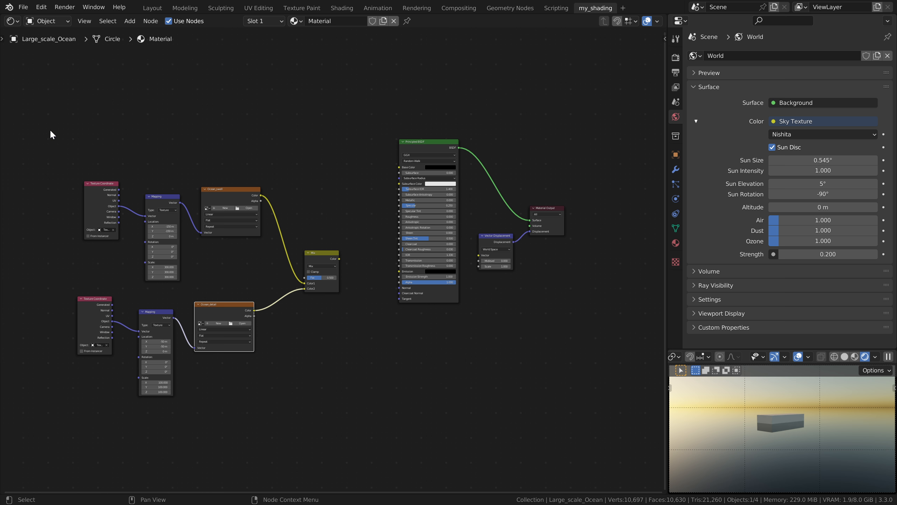
pyautogui.moveTo(49, 130); pyautogui.dragTo(316, 312)
pyautogui.moveTo(323, 258); pyautogui.dragTo(279, 320)
pyautogui.click(347, 360)
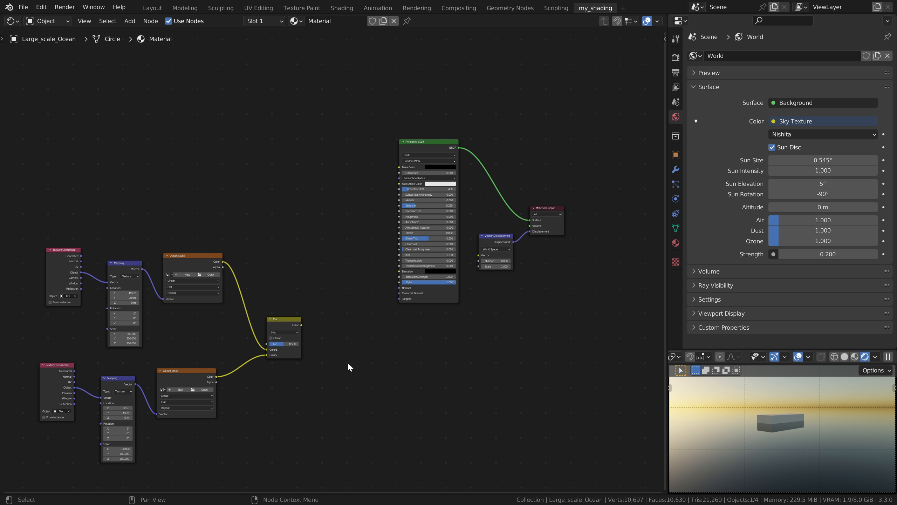
# - Add a Separate Color node just after the Mix node
pyautogui.scroll(2, 348, 362)
pyautogui.moveTo(367, 417); pyautogui.dragTo(371, 339, button='middle')
pyautogui.hotkey('shift', 'a')
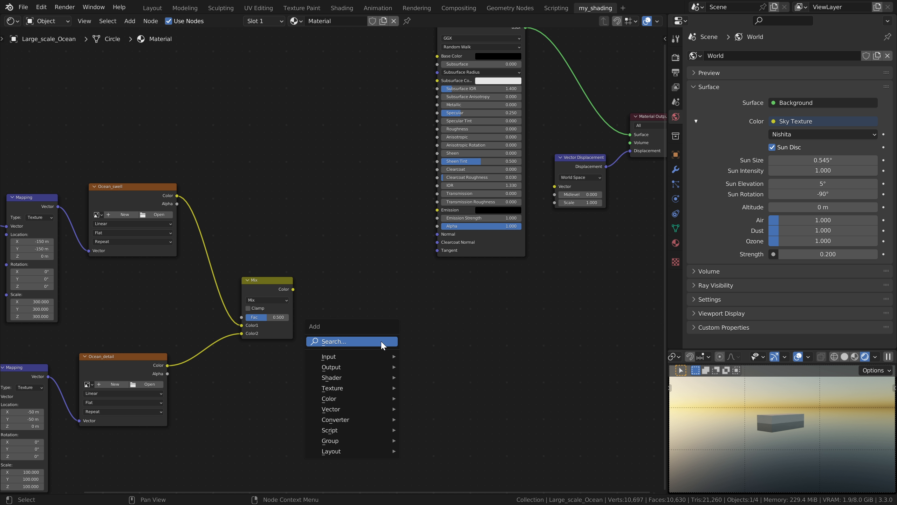
pyautogui.click(382, 342)
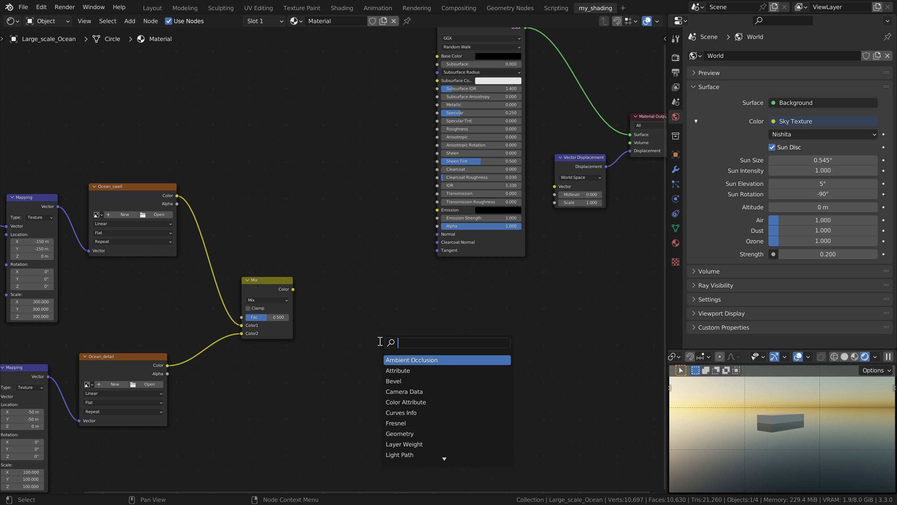
pyautogui.write('sepa')
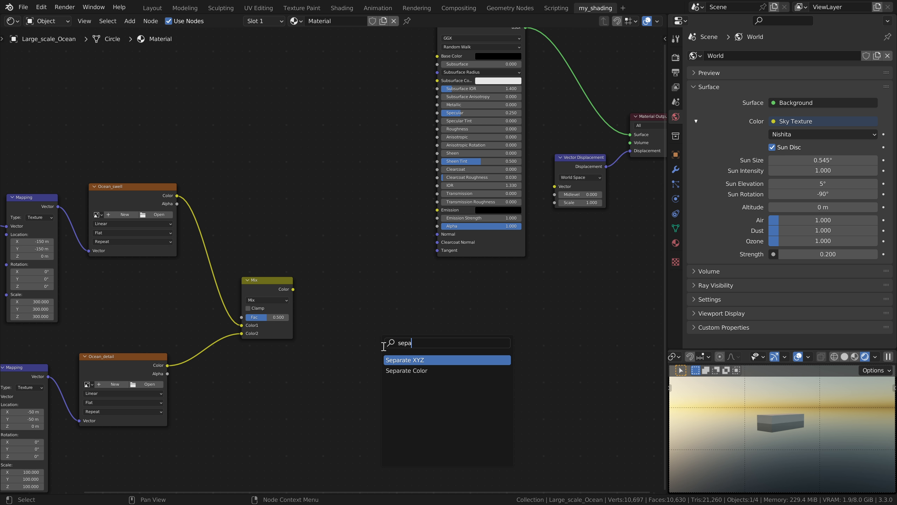
pyautogui.click(421, 371)
pyautogui.click(383, 330)
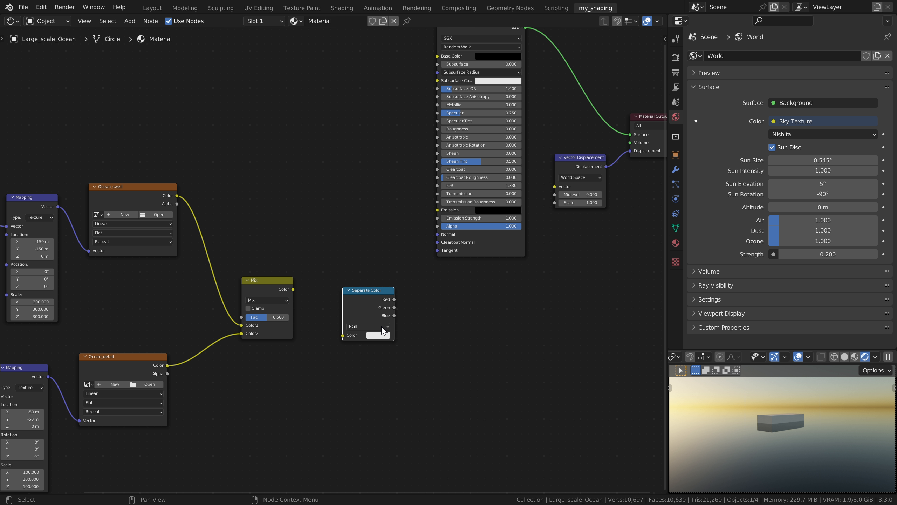
# - Connect the Mix node's color output to the Separate Color input and add a Combine Color node after it
pyautogui.moveTo(293, 289); pyautogui.dragTo(343, 336)
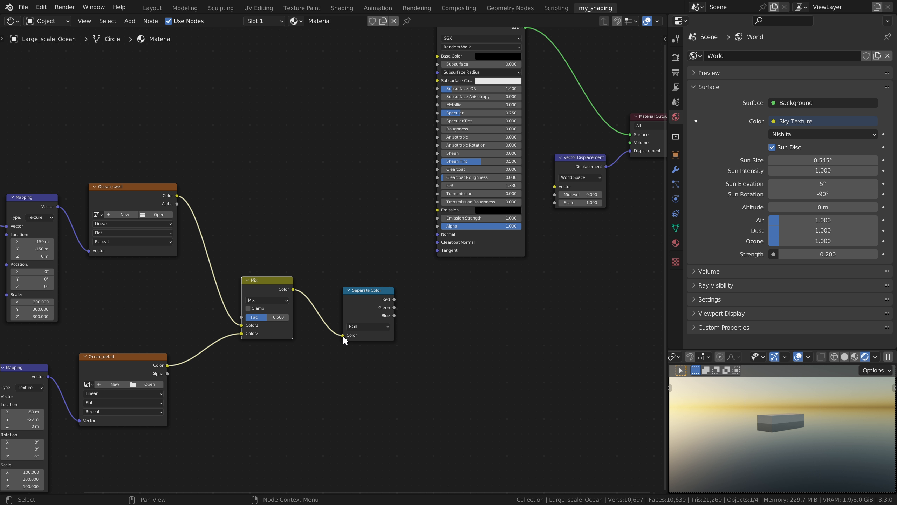
pyautogui.hotkey('shift', 'a')
pyautogui.click(489, 337)
pyautogui.write('c')
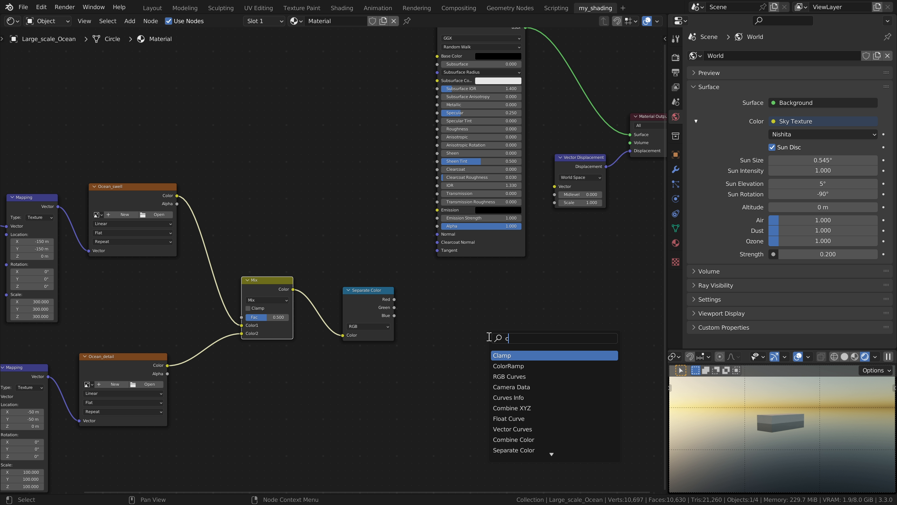
pyautogui.write('ombin')
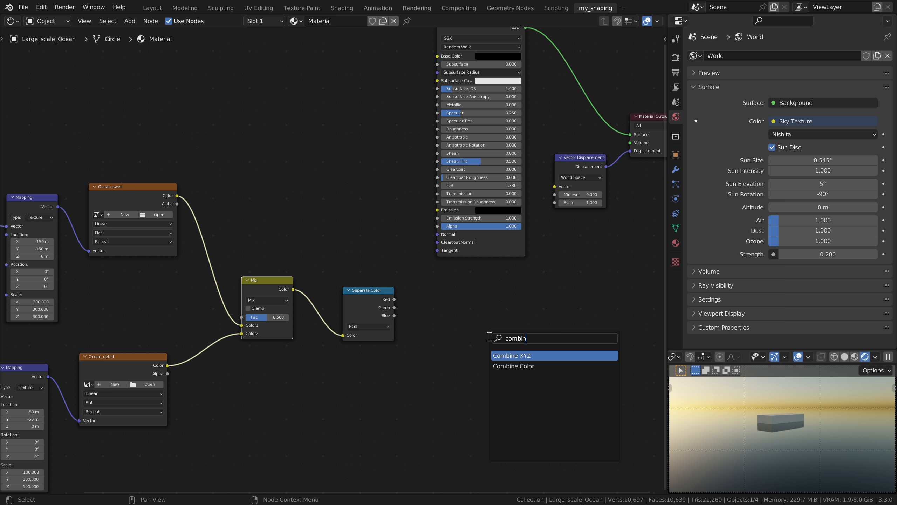
pyautogui.click(510, 367)
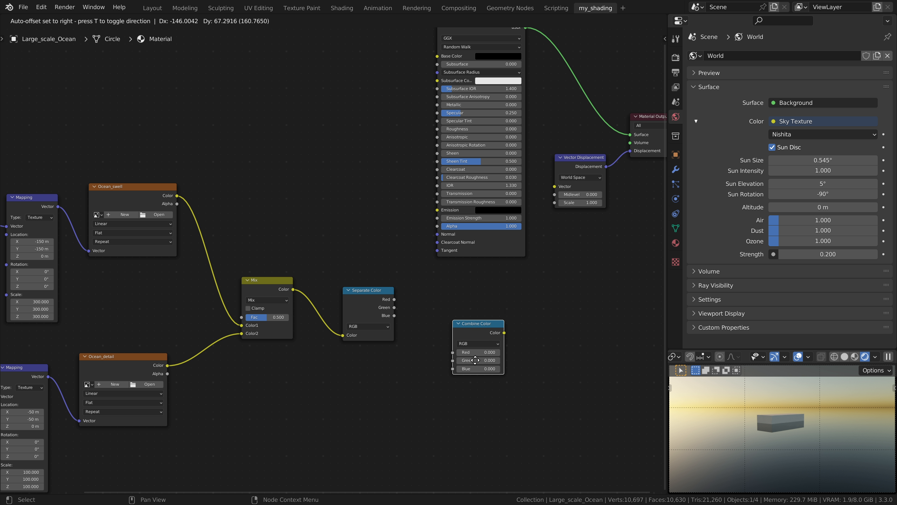
pyautogui.click(475, 360)
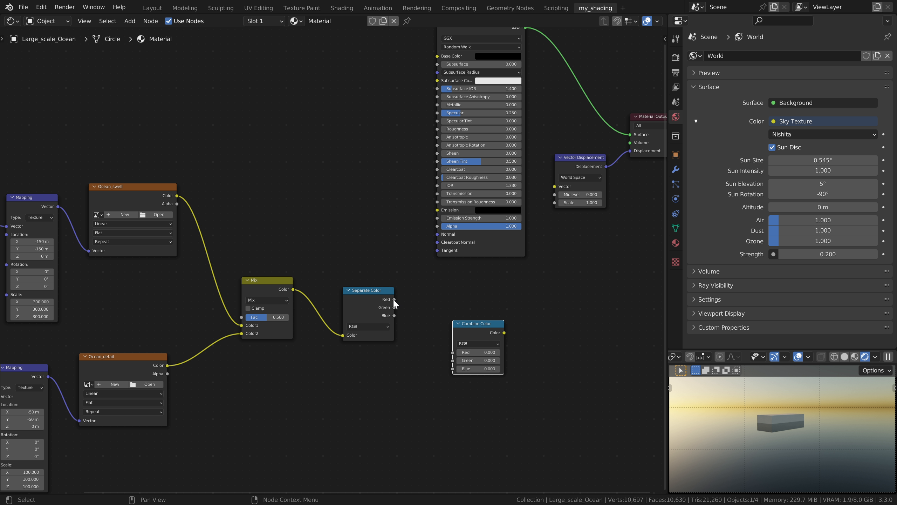
# - Link Separate Color's Red to Combine Color's Red, Green to Blue and Blue to Green, and its output to the Vector Displacement's Vector input
pyautogui.moveTo(394, 299); pyautogui.dragTo(454, 354)
pyautogui.moveTo(395, 307); pyautogui.dragTo(451, 368)
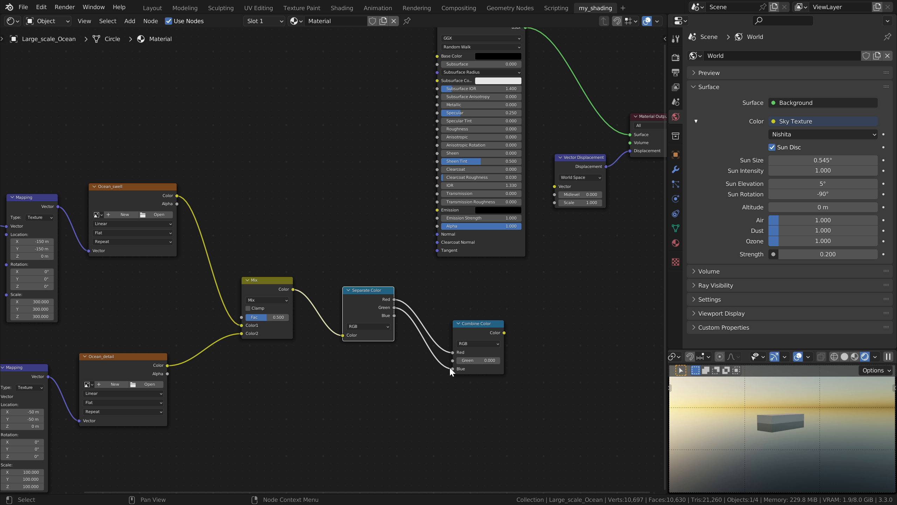
pyautogui.moveTo(394, 314); pyautogui.dragTo(455, 361)
pyautogui.moveTo(471, 321); pyautogui.dragTo(473, 321)
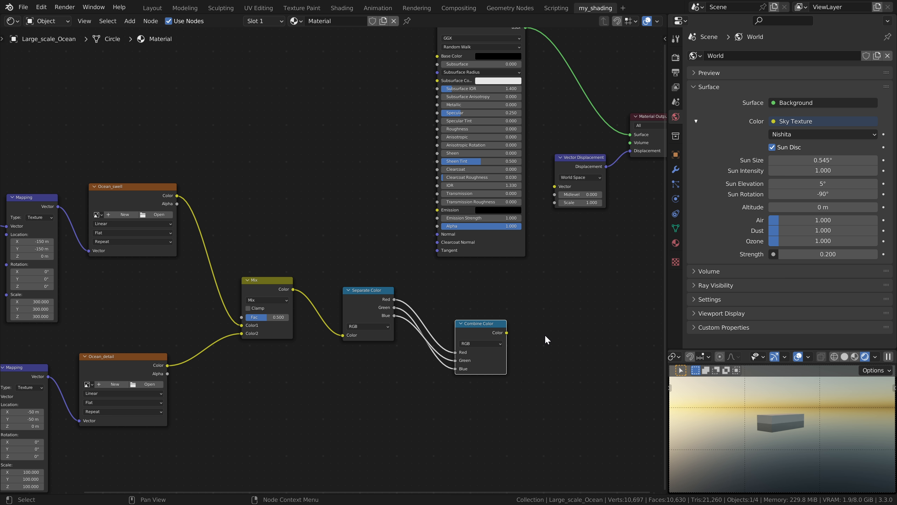
pyautogui.moveTo(546, 340); pyautogui.dragTo(501, 343, button='middle')
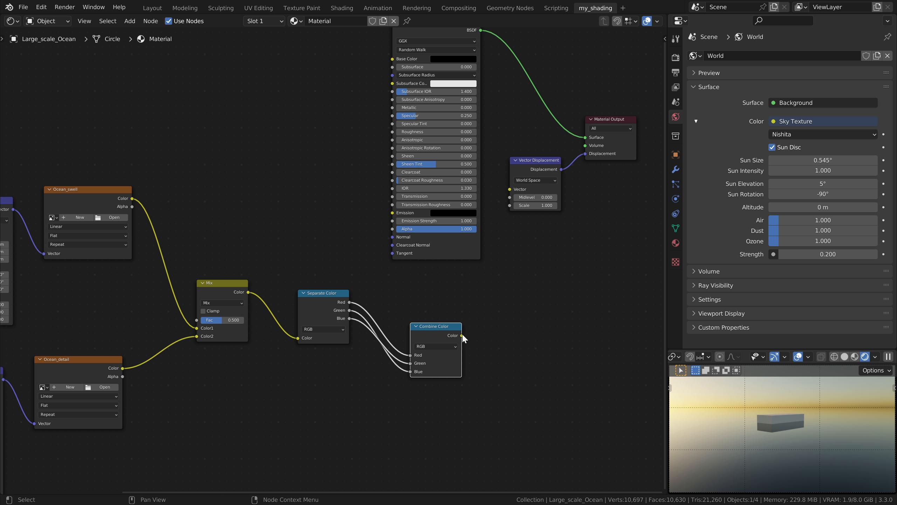
pyautogui.moveTo(462, 335); pyautogui.dragTo(508, 190)
# - Refresh the viewport preview by switching to solid shading and back to rendered
pyautogui.scroll(-2, 528, 308)
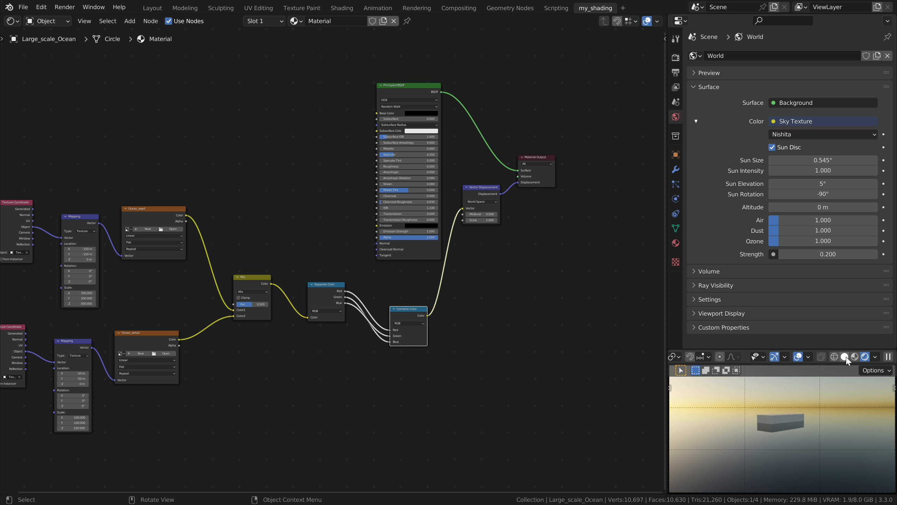
pyautogui.click(845, 357)
pyautogui.scroll(1, 862, 356)
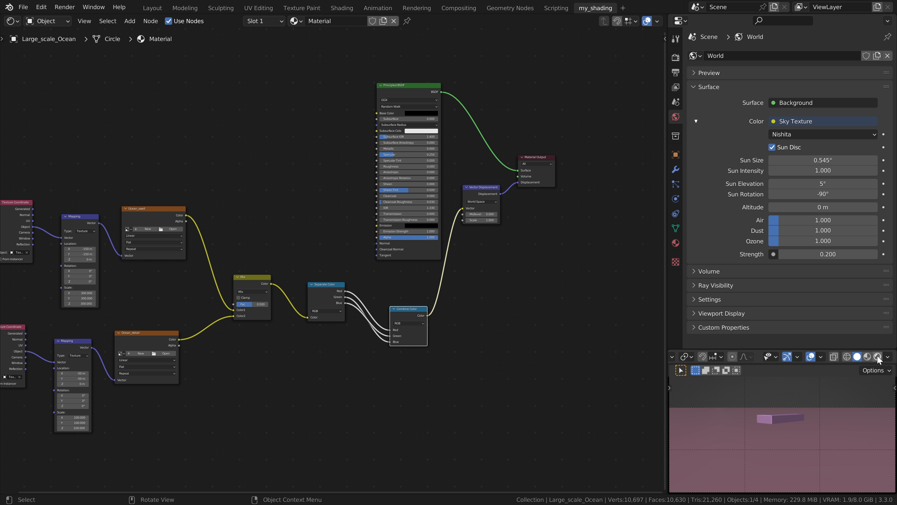
pyautogui.click(878, 357)
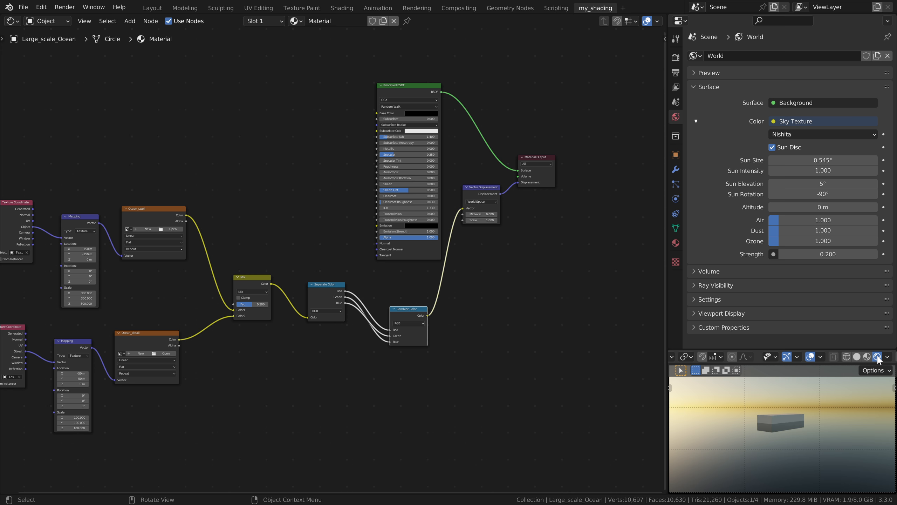
# - Load all disp EXR frames from D:\Ocean_Tutorial\Ocean_swell_bake as an image sequence into the Ocean_swell texture node
pyautogui.press('Home')
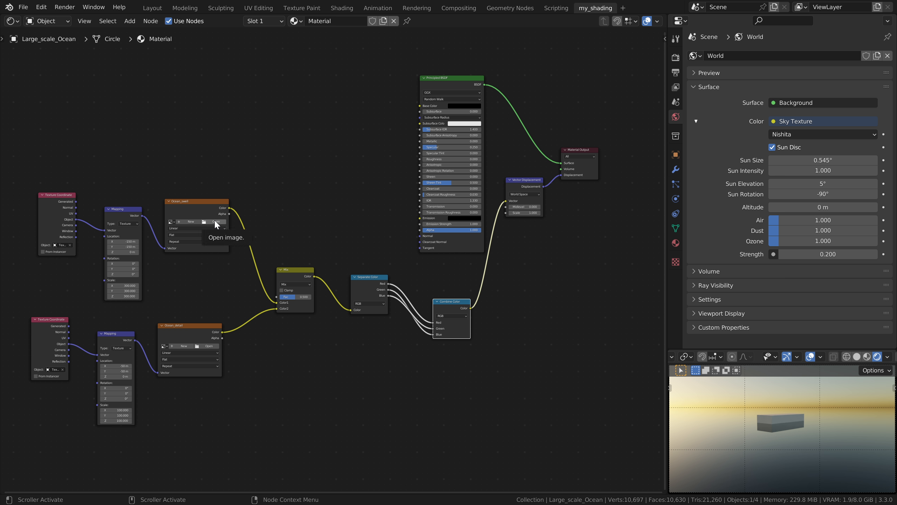
pyautogui.scroll(2, 215, 219)
pyautogui.moveTo(207, 221); pyautogui.dragTo(374, 281, button='middle')
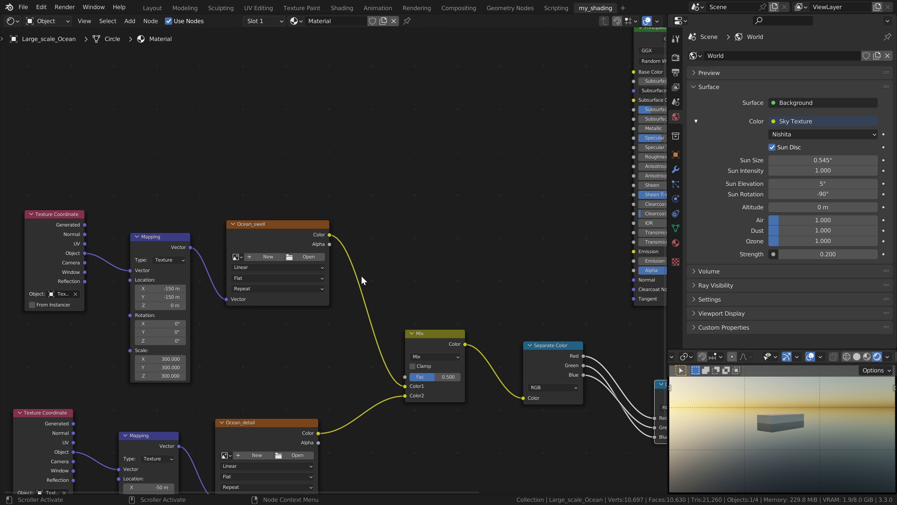
pyautogui.click(308, 258)
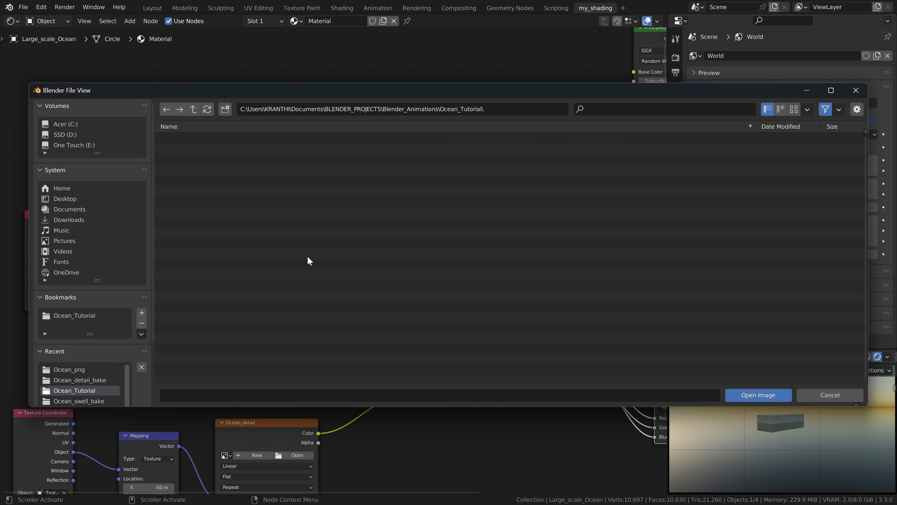
pyautogui.click(57, 133)
pyautogui.click(190, 199)
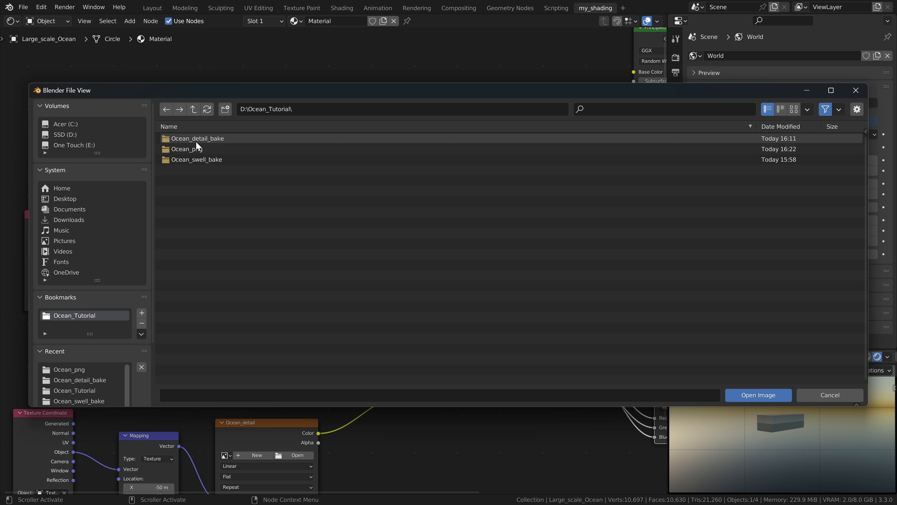
pyautogui.click(204, 160)
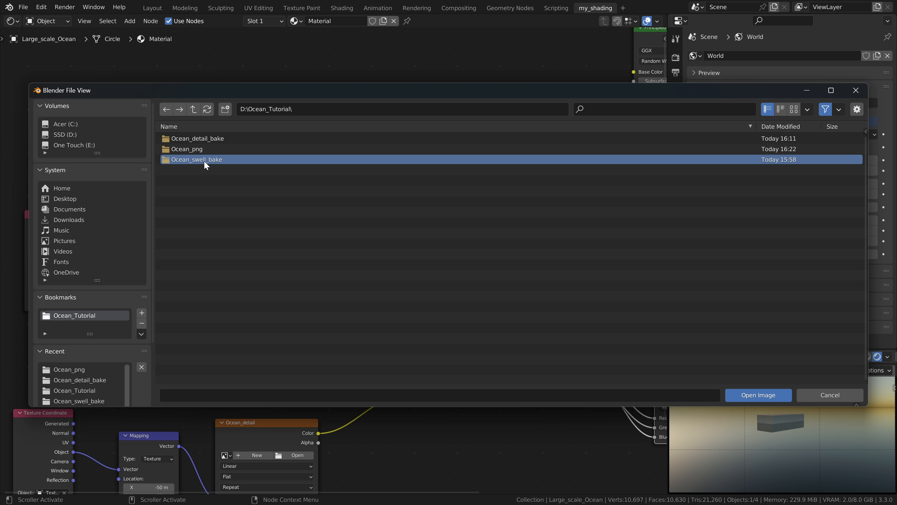
pyautogui.doubleClick(204, 160)
pyautogui.click(197, 138)
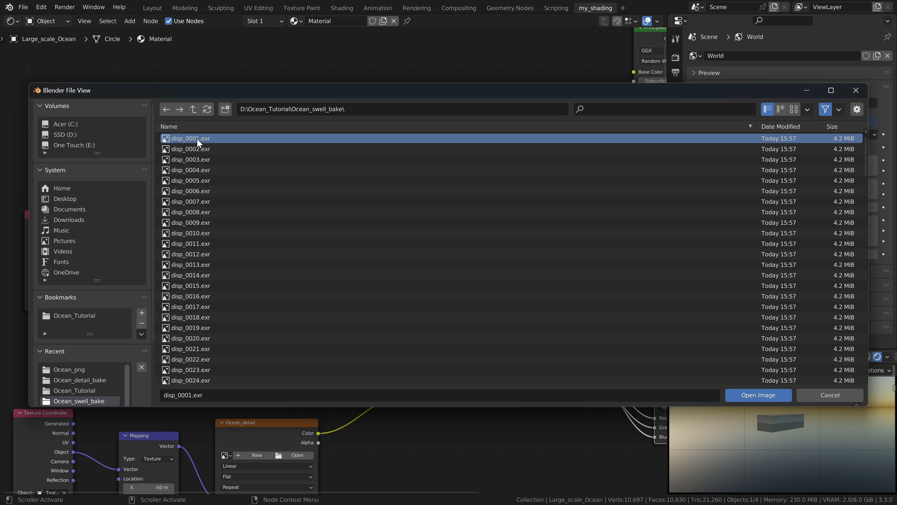
pyautogui.press('a')
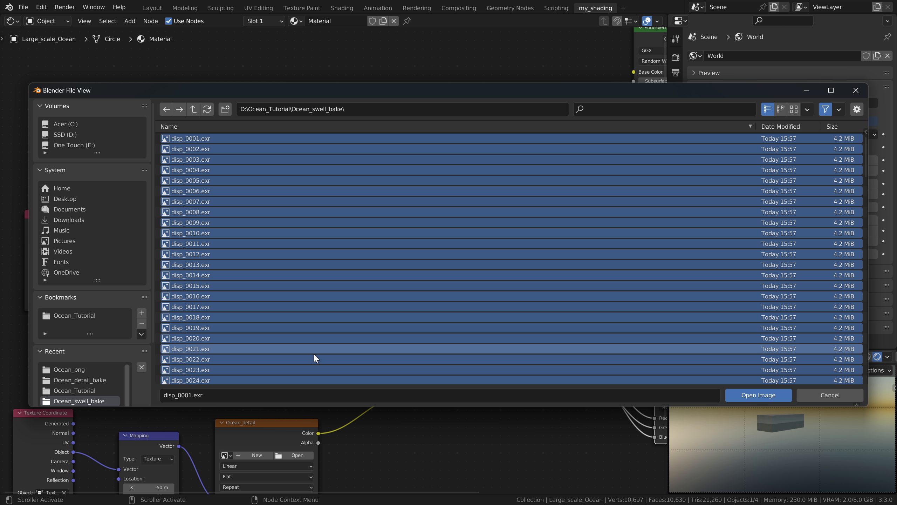
pyautogui.click(758, 394)
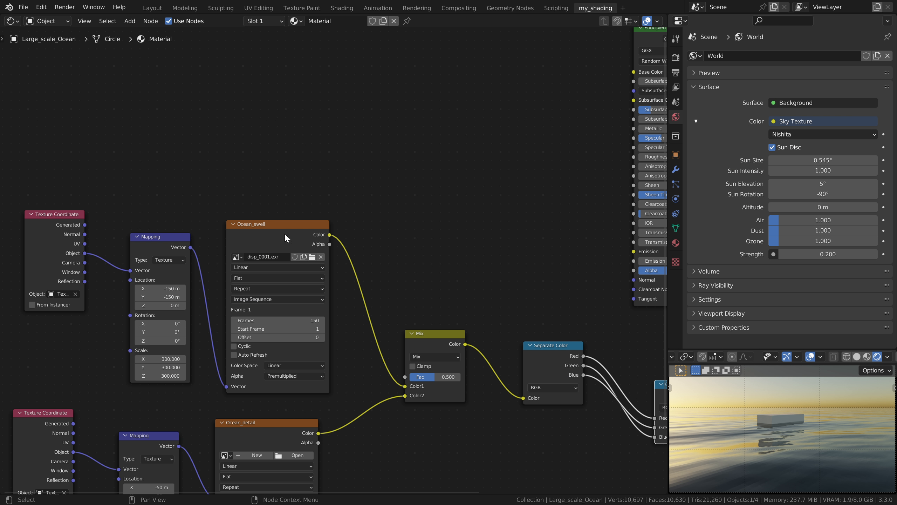
# - Load all disp EXR frames from D:\Ocean_Tutorial\Ocean_detail_bake as an image sequence into the Ocean_detail texture node
pyautogui.moveTo(376, 444); pyautogui.dragTo(353, 338, button='middle')
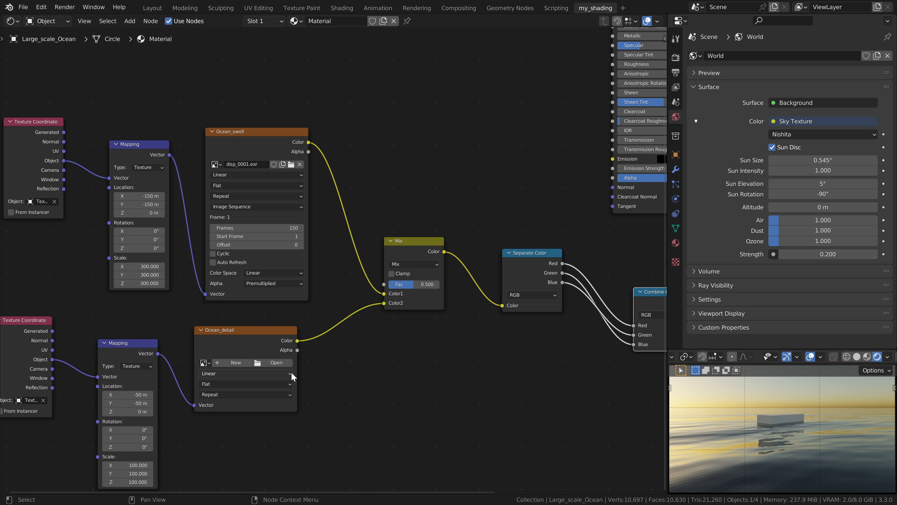
pyautogui.click(275, 362)
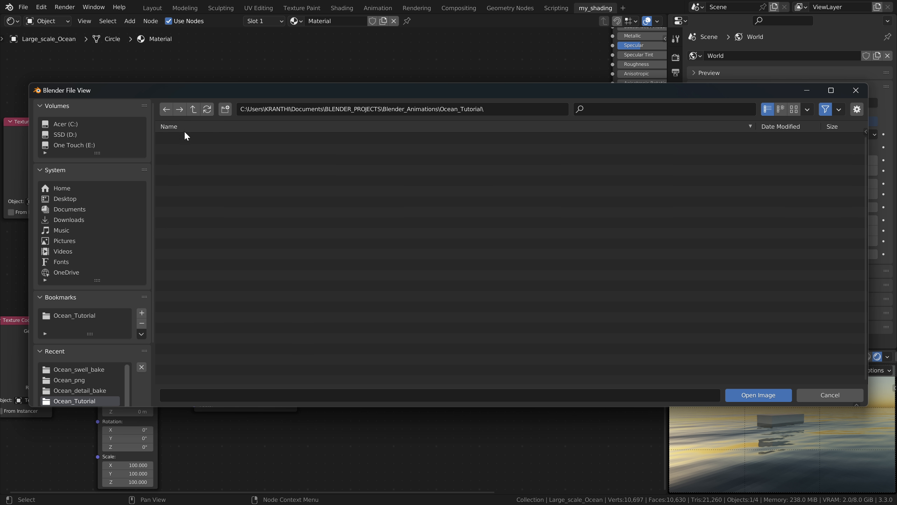
pyautogui.click(59, 136)
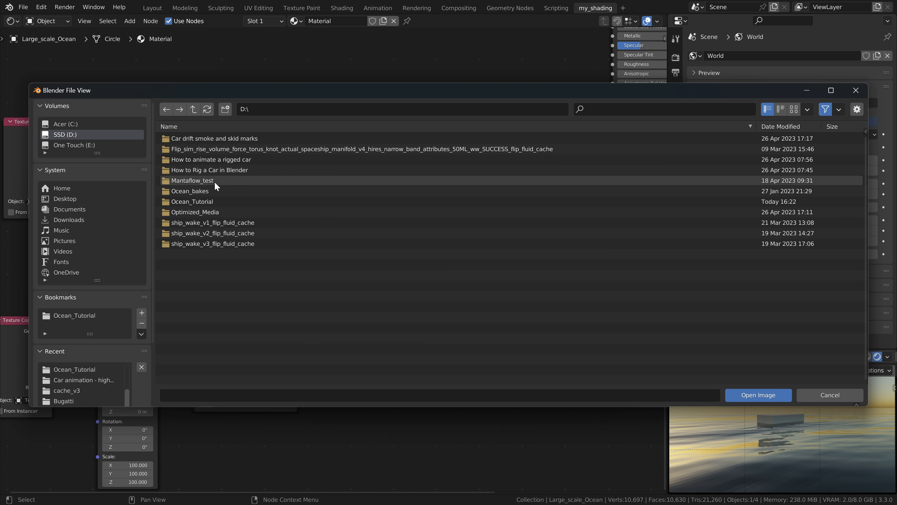
pyautogui.doubleClick(207, 201)
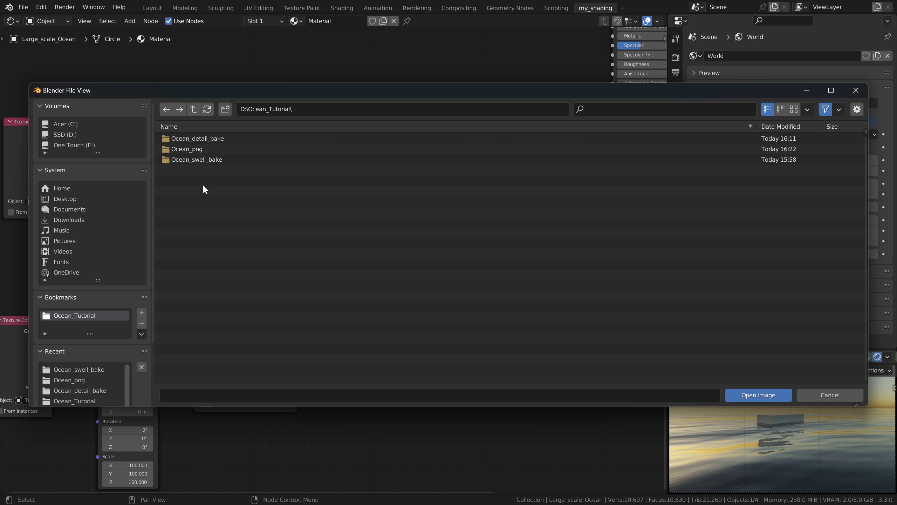
pyautogui.doubleClick(197, 138)
pyautogui.click(195, 139)
pyautogui.press('a')
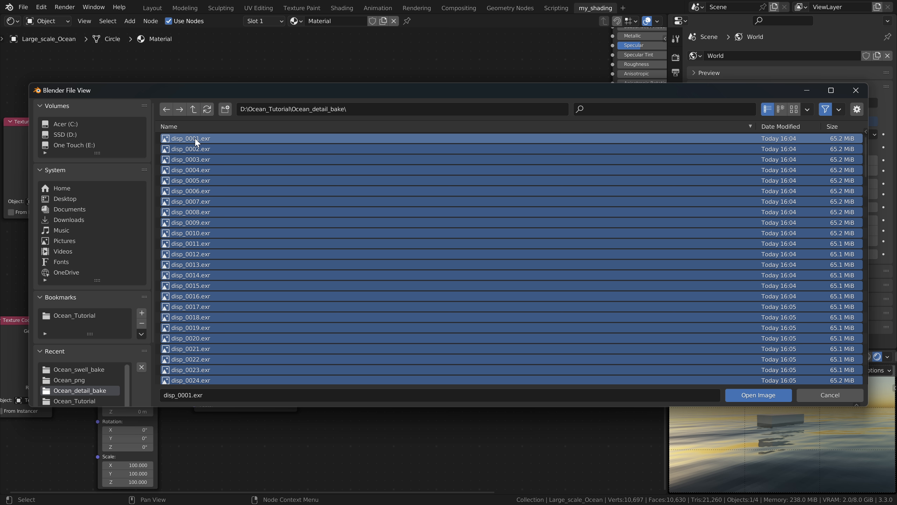
pyautogui.click(746, 391)
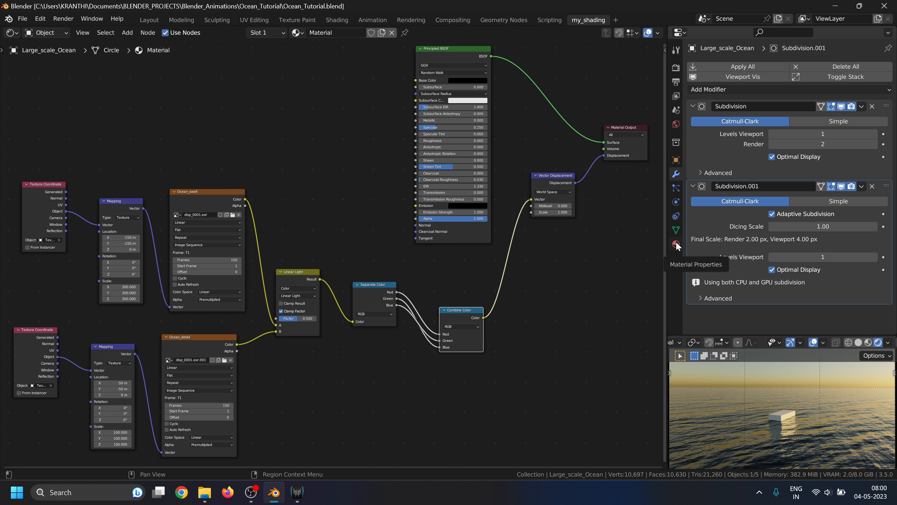
# - Set the ocean material's surface displacement method to Displacement Only and save the file
pyautogui.click(707, 408)
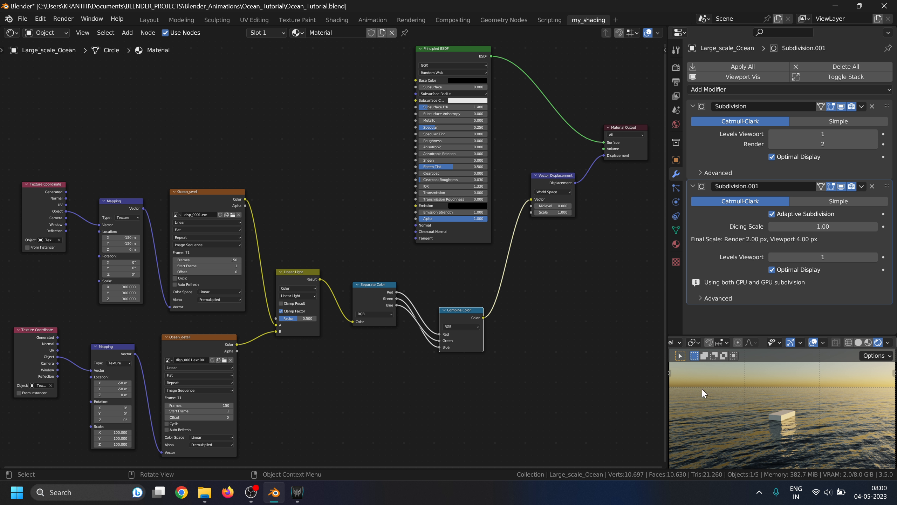
pyautogui.click(675, 244)
pyautogui.scroll(-3, 753, 231)
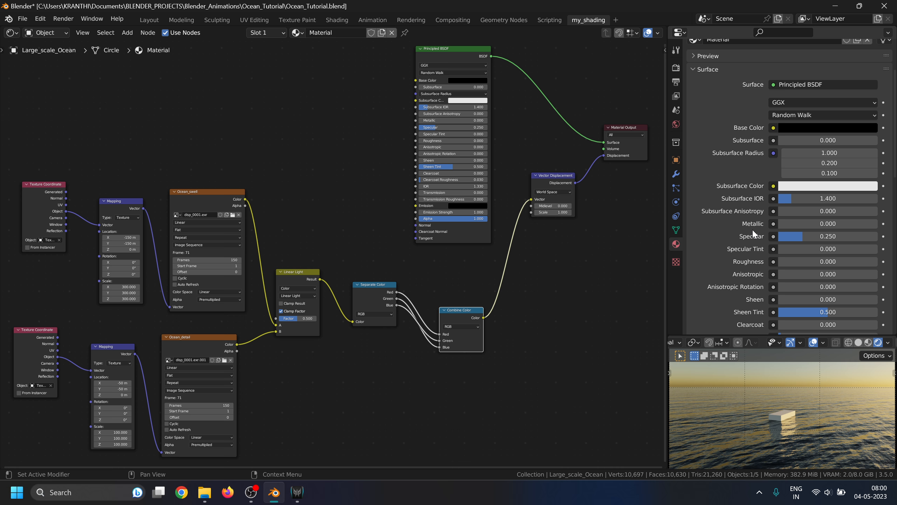
pyautogui.scroll(-20, 753, 233)
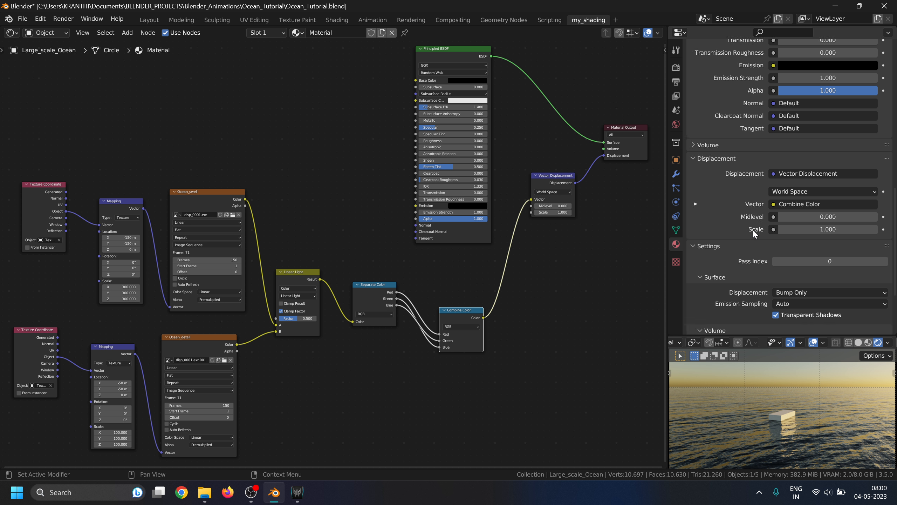
pyautogui.scroll(-4, 752, 233)
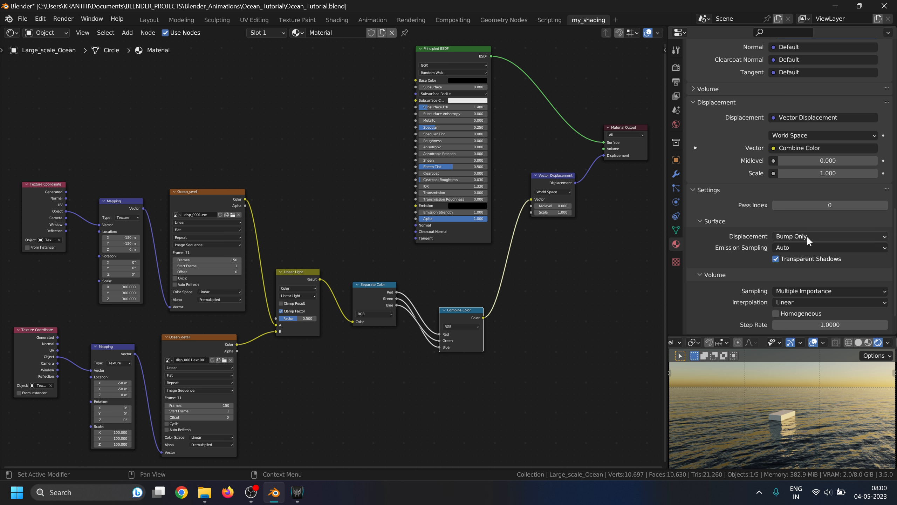
pyautogui.click(832, 235)
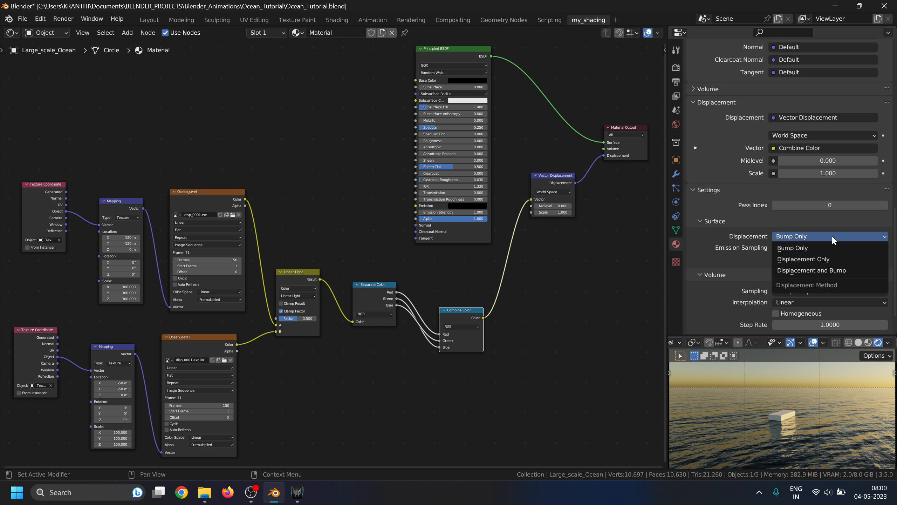
pyautogui.click(832, 259)
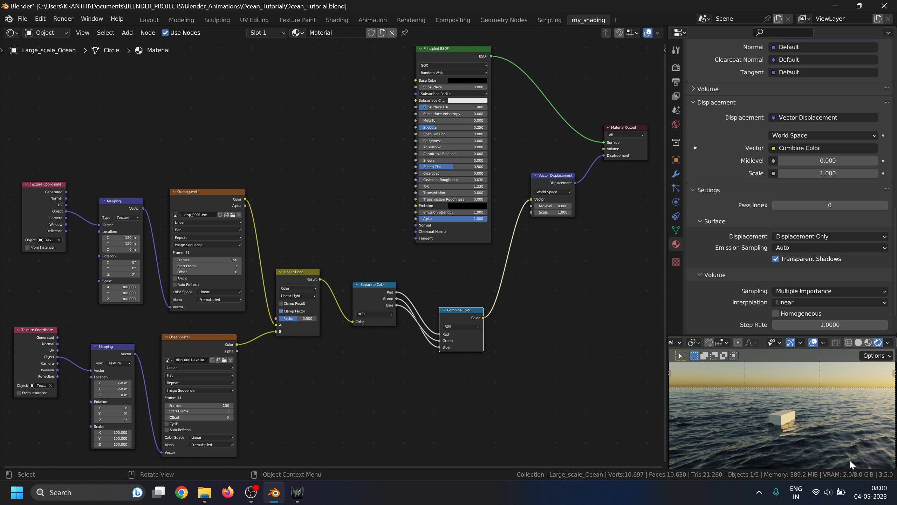
pyautogui.hotkey('ctrl', 's')
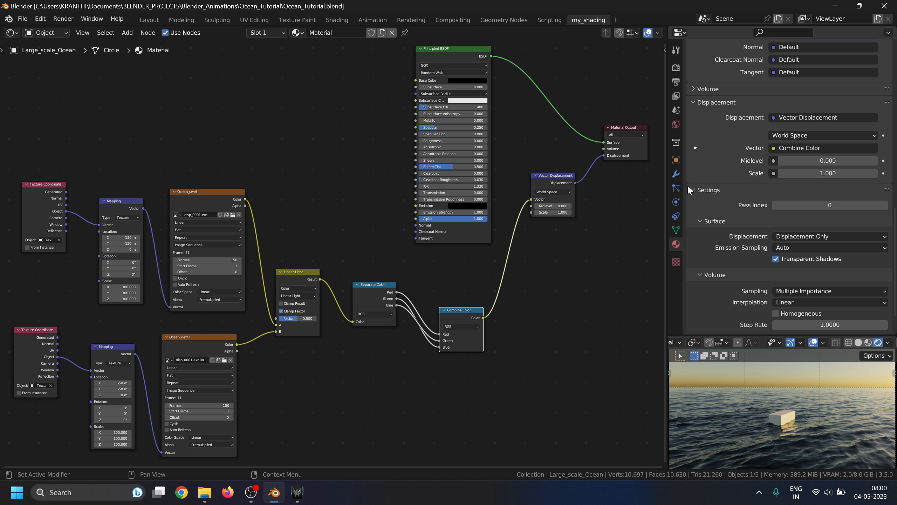
# - Show the ocean's modifiers, make the window full screen, and split off a Timeline below the shader node editor
pyautogui.click(675, 174)
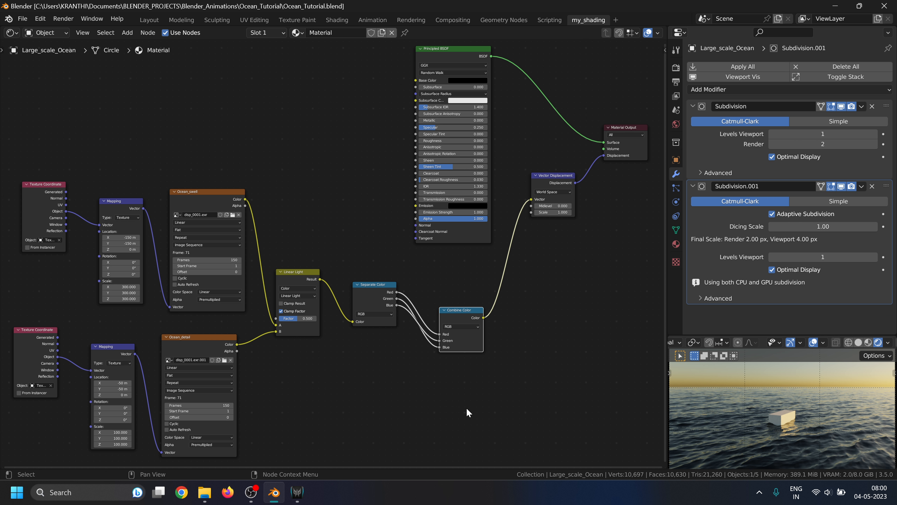
pyautogui.hotkey('alt', 'F11')
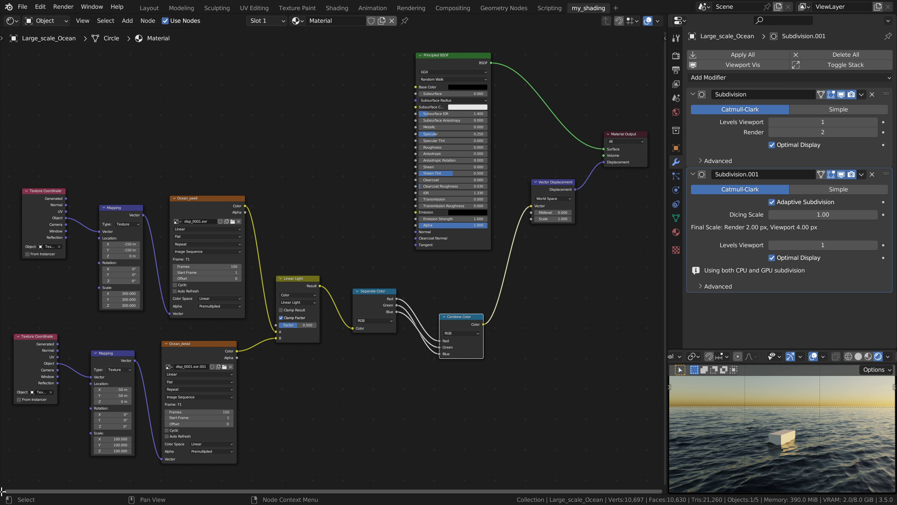
pyautogui.moveTo(9, 493); pyautogui.dragTo(12, 459)
pyautogui.click(12, 459)
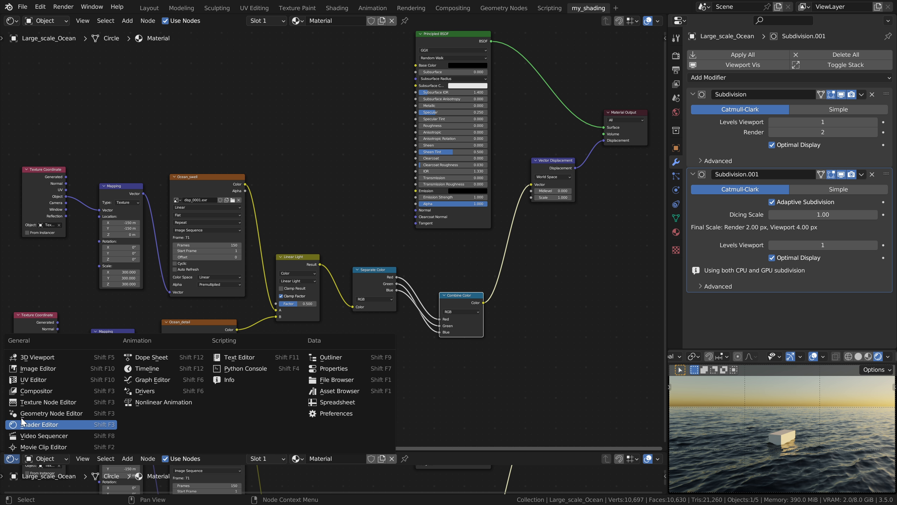
pyautogui.click(156, 366)
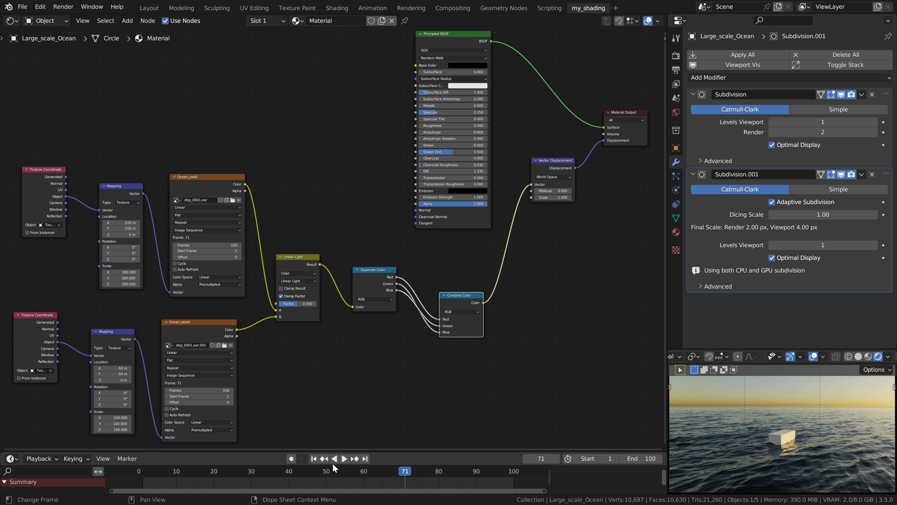
# - Play the animation from frame 1 to check the ocean motion, stop it, and return to frame 1
pyautogui.click(314, 459)
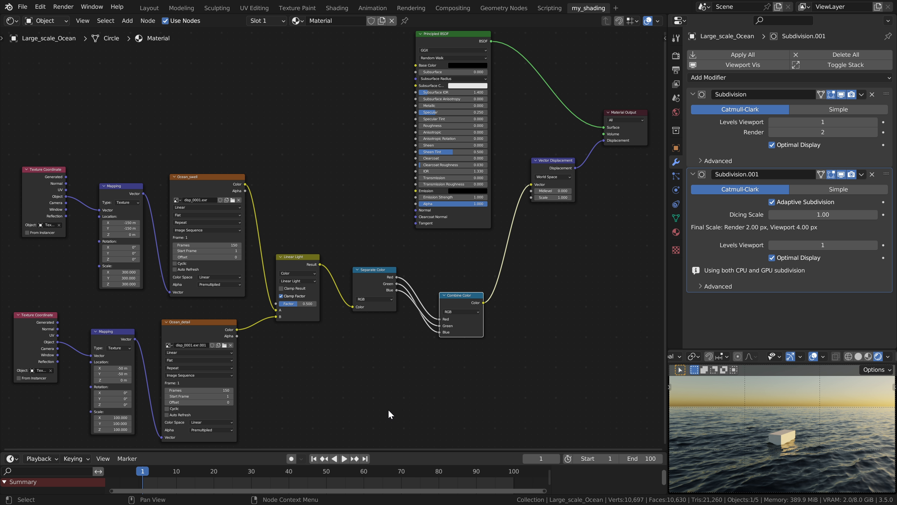
pyautogui.click(344, 459)
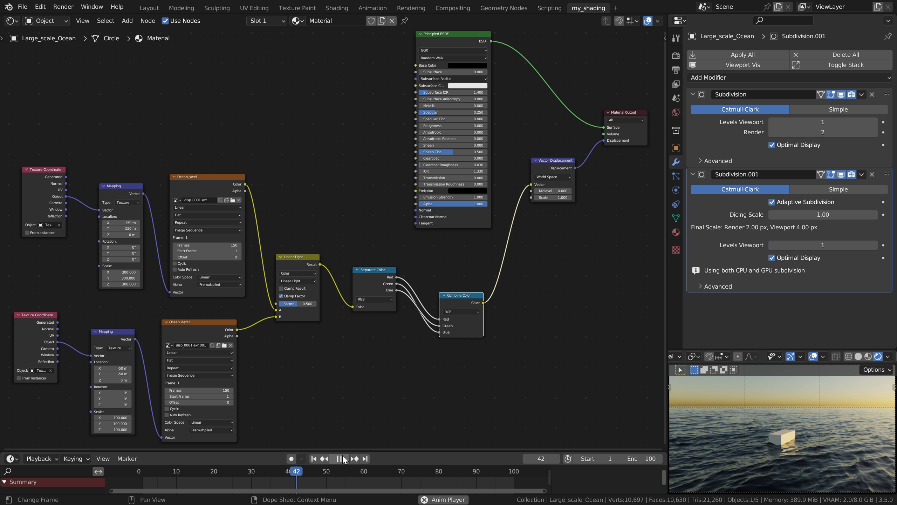
pyautogui.click(339, 458)
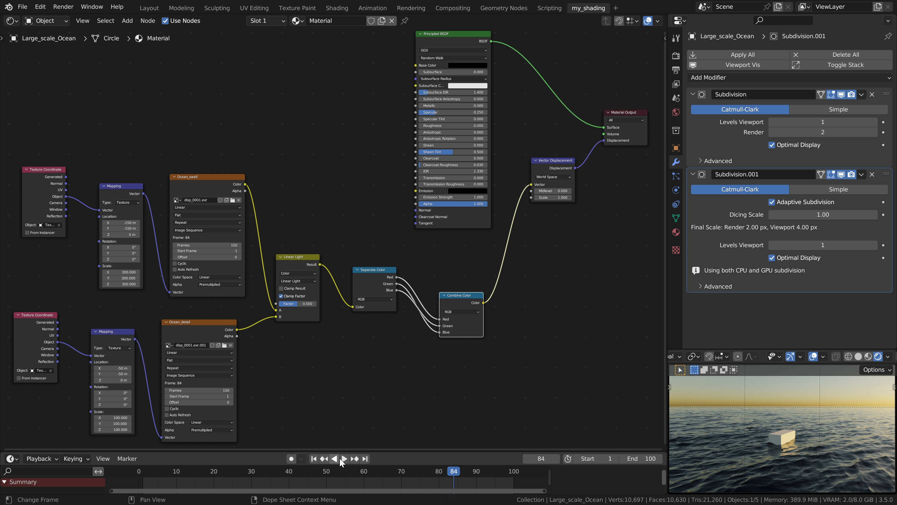
pyautogui.click(312, 459)
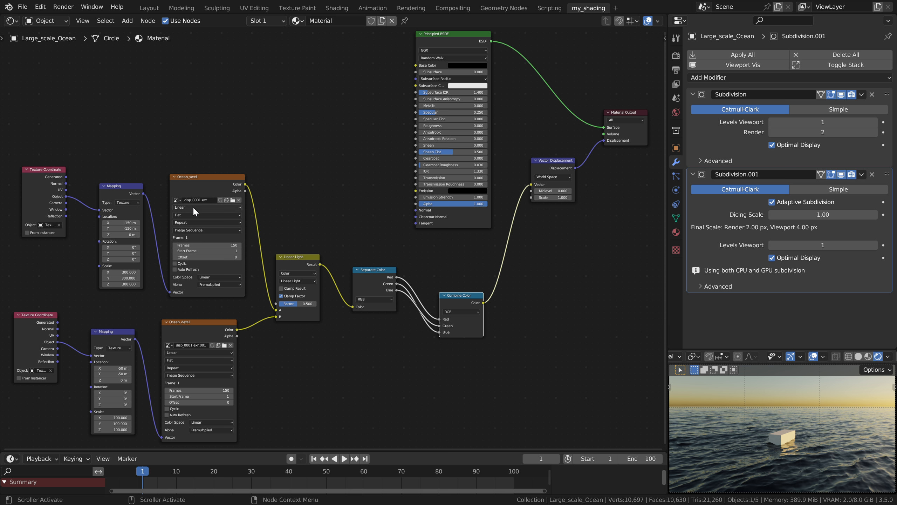
# - Enable Auto Refresh on the Ocean_swell and Ocean_detail texture nodes, replay the animation and return to frame 1
pyautogui.click(174, 270)
pyautogui.click(167, 417)
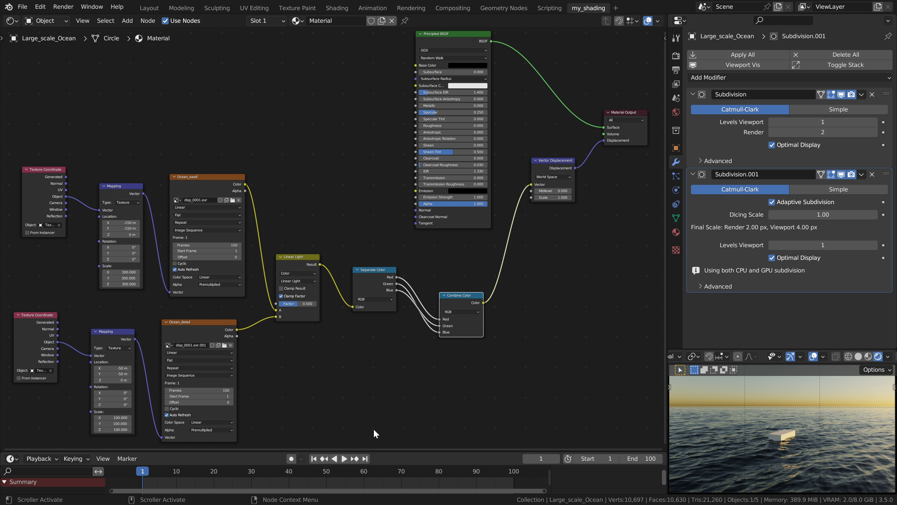
pyautogui.click(343, 459)
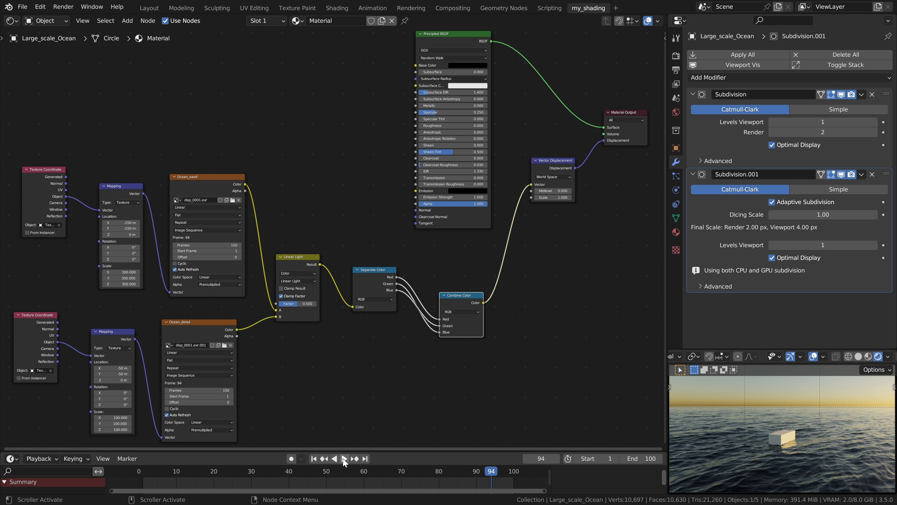
pyautogui.click(313, 458)
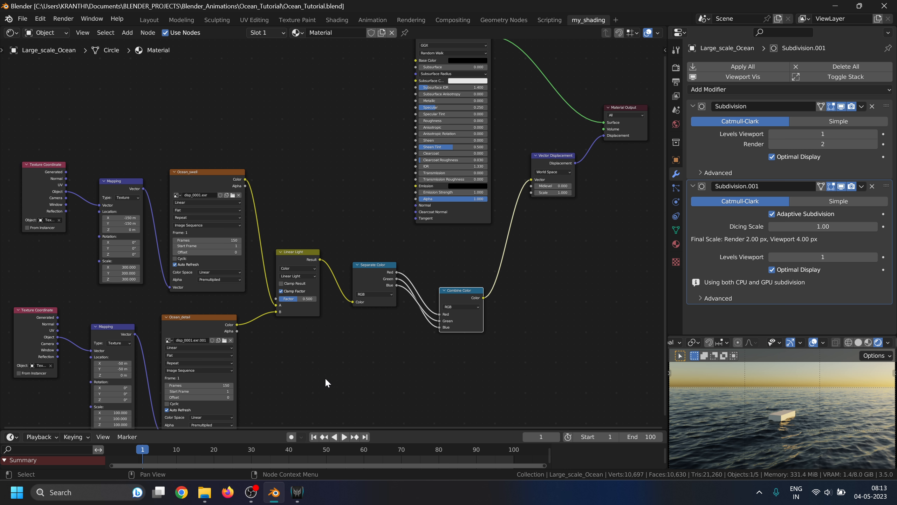
# - Set the preview viewport to solid shading and render a test image of frame 1 with the boat reference
pyautogui.click(858, 342)
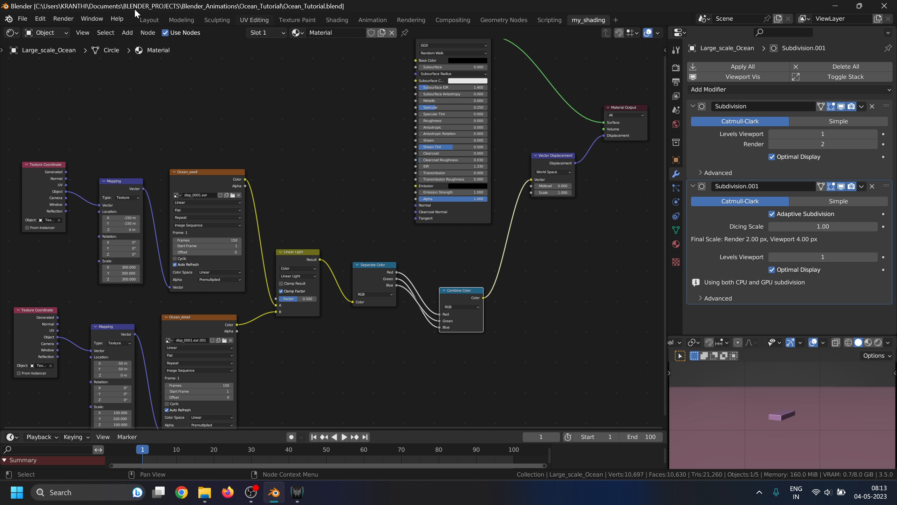
pyautogui.click(60, 19)
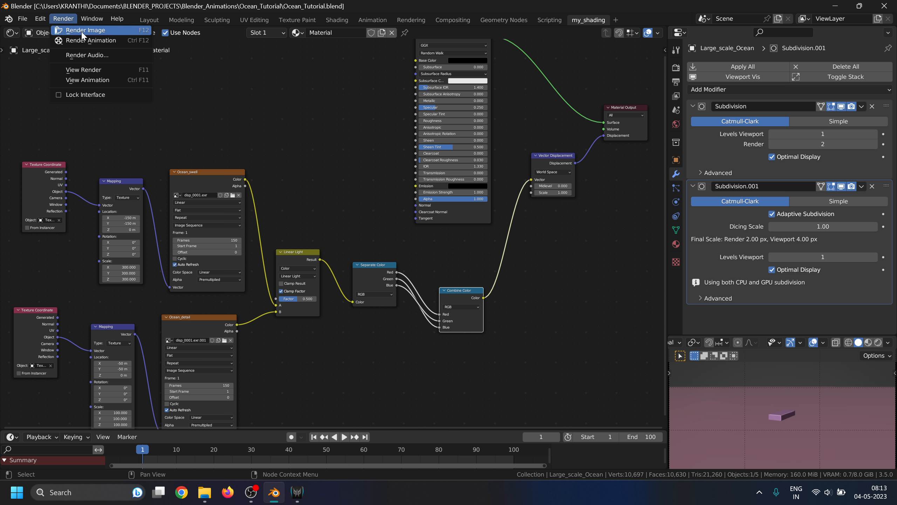
pyautogui.click(676, 82)
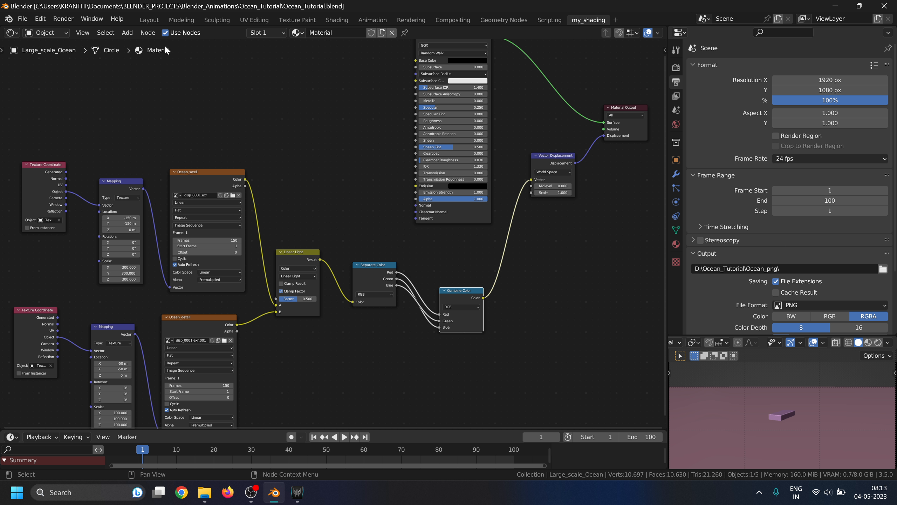
pyautogui.click(60, 18)
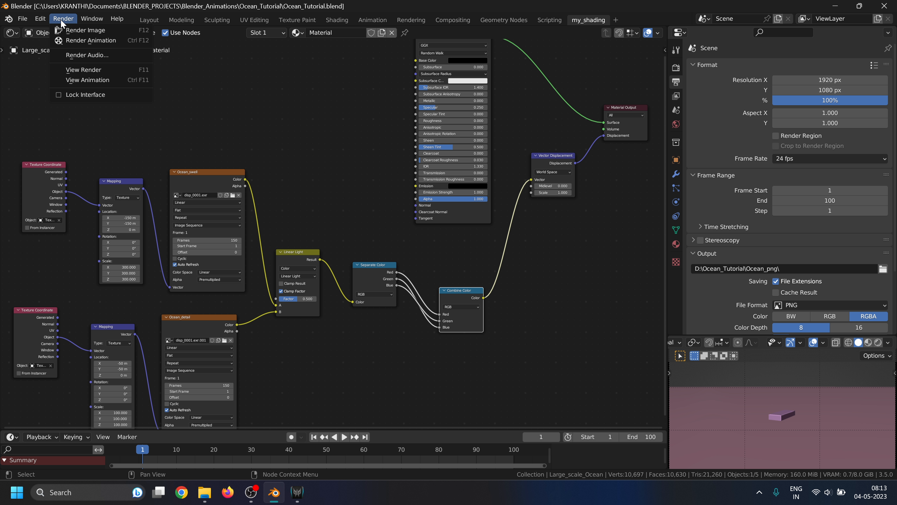
pyautogui.click(93, 30)
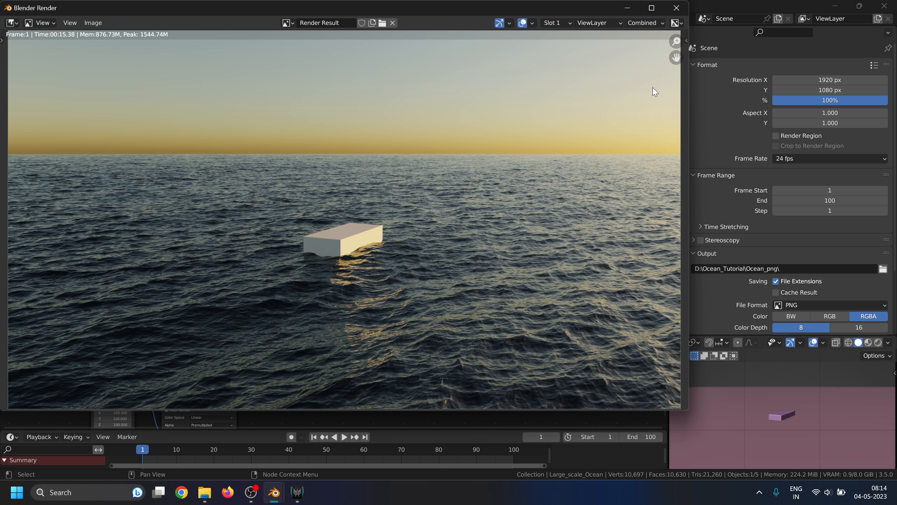
pyautogui.click(676, 8)
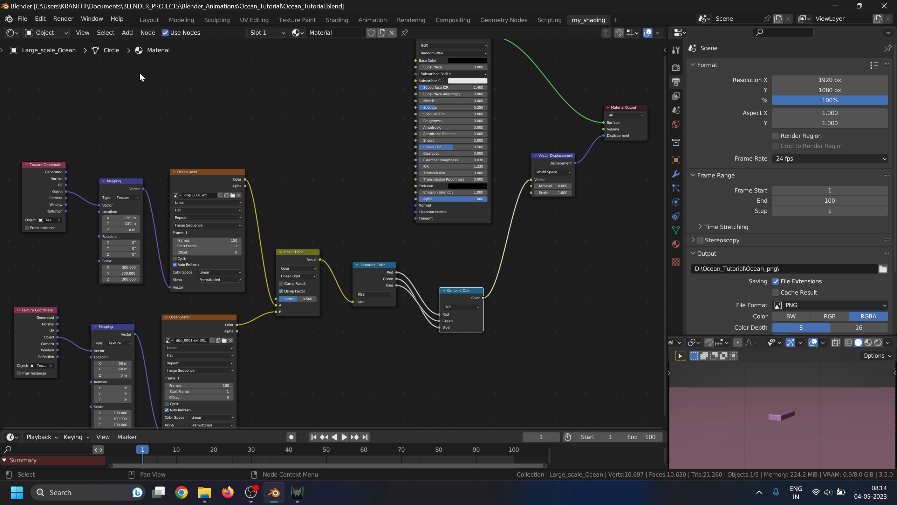
# - In the Layout workspace, hide Boat_reference and disable it in viewports and renders
pyautogui.click(150, 18)
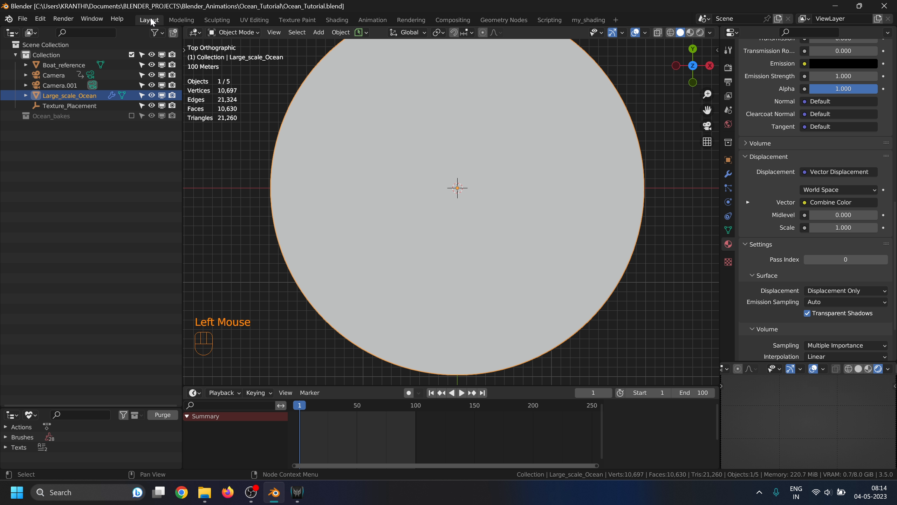
pyautogui.click(152, 65)
pyautogui.click(162, 65)
pyautogui.click(173, 65)
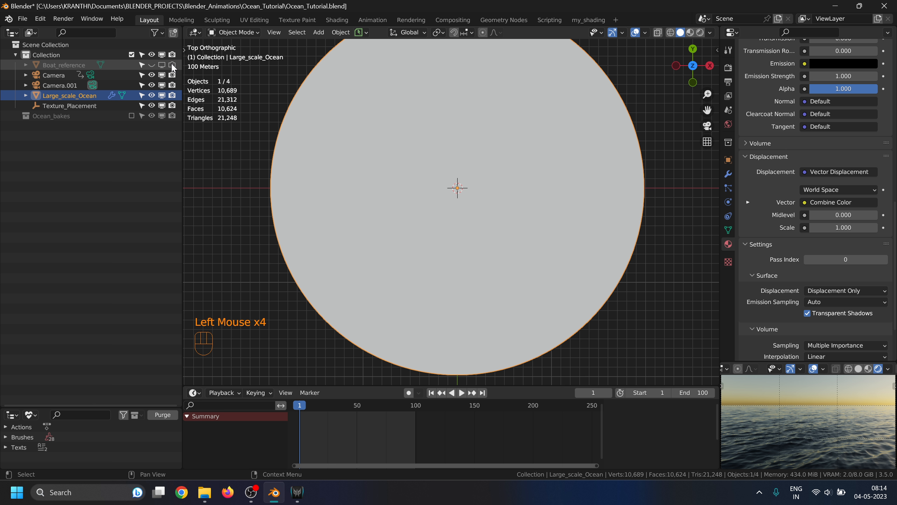
# - Render frame 1 without the boat reference and close the render result
pyautogui.click(64, 19)
pyautogui.click(88, 32)
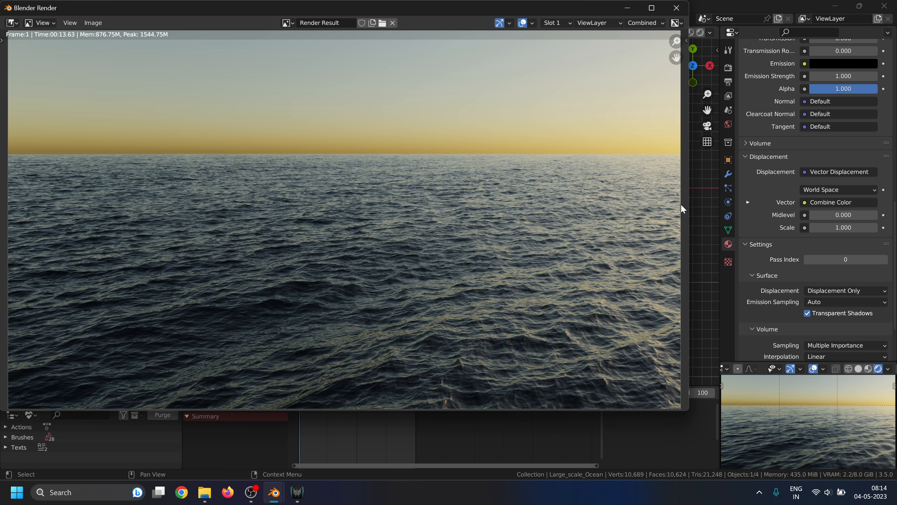
pyautogui.click(675, 8)
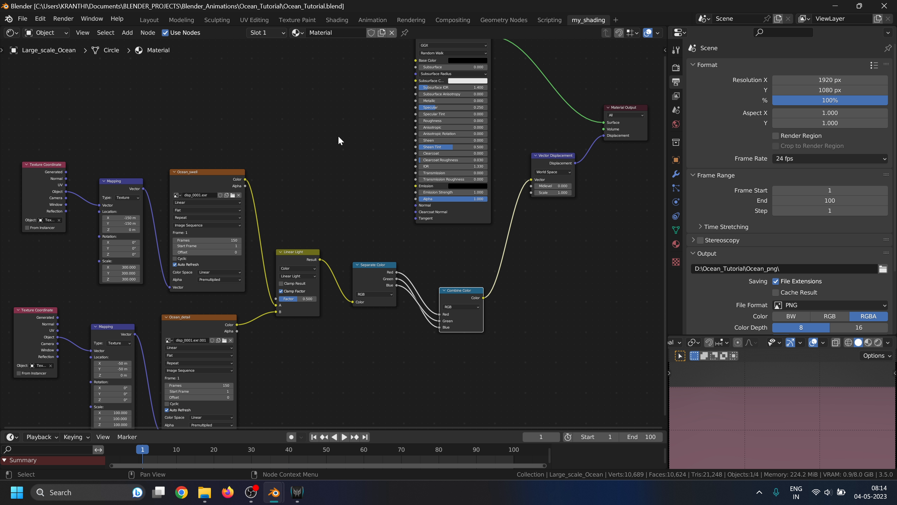
# - Try the Mix blending mode on the node combining the swell and detail textures, and restore Linear Light
pyautogui.click(297, 276)
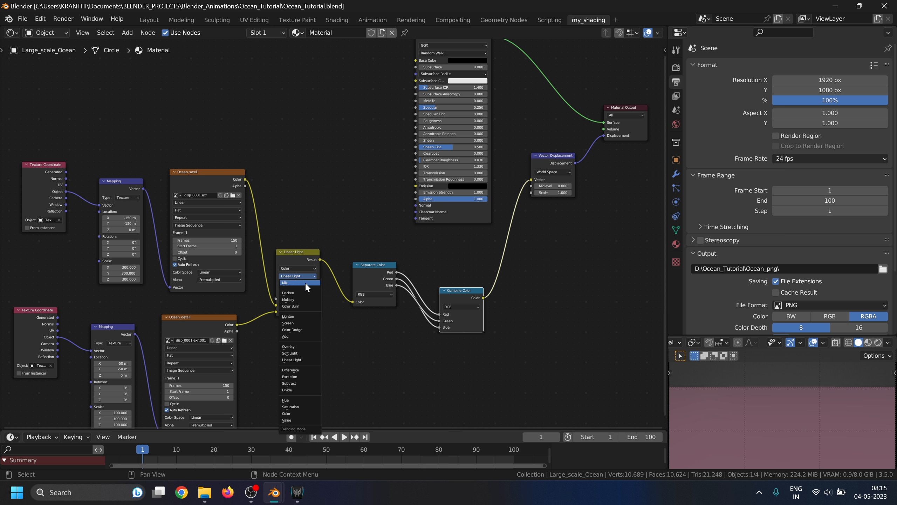
pyautogui.click(306, 284)
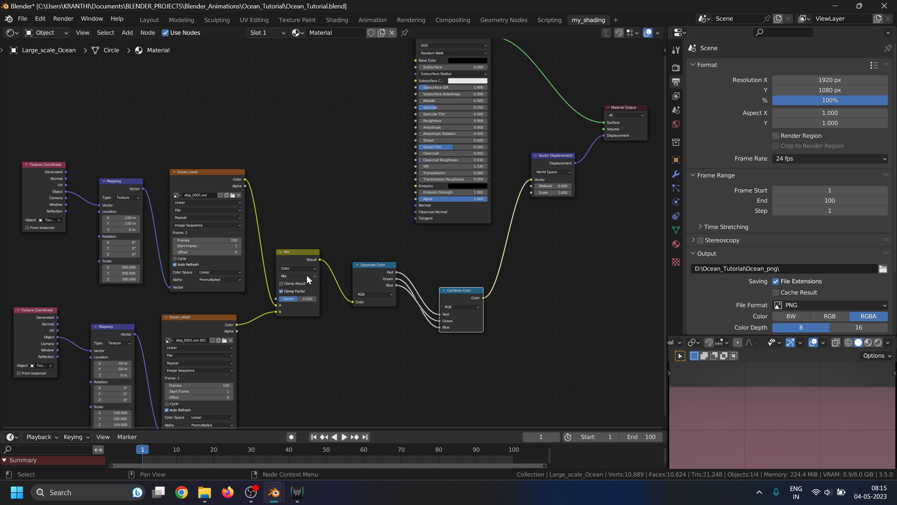
pyautogui.click(307, 276)
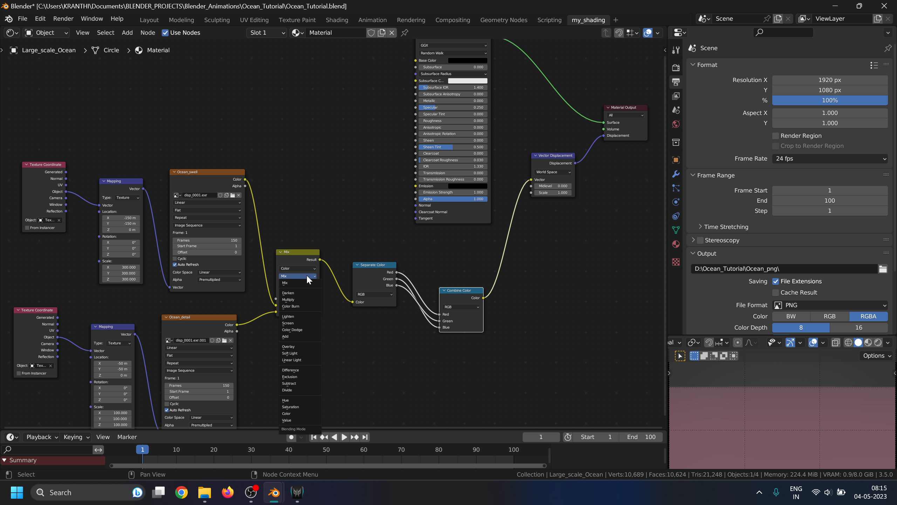
pyautogui.click(307, 360)
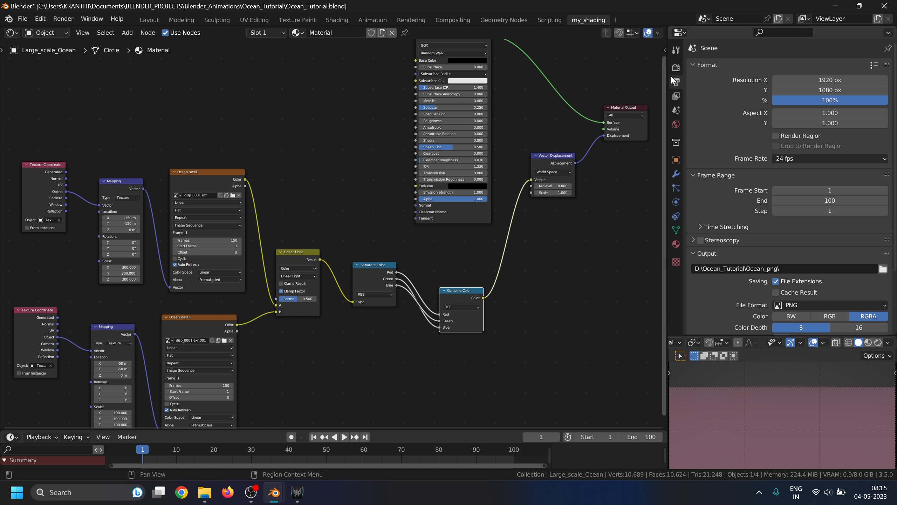
# - Expand the Performance section of the render settings and examine the Persistent Data option
pyautogui.click(676, 67)
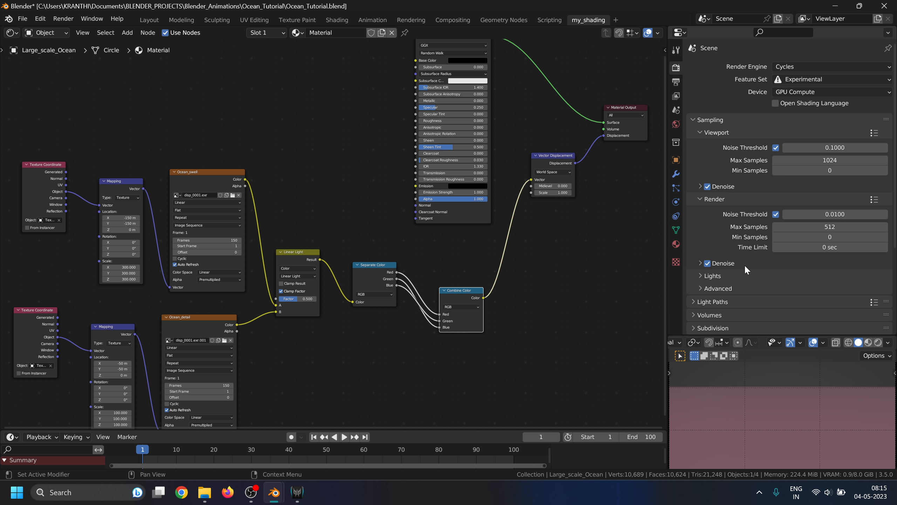
pyautogui.scroll(-5, 746, 265)
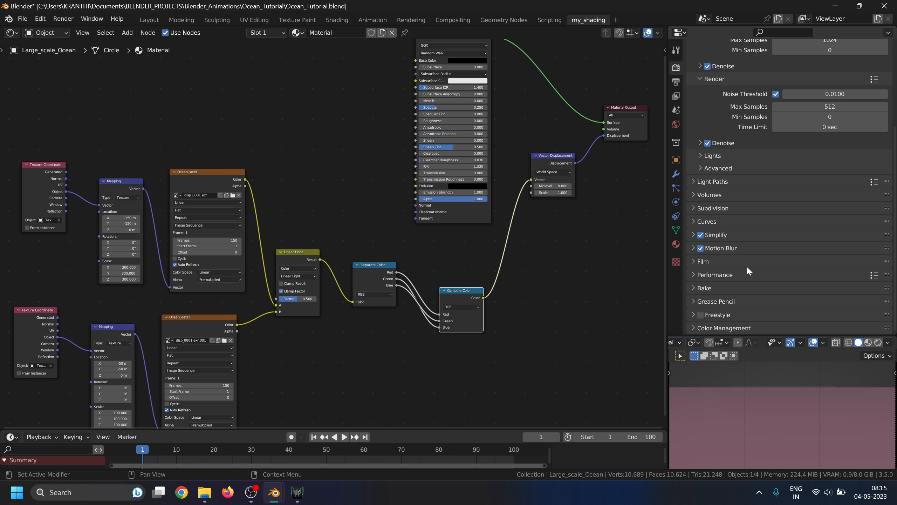
pyautogui.click(692, 273)
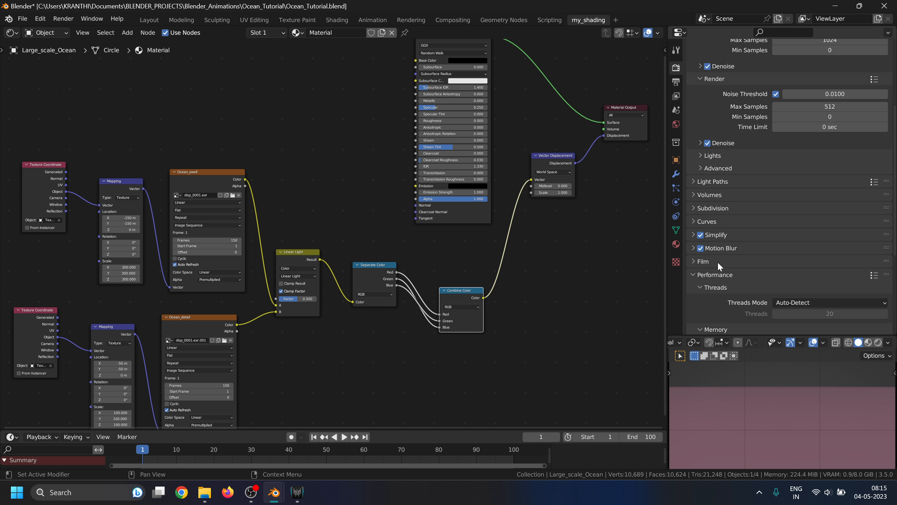
pyautogui.scroll(-5, 718, 261)
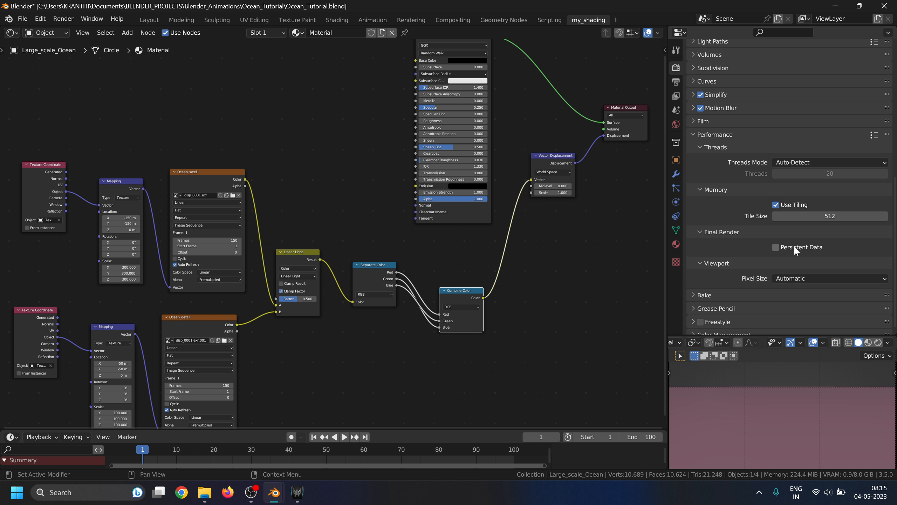
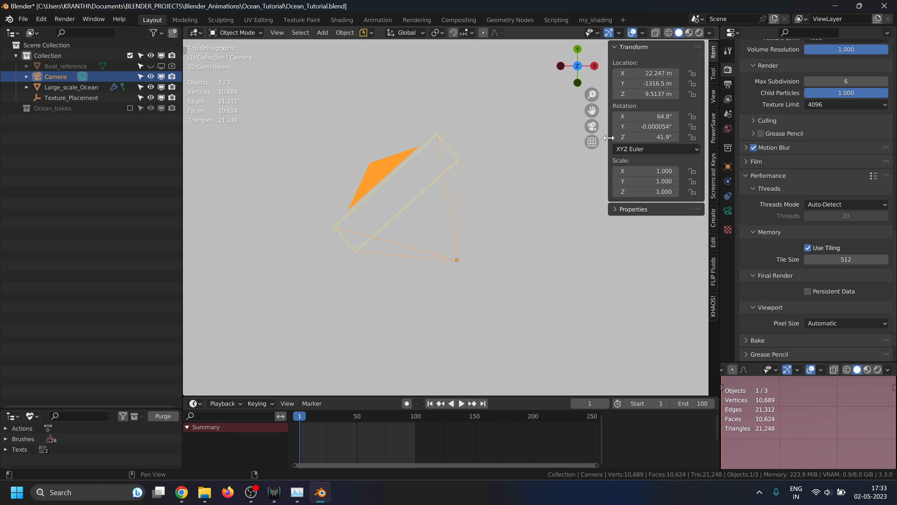
# - Set the camera's Y and Z rotation to 0° and preview the camera view with rendered shading
pyautogui.click(654, 129)
pyautogui.click(655, 129)
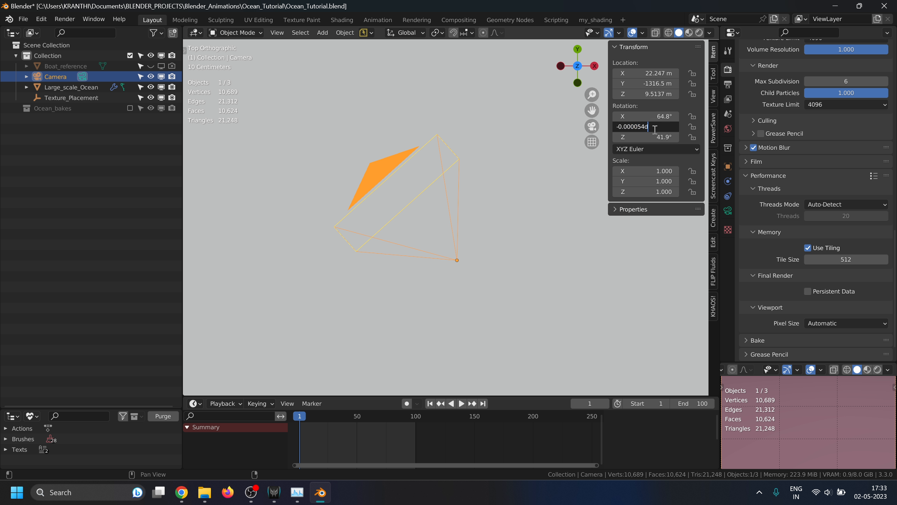
pyautogui.moveTo(660, 127); pyautogui.dragTo(592, 127)
pyautogui.write('0')
pyautogui.press('Return')
pyautogui.click(659, 140)
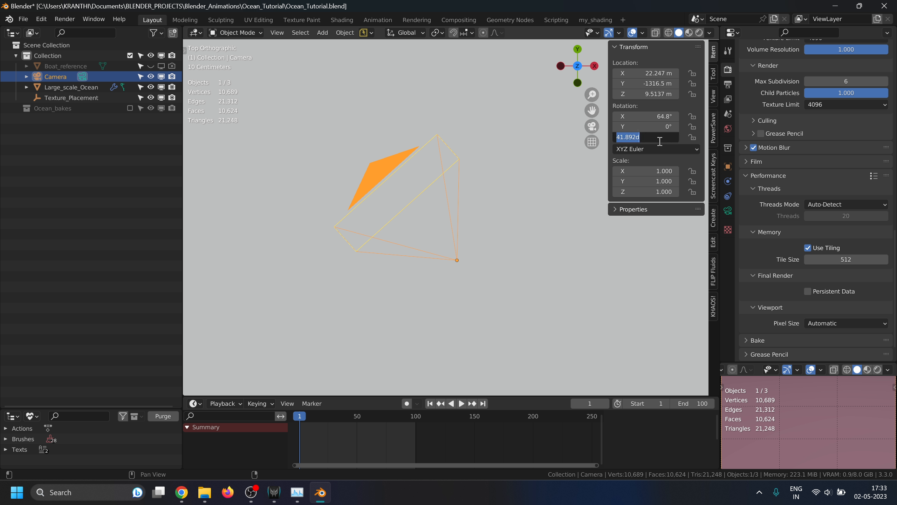
pyautogui.write('0')
pyautogui.press('Return')
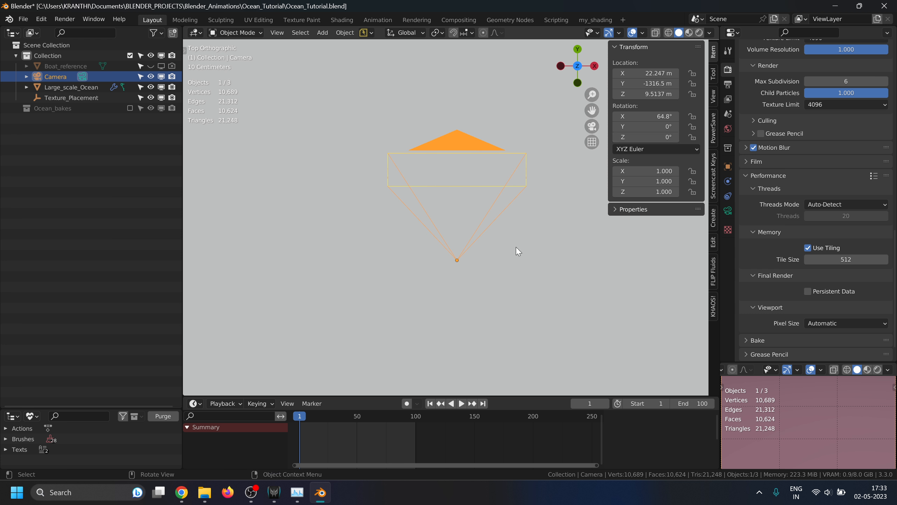
pyautogui.press('KP_0')
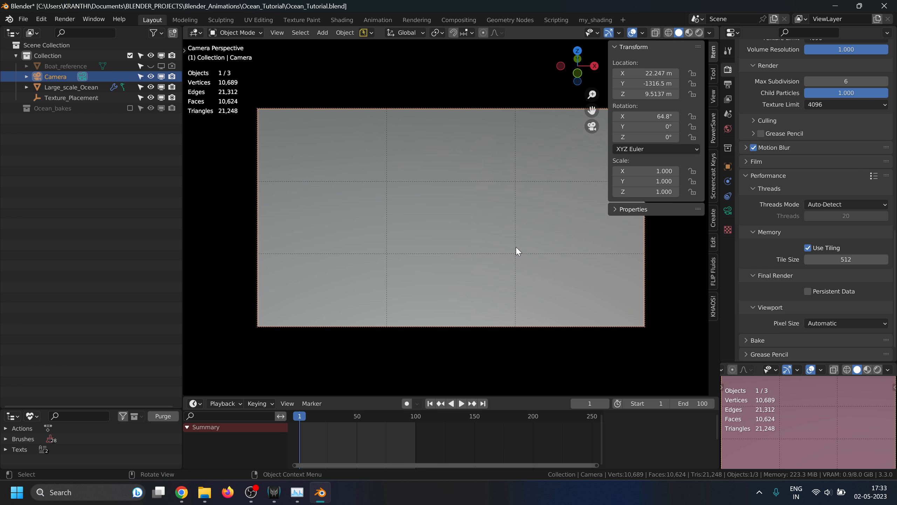
pyautogui.click(699, 32)
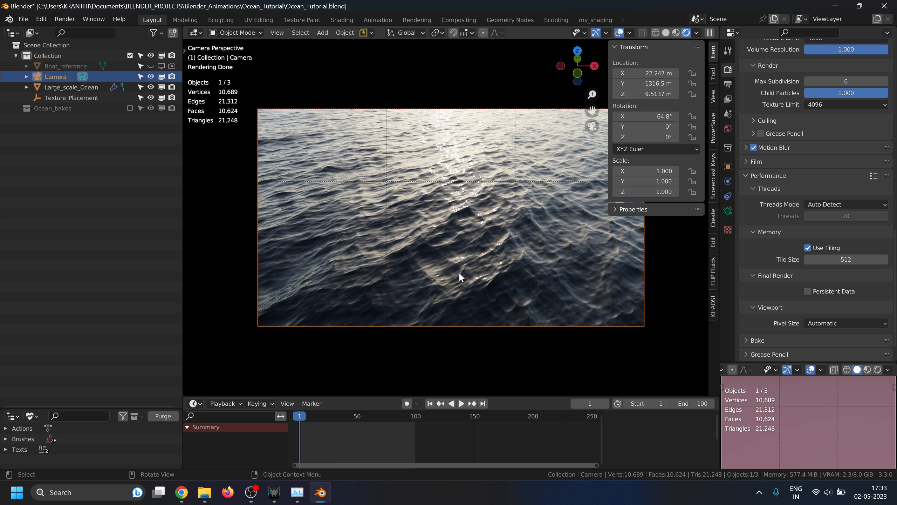
# - Keyframe the camera's location and rotation at frame 1, and again at frame 100 with an X rotation of 82°
pyautogui.press('i')
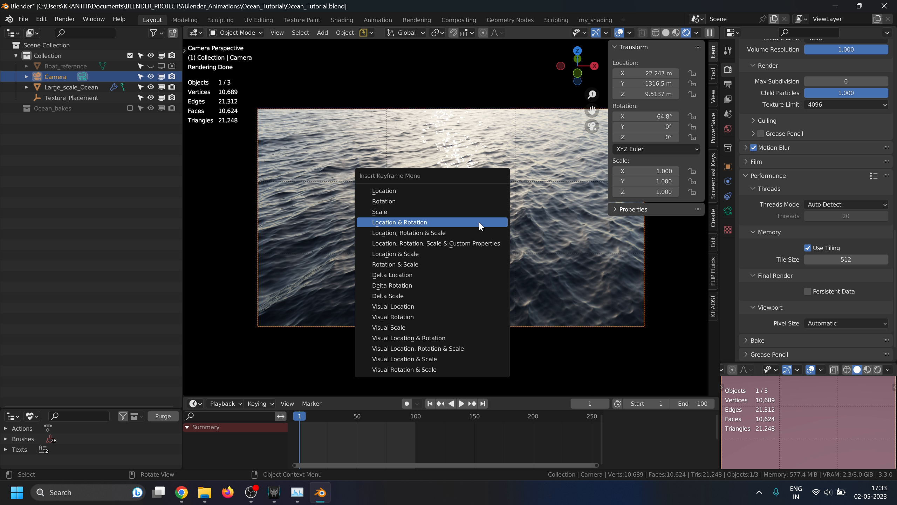
pyautogui.click(480, 223)
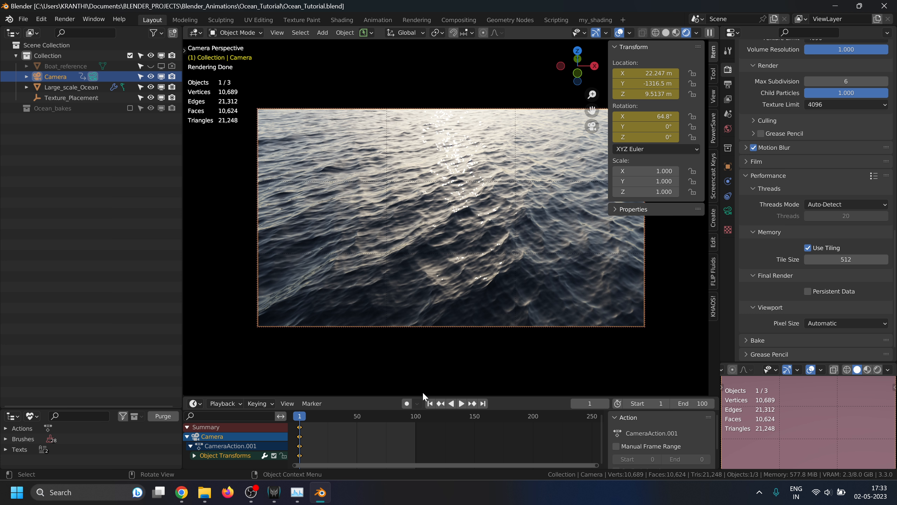
pyautogui.click(483, 404)
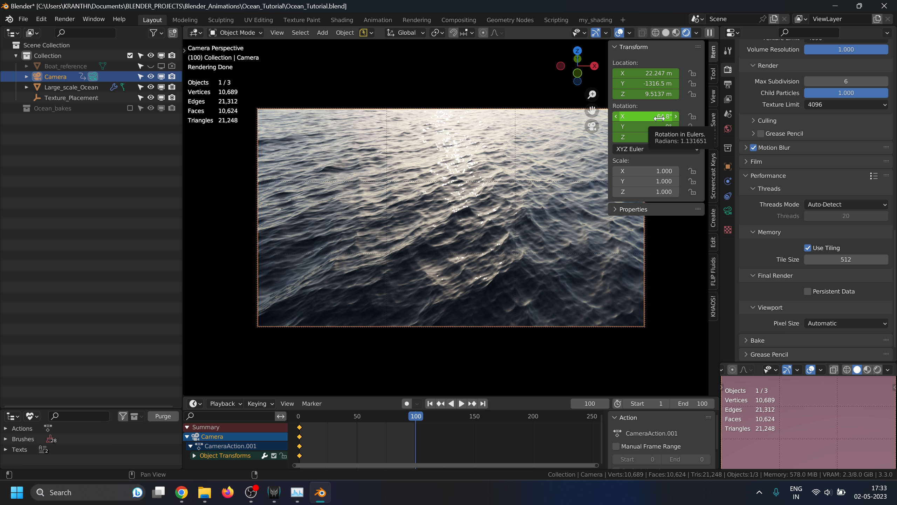
pyautogui.moveTo(660, 117); pyautogui.dragTo(674, 117)
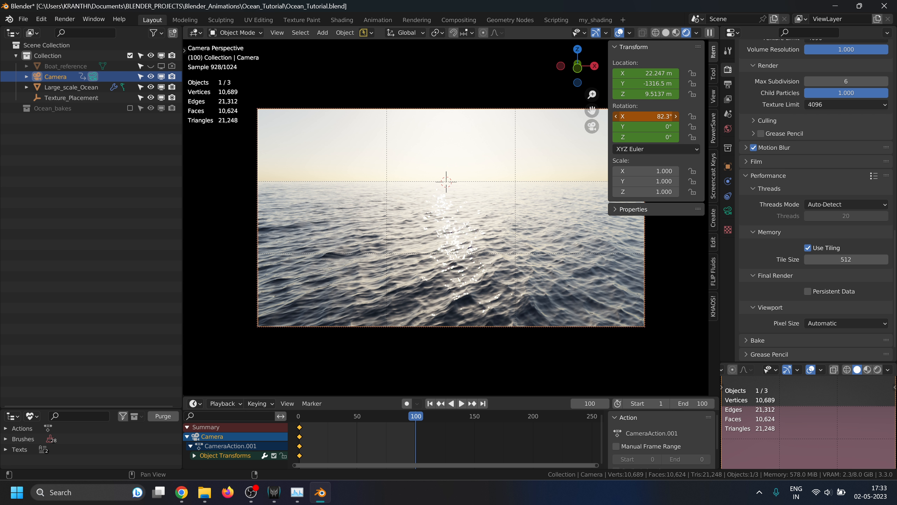
pyautogui.click(653, 117)
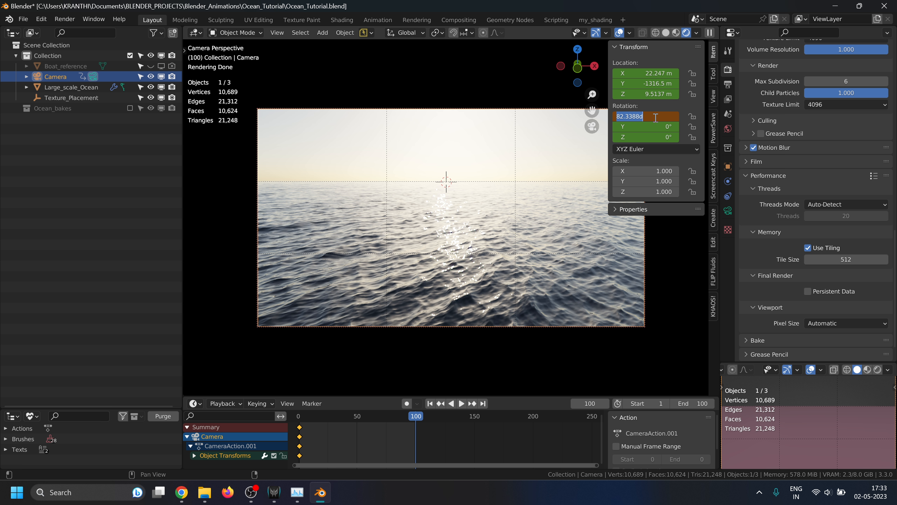
pyautogui.write('82')
pyautogui.press('Return')
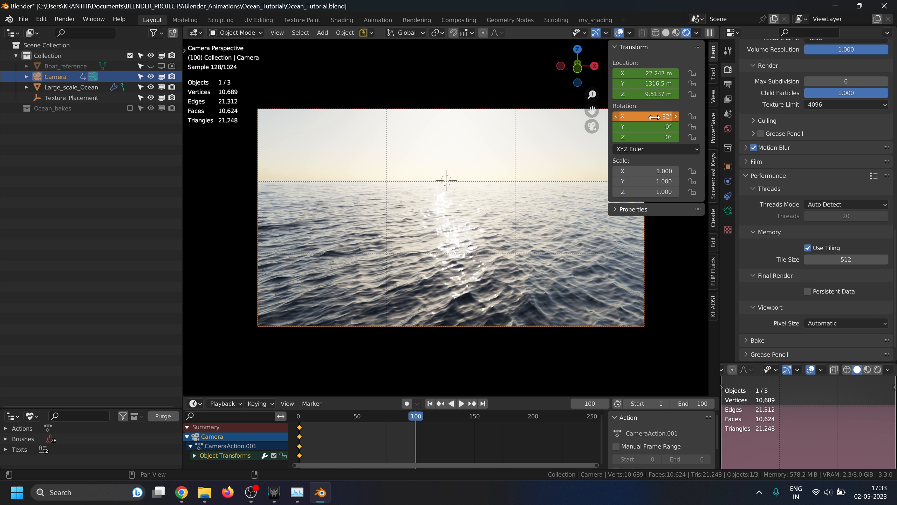
pyautogui.press('i')
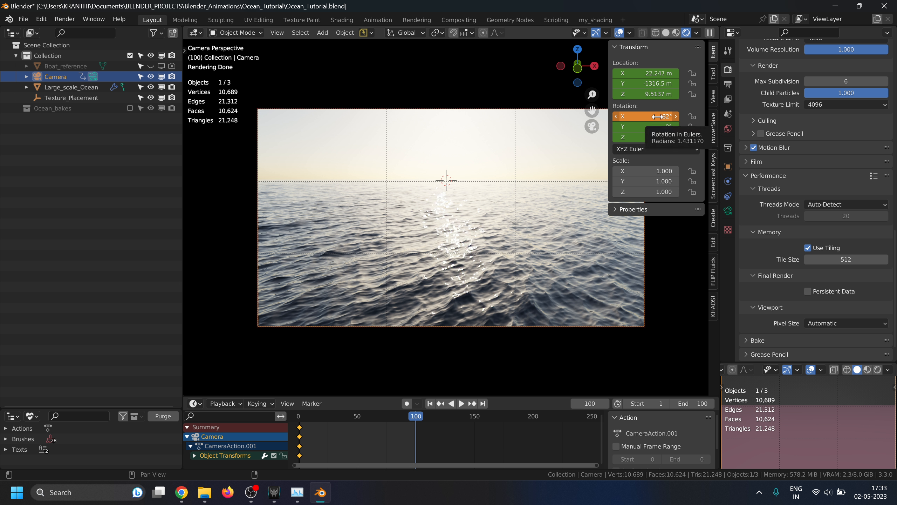
# - Play the camera tilt from frame 1 in rendered shading, stop it and return to the first frame
pyautogui.click(431, 404)
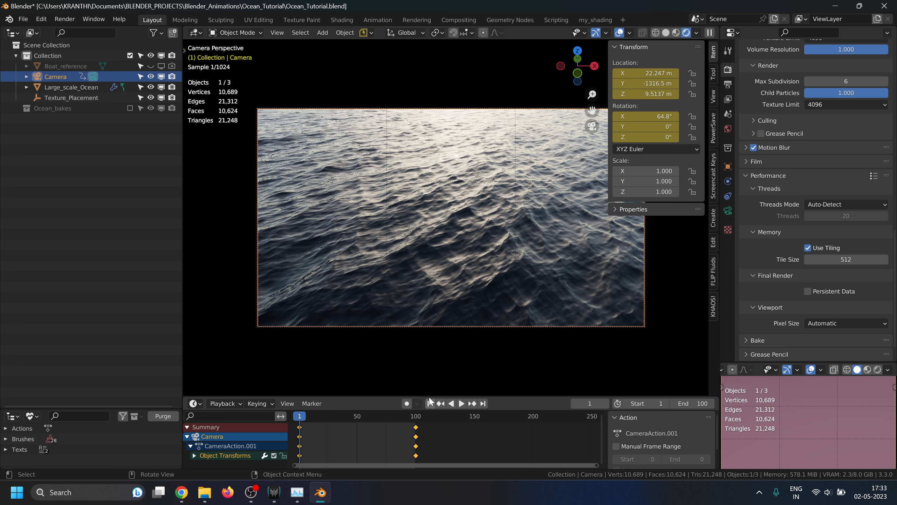
pyautogui.press('space')
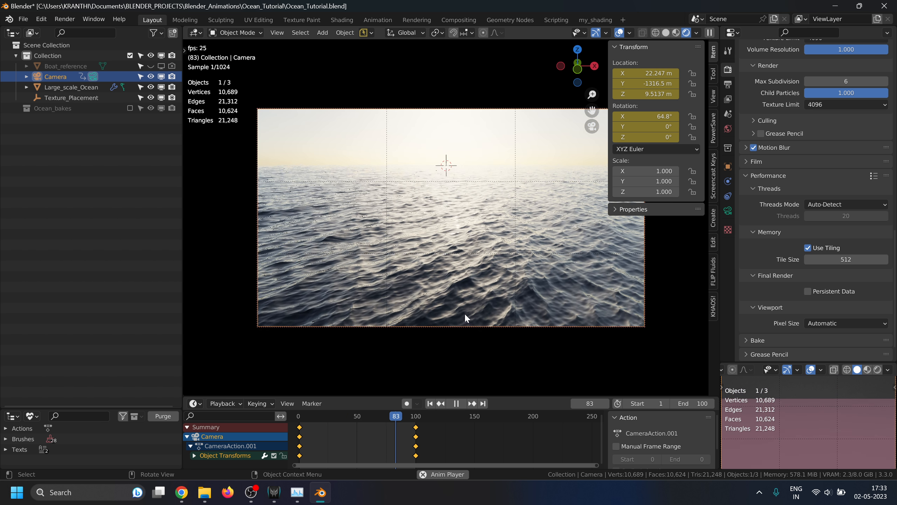
pyautogui.press('space')
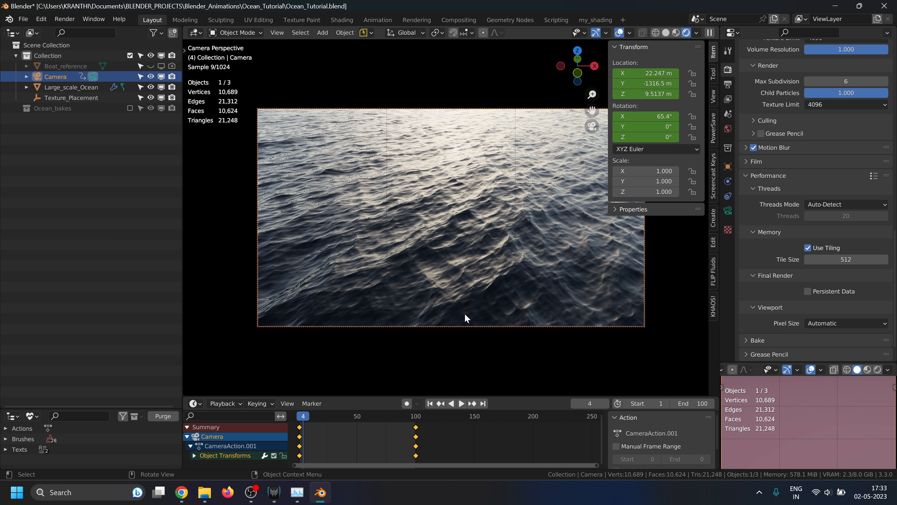
pyautogui.click(430, 403)
# - In solid-shaded top view at frame 100, move the camera about 394 m forward along Y and keyframe its location and rotation
pyautogui.press('KP_7')
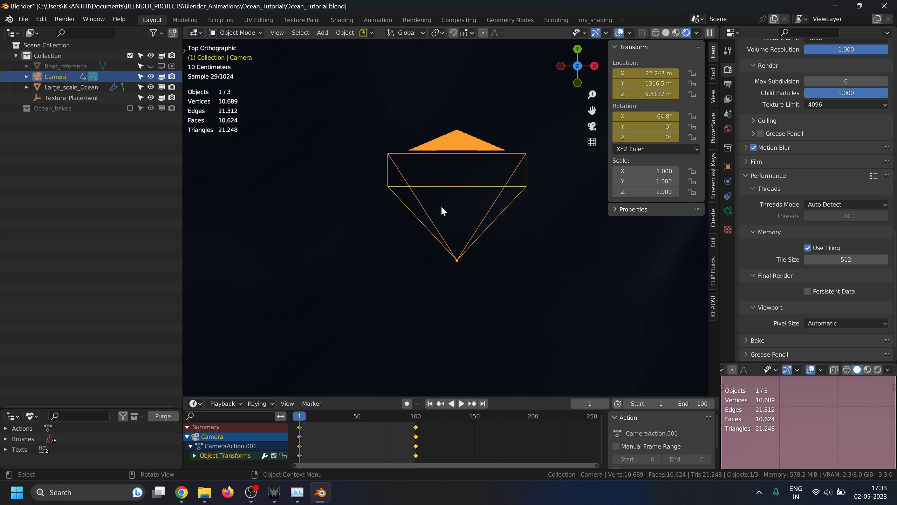
pyautogui.click(667, 34)
pyautogui.scroll(-4, 448, 207)
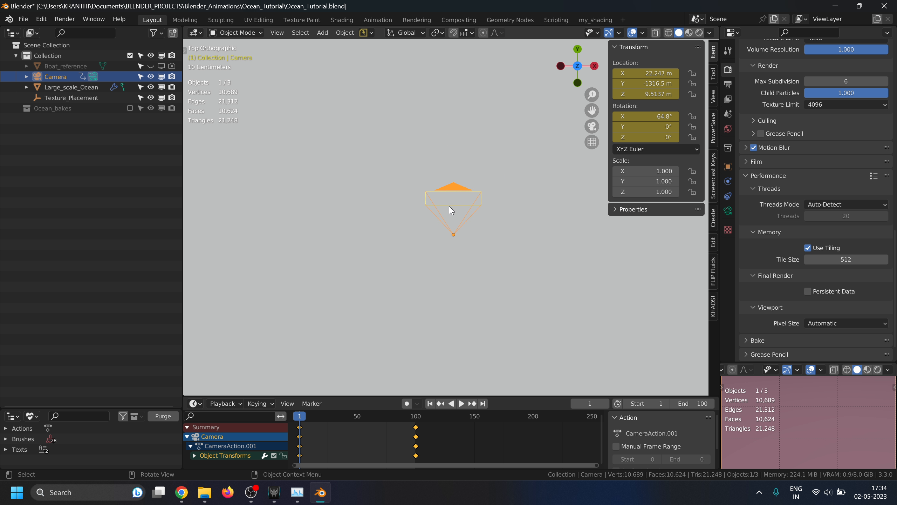
pyautogui.scroll(-10, 455, 200)
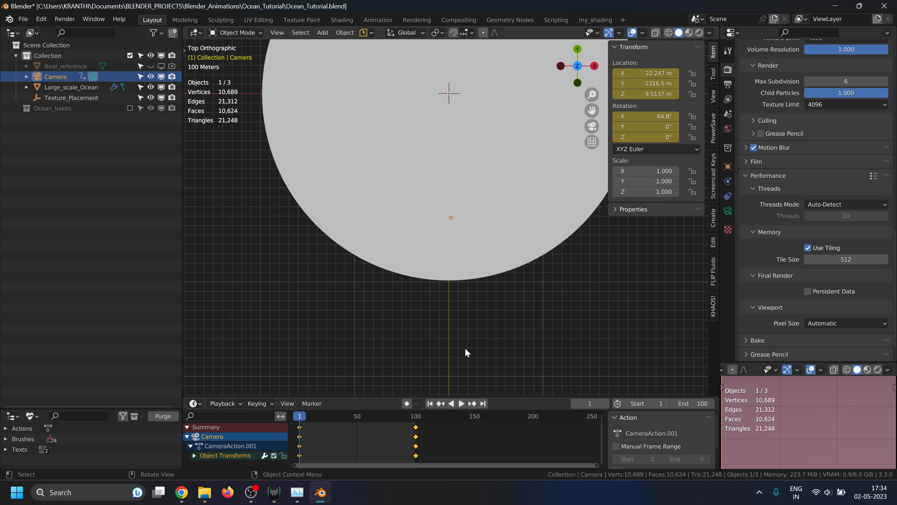
pyautogui.click(484, 403)
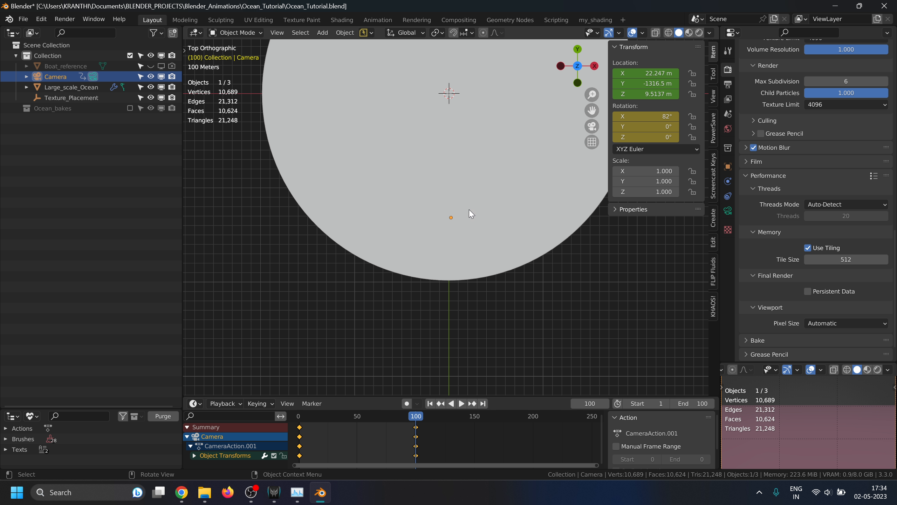
pyautogui.press('g')
pyautogui.press('y')
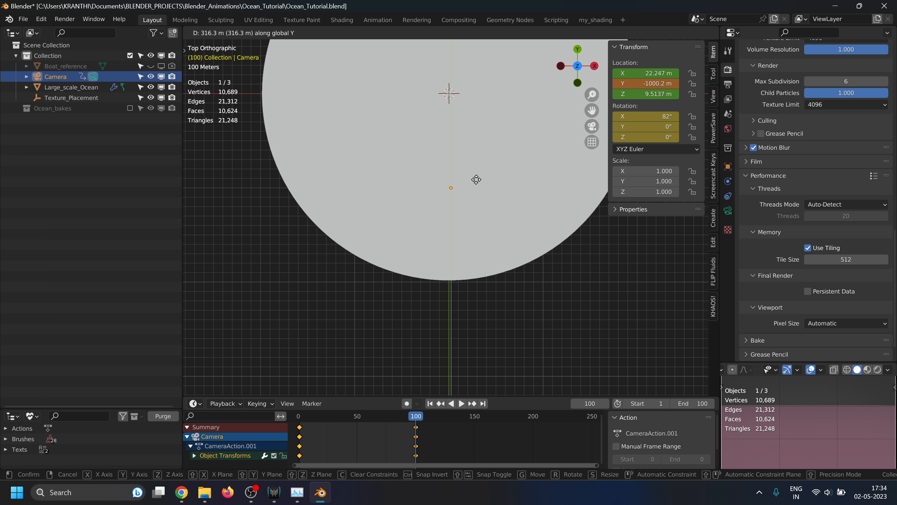
pyautogui.click(476, 172)
pyautogui.press('i')
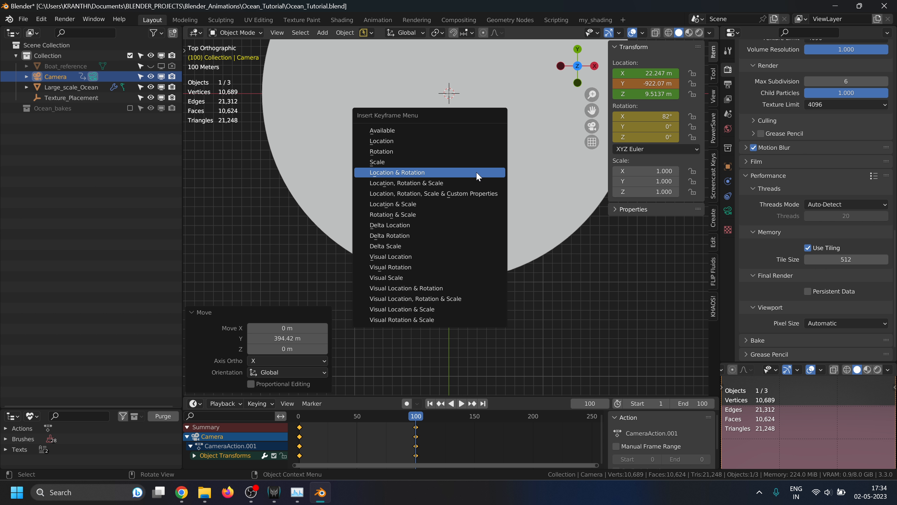
pyautogui.click(477, 173)
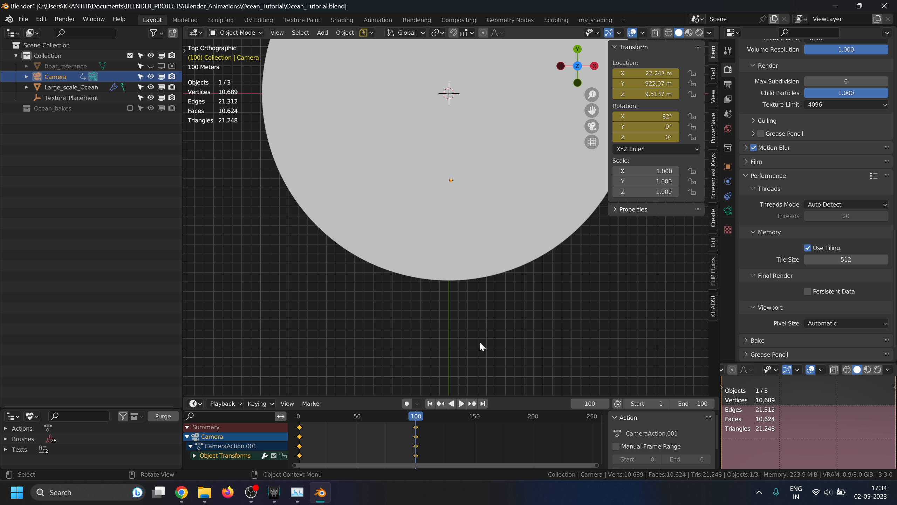
# - Play the forward camera move through the camera view from frame 1 and return to the first frame
pyautogui.click(430, 403)
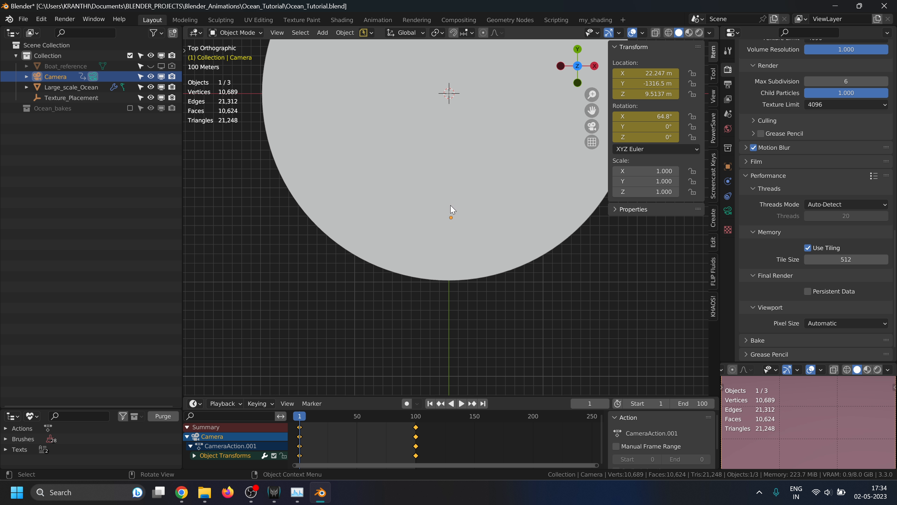
pyautogui.press('KP_0')
pyautogui.press('space')
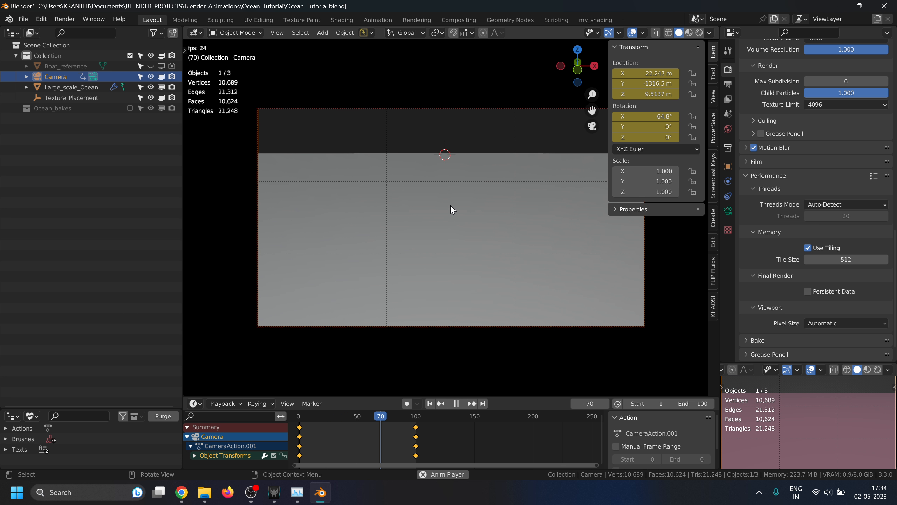
pyautogui.press('space')
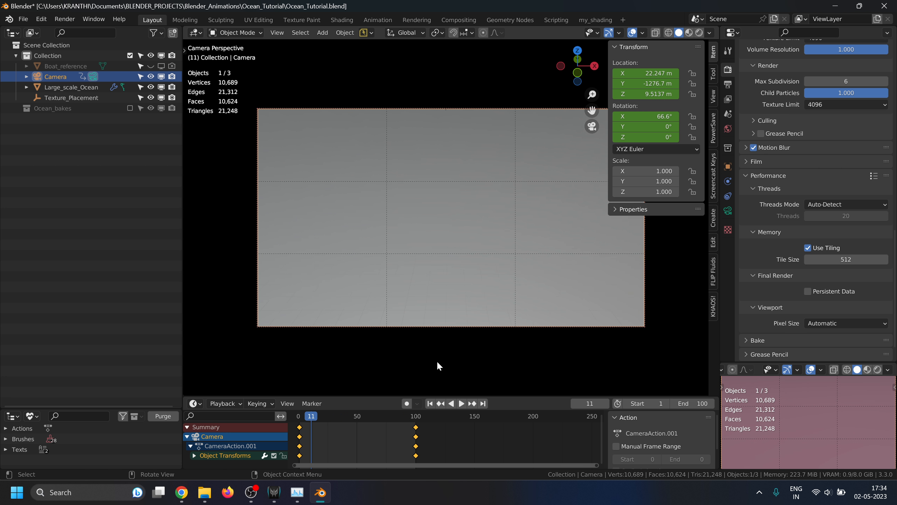
pyautogui.click(430, 404)
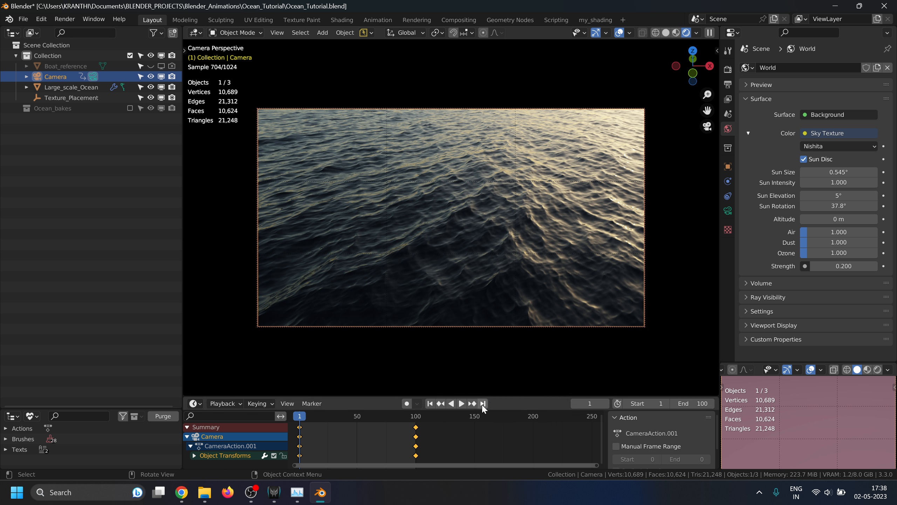
# - Preview frame 100 through the camera, refreshing the rendered shading by way of solid shading
pyautogui.click(483, 403)
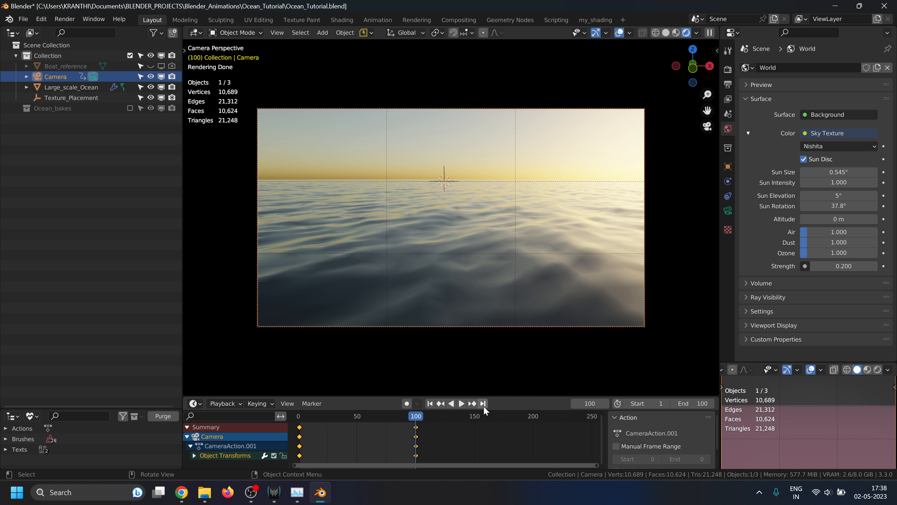
pyautogui.click(666, 33)
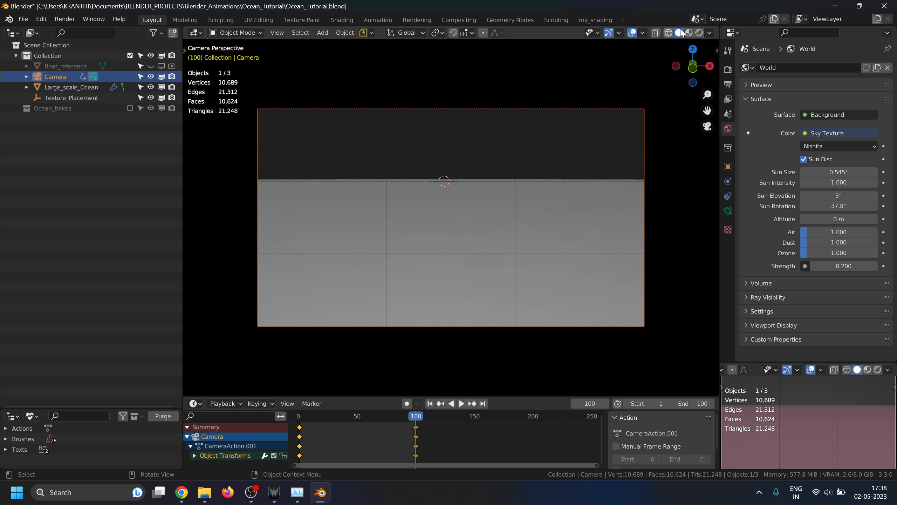
pyautogui.click(699, 32)
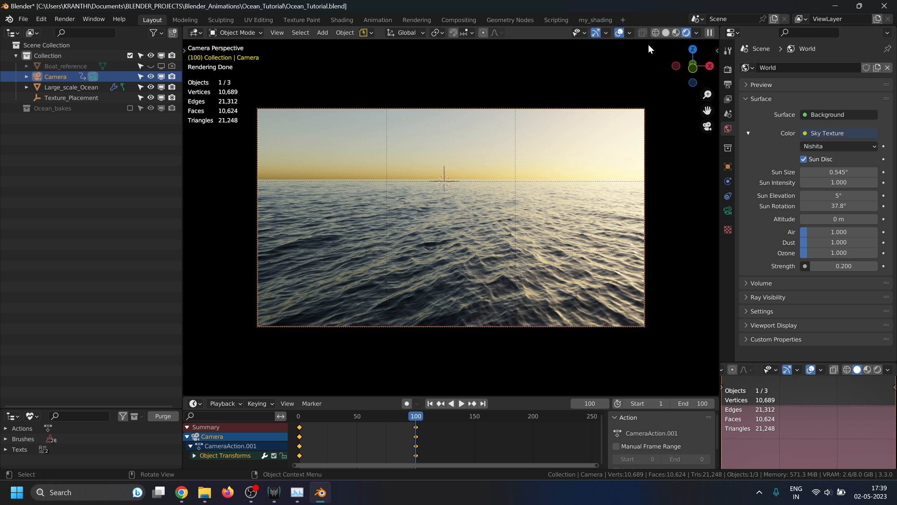
pyautogui.click(664, 32)
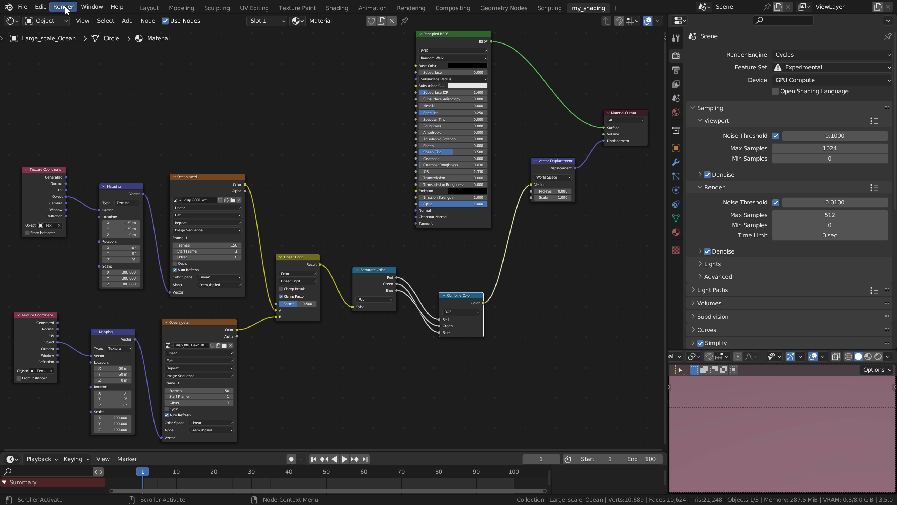
# - Start rendering the full animation, set the PredatorSense mode to Turbo and minimize PredatorSense
pyautogui.click(64, 6)
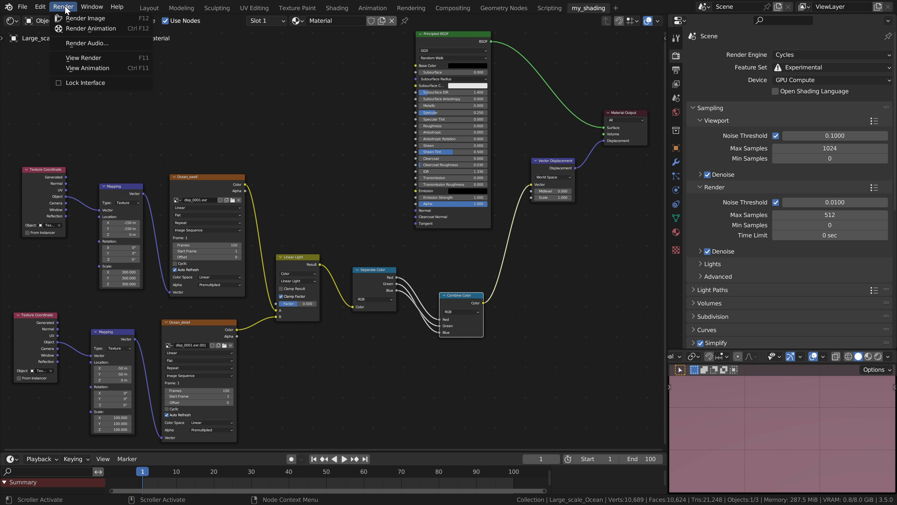
pyautogui.click(103, 32)
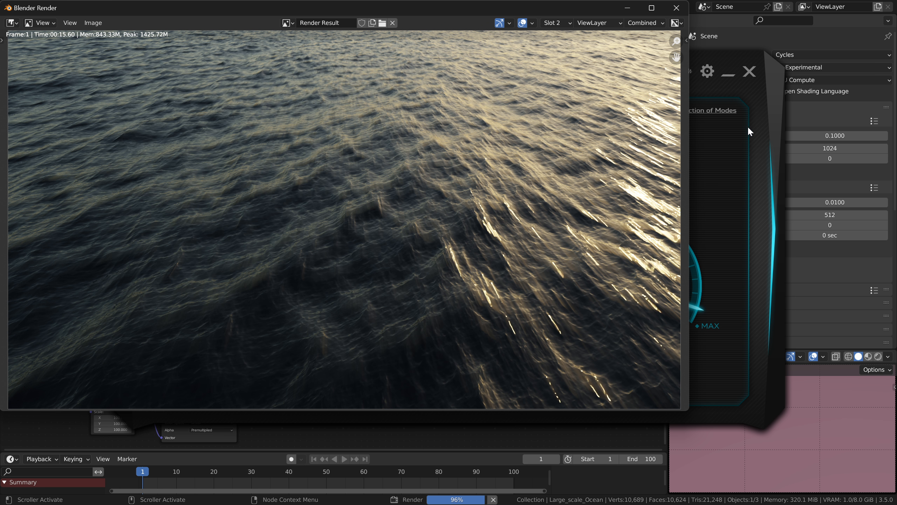
pyautogui.click(748, 128)
pyautogui.click(623, 163)
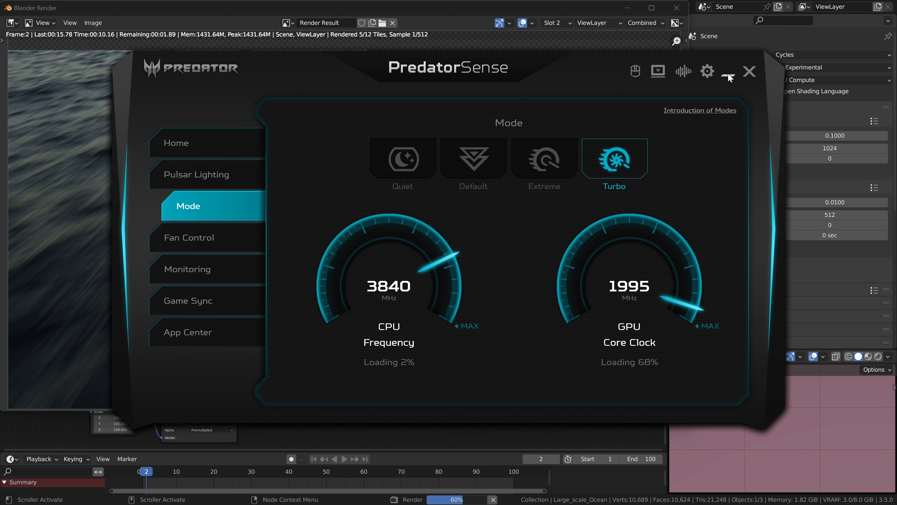
pyautogui.click(728, 74)
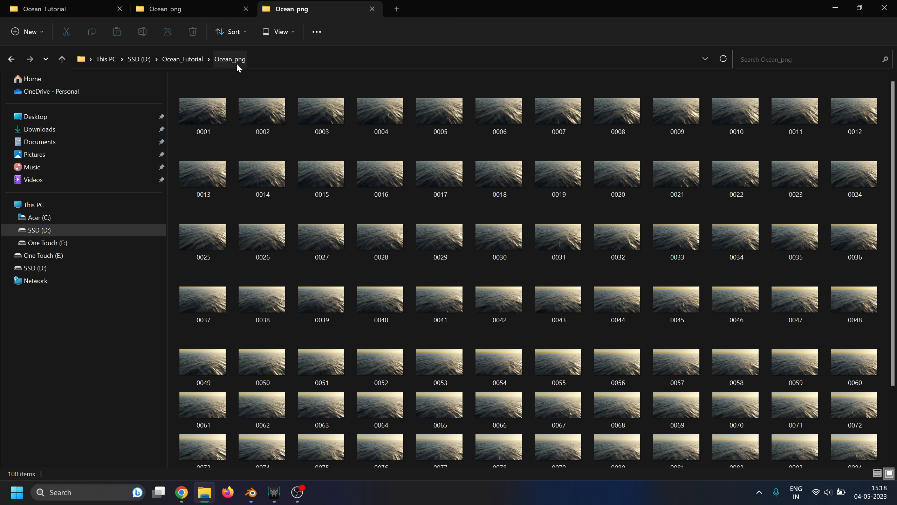
# - Go back to the Ocean_Tutorial folder, close the extra Ocean_png tab and put File Explorer away
pyautogui.click(182, 58)
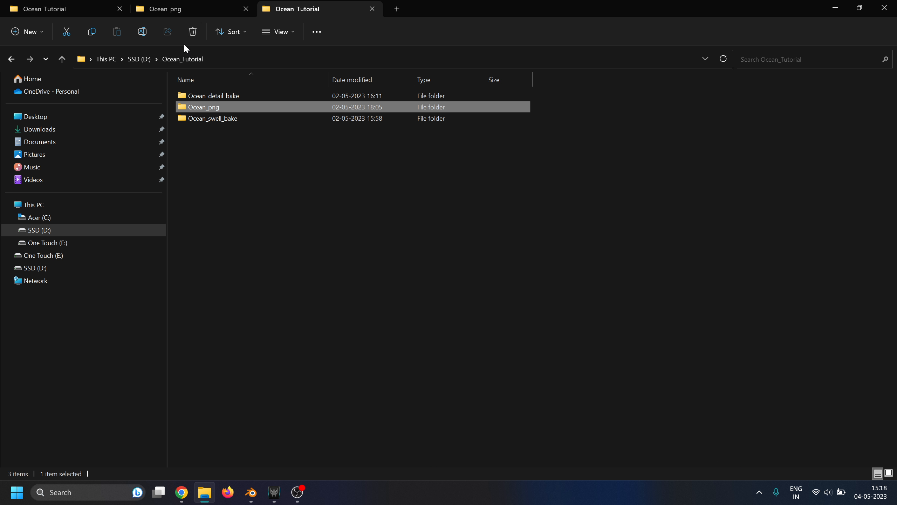
pyautogui.click(245, 10)
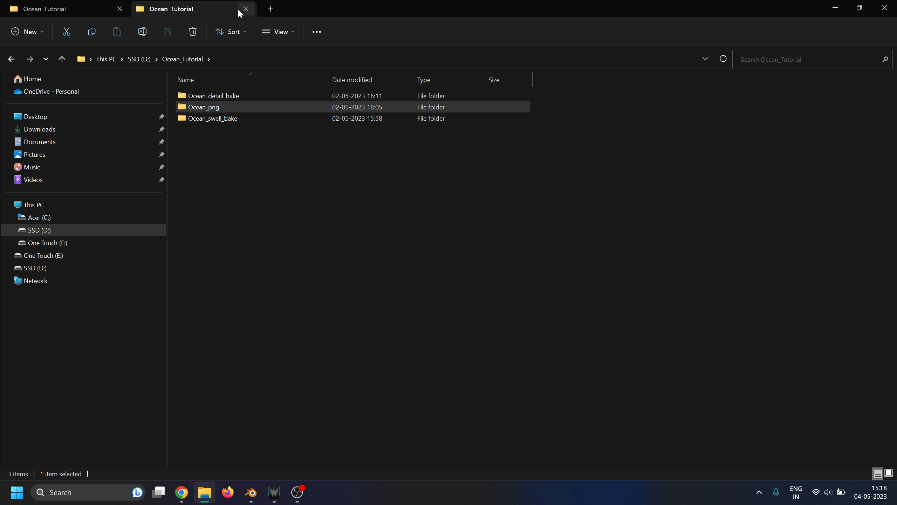
pyautogui.click(846, 13)
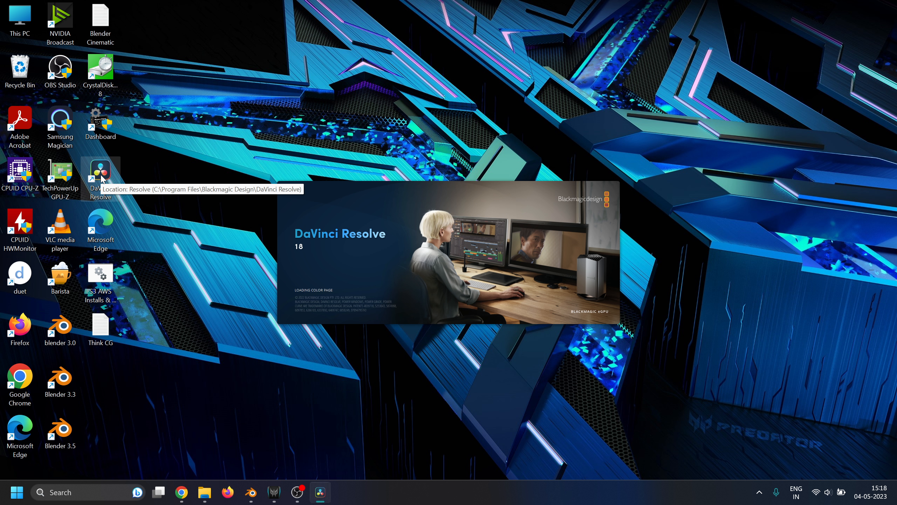
# - Create a new DaVinci Resolve project named Ocean_animation
pyautogui.click(528, 352)
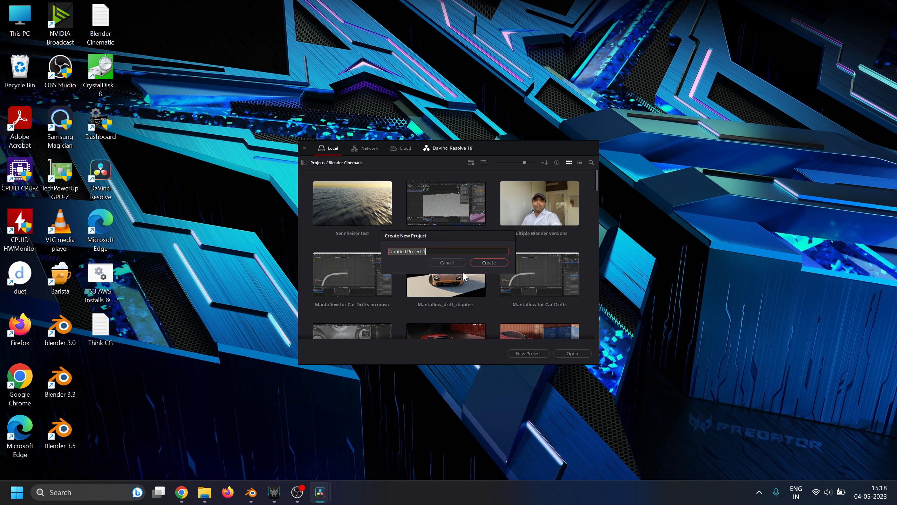
pyautogui.write('Ocean_animation')
pyautogui.click(489, 262)
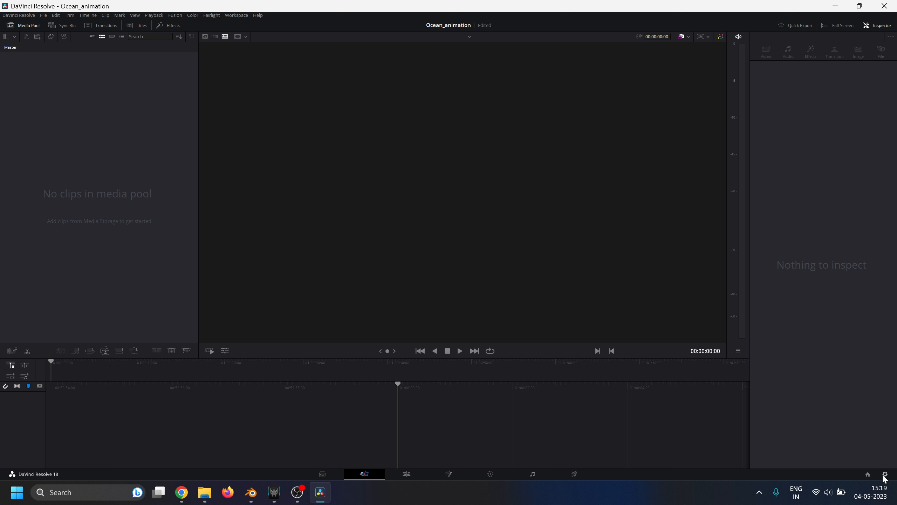
# - Edit the Fairlight target loudness level in the project settings and save the settings
pyautogui.click(885, 475)
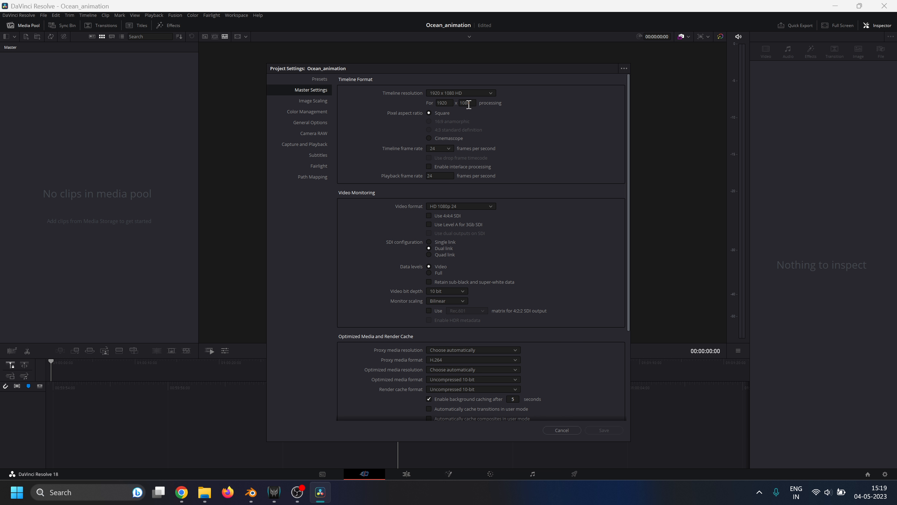
pyautogui.click(320, 167)
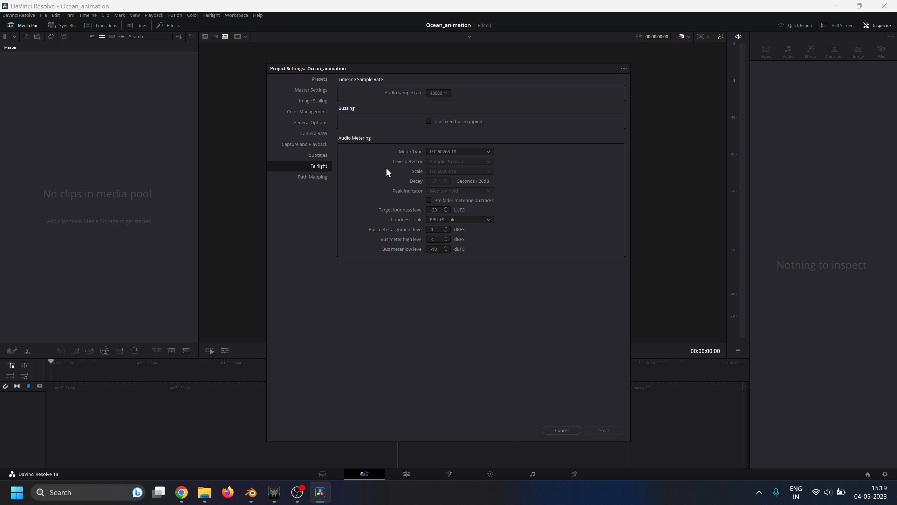
pyautogui.click(440, 210)
pyautogui.press('BackSpace')
pyautogui.press('BackSpace')
pyautogui.press('Return')
pyautogui.click(603, 430)
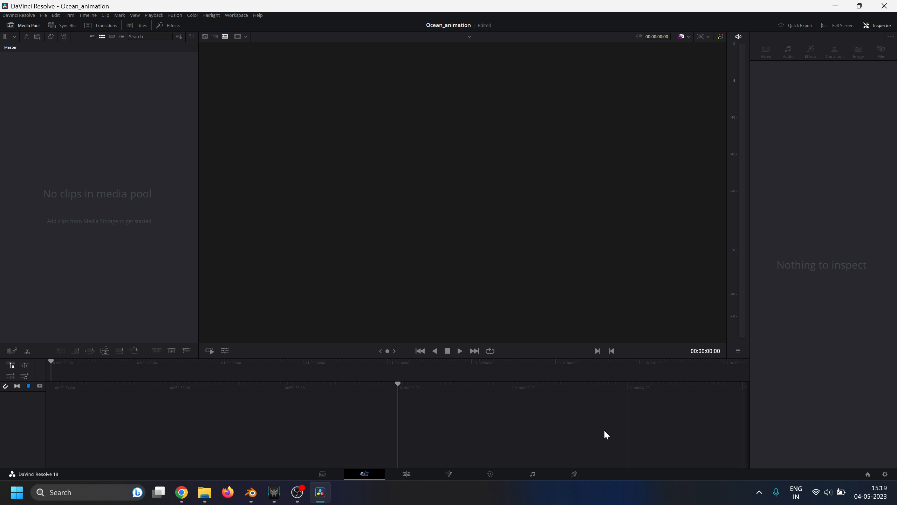
# - On the Media page, load the Ocean_png folder from File Explorer into the media storage browser and minimize File Explorer
pyautogui.click(322, 473)
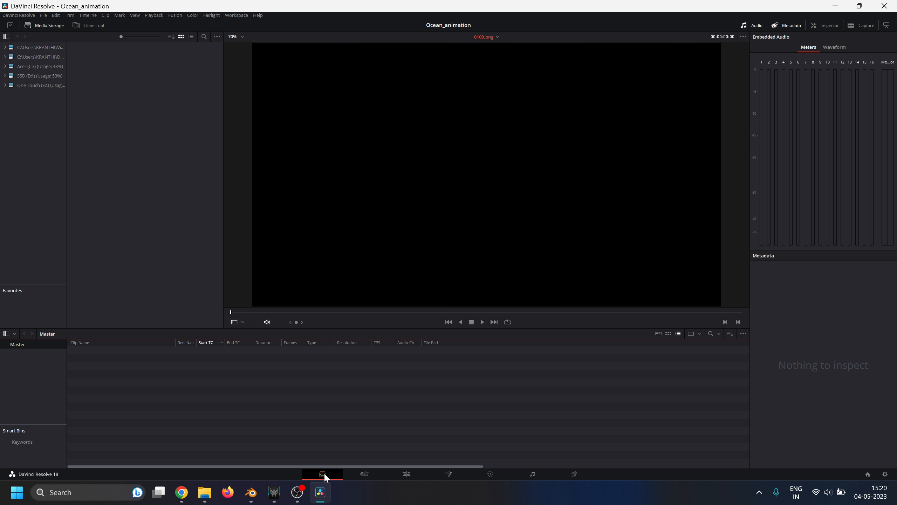
pyautogui.click(204, 492)
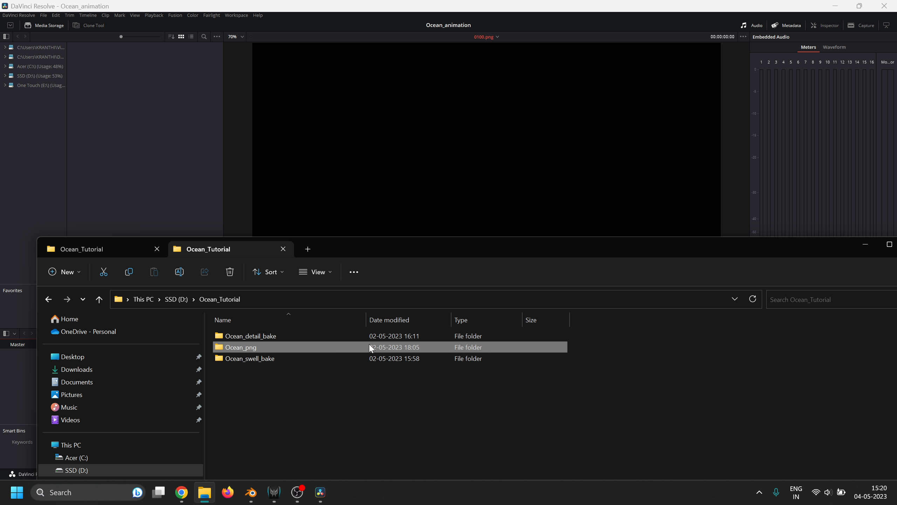
pyautogui.moveTo(402, 350); pyautogui.dragTo(151, 144)
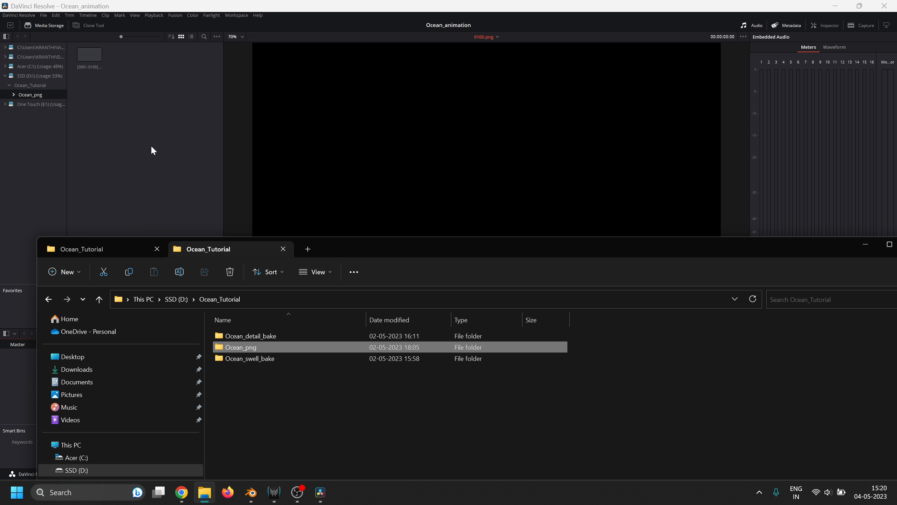
pyautogui.click(865, 245)
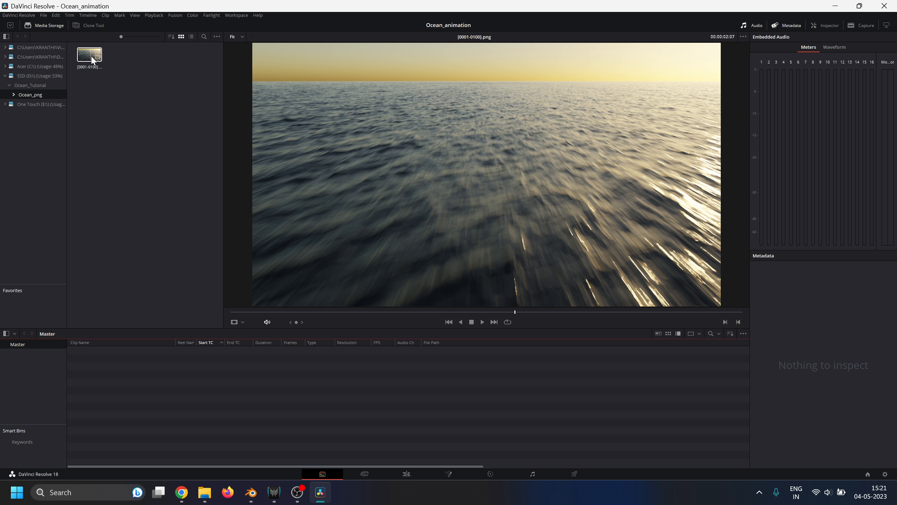
# - Add the [0001-0100].png image sequence from media storage to the Master bin of the media pool
pyautogui.moveTo(94, 70); pyautogui.dragTo(98, 71)
pyautogui.moveTo(132, 378); pyautogui.dragTo(128, 394)
pyautogui.click(124, 350)
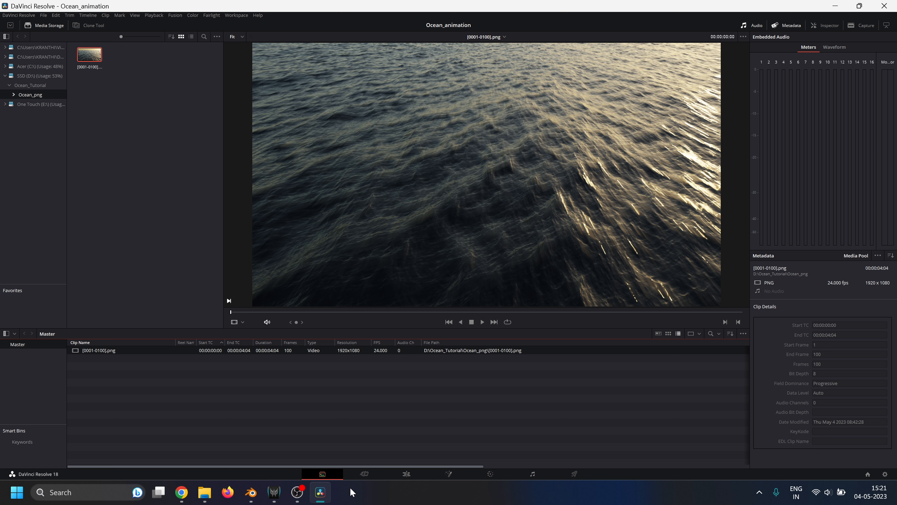
# - Place the [0001-0100].png sequence on a new timeline on the Cut page, play it and return to its start
pyautogui.click(367, 473)
pyautogui.moveTo(28, 73); pyautogui.dragTo(122, 374)
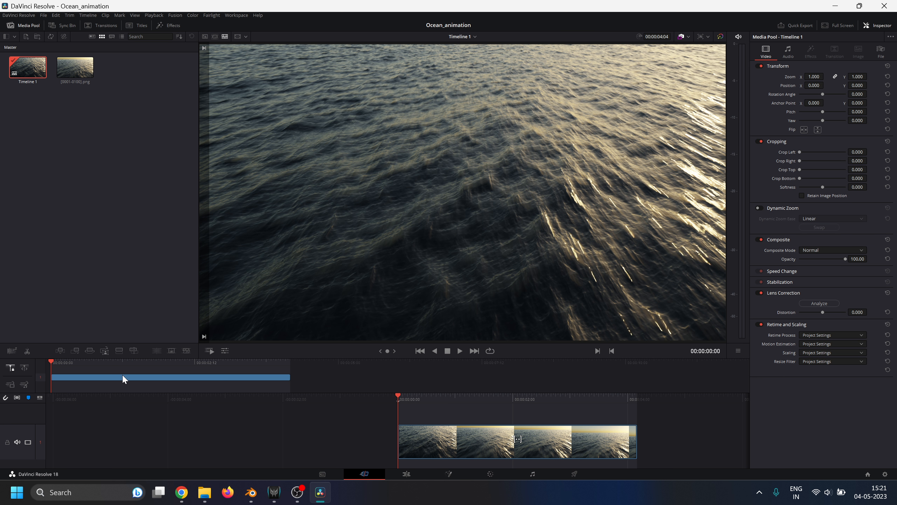
pyautogui.click(122, 376)
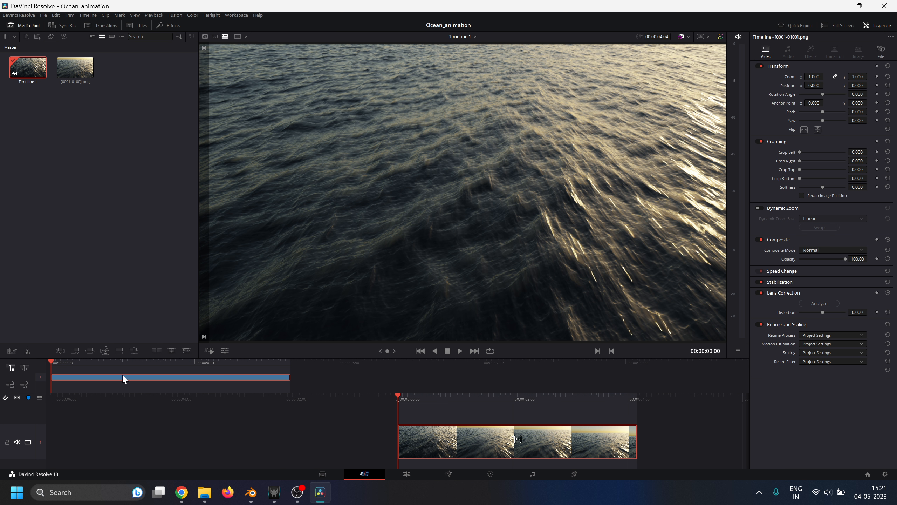
pyautogui.click(459, 350)
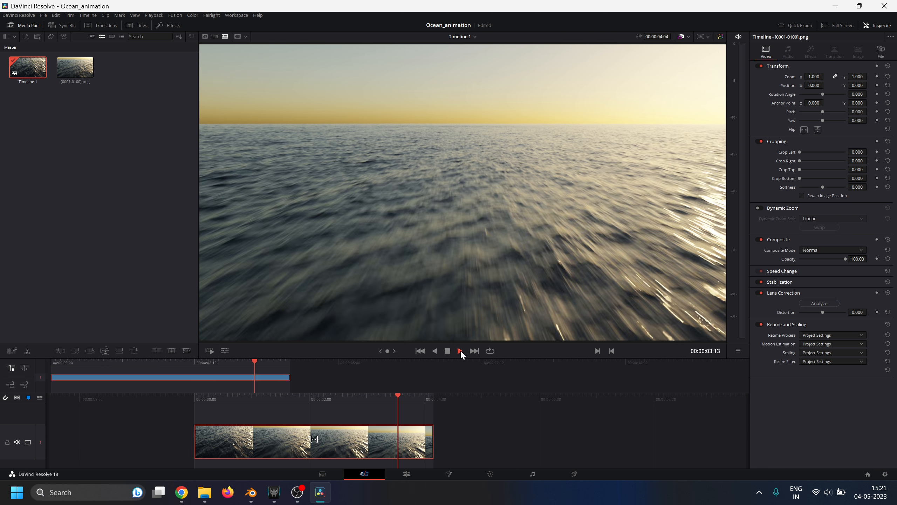
pyautogui.press('Home')
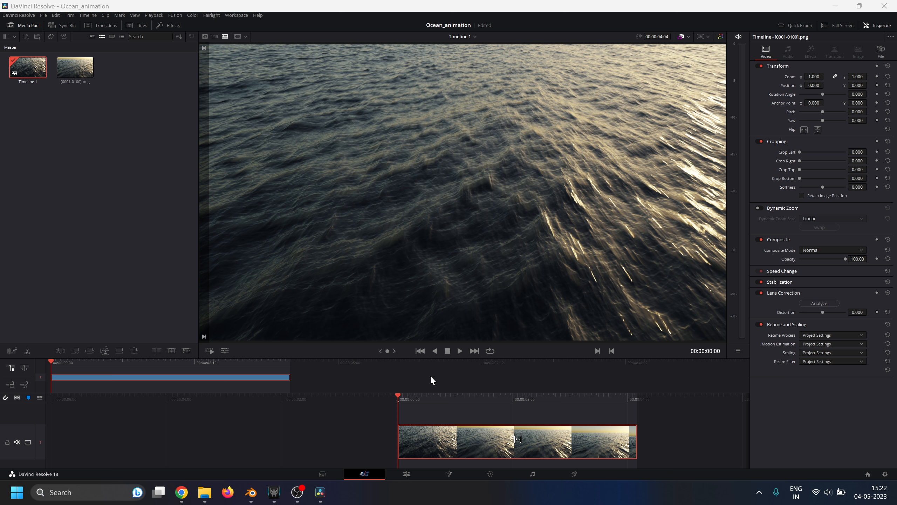
# - Switch to Chrome and download the Speed Returns full mix as MP3 from the Liked sounds playlist on Epidemic Sound
pyautogui.click(182, 492)
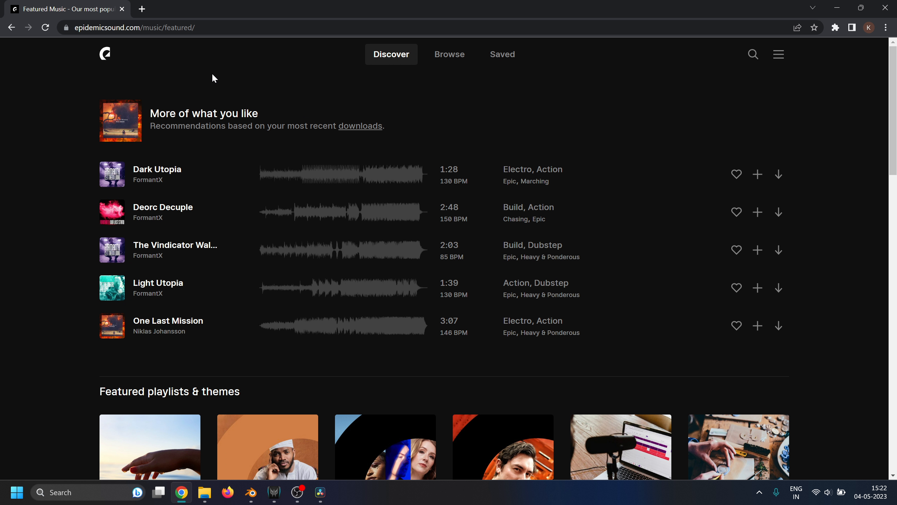
pyautogui.click(505, 56)
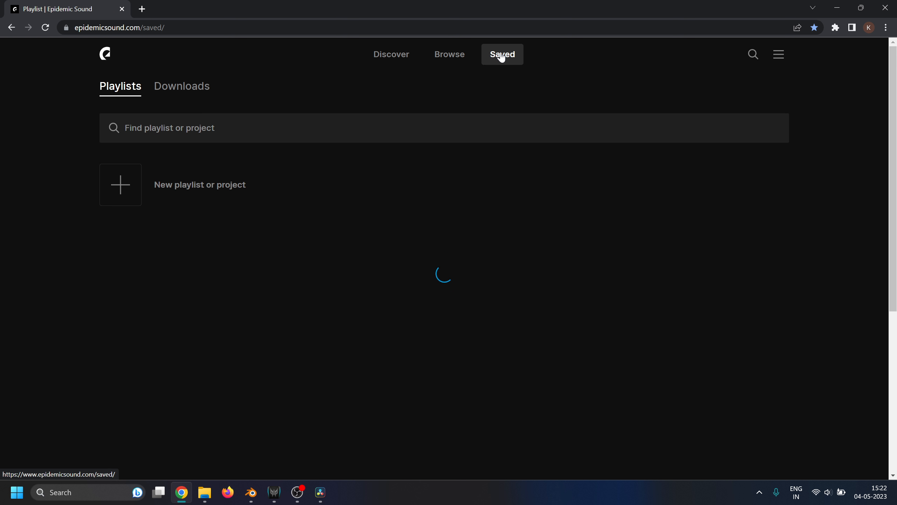
pyautogui.click(188, 234)
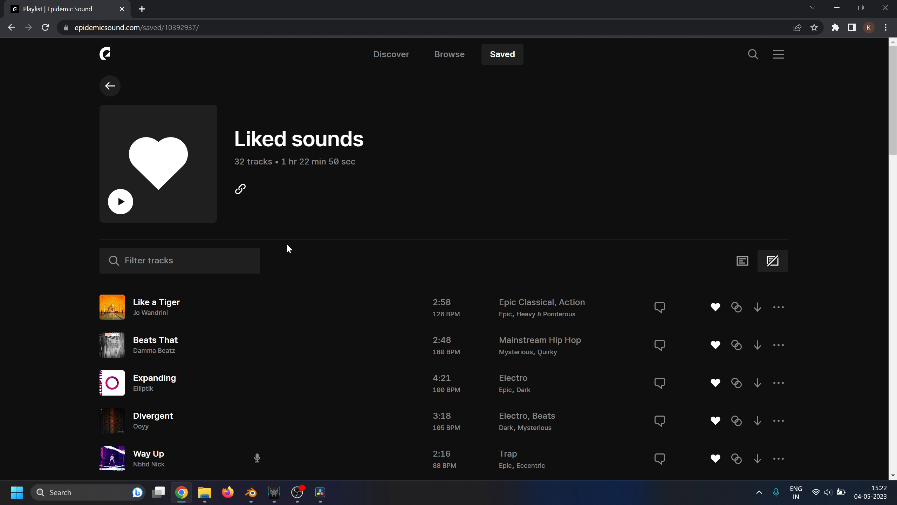
pyautogui.scroll(-10, 294, 303)
pyautogui.scroll(-15, 297, 300)
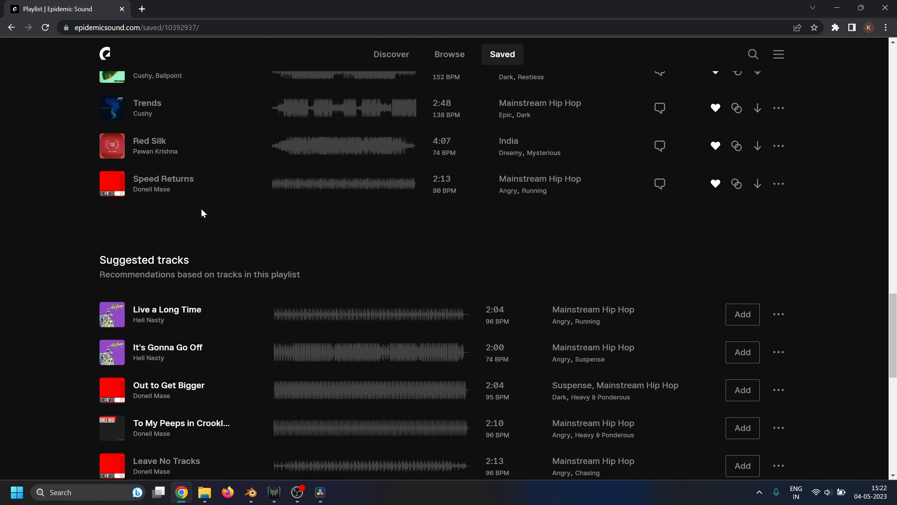
pyautogui.click(759, 183)
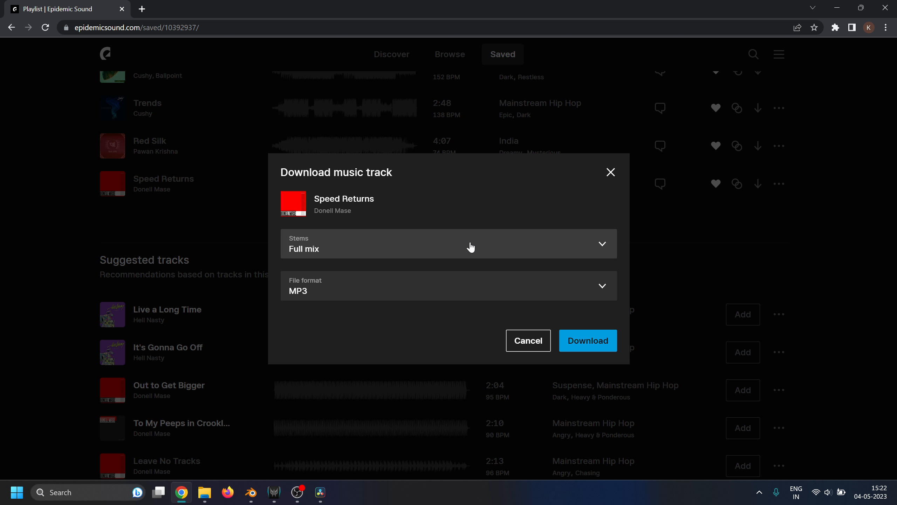
pyautogui.click(582, 340)
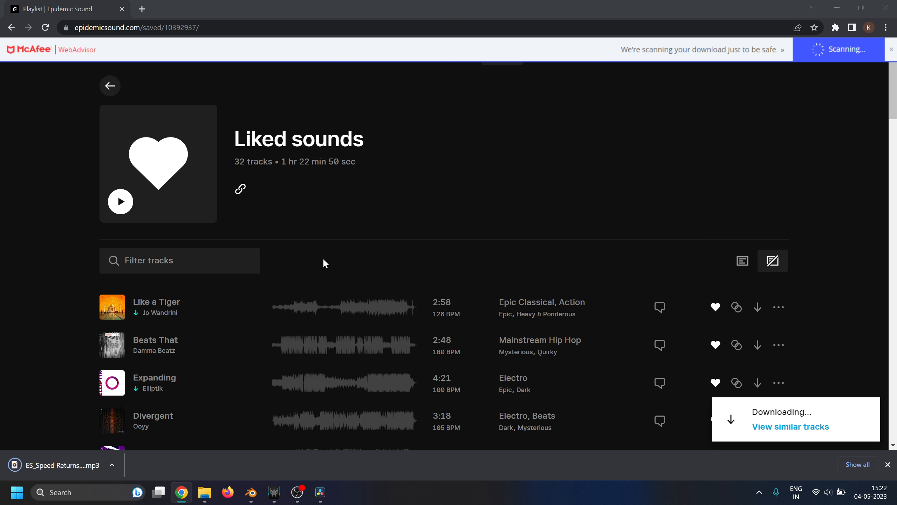
# - Search the Epidemic Sound sound effects for waves and download Ocean Waves 2 as MP3
pyautogui.click(751, 55)
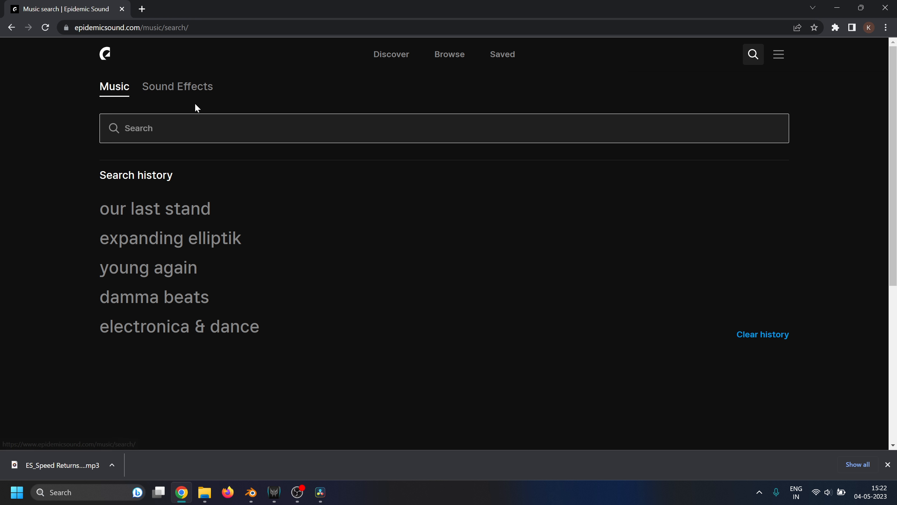
pyautogui.click(181, 87)
pyautogui.click(176, 136)
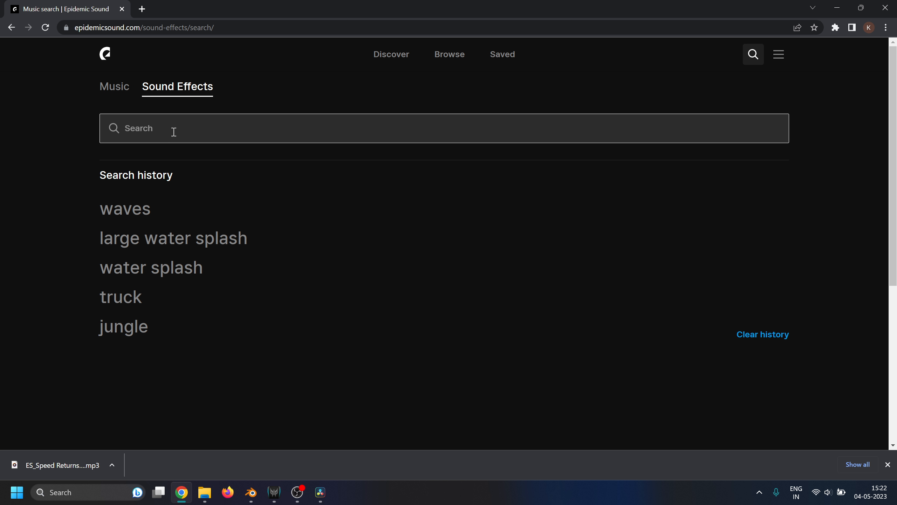
pyautogui.click(119, 211)
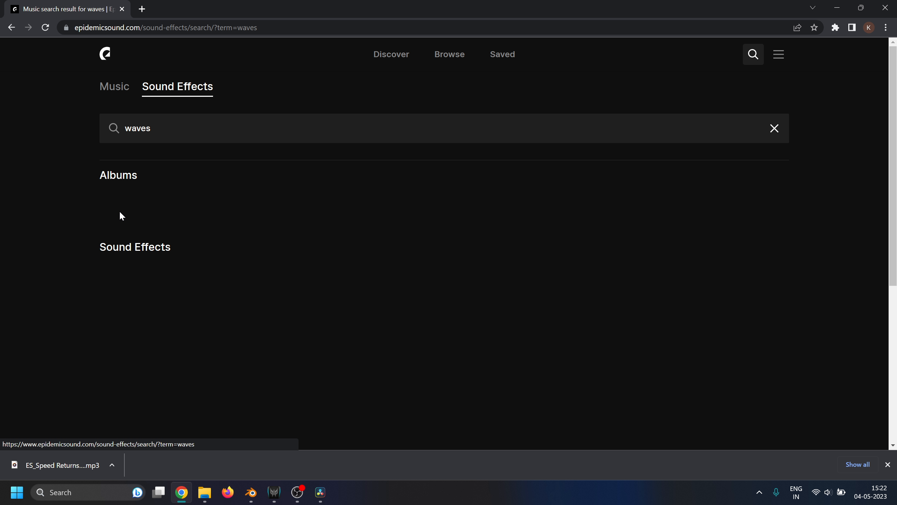
pyautogui.scroll(-4, 230, 275)
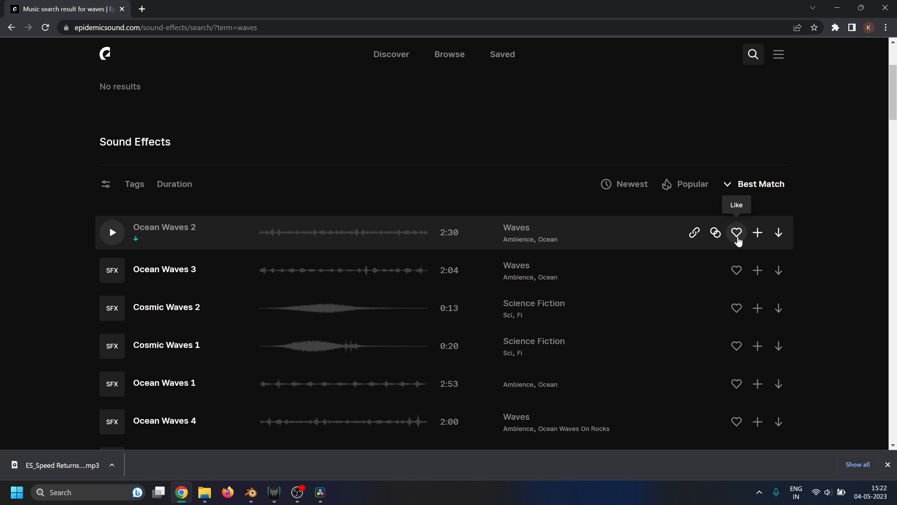
pyautogui.click(778, 234)
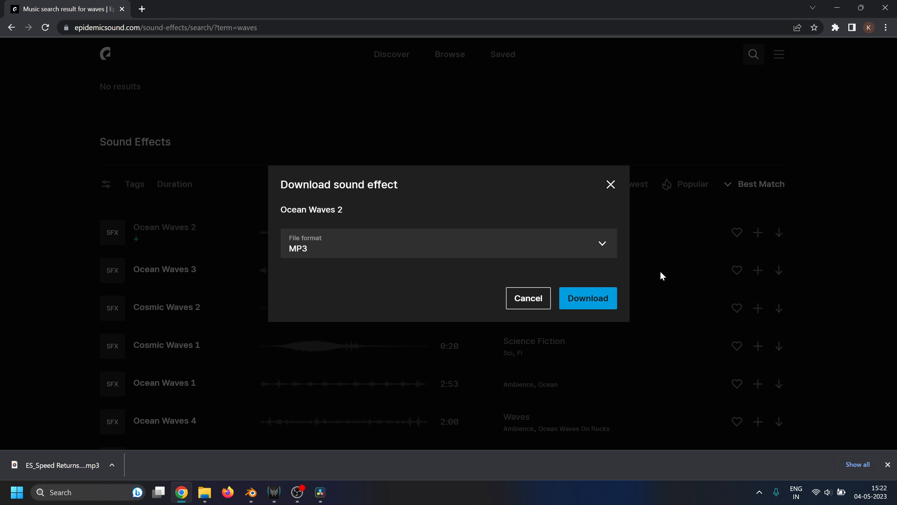
pyautogui.click(587, 300)
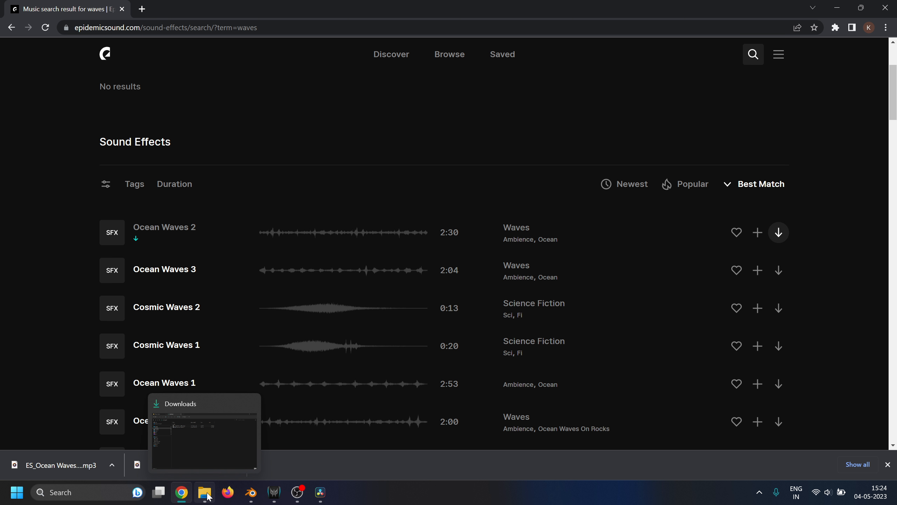
# - Bring up the Downloads folder, restore its File Explorer window to a smaller size and switch back to DaVinci Resolve
pyautogui.click(203, 437)
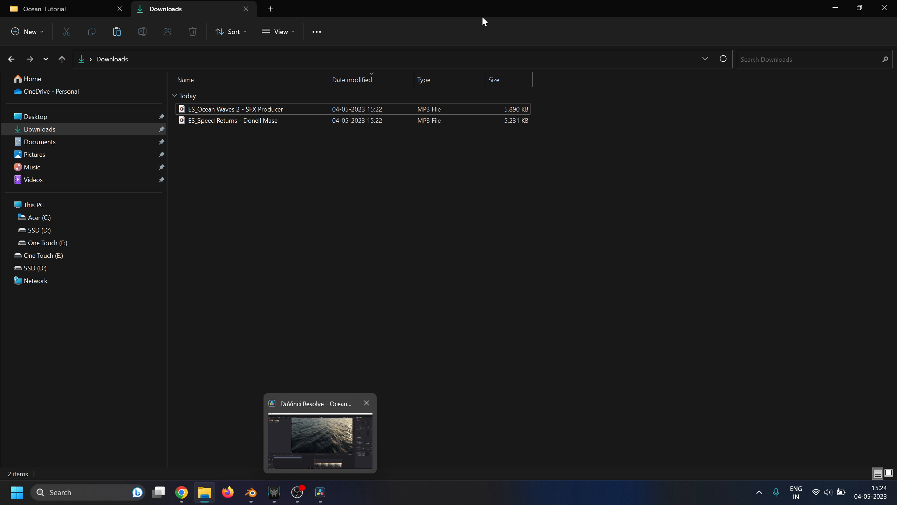
pyautogui.moveTo(482, 15); pyautogui.dragTo(547, 156)
pyautogui.click(321, 492)
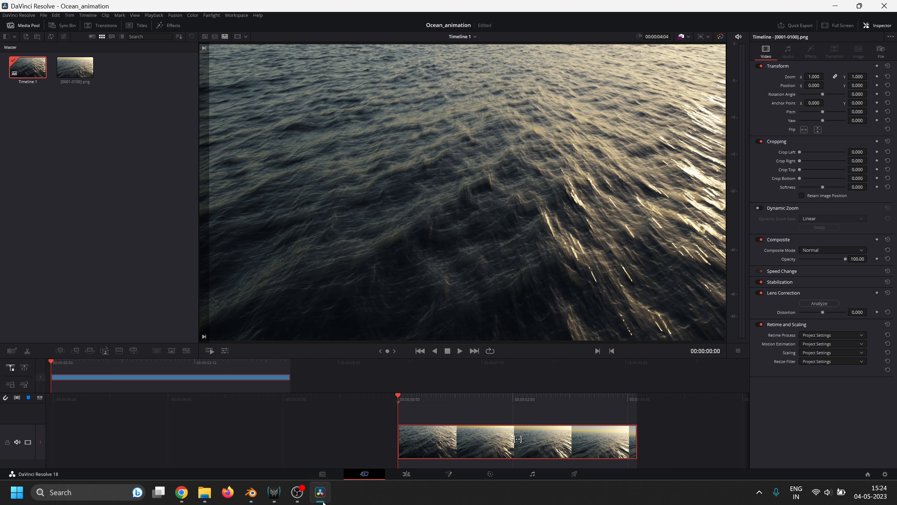
# - Open the timeline on the Edit page and enlarge its scale until the ocean clip fills about half the track
pyautogui.click(406, 473)
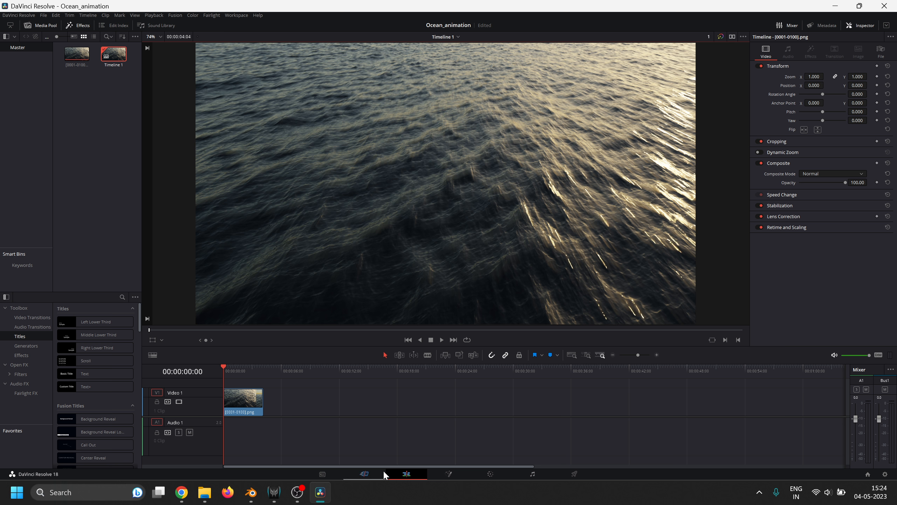
pyautogui.click(657, 354)
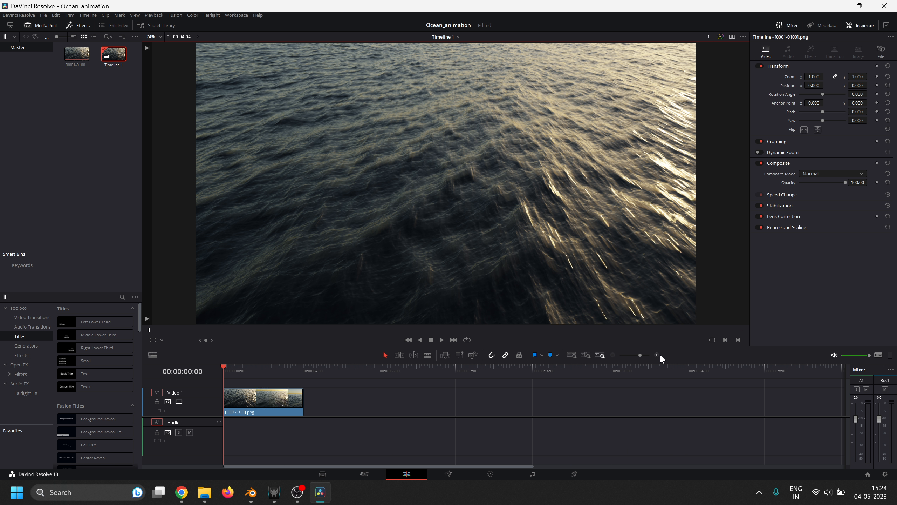
pyautogui.click(658, 354)
pyautogui.click(658, 354)
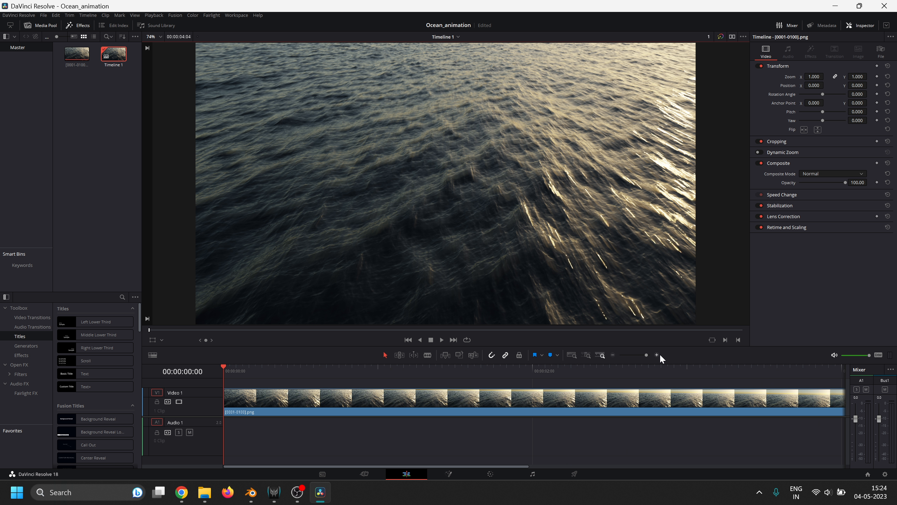
pyautogui.click(613, 354)
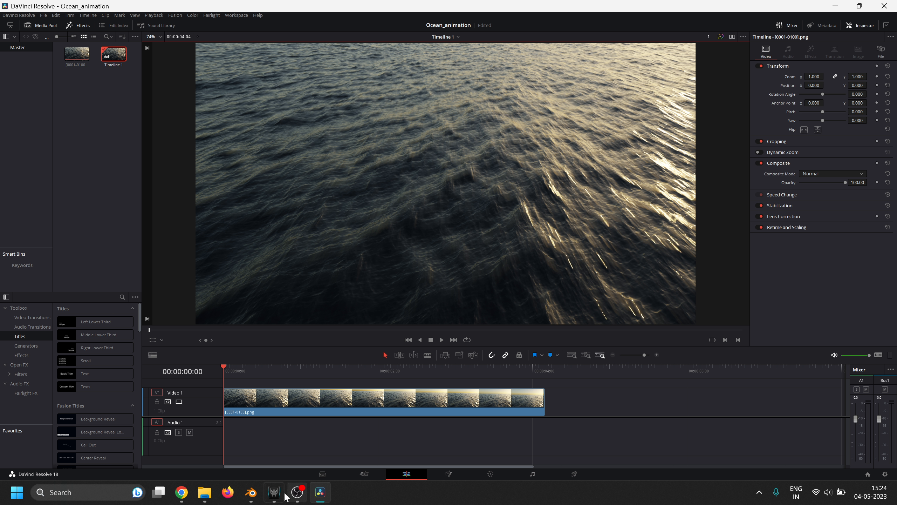
# - Import the downloaded Ocean Waves 2 and Speed Returns MP3 files from Downloads into the media pool and minimize File Explorer
pyautogui.click(204, 495)
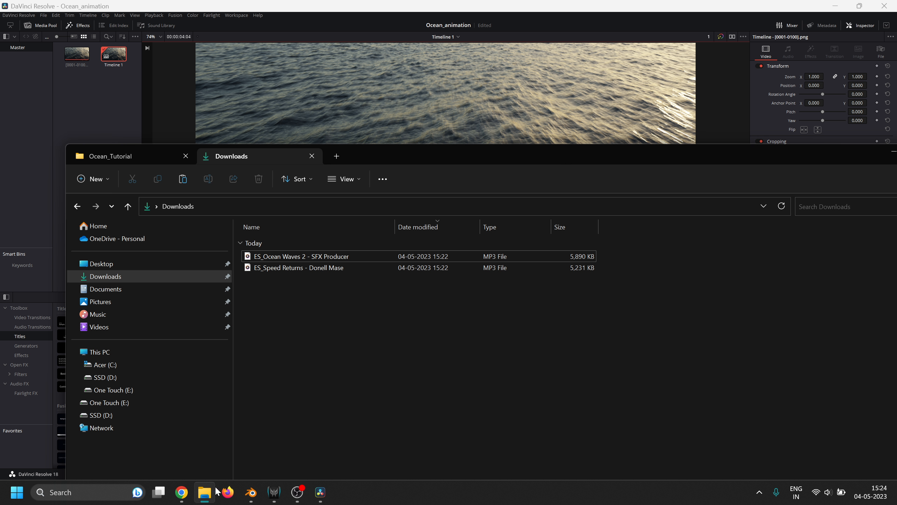
pyautogui.moveTo(336, 260); pyautogui.dragTo(86, 80)
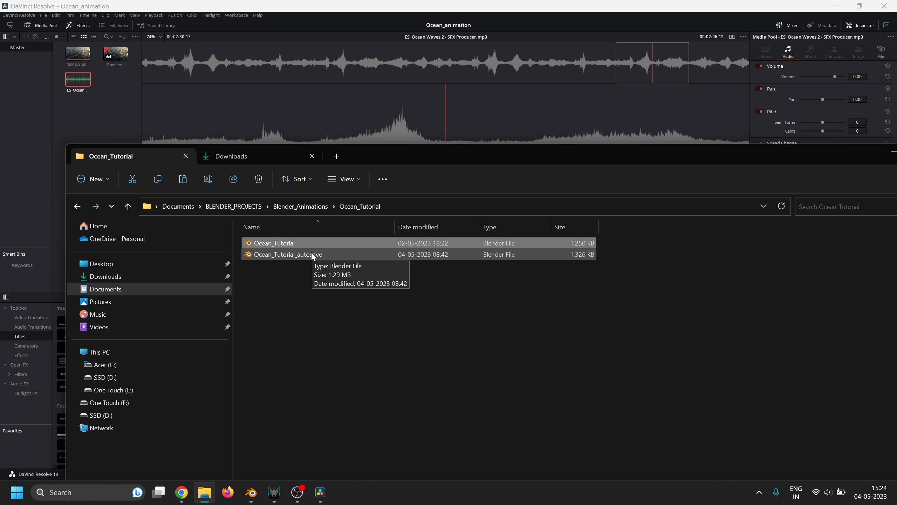
pyautogui.click(233, 156)
pyautogui.moveTo(328, 270); pyautogui.dragTo(121, 85)
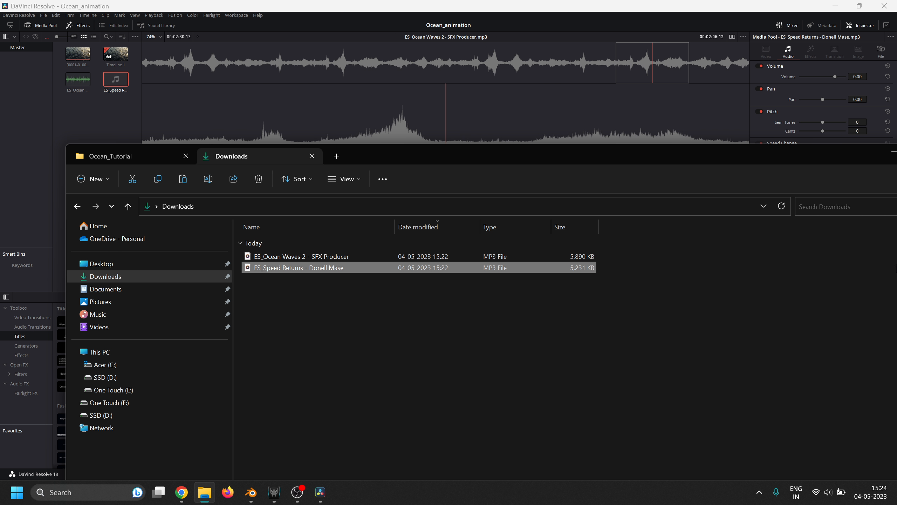
pyautogui.click(892, 151)
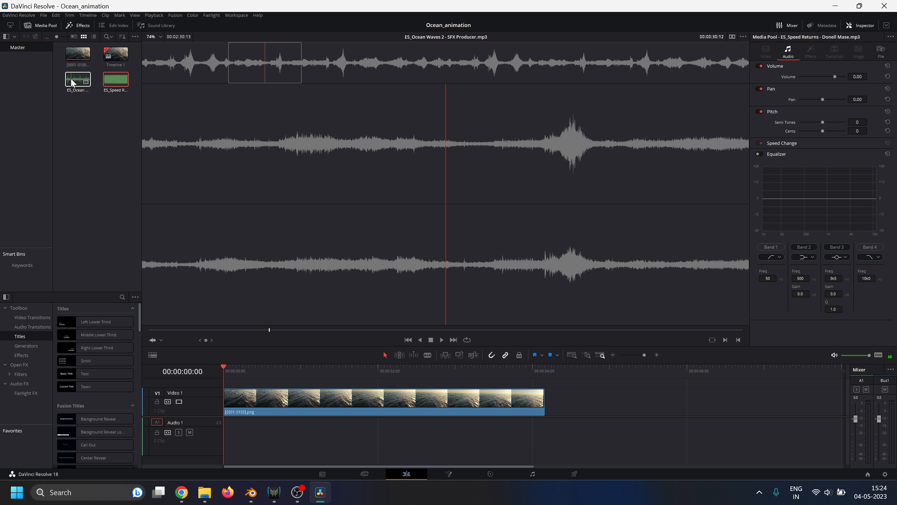
# - Place the Ocean Waves 2 sound effect on the Audio 1 track, starting at the beginning of the timeline
pyautogui.moveTo(74, 82); pyautogui.dragTo(226, 443)
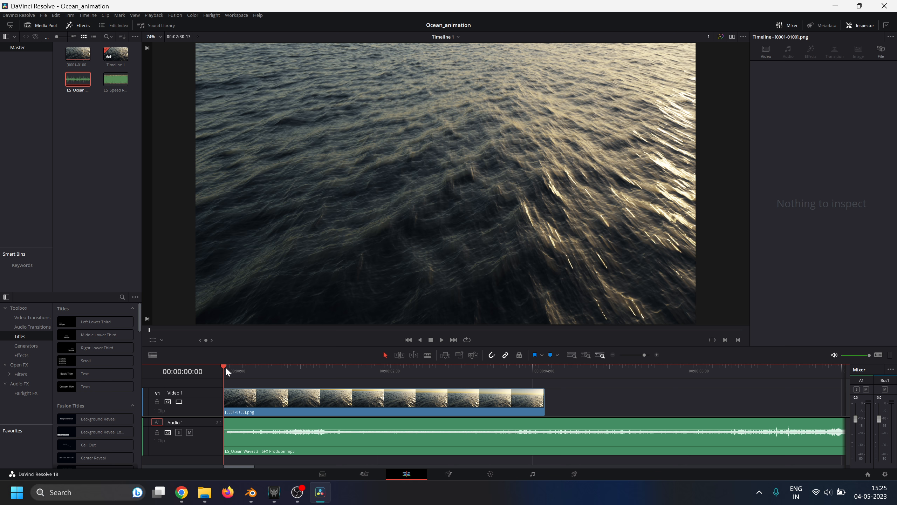
# - Trim the Ocean Waves 2 sound effect to end with the ocean clip at 00:00:04:04
pyautogui.moveTo(226, 367); pyautogui.dragTo(545, 368)
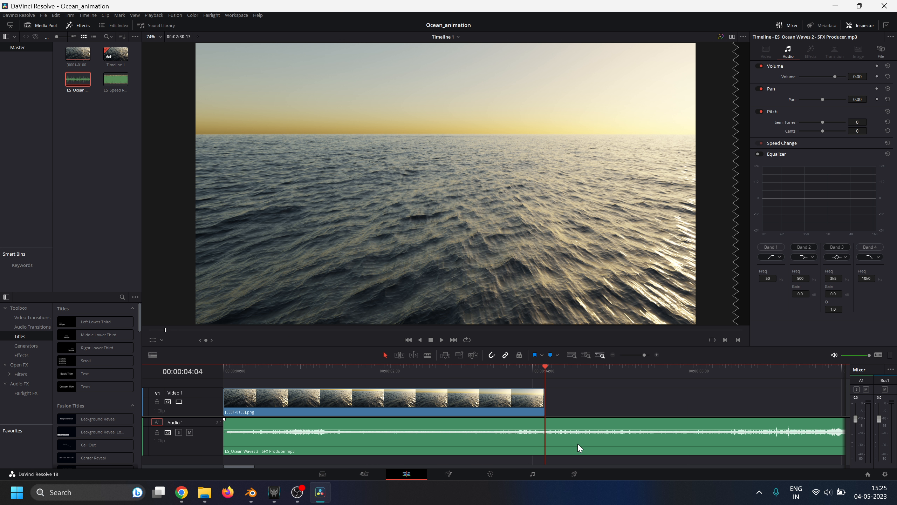
pyautogui.hotkey('shift', ']')
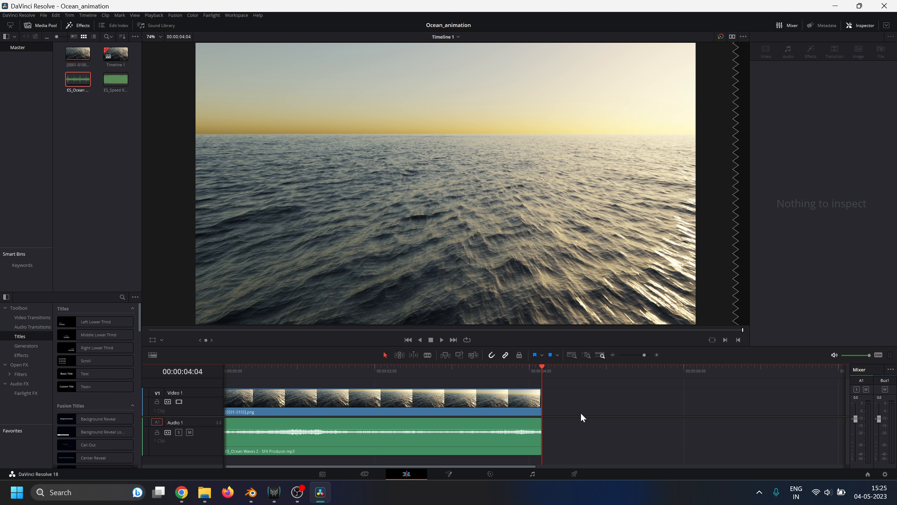
# - Place the Speed Returns music on a new Audio 2 track from the timeline's start and preview the mix
pyautogui.click(116, 79)
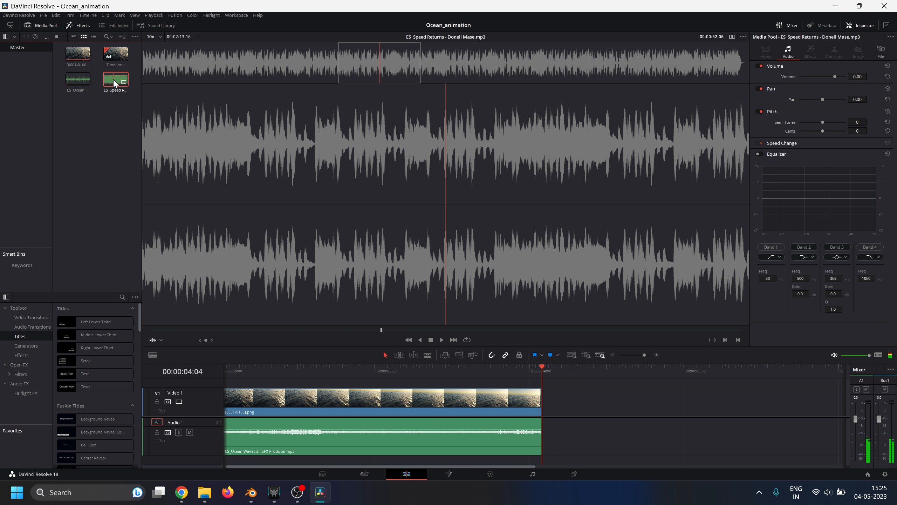
pyautogui.moveTo(116, 79); pyautogui.dragTo(228, 467)
pyautogui.press('Home')
pyautogui.press('space')
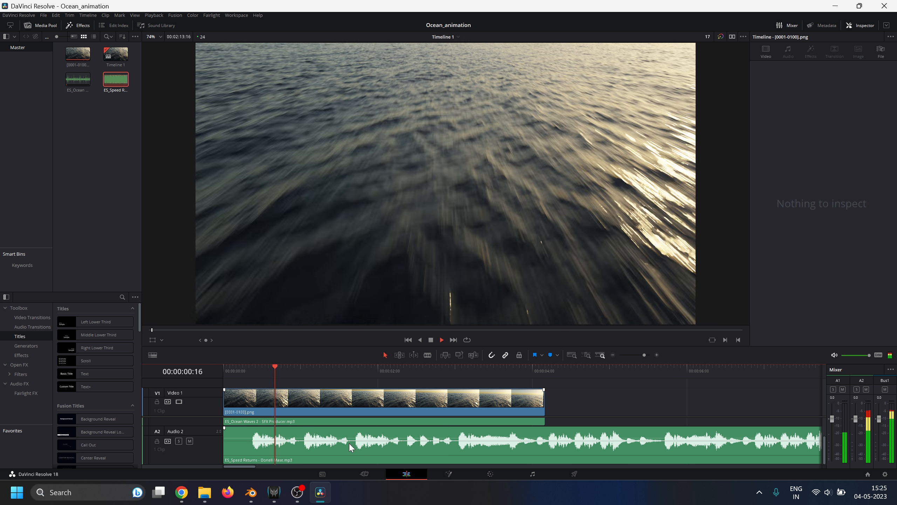
pyautogui.press('space')
pyautogui.press('Home')
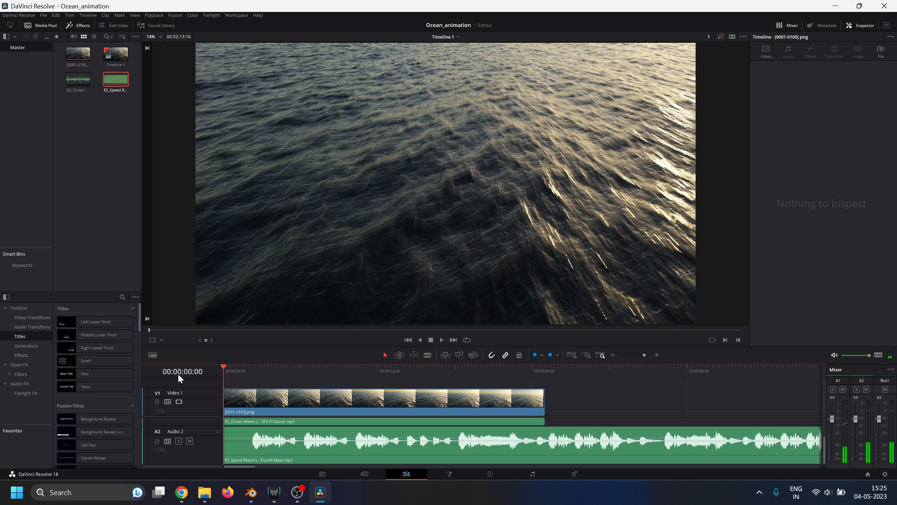
# - Cut off the Speed Returns music before 00:00:03:00, close the gap so it begins at the timeline's start, and save the project
pyautogui.click(440, 340)
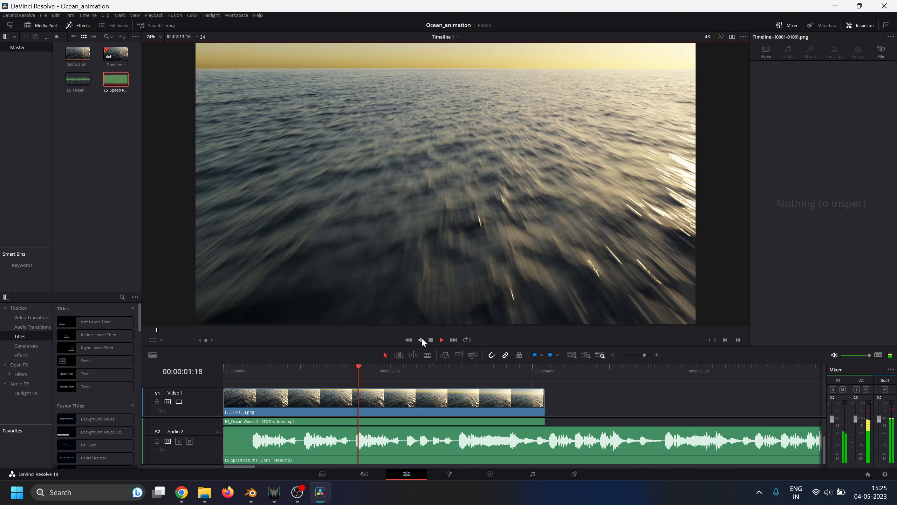
pyautogui.click(428, 339)
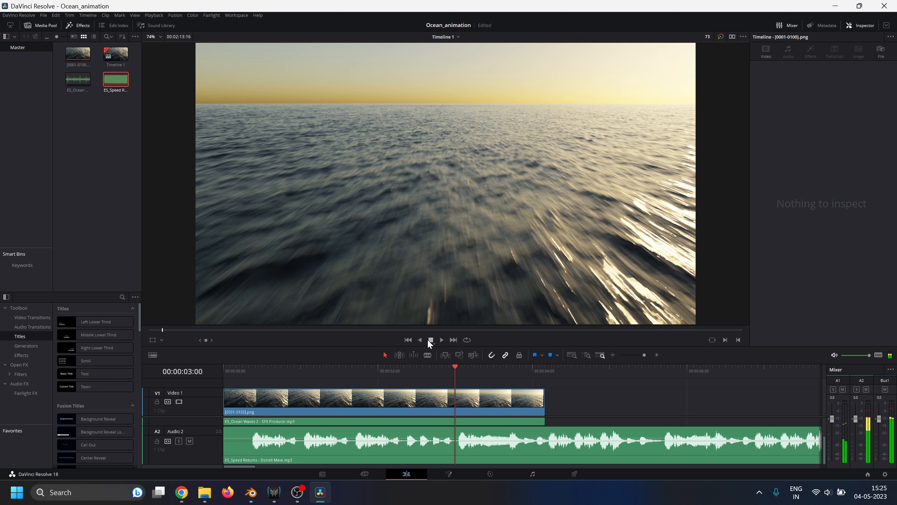
pyautogui.click(475, 443)
pyautogui.hotkey('ctrl', 'b')
pyautogui.click(407, 435)
pyautogui.press('Delete')
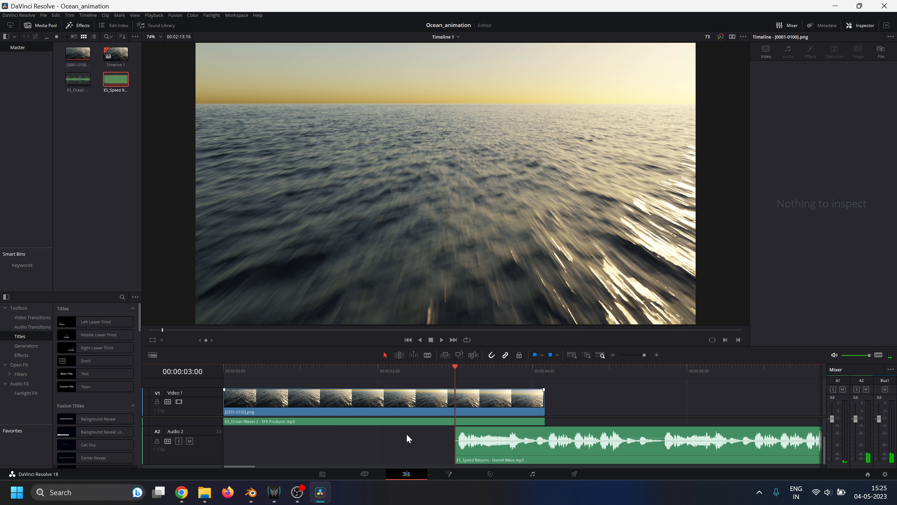
pyautogui.click(406, 444)
pyautogui.press('Delete')
pyautogui.press('Home')
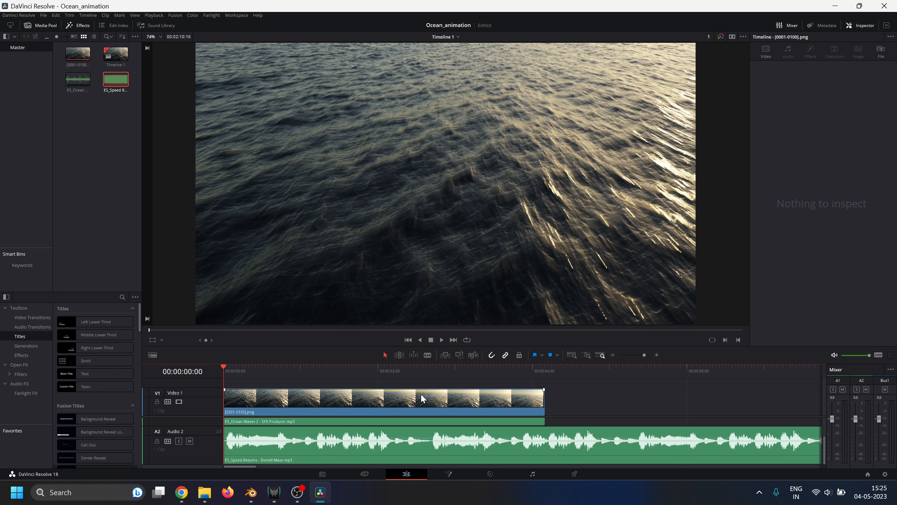
pyautogui.hotkey('ctrl', 's')
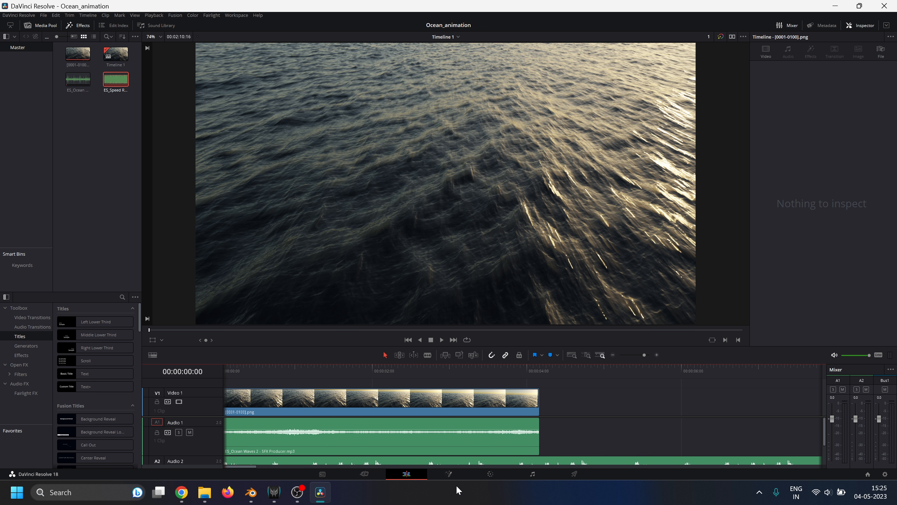
# - Set the Speed Returns music clip's volume to -10 and play the timeline to check the mix
pyautogui.click(464, 453)
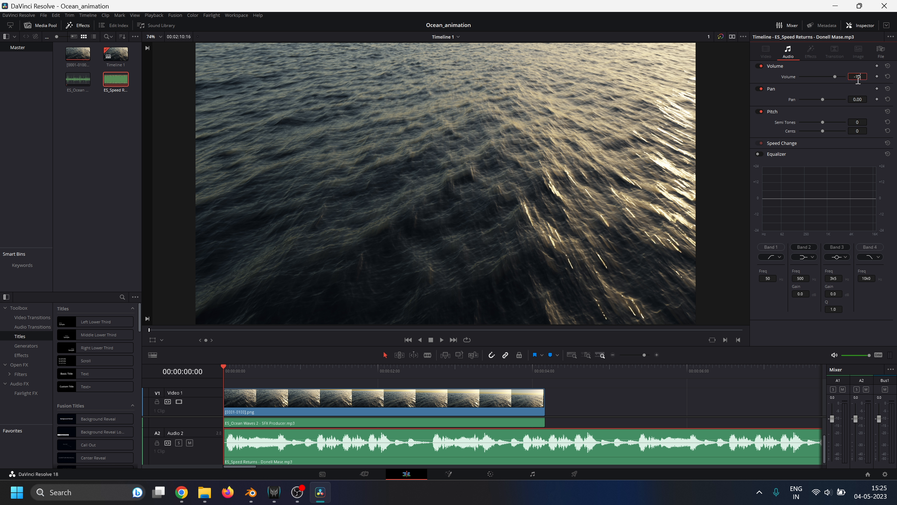
pyautogui.press('Return')
pyautogui.press('space')
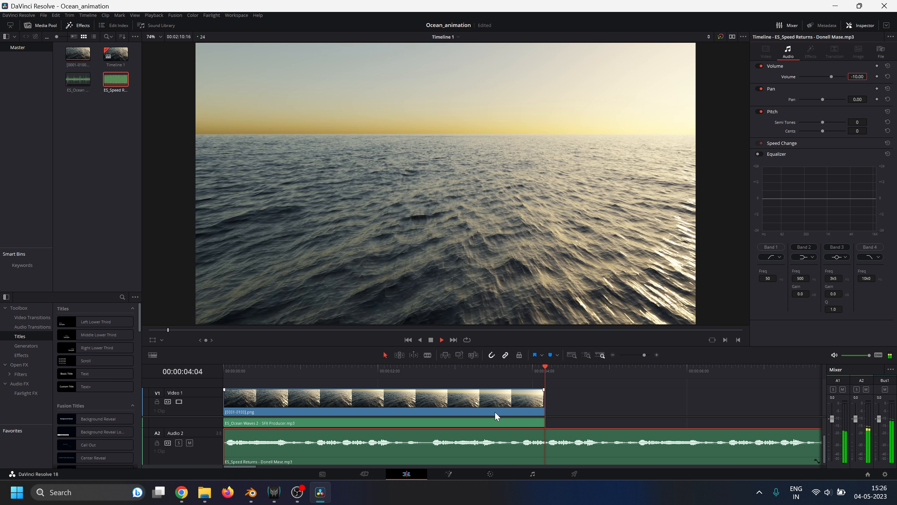
pyautogui.press('space')
# - Split the Speed Returns music at the ocean clip's end, 00:00:04:04, and delete the remainder
pyautogui.moveTo(585, 367); pyautogui.dragTo(556, 374)
pyautogui.press('Up')
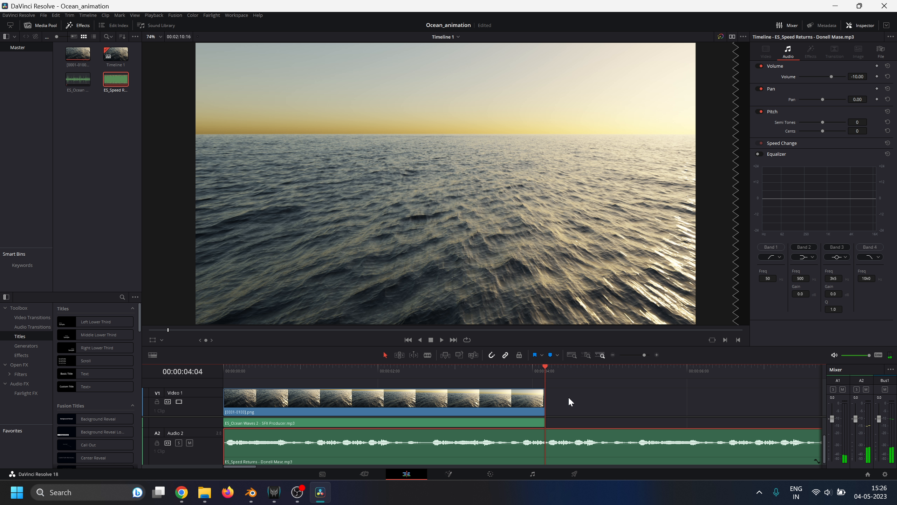
pyautogui.hotkey('ctrl', 'b')
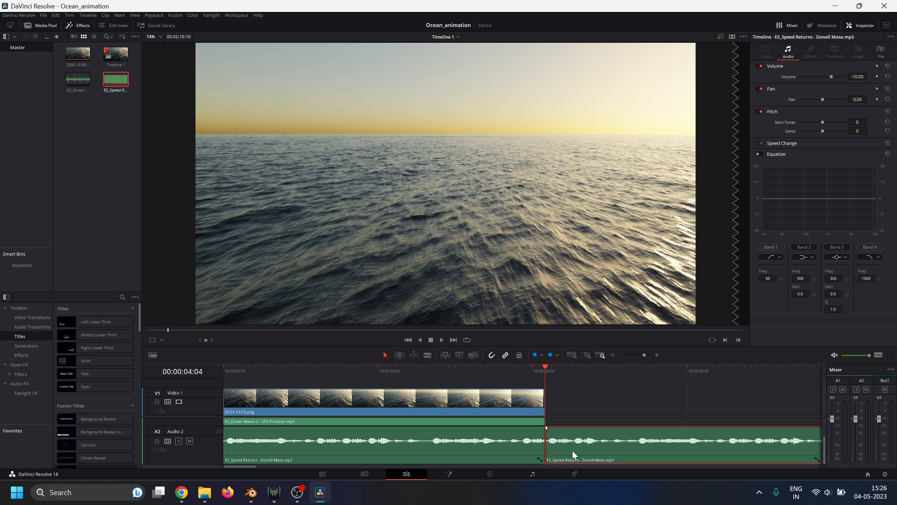
pyautogui.click(572, 449)
pyautogui.press('Delete')
pyautogui.press('Home')
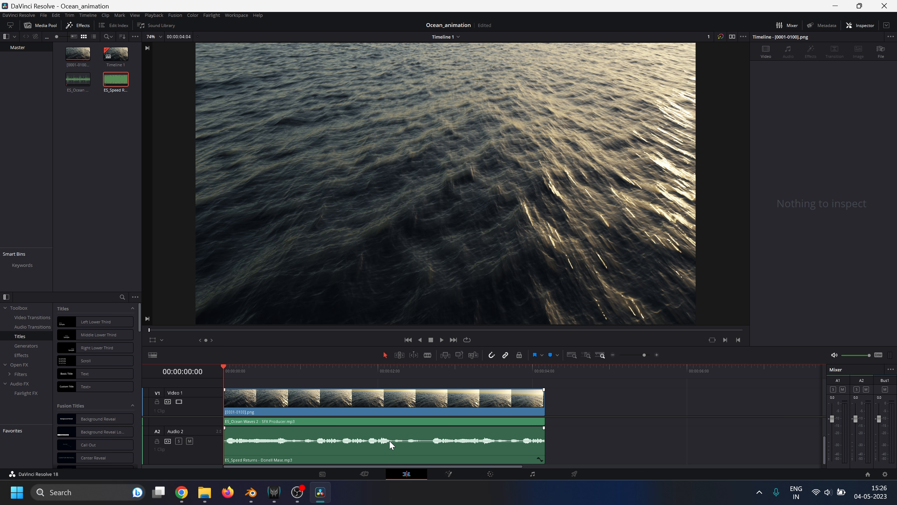
# - Open the Deliver page and set the export to the Videos folder with the file name Ocean_animation_sfx
pyautogui.click(575, 475)
pyautogui.click(141, 98)
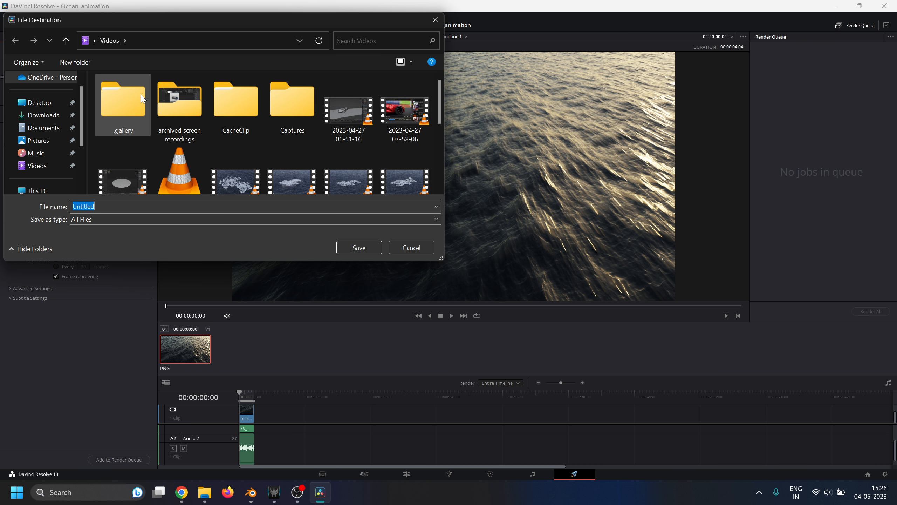
pyautogui.write('Ocean_animation_sfx')
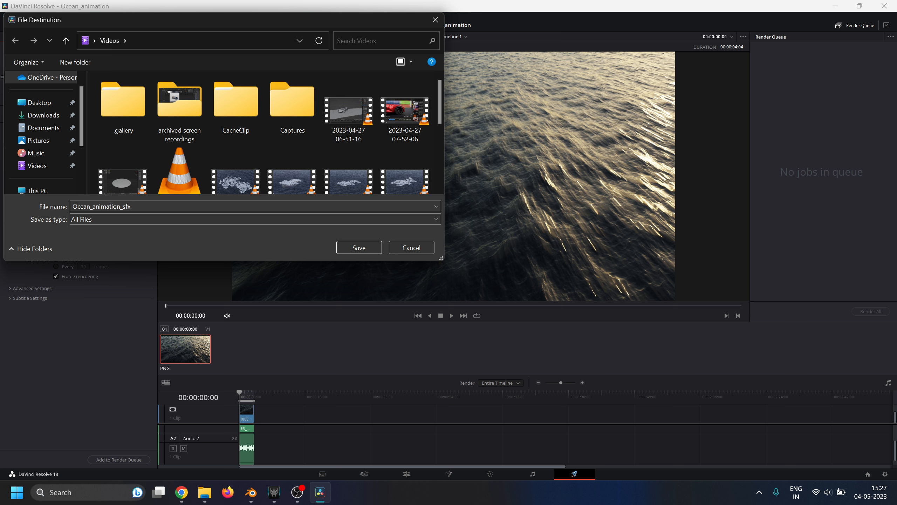
pyautogui.click(359, 247)
# - Check the audio and video export settings, and queue and render the timeline as QuickTime H.264
pyautogui.click(78, 131)
pyautogui.click(40, 131)
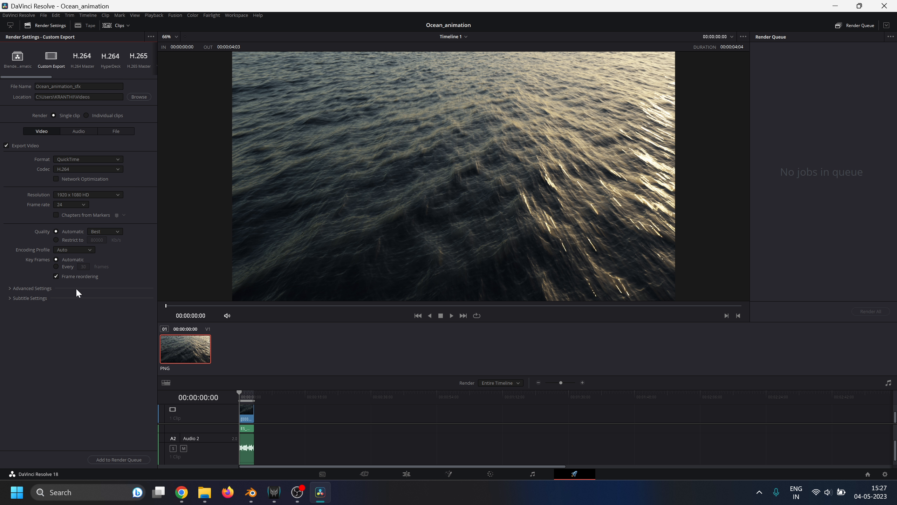
pyautogui.click(117, 458)
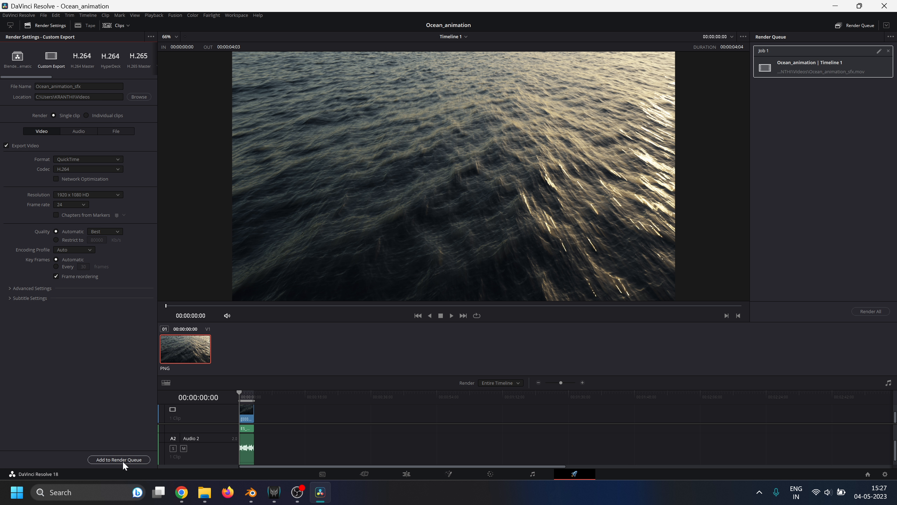
pyautogui.click(871, 311)
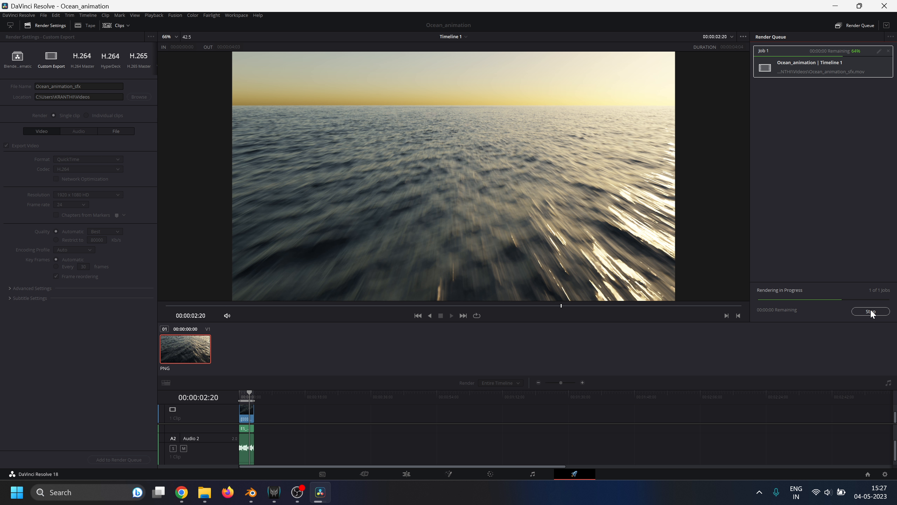